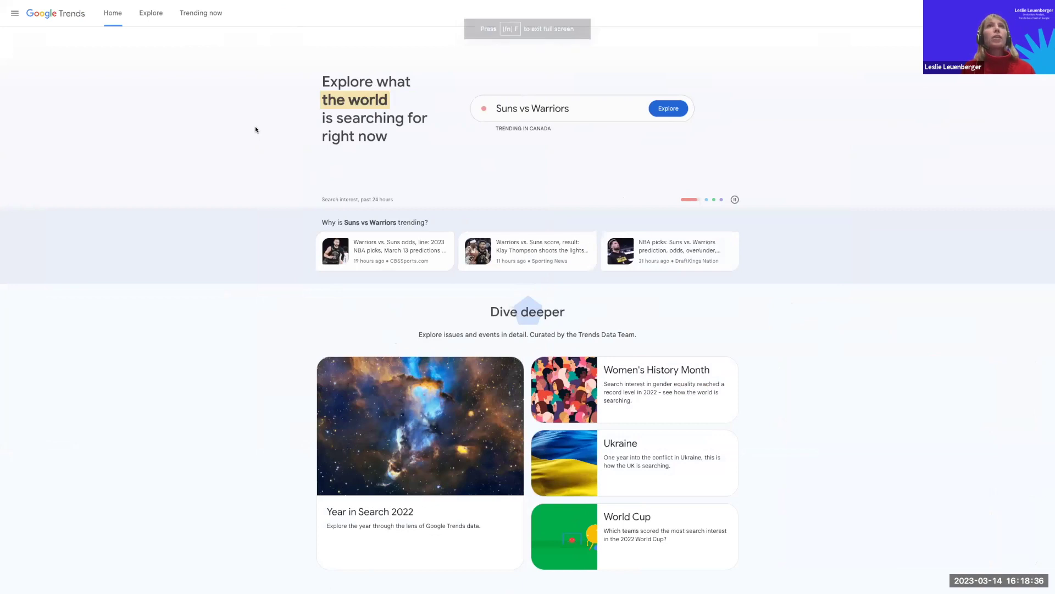
Open the Explore page and look up search interest for the Academy Awards award topic.
left_click(148, 14)
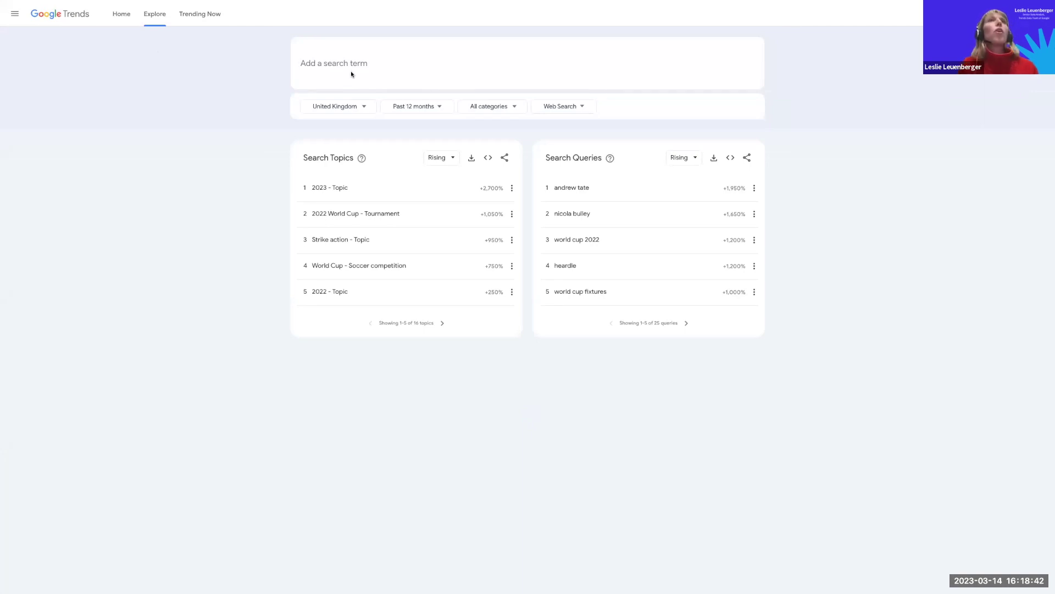
left_click(351, 74)
type("academy")
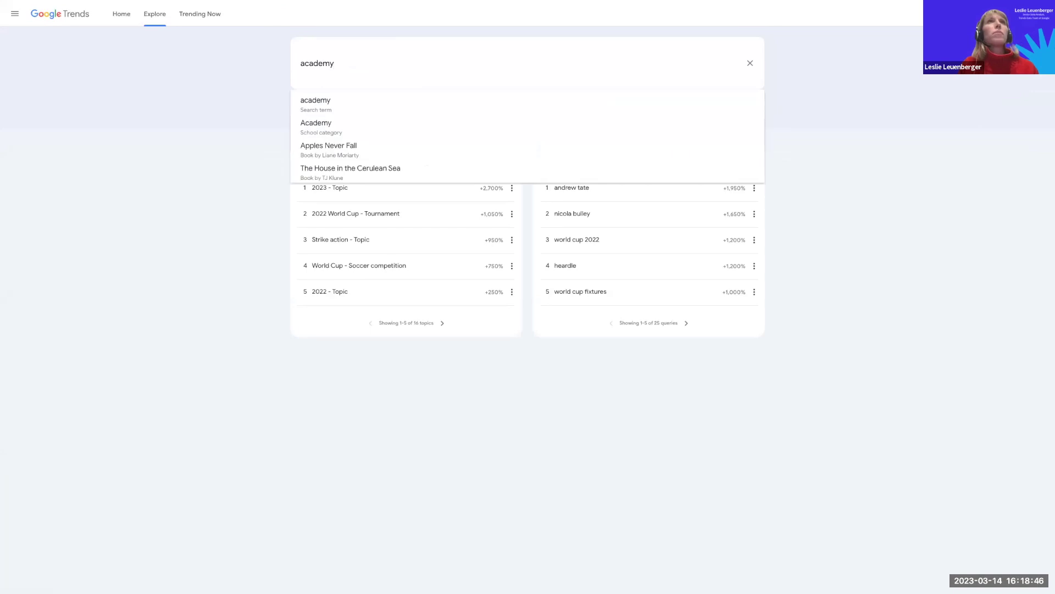
type(" awars")
key("BackSpace")
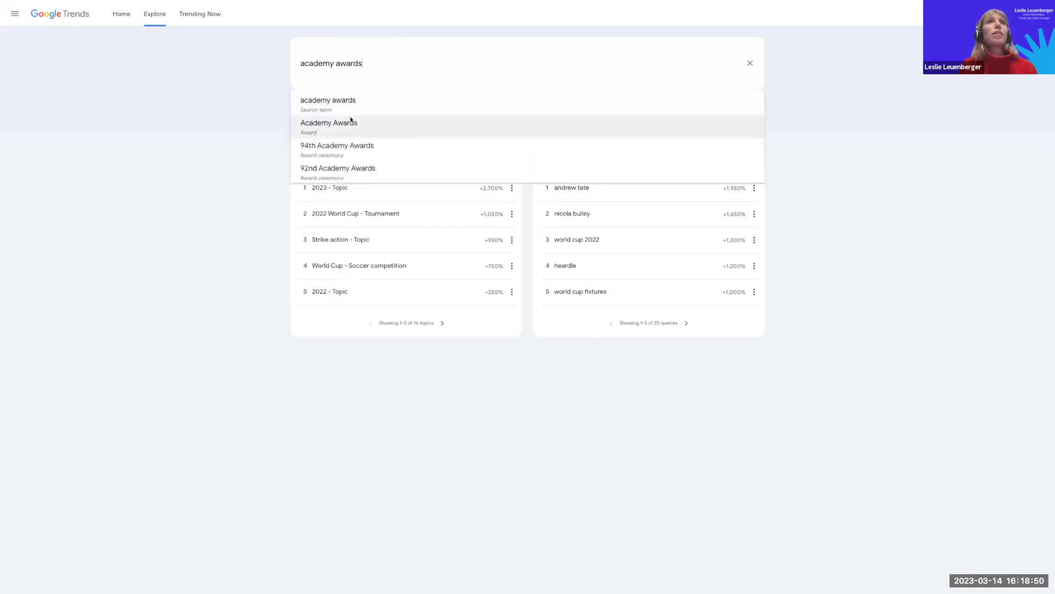
left_click(350, 123)
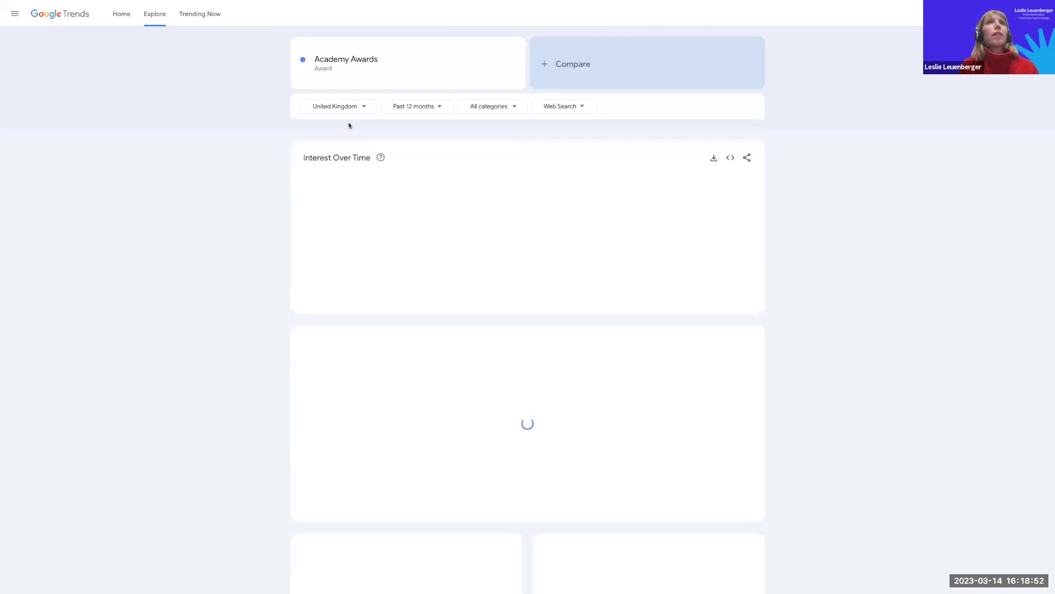
left_click(388, 57)
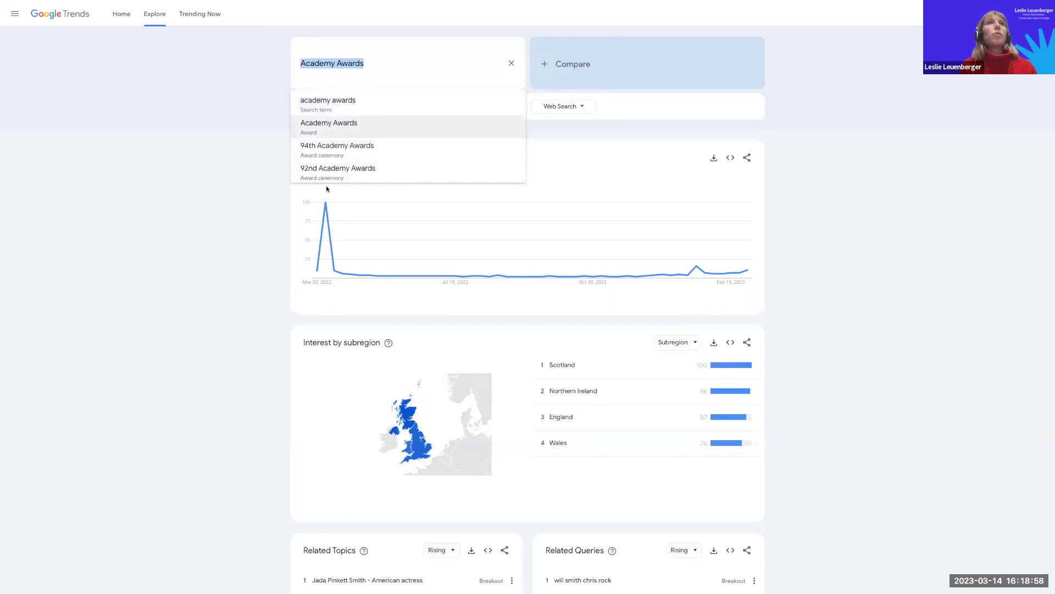
left_click(331, 129)
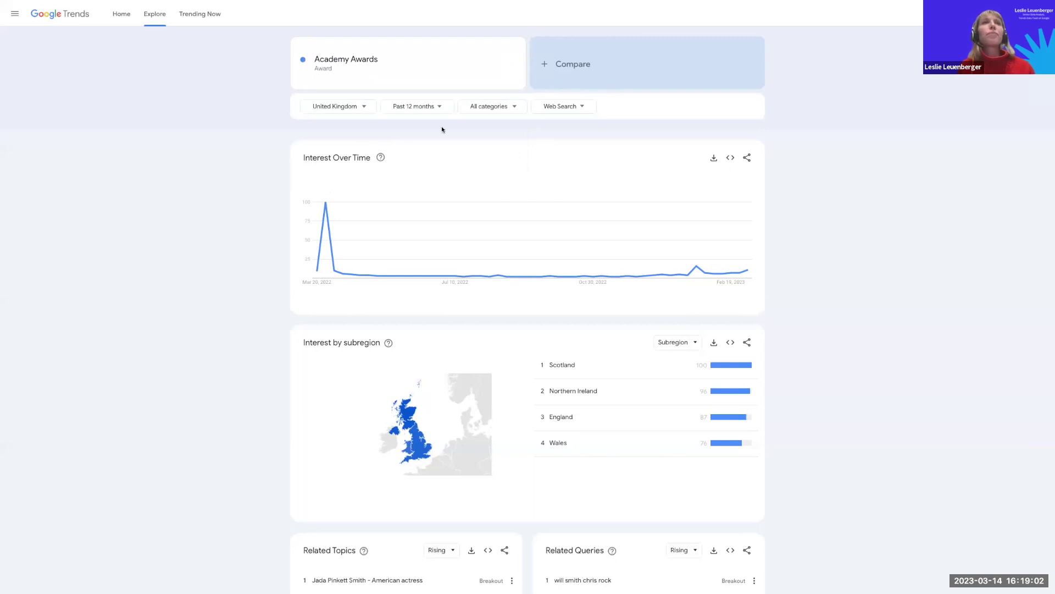
left_click(364, 106)
left_click(343, 106)
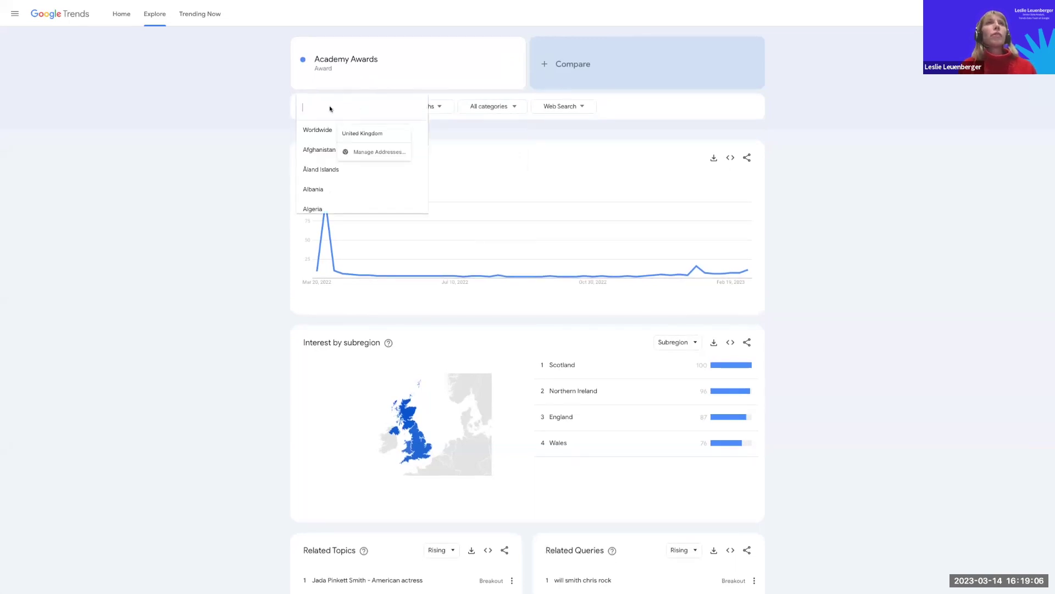
type("scotland")
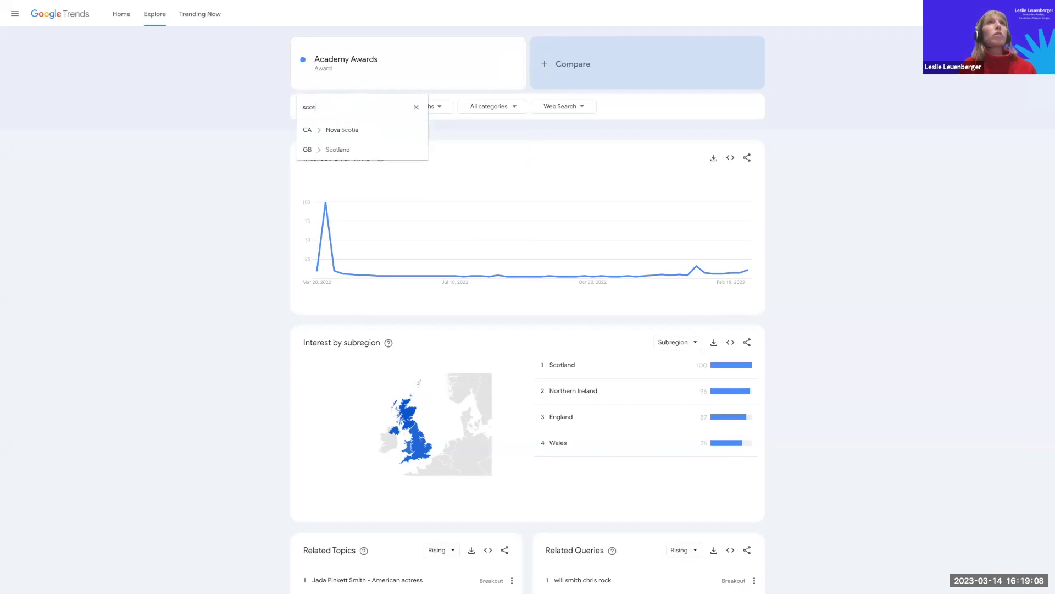
key("BackSpace")
key("BackSpace")
key("BackSpace")
key("BackSpace")
key("BackSpace")
key("BackSpace")
key("BackSpace")
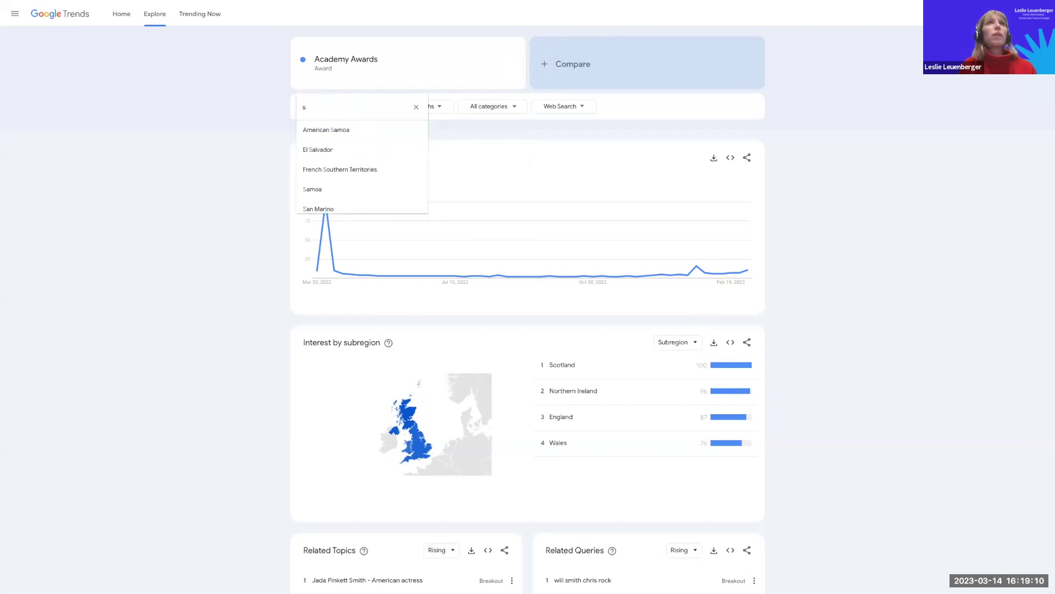
key("Escape")
Set a custom past-week time range from Wed, Mar 8 at 01:00 to Tue, Mar 14 at 01:00.
left_click(408, 105)
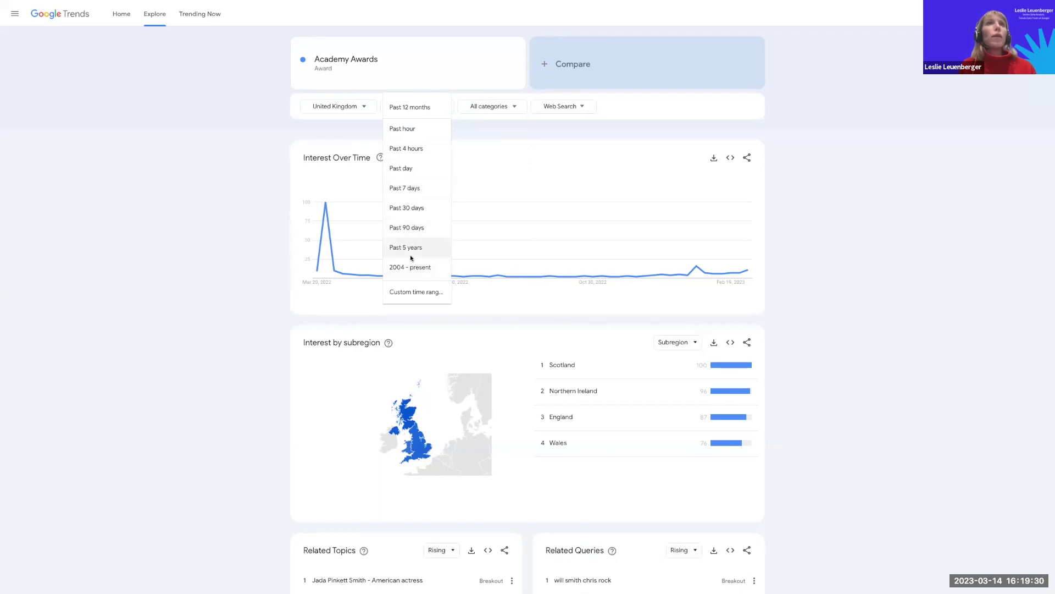
left_click(409, 291)
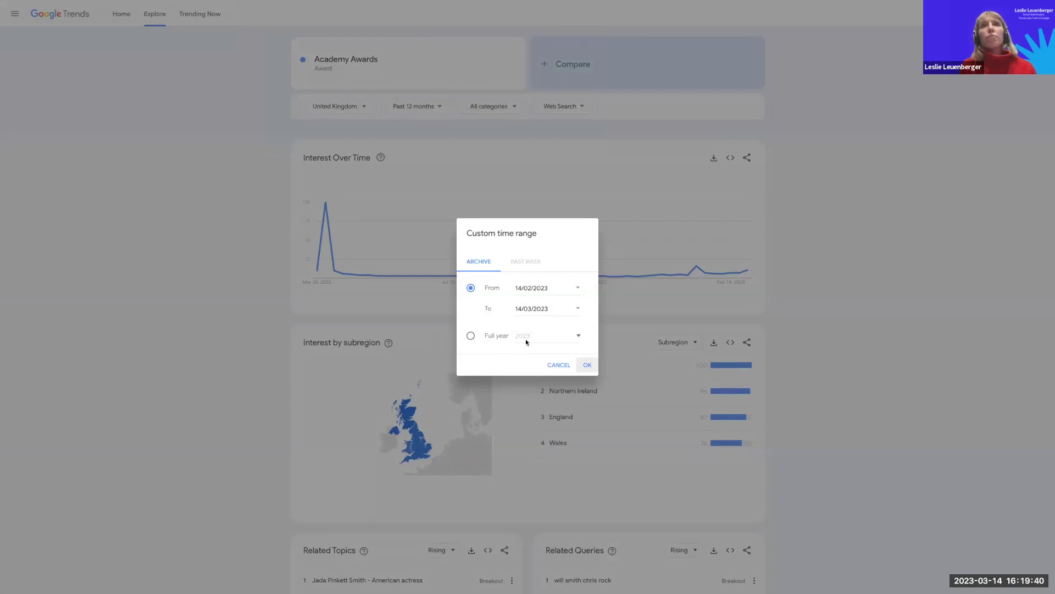
left_click(524, 263)
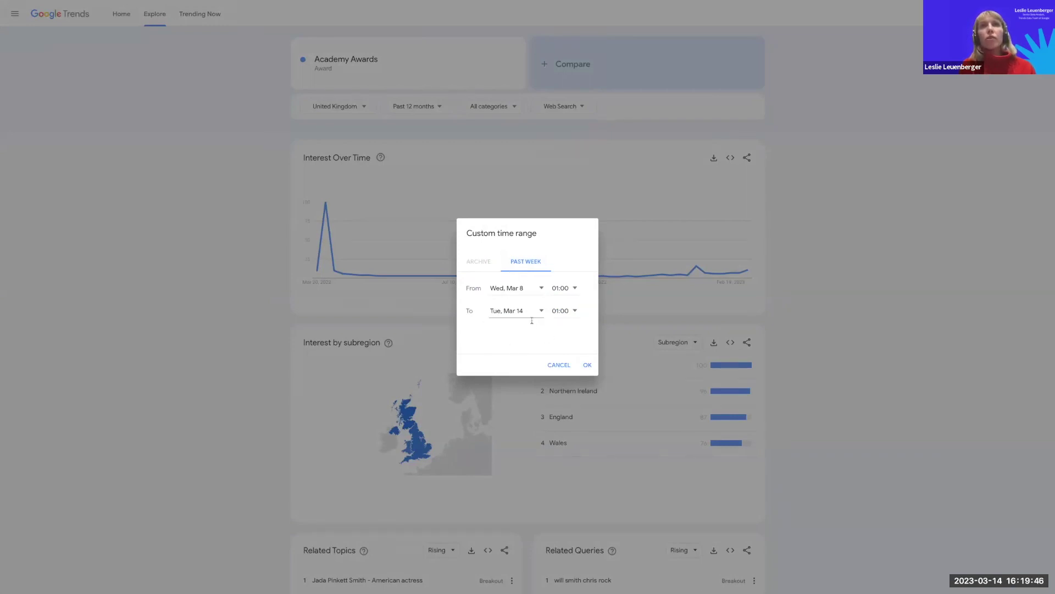
left_click(563, 288)
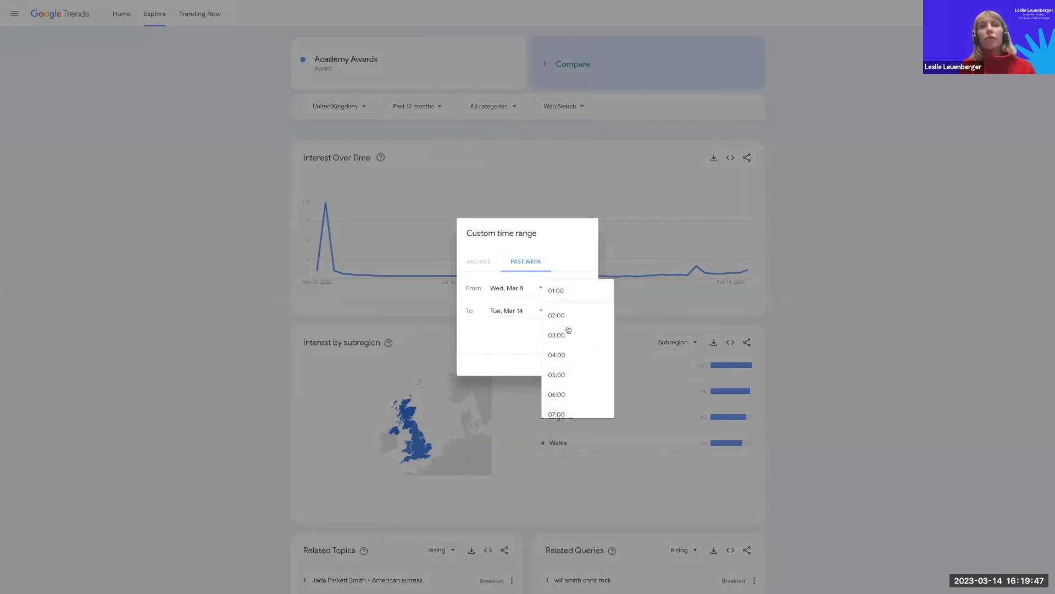
left_click(505, 337)
left_click(586, 365)
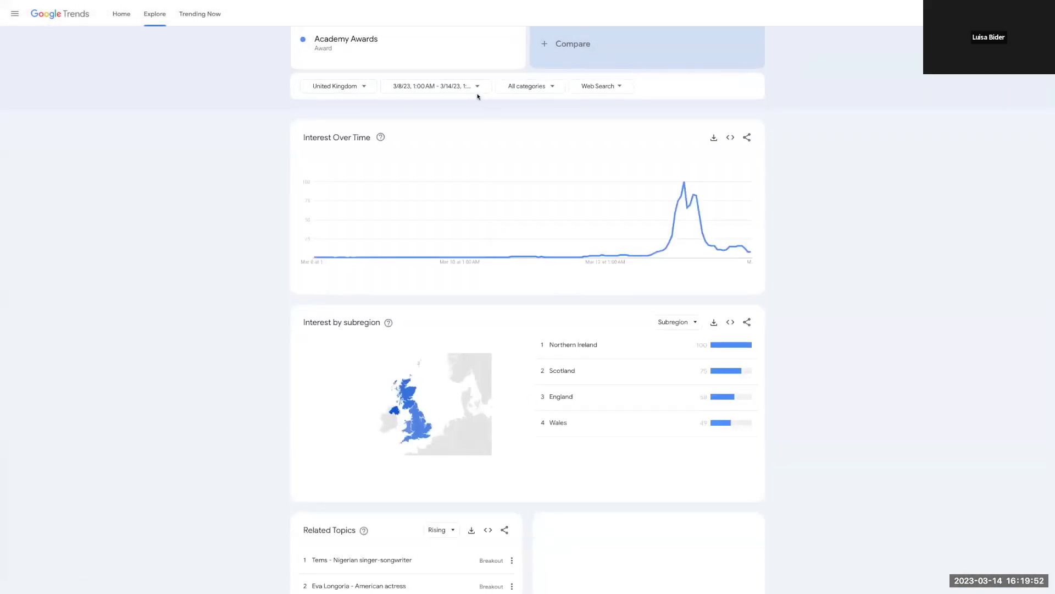
Set the time range to Past day and view the Academy Awards interest over time.
left_click(478, 88)
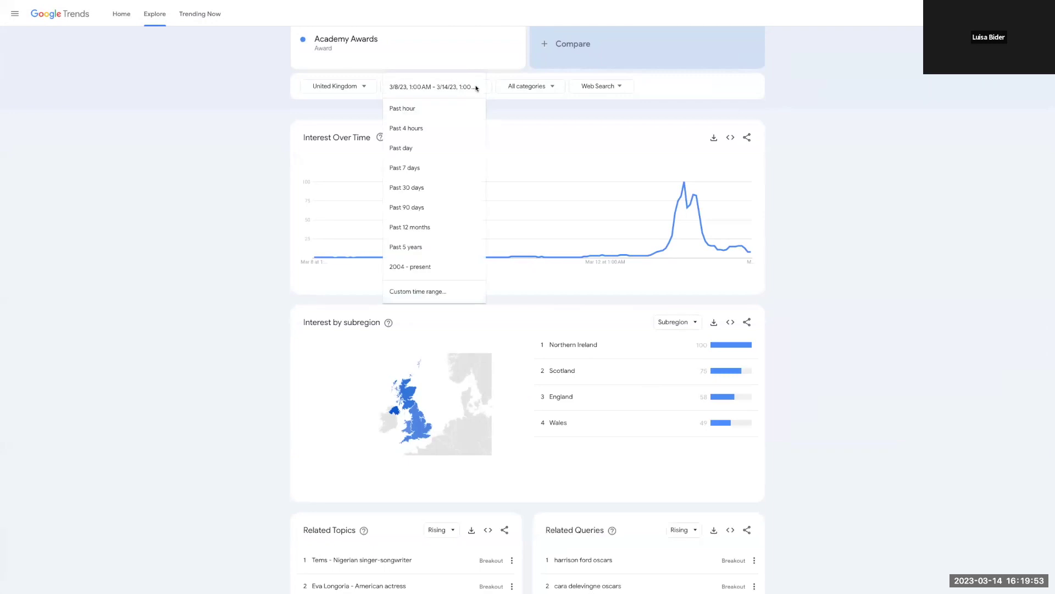
left_click(442, 148)
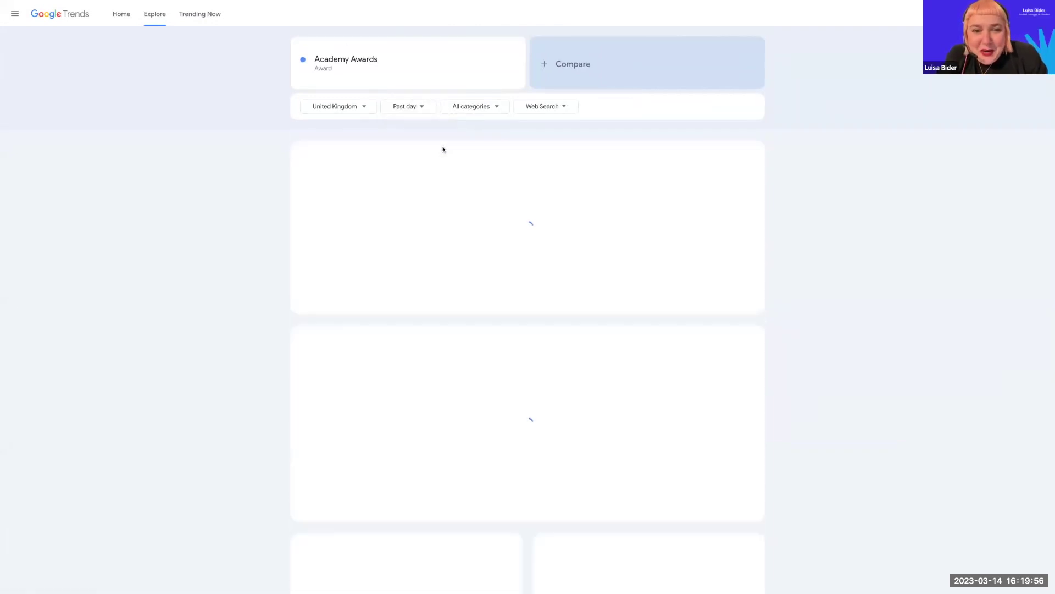
scroll(499, 180, "down", 1)
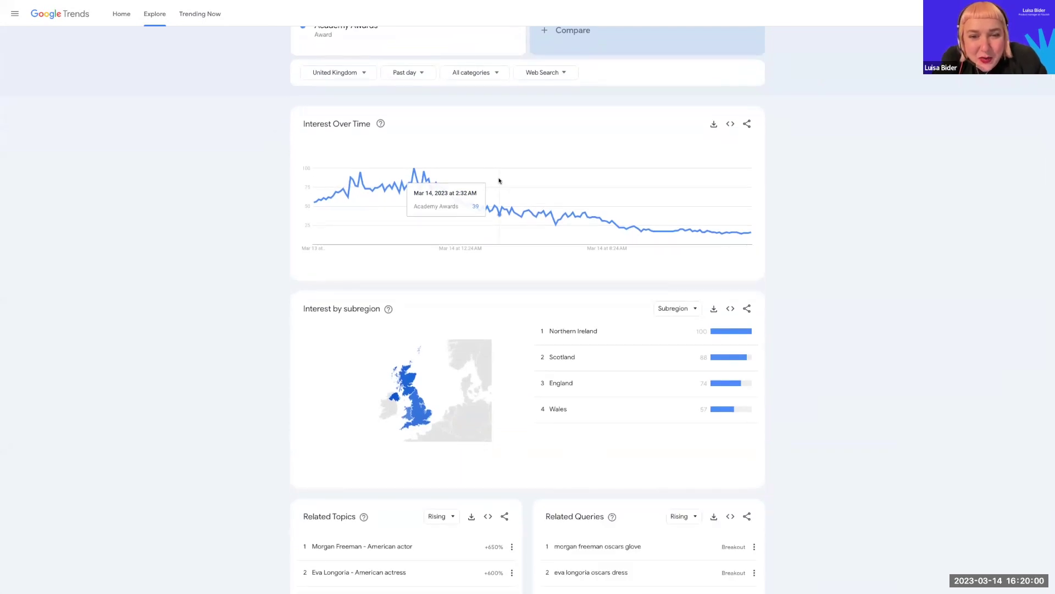
scroll(500, 180, "up", 1)
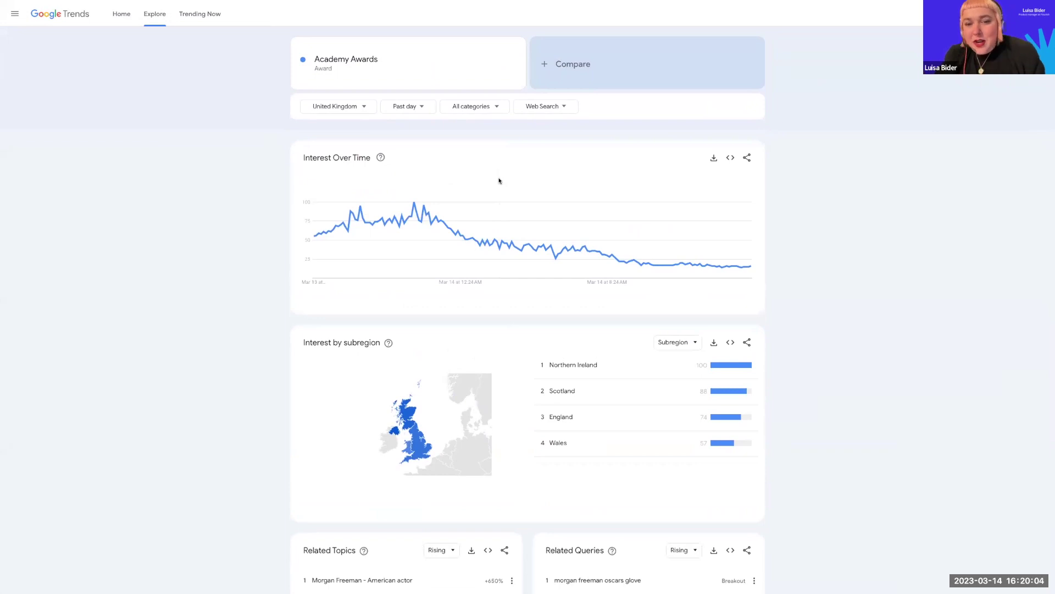
left_click(394, 67)
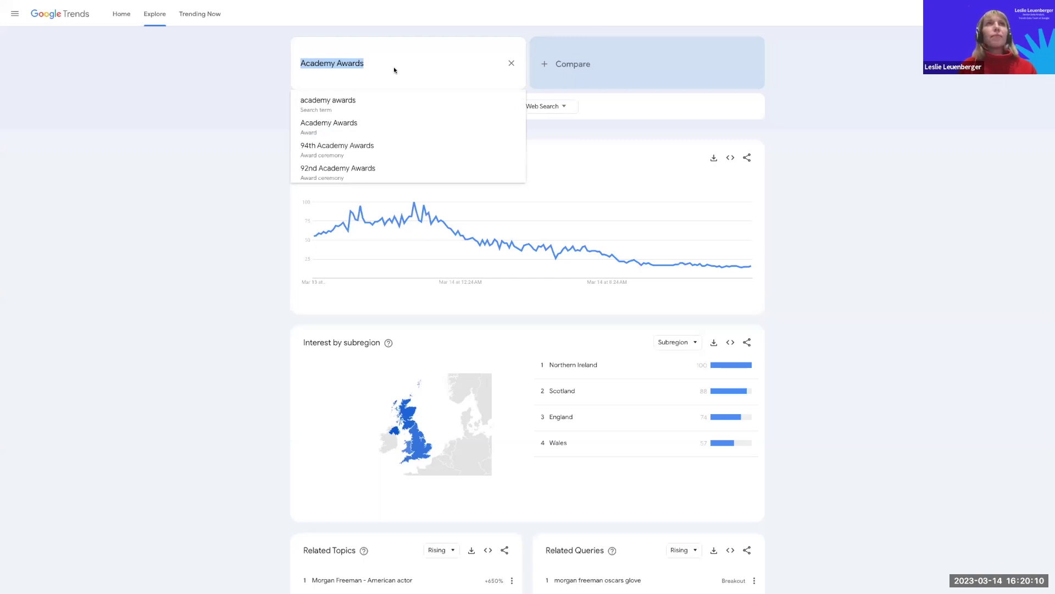
type("energy")
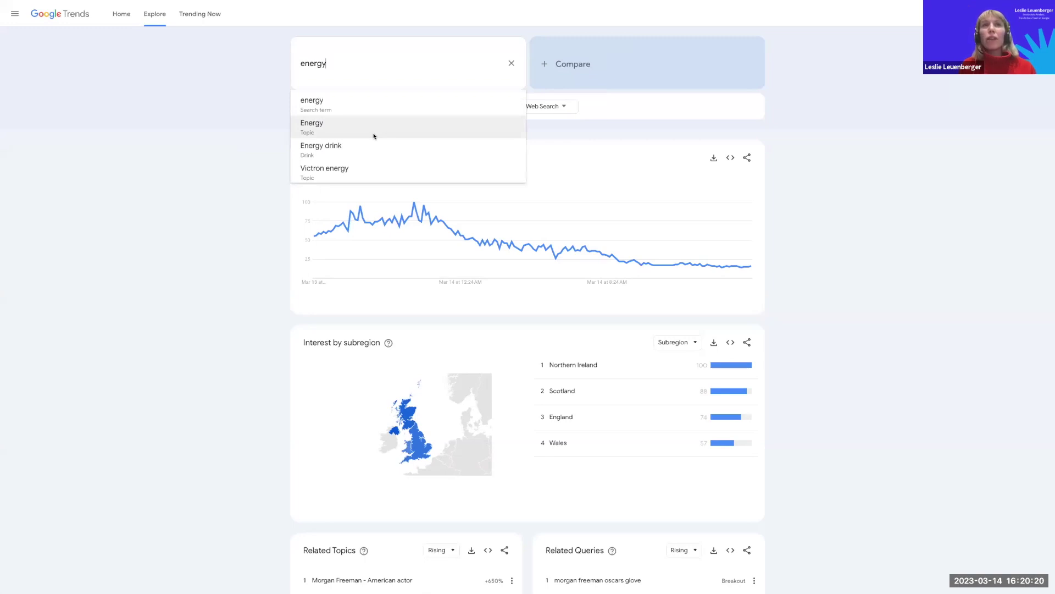
left_click(354, 311)
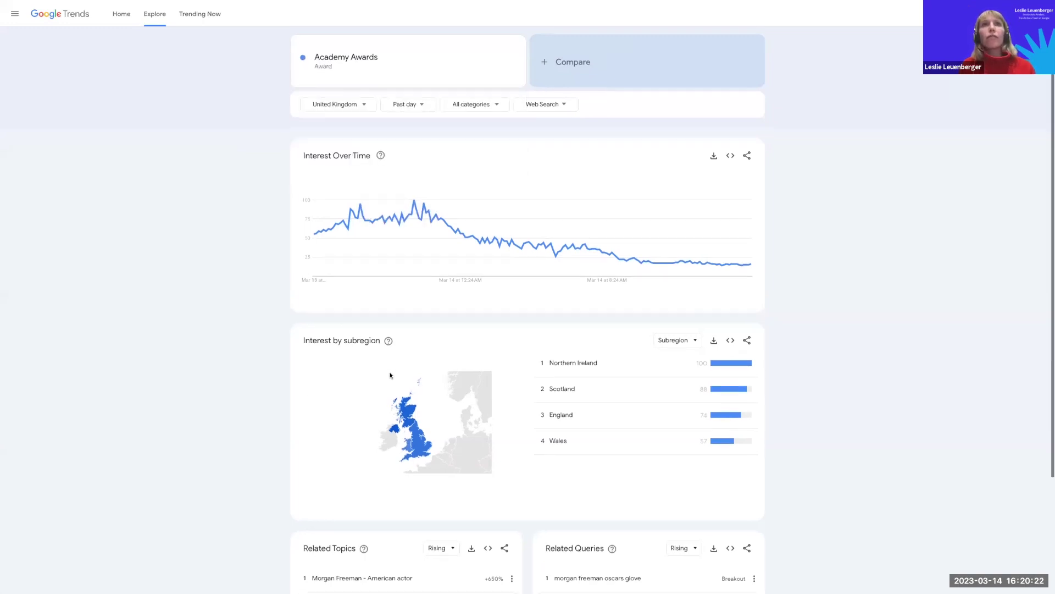
Examine the interest by subregion, related topics and related queries for the Academy Awards.
scroll(380, 352, "down", 3)
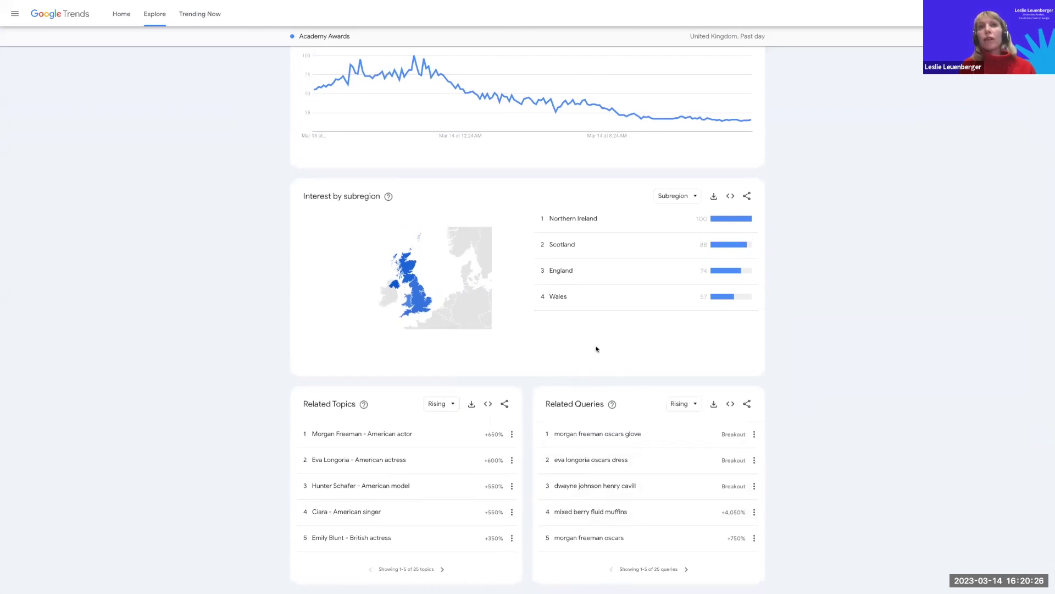
scroll(594, 342, "up", 1)
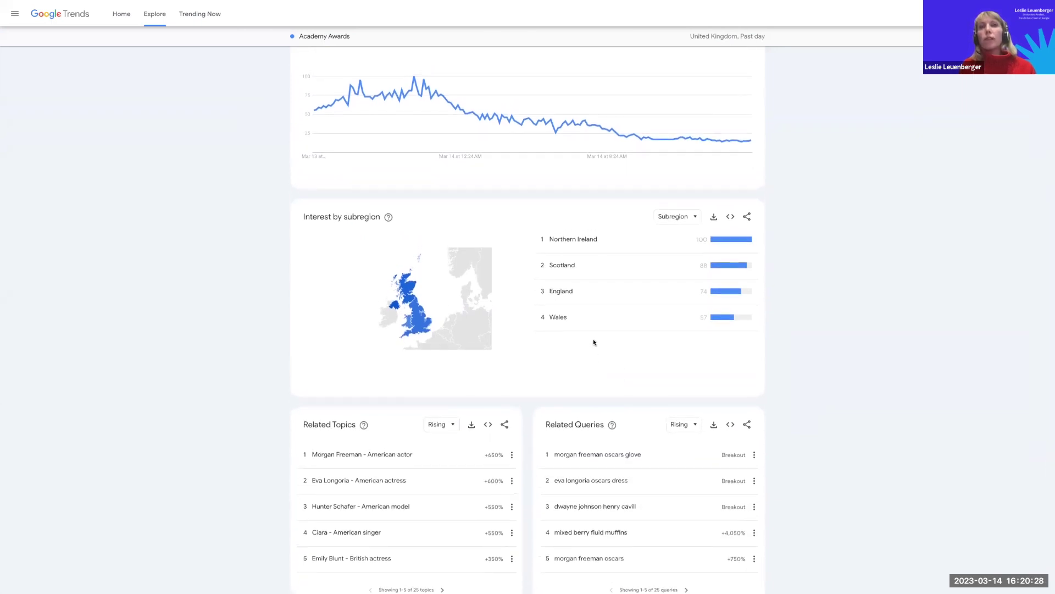
scroll(594, 342, "up", 1)
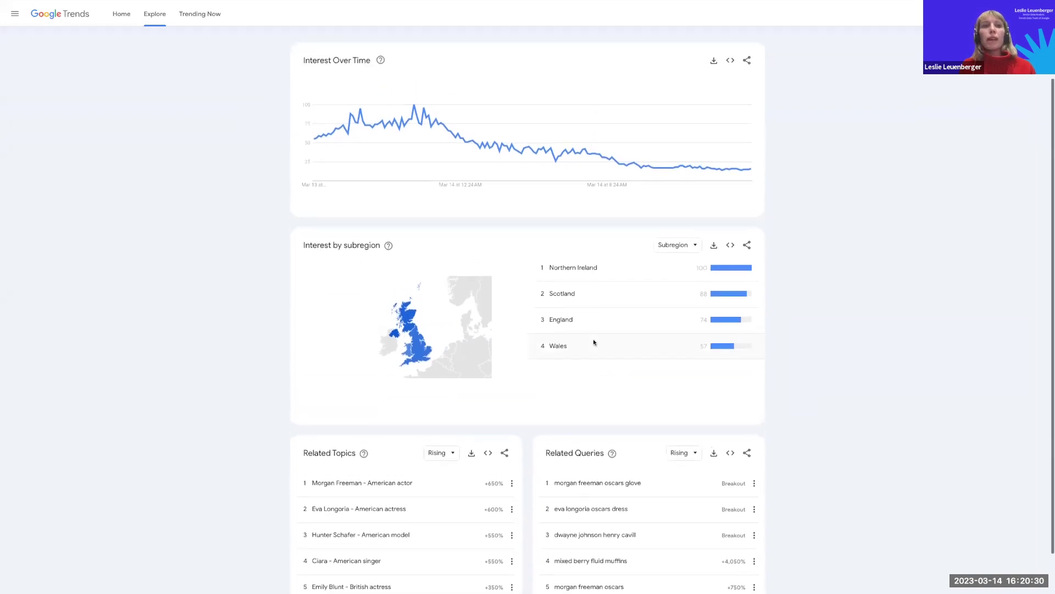
scroll(593, 342, "up", 1)
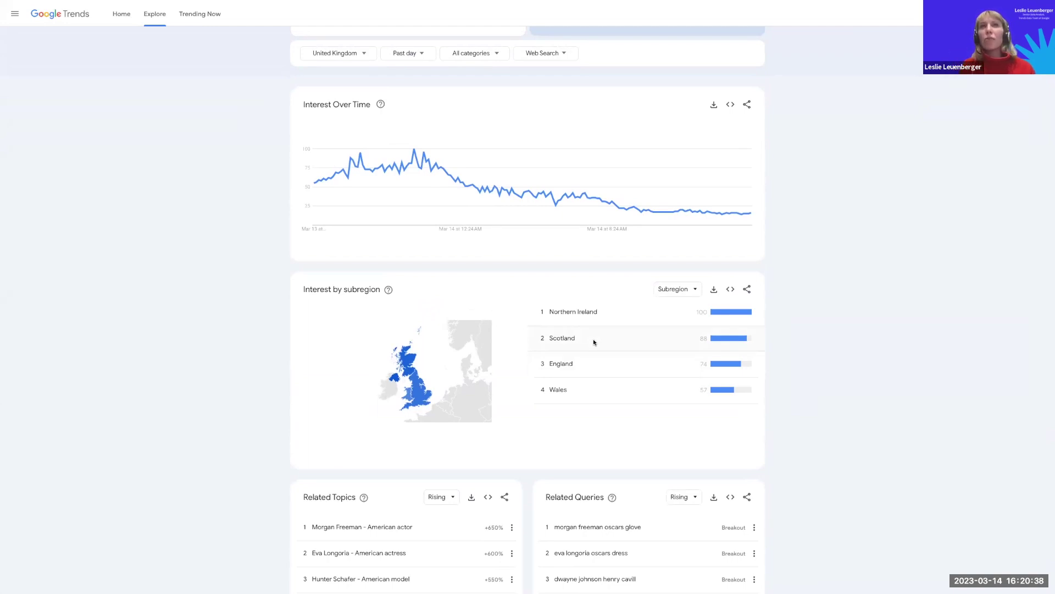
scroll(593, 339, "up", 2)
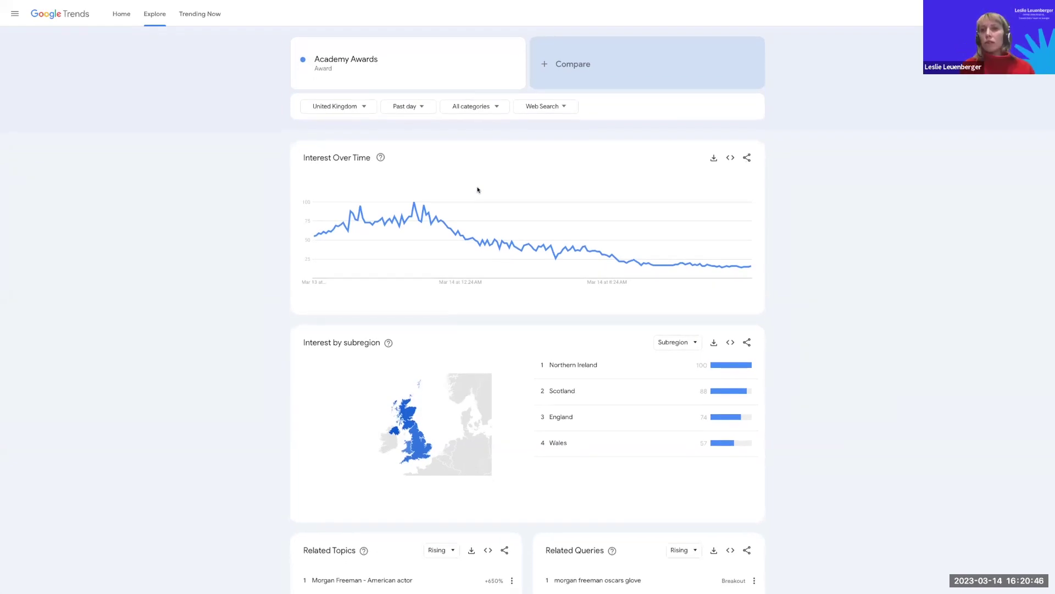
Filter the Academy Awards results by the Energy & Utilities category.
left_click(491, 108)
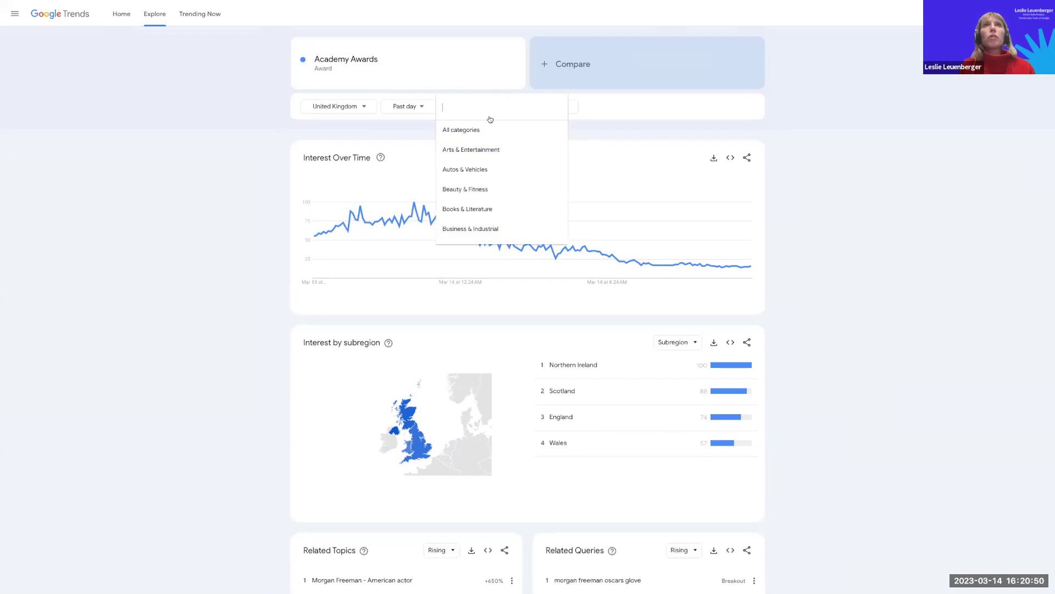
scroll(479, 202, "down", 1)
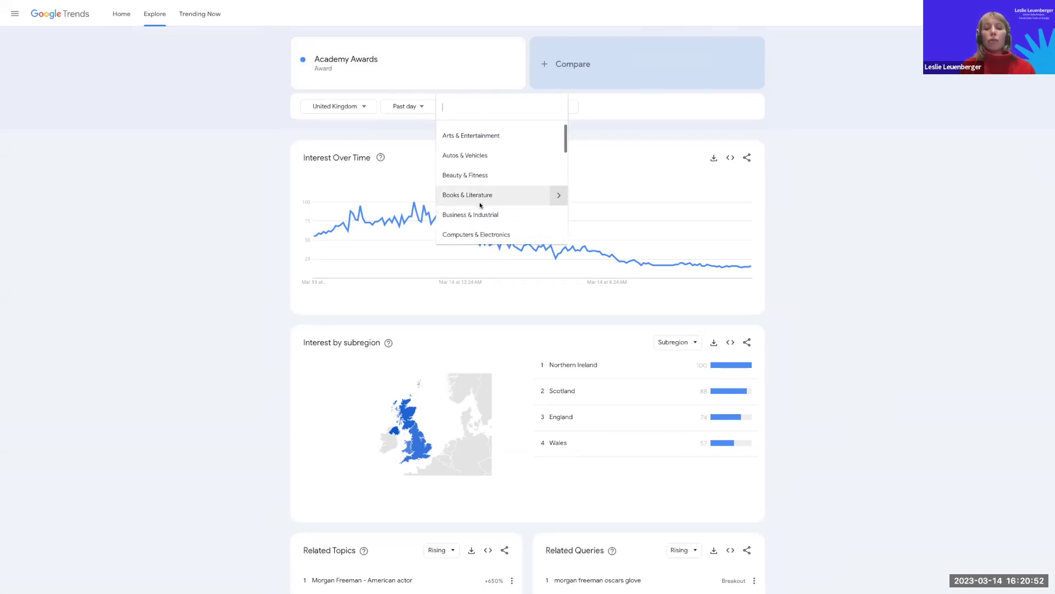
type("energy")
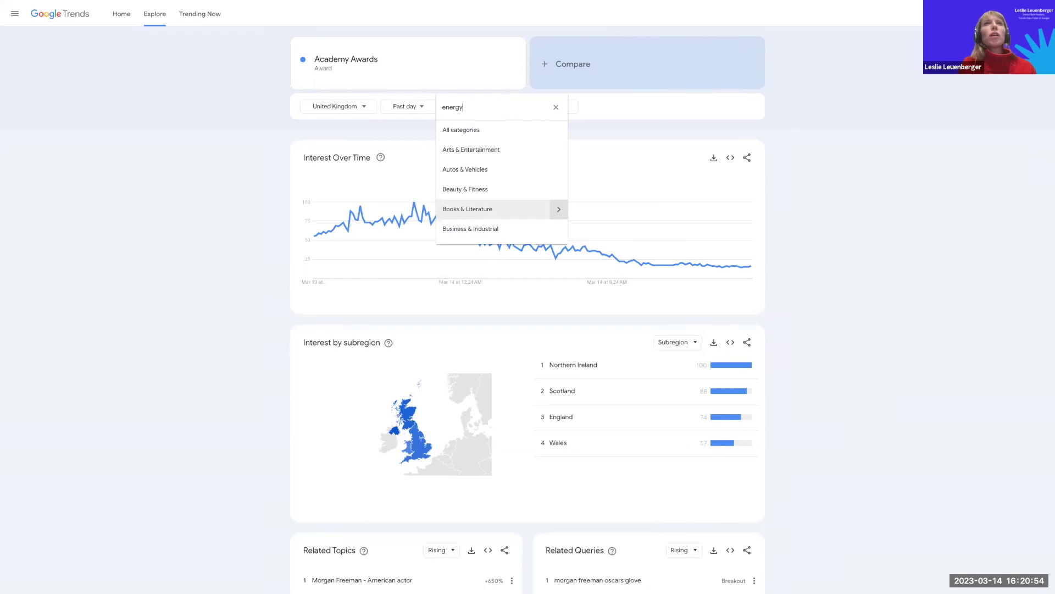
key("BackSpace")
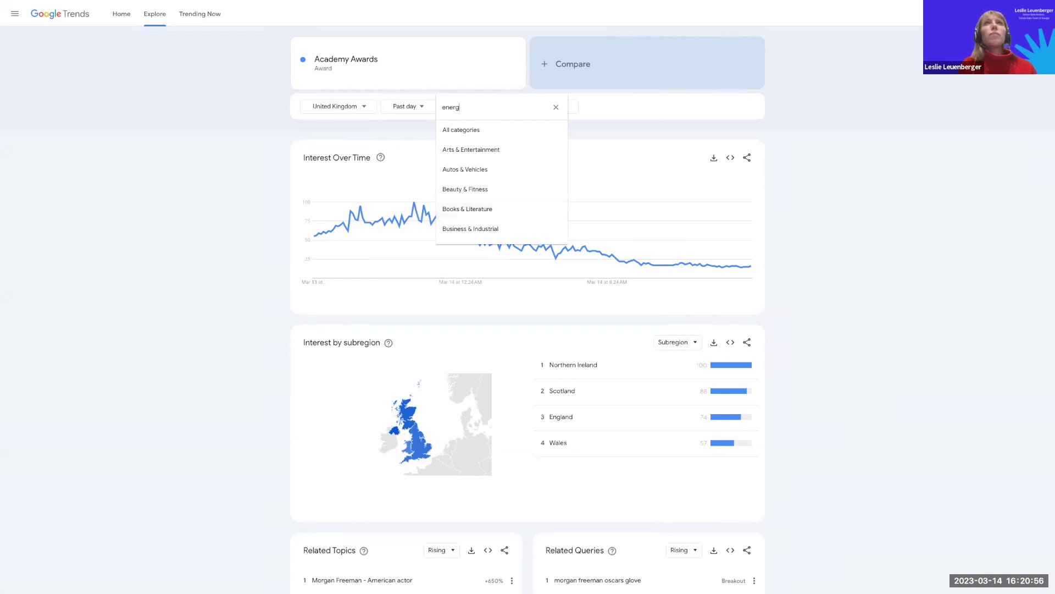
key("BackSpace")
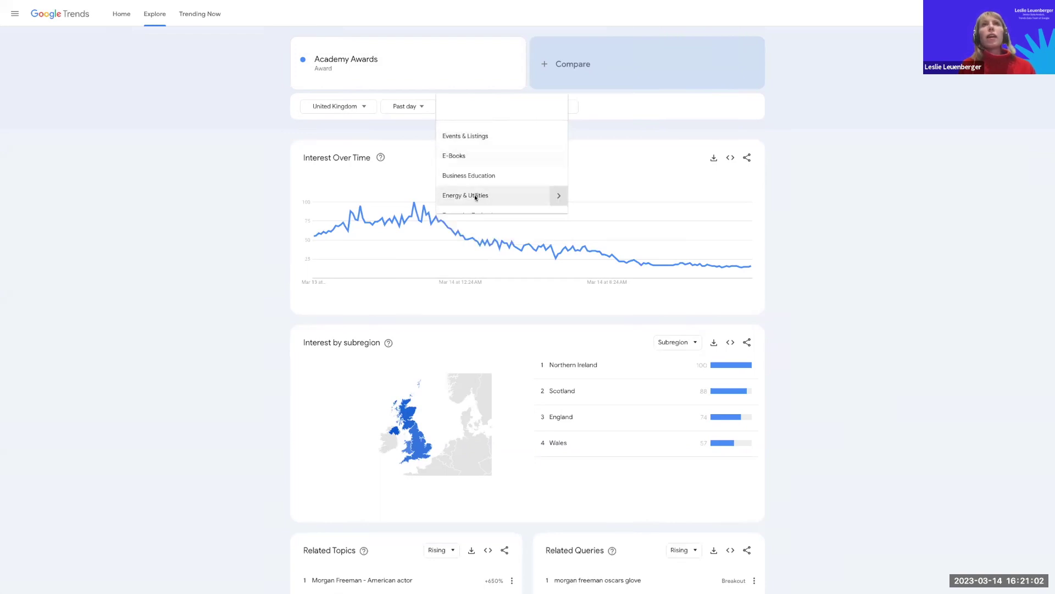
key("Escape")
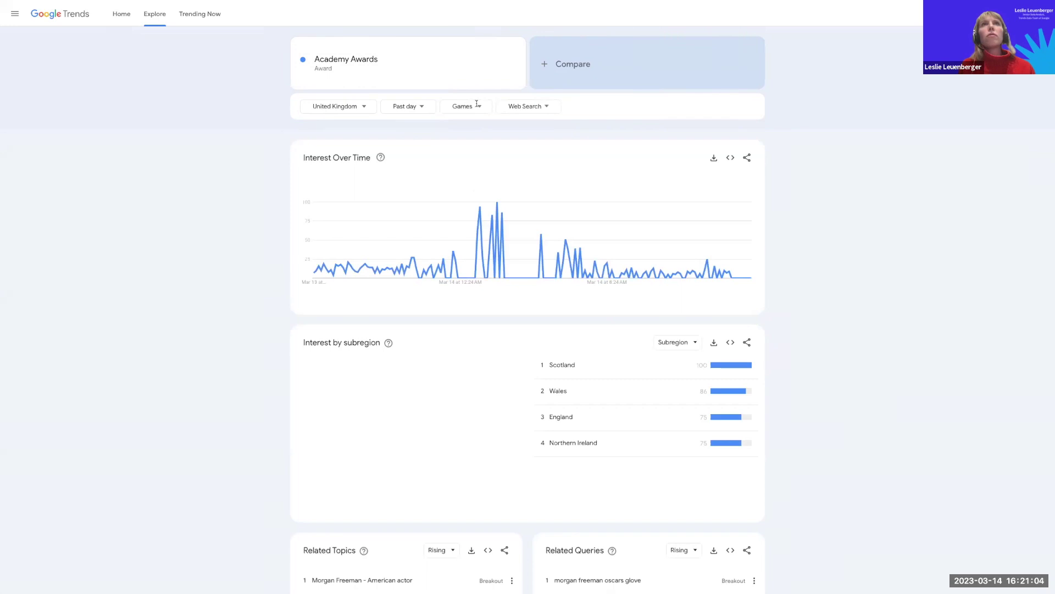
left_click(470, 107)
type("ene")
left_click(474, 130)
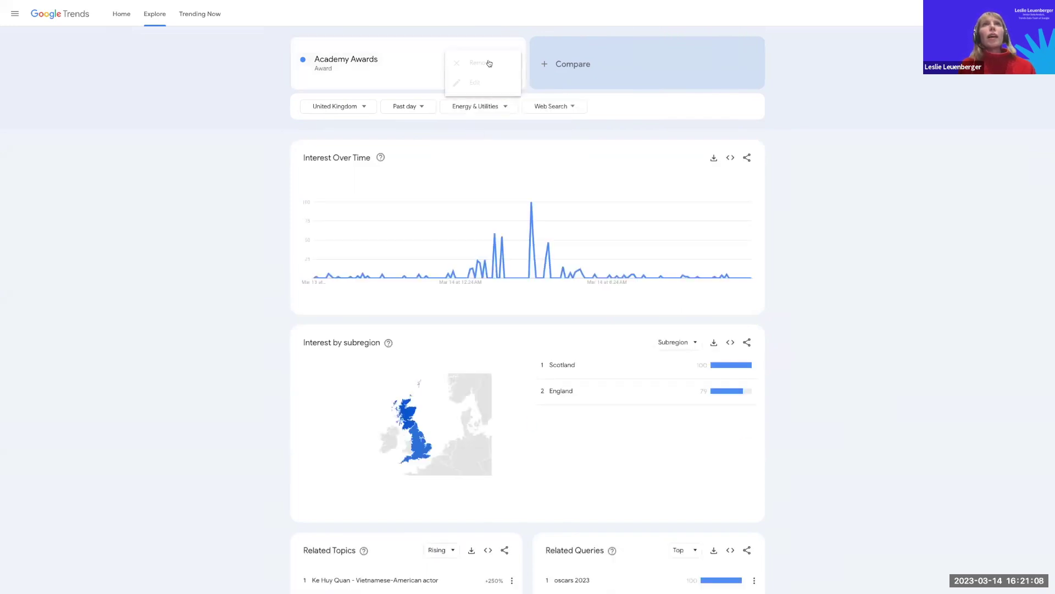
Remove the Academy Awards search term and set the time range to Past 30 days.
left_click(486, 63)
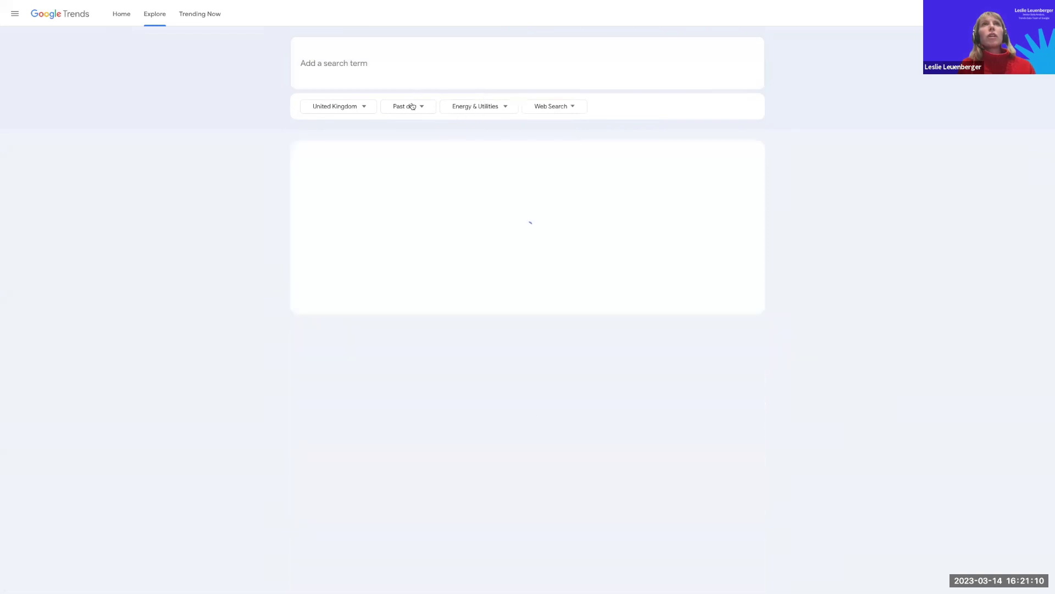
left_click(407, 106)
left_click(410, 190)
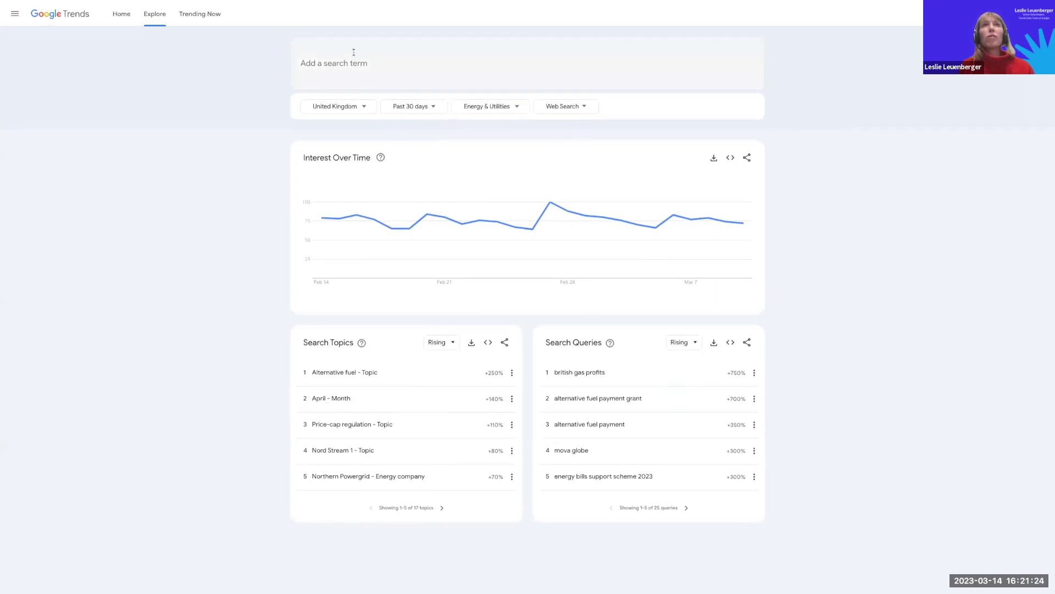
Search for the Energy topic and widen the category filter to All categories.
left_click(318, 67)
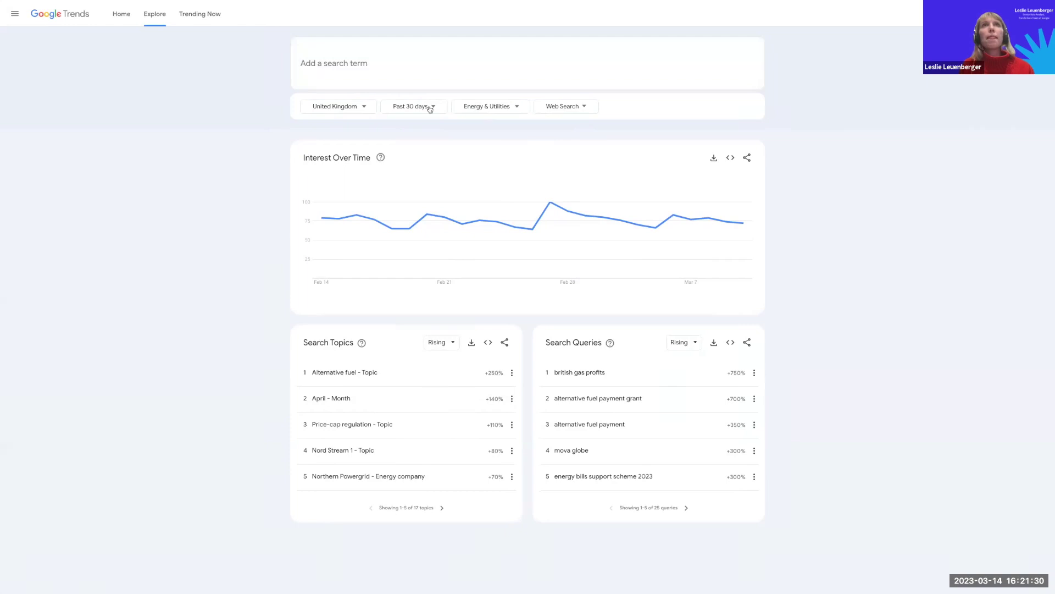
type("energy")
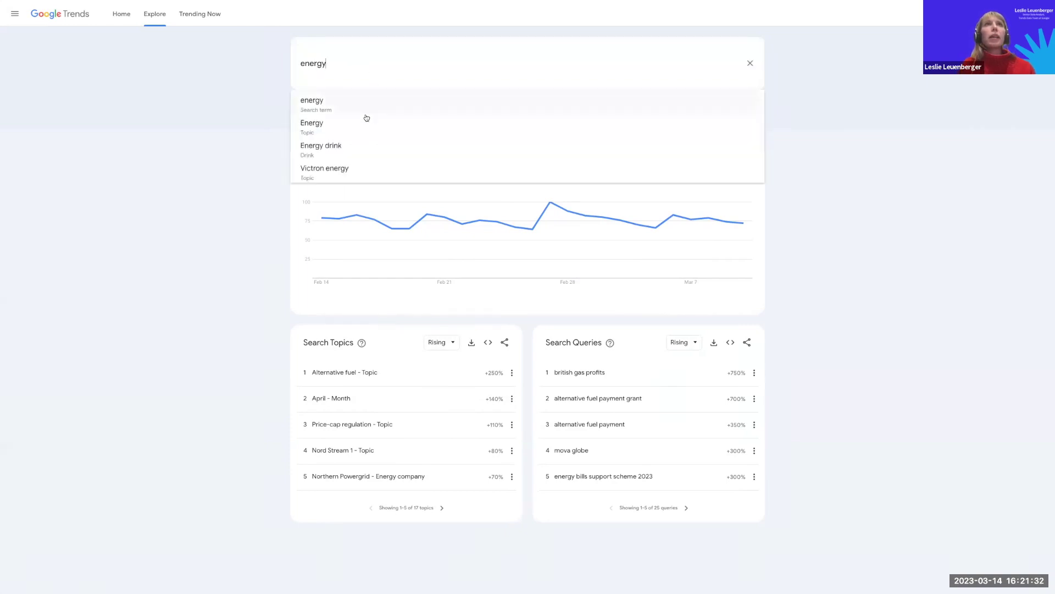
left_click(348, 130)
left_click(467, 108)
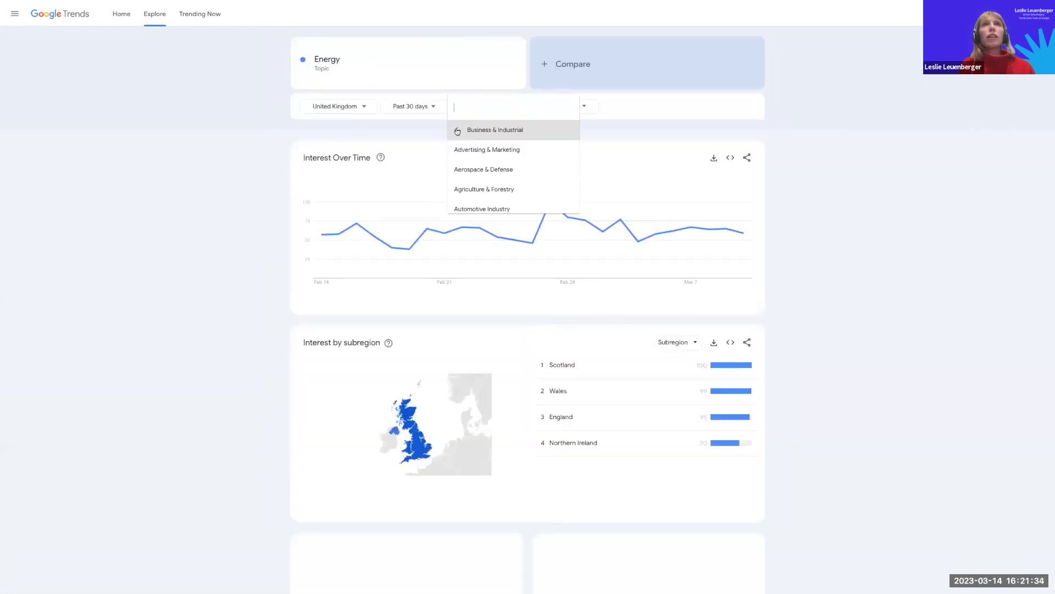
left_click(458, 129)
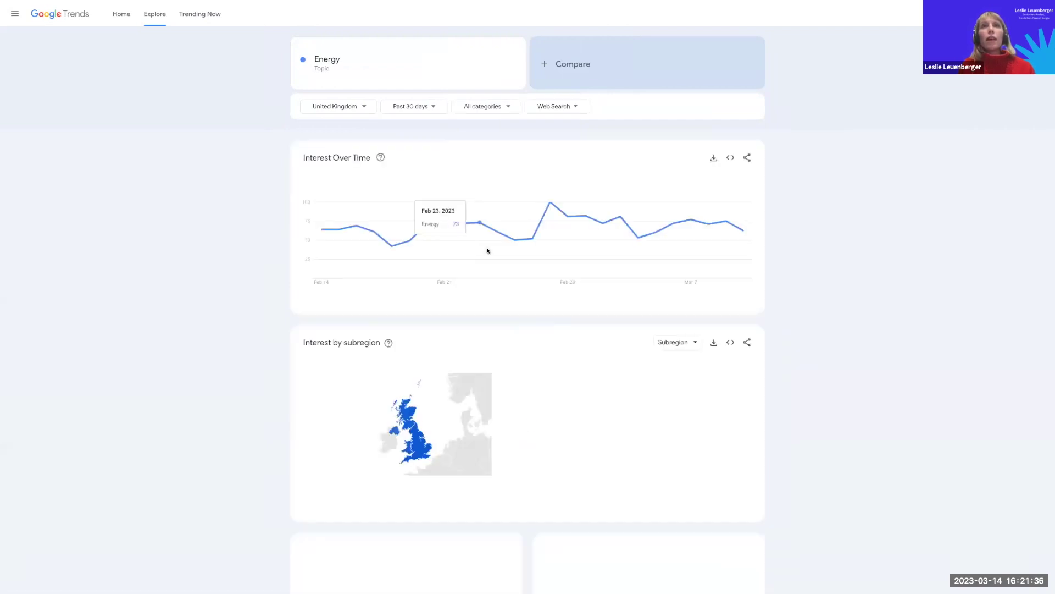
Break down the Energy topic's regional interest by City.
scroll(467, 354, "down", 1)
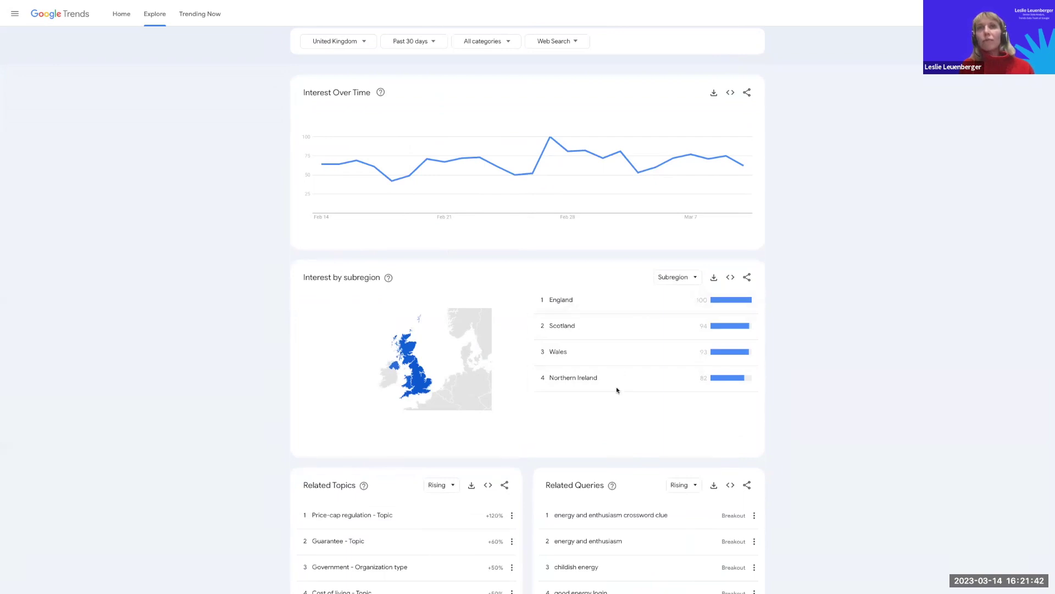
left_click(682, 276)
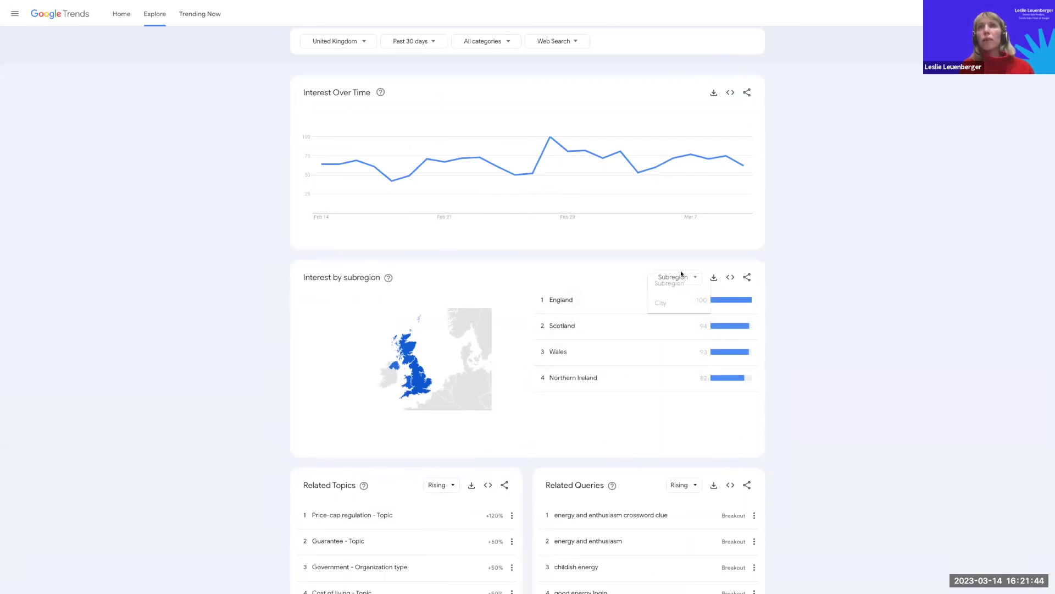
left_click(677, 305)
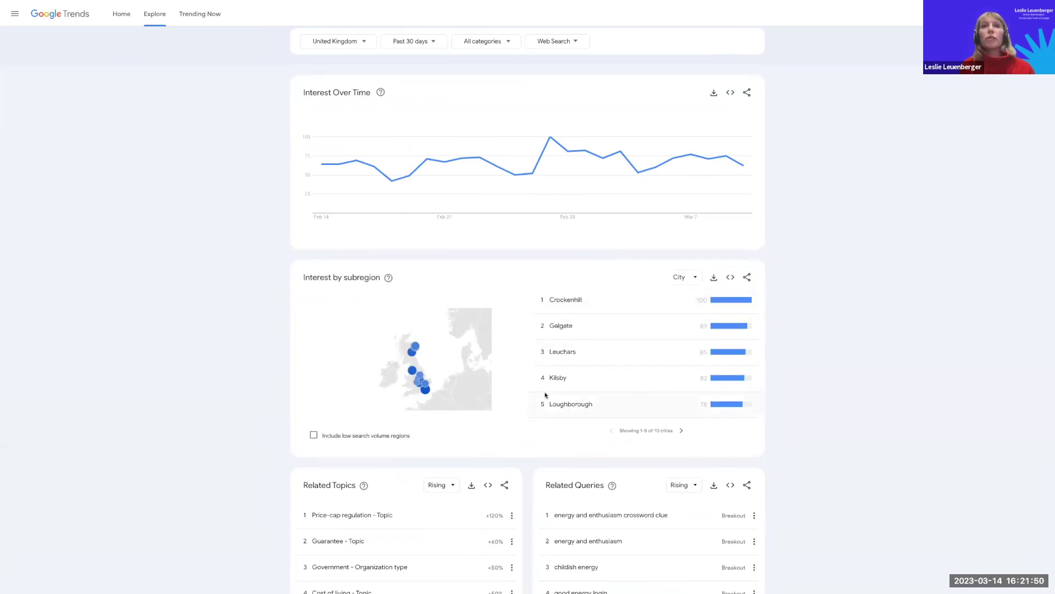
Switch the related queries for Energy to Top and review the topic's charts and lists.
scroll(547, 399, "down", 2)
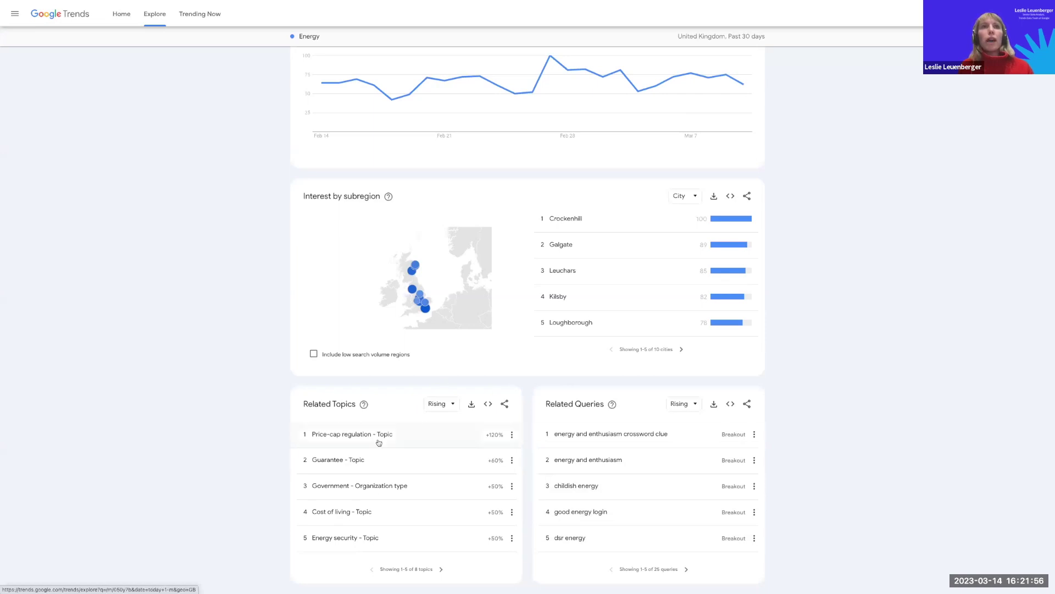
left_click(694, 402)
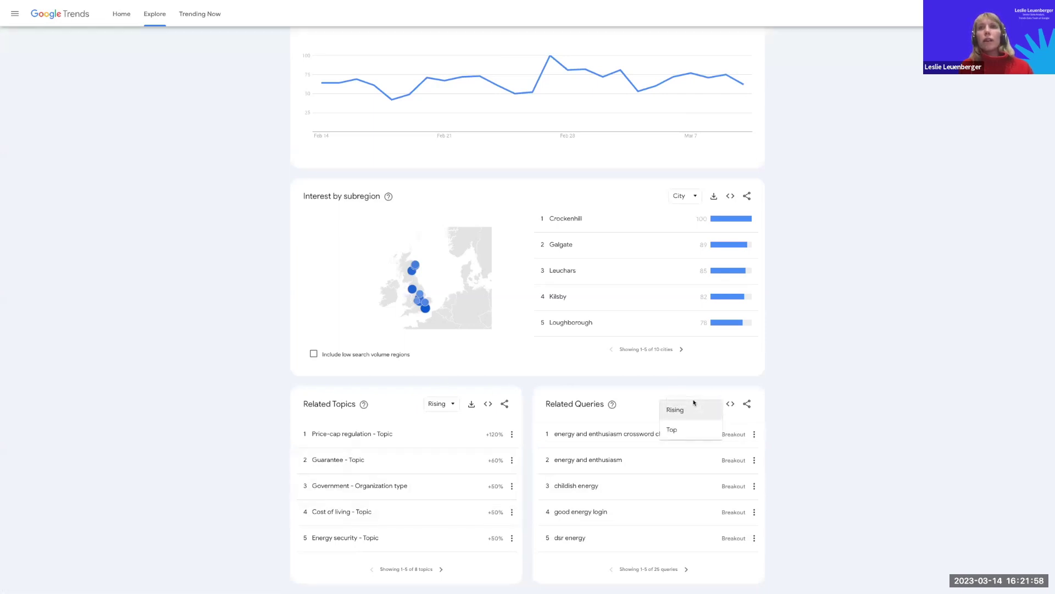
left_click(683, 429)
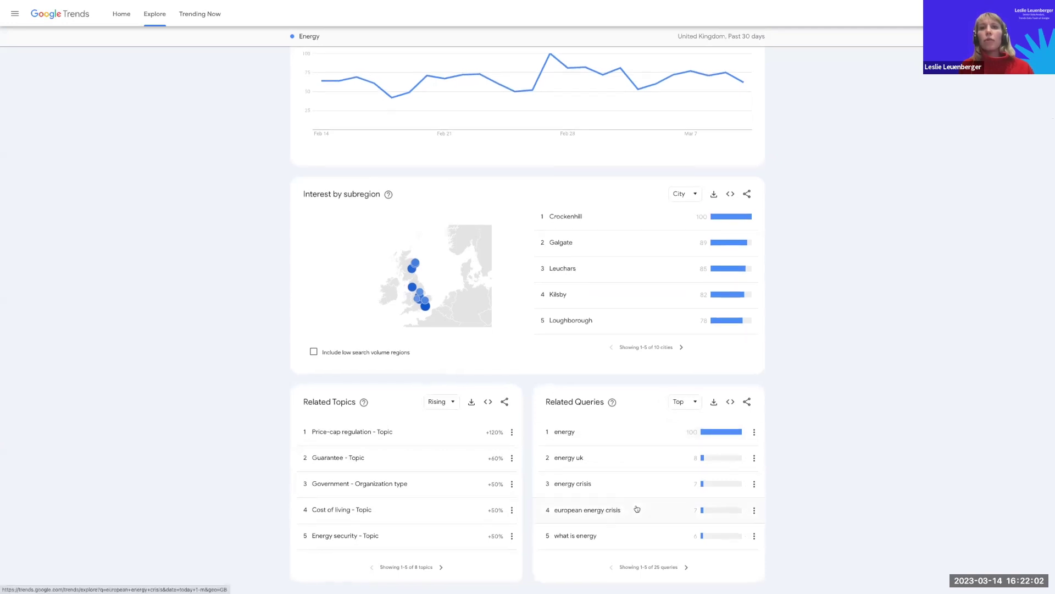
scroll(646, 423, "up", 1)
scroll(646, 423, "up", 3)
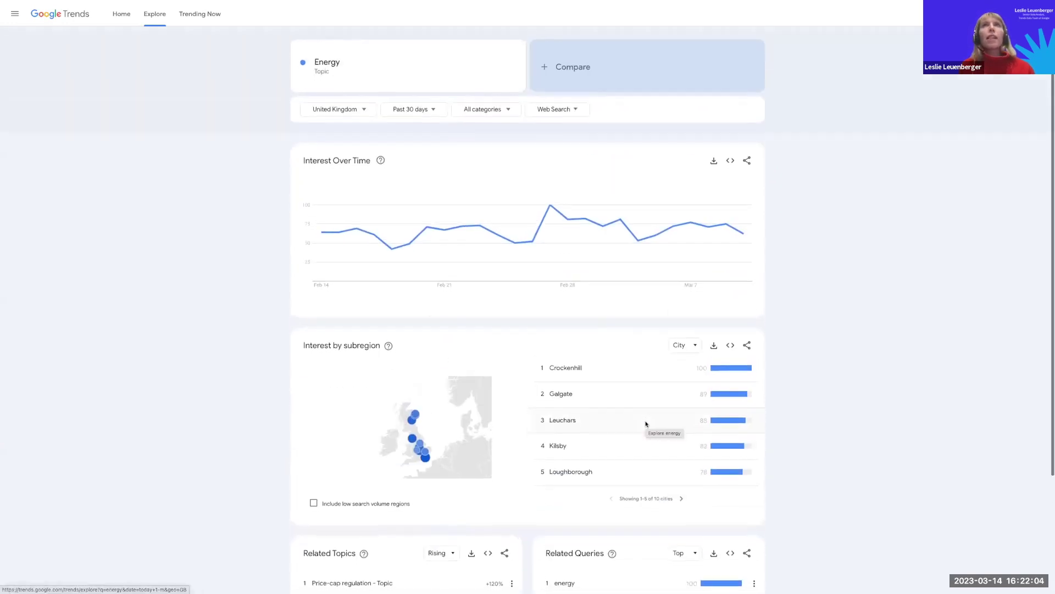
scroll(646, 423, "down", 3)
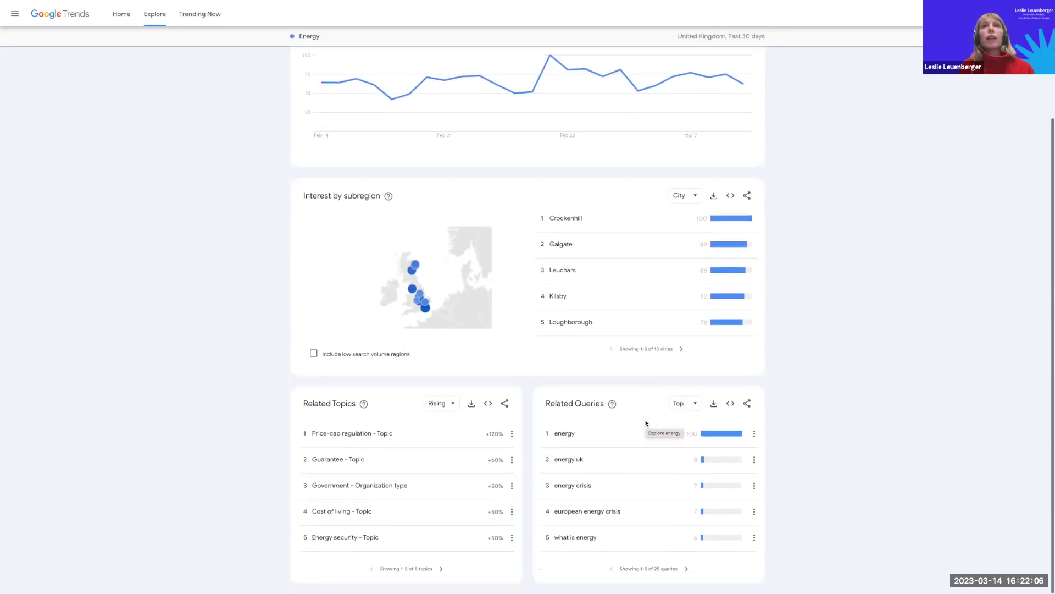
scroll(646, 423, "up", 2)
scroll(646, 423, "up", 1)
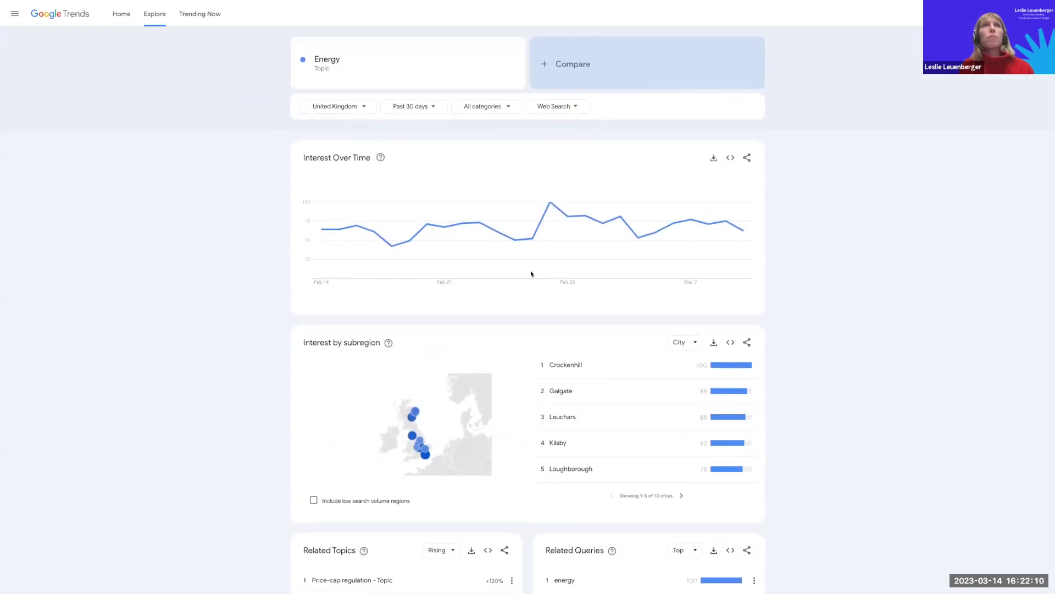
scroll(533, 274, "down", 3)
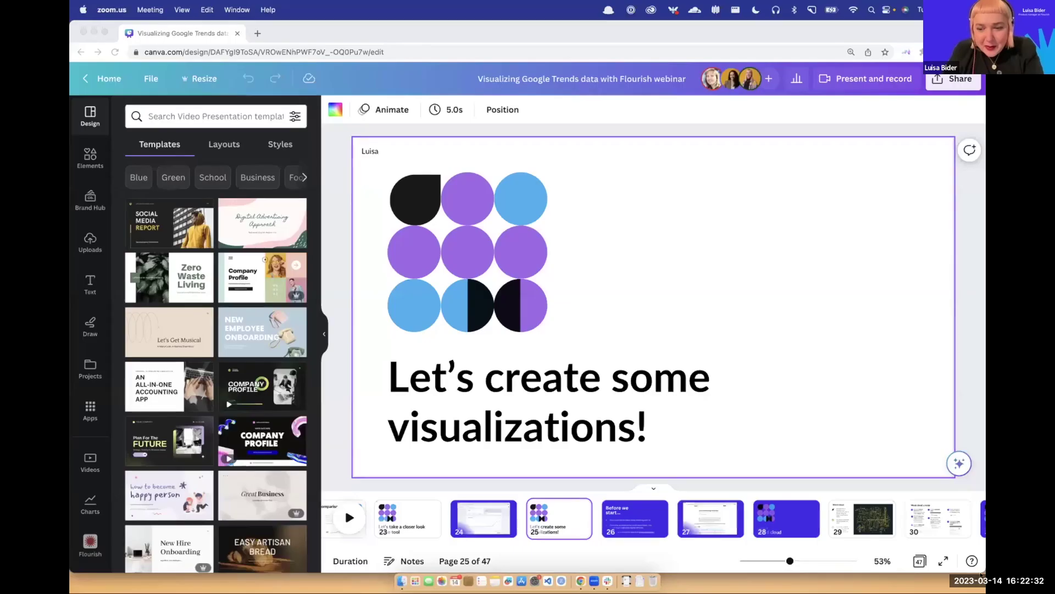
Show the Canva slide "Let's create some visualizations!" in full screen.
left_click(943, 561)
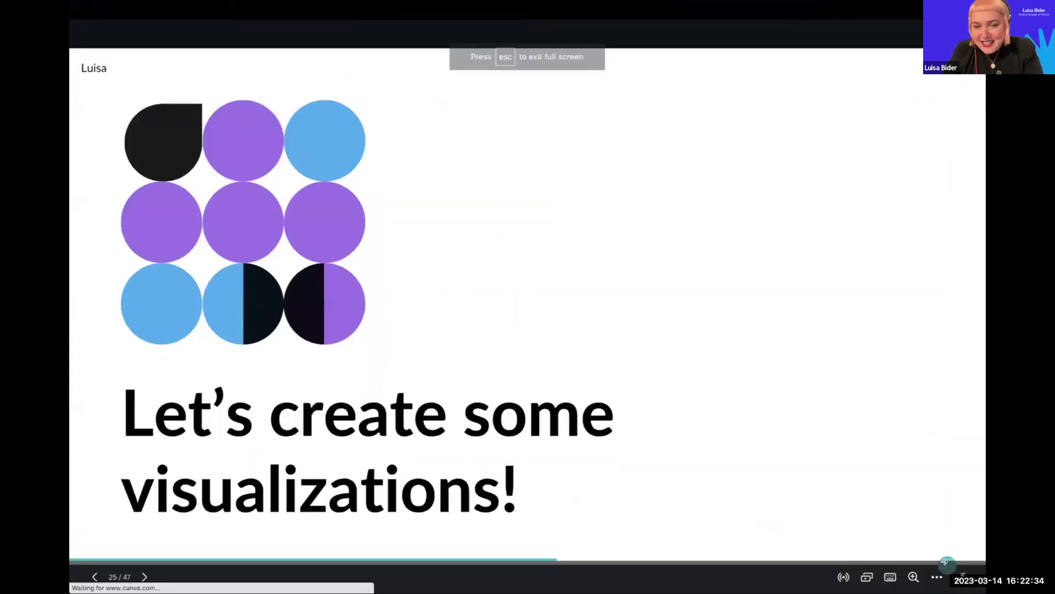
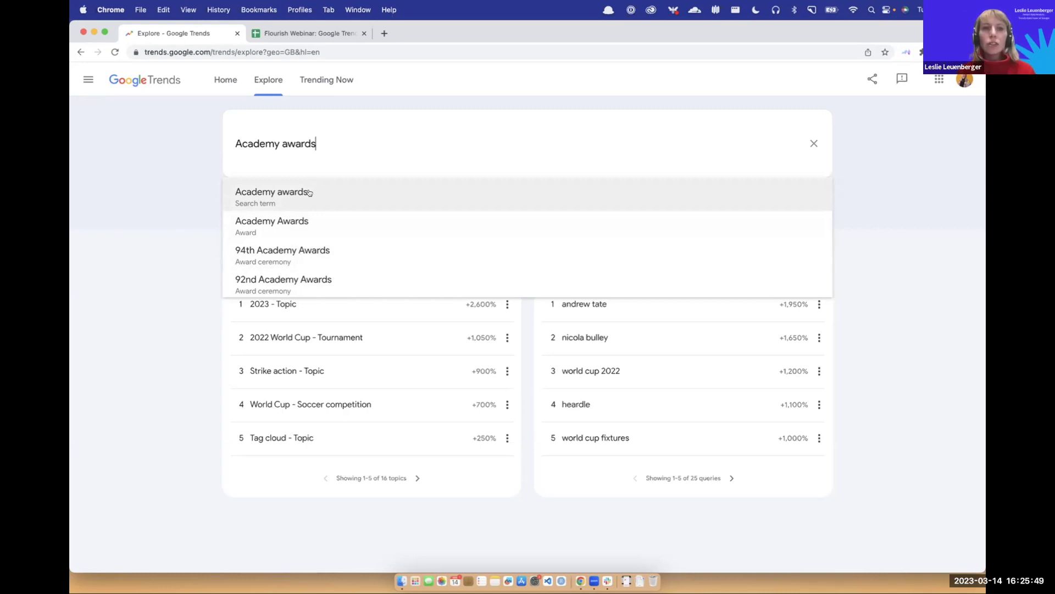
Choose the Academy Awards award topic in Google Trends and set the time range to Past 7 days.
left_click(288, 219)
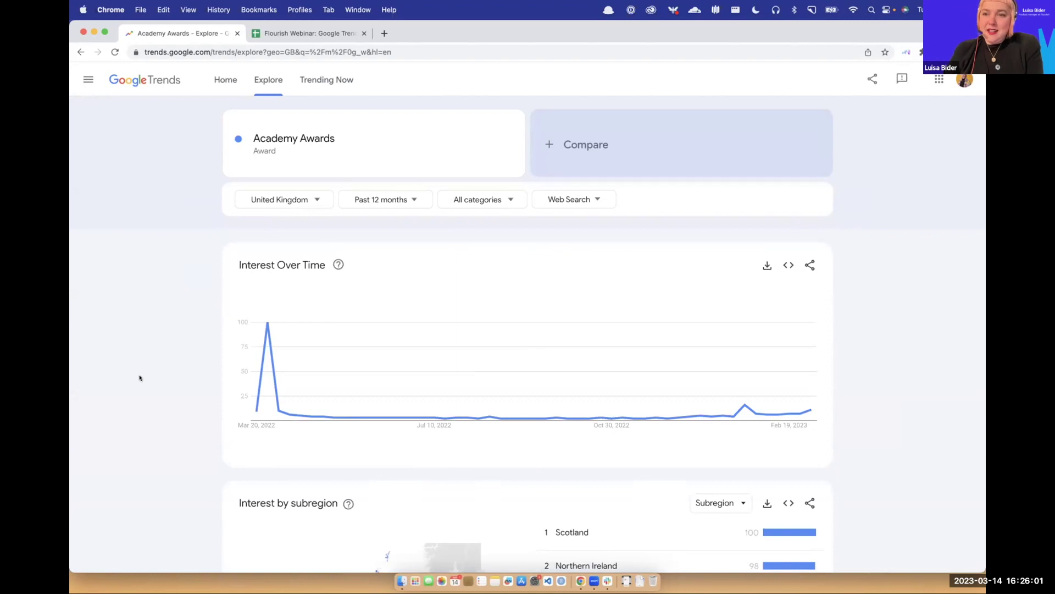
left_click(374, 198)
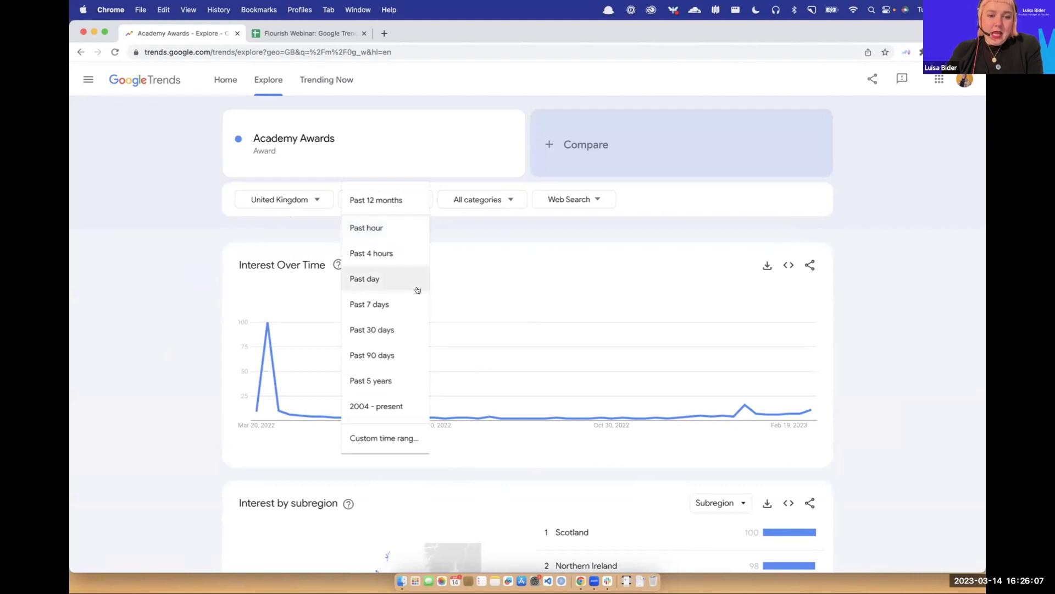
left_click(406, 307)
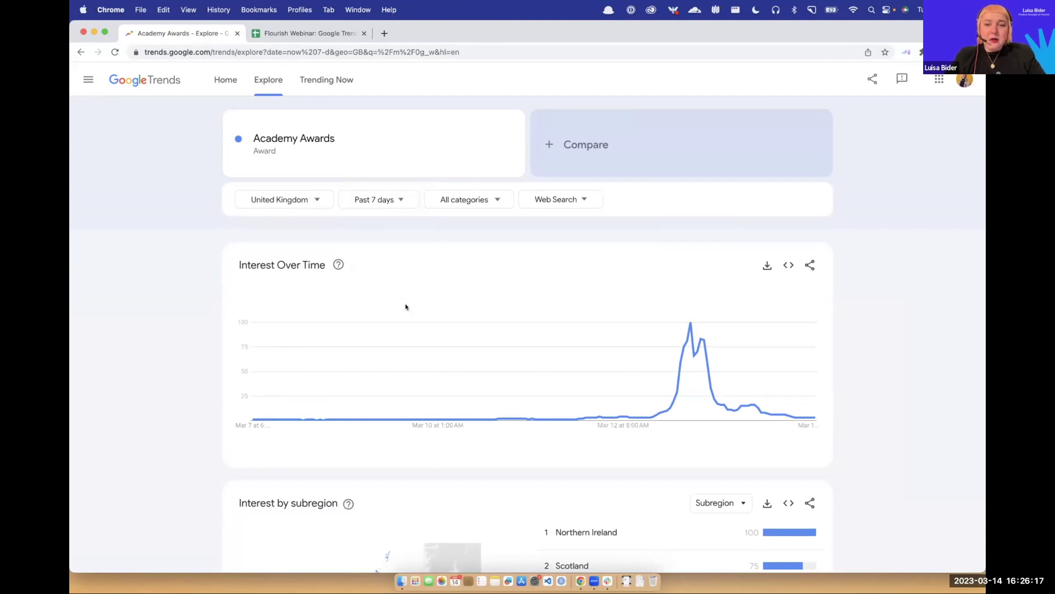
Compare the Rising and Top related queries for the Academy Awards.
scroll(406, 307, "down", 8)
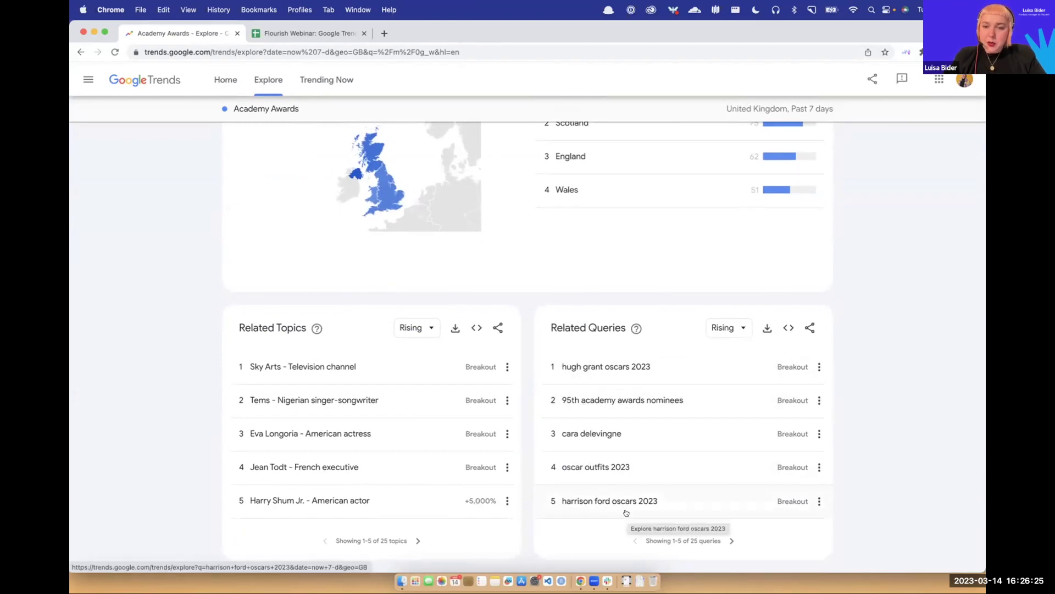
left_click(730, 329)
left_click(719, 369)
left_click(734, 329)
left_click(717, 306)
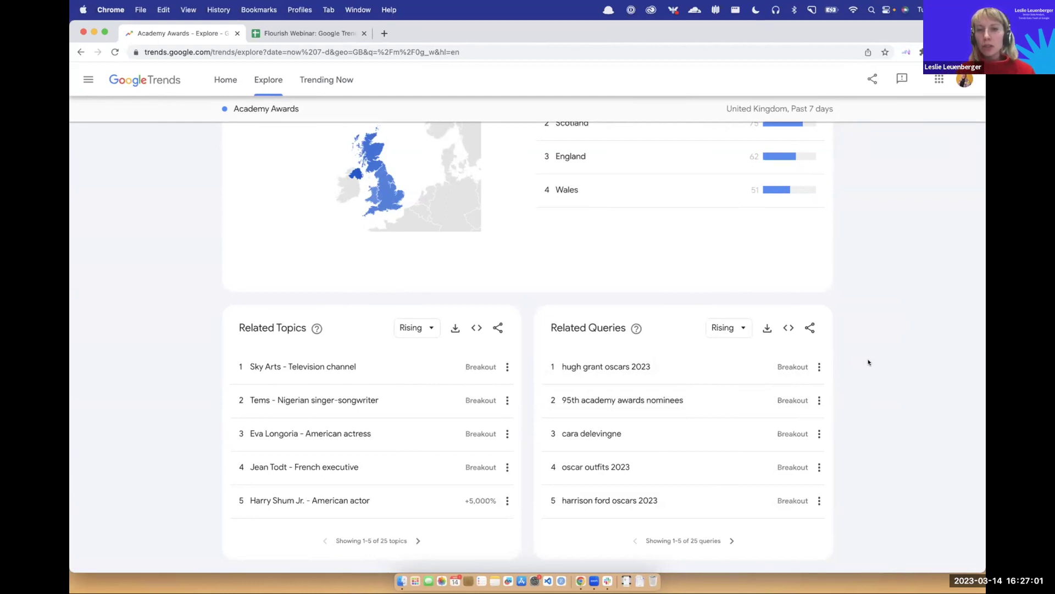
left_click(723, 327)
left_click(714, 360)
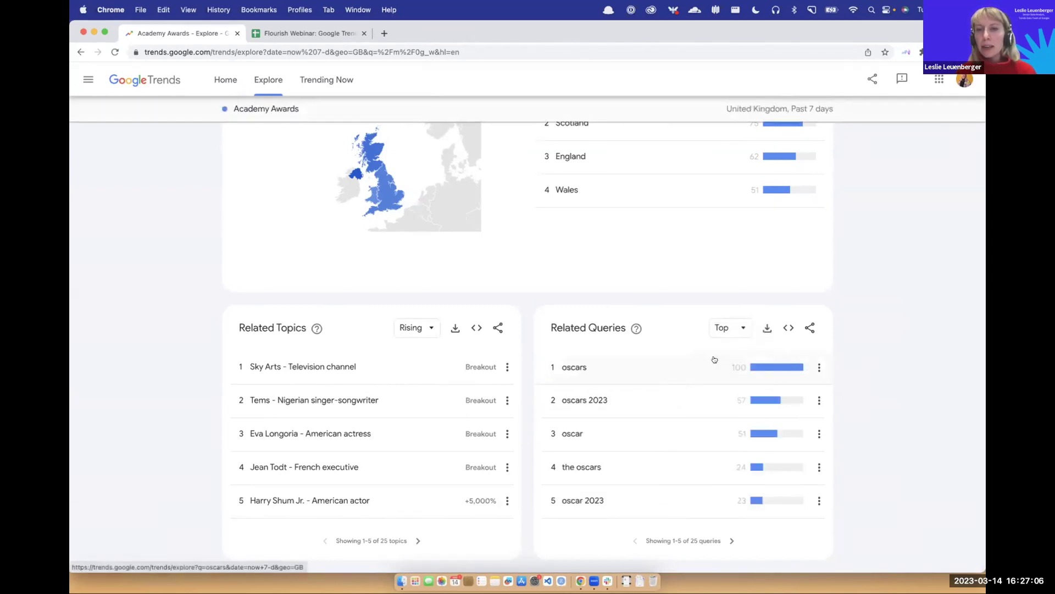
left_click(736, 325)
left_click(738, 309)
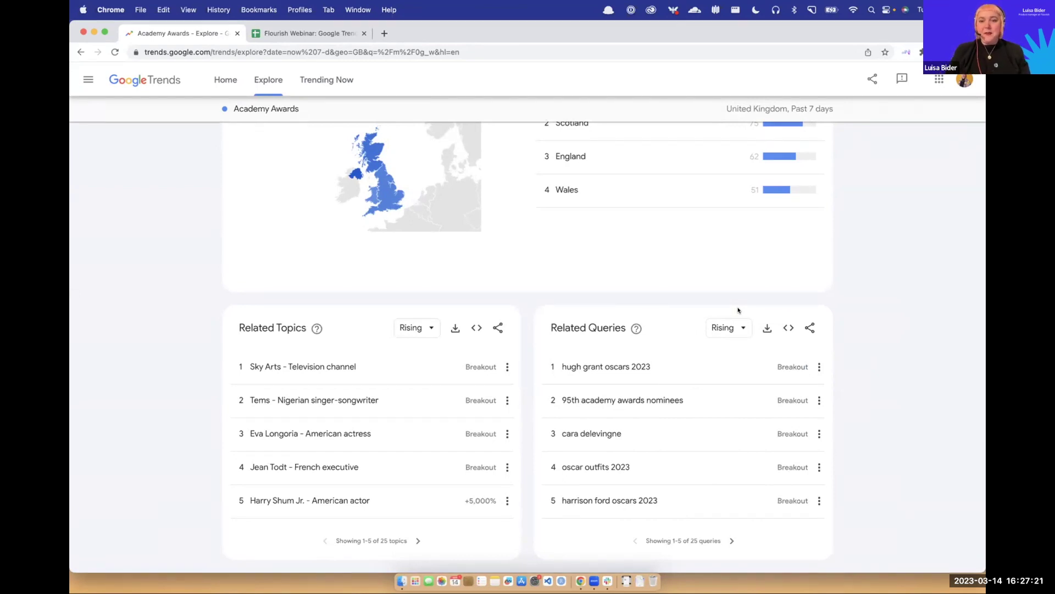
Download the Top related queries for the Academy Awards as a CSV file and open it in Excel.
left_click(734, 331)
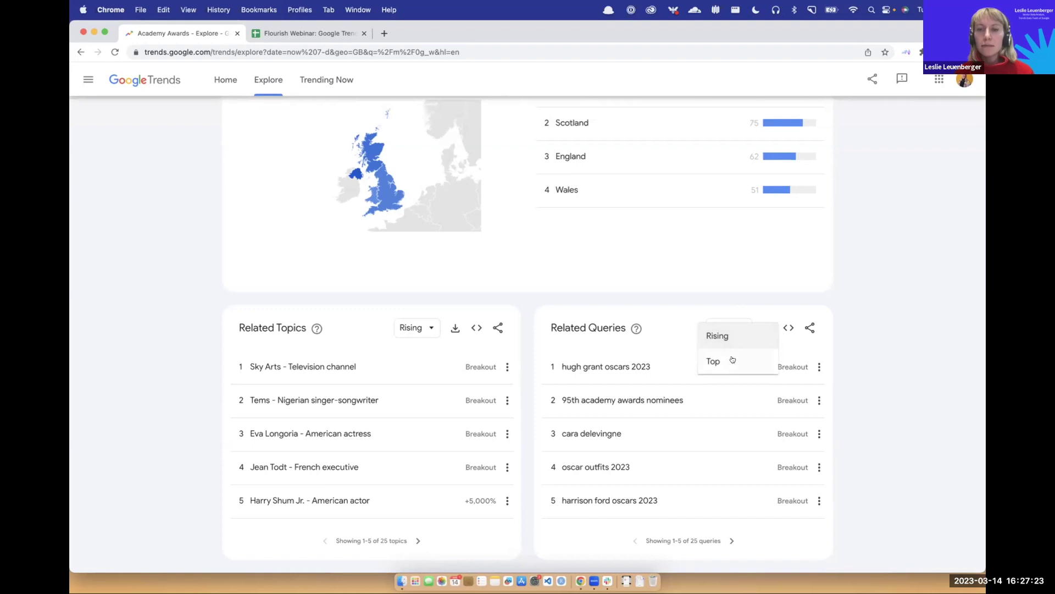
left_click(732, 359)
left_click(766, 328)
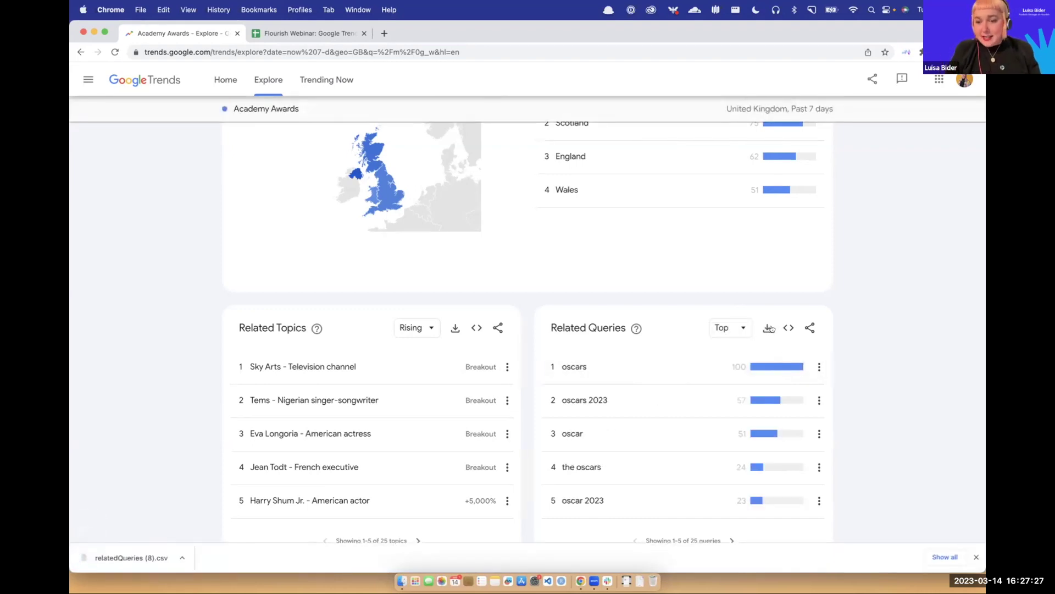
left_click(135, 552)
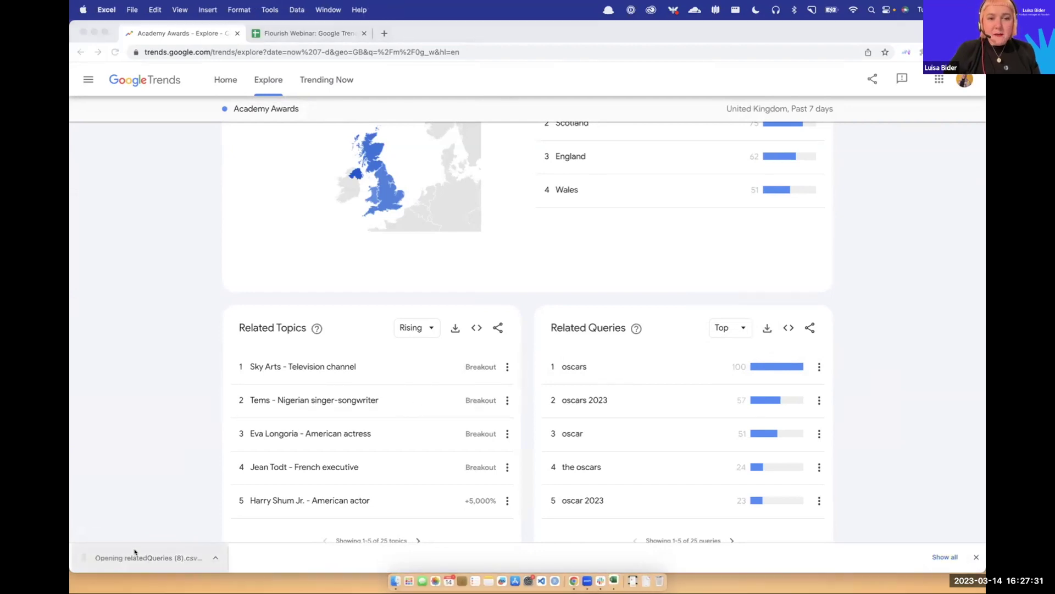
left_click(526, 319)
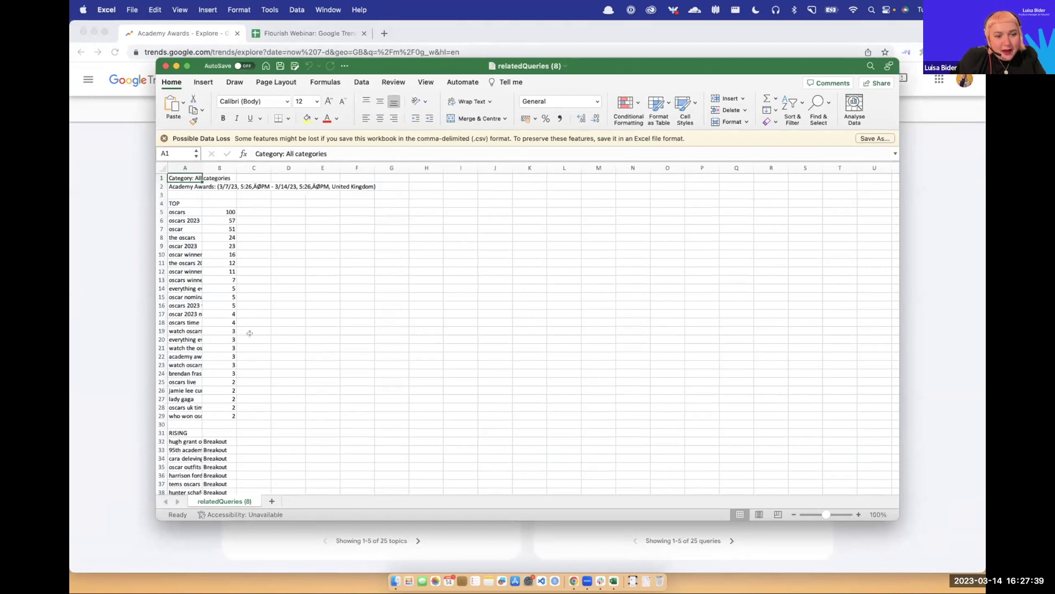
Select the TOP query table in A4:B29 and examine it together with the RISING queries below.
left_click_drag(179, 203, 224, 415)
scroll(209, 357, "down", 5)
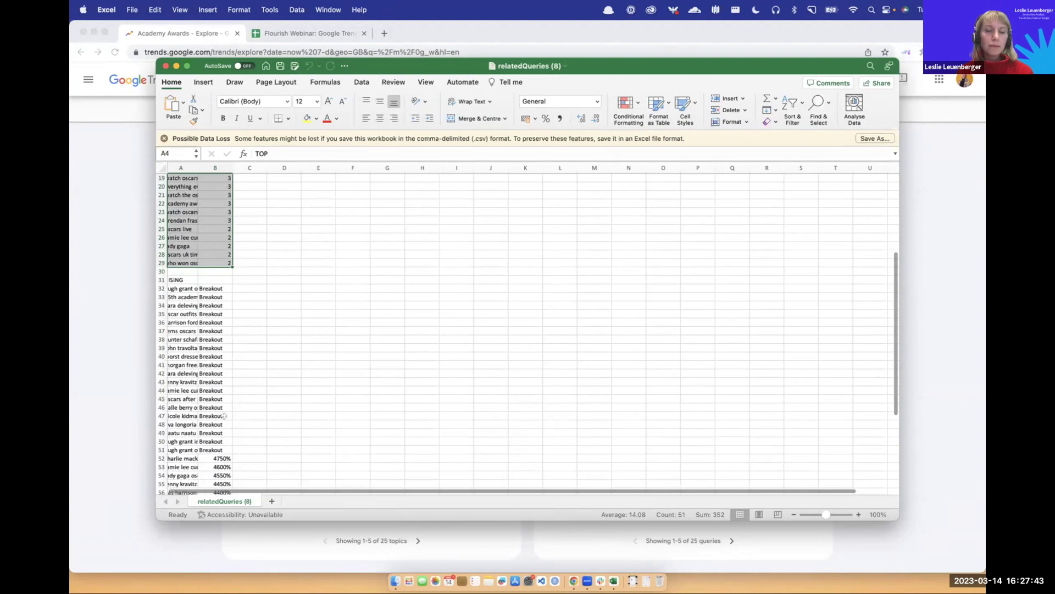
scroll(172, 261, "down", 2)
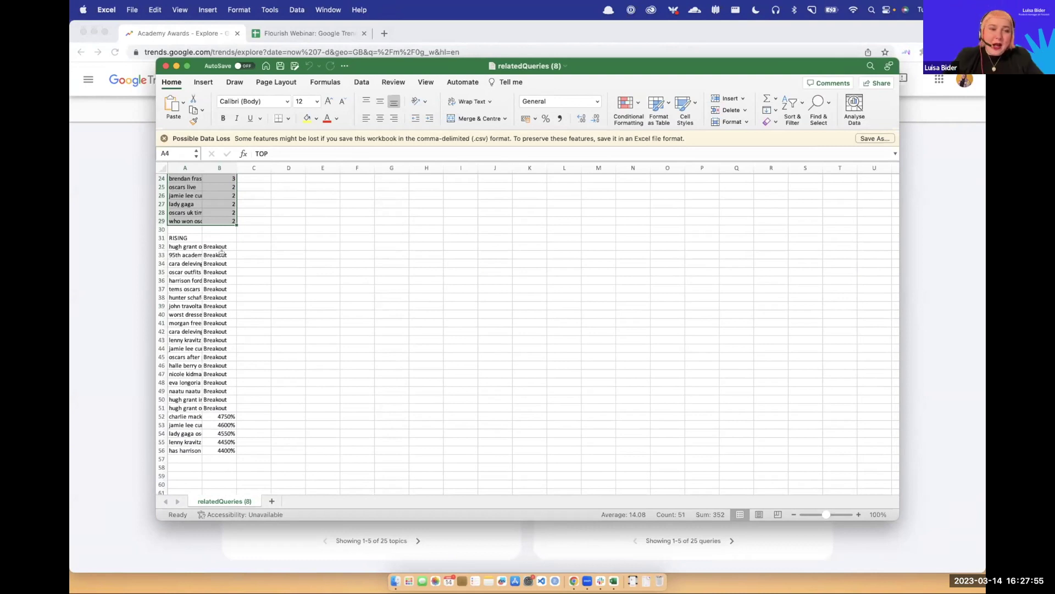
scroll(221, 252, "up", 7)
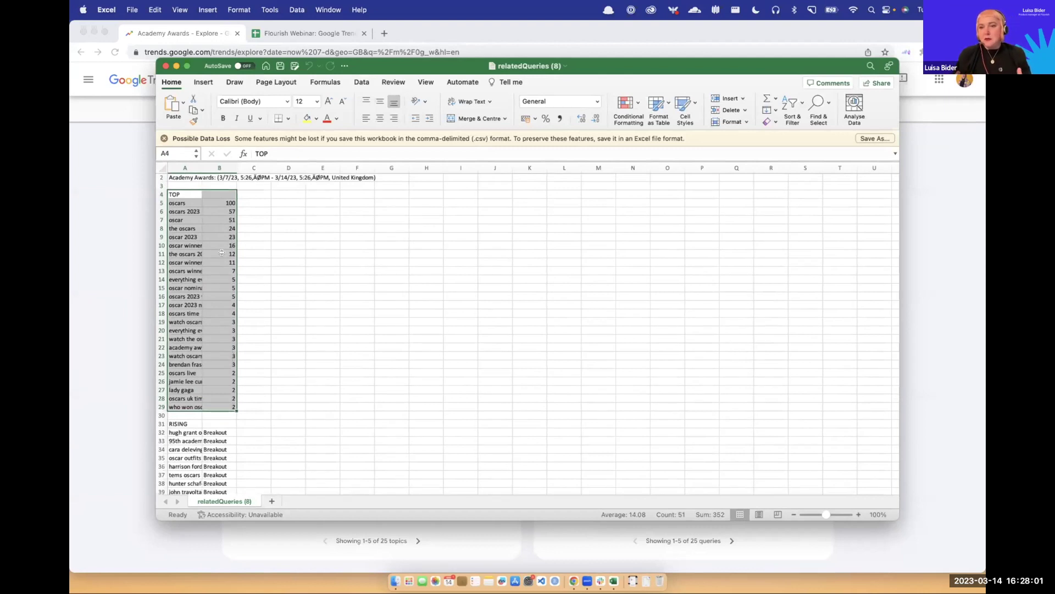
scroll(221, 253, "down", 6)
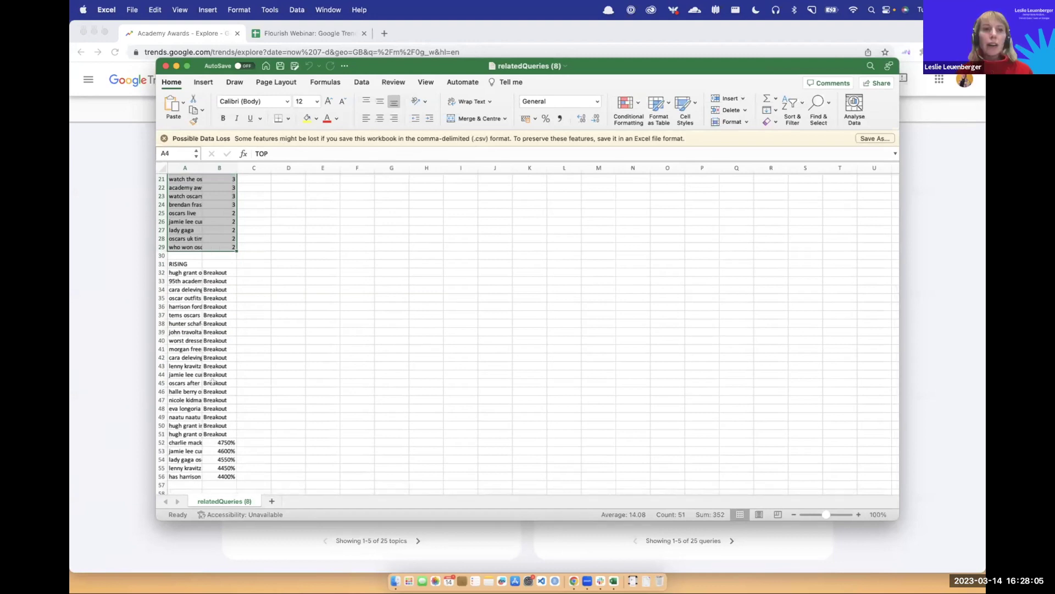
scroll(213, 381, "up", 6)
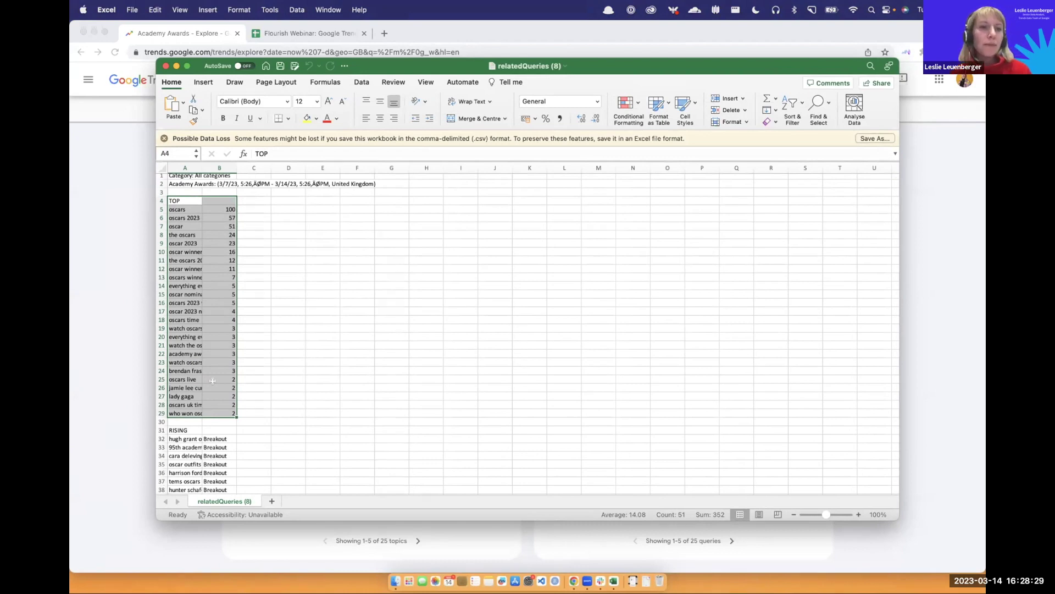
Copy the Related Terms and Index value columns from the Google Sheets tab Raw word cloud data, and switch to the Flourish projects page.
left_click(279, 34)
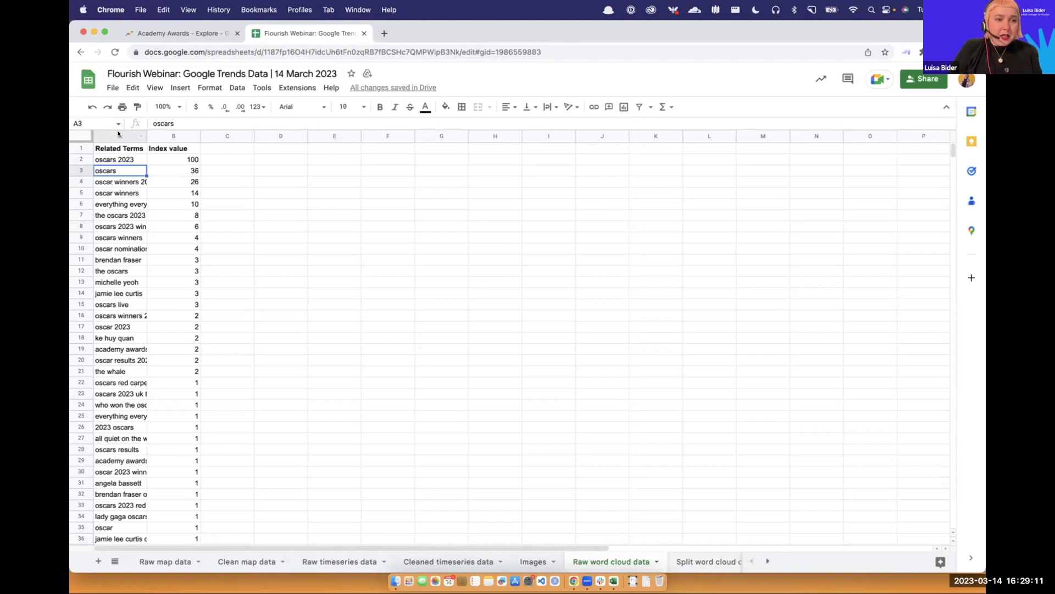
left_click_drag(121, 135, 156, 132)
key("super+c")
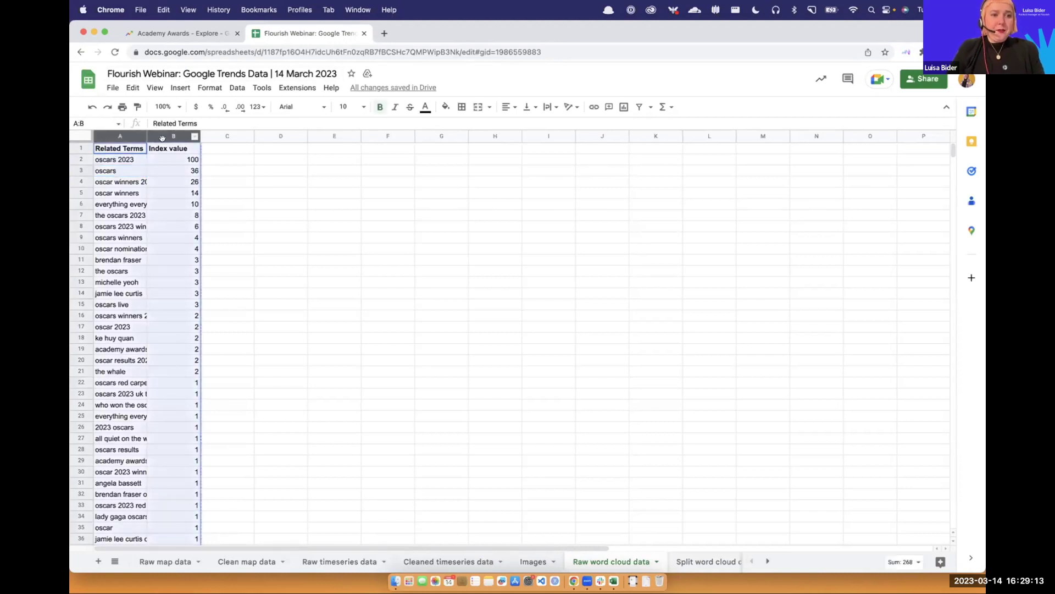
key("ctrl+Right")
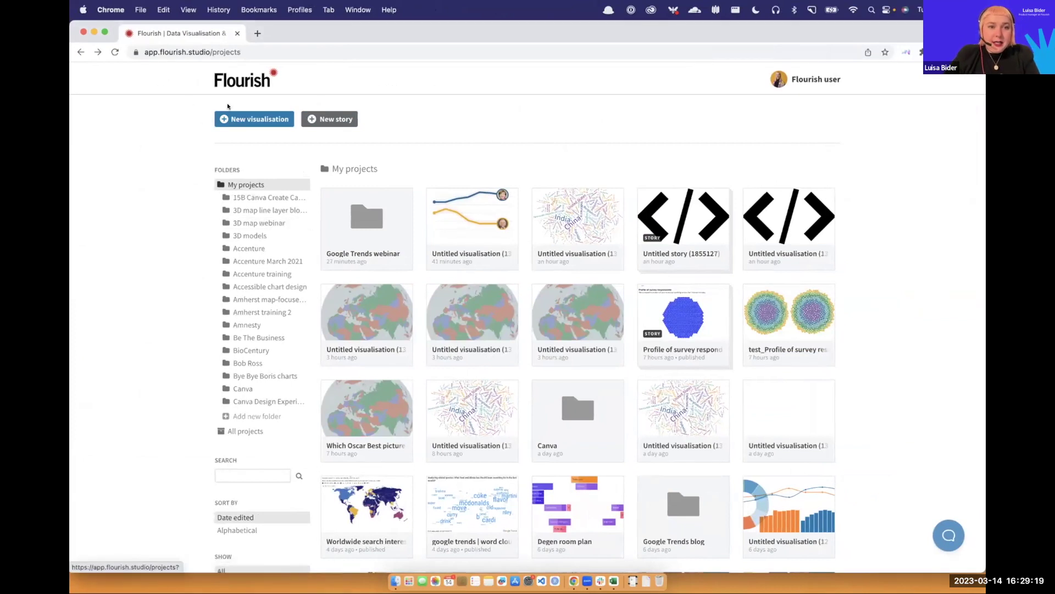
Create a new visualisation from the Simple word cloud template.
left_click(237, 118)
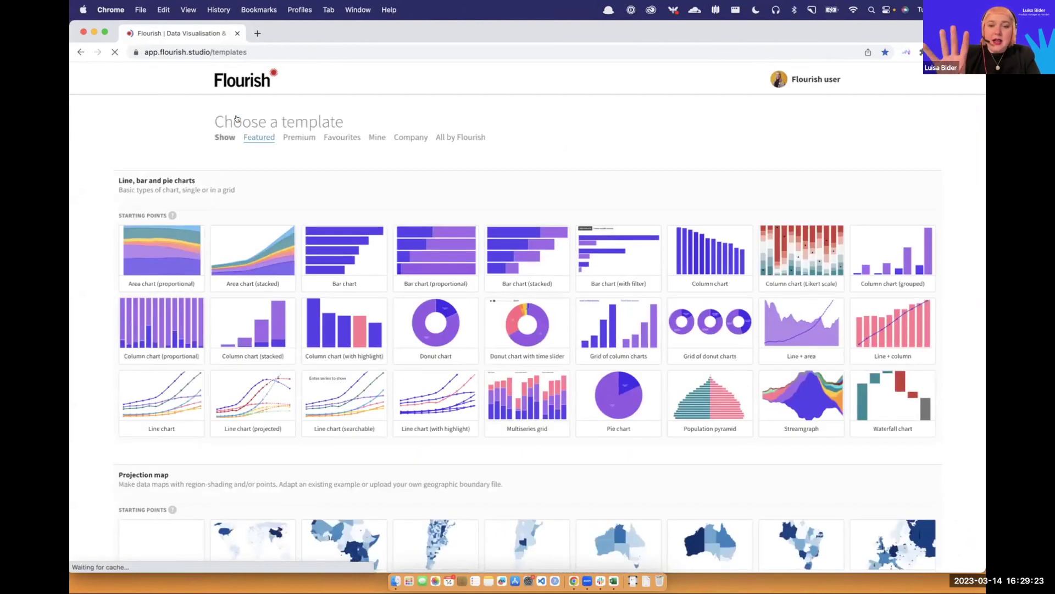
scroll(237, 118, "down", 5)
scroll(237, 119, "down", 10)
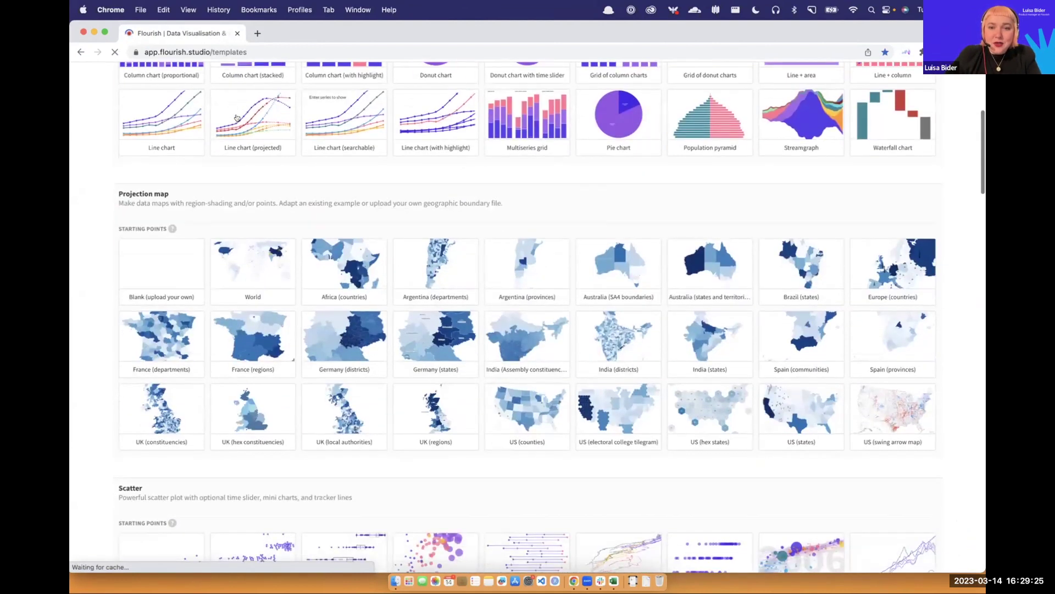
scroll(237, 119, "down", 20)
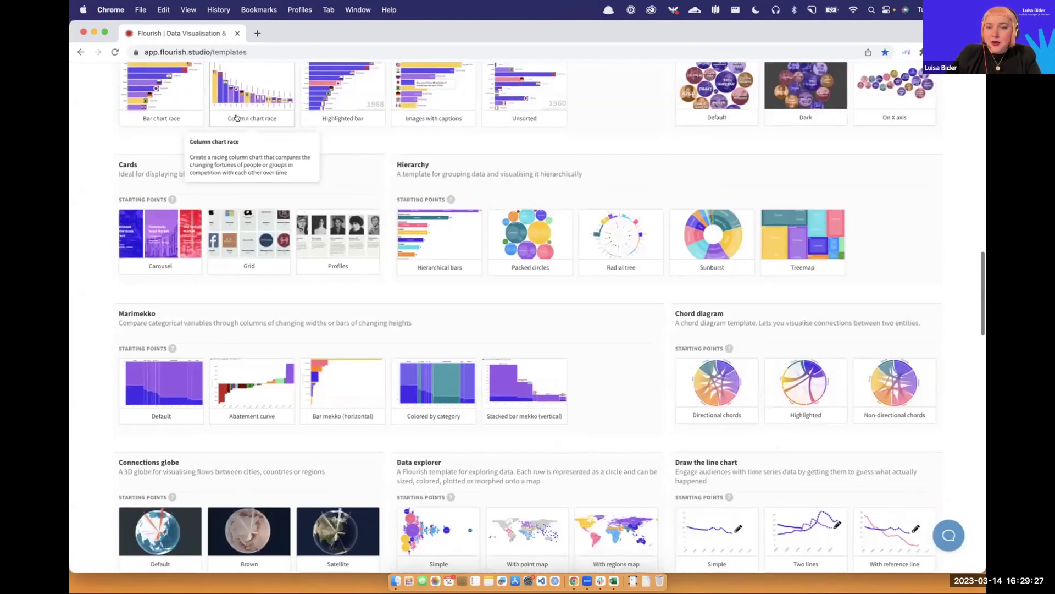
scroll(237, 118, "down", 11)
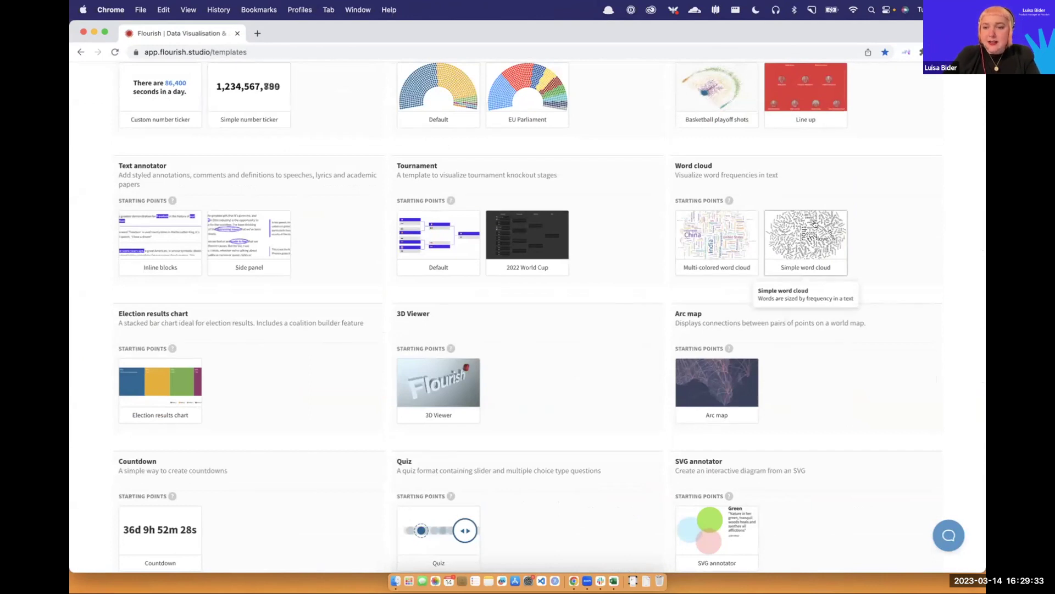
left_click(815, 224)
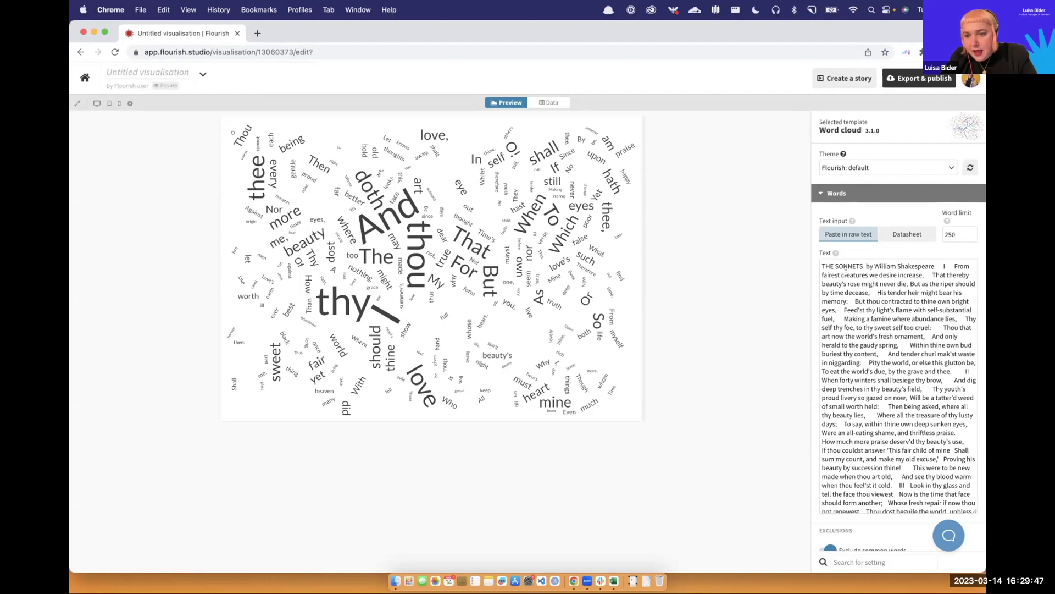
Switch the word cloud's text input from raw text to Datasheet.
scroll(846, 270, "down", 5)
scroll(846, 271, "up", 5)
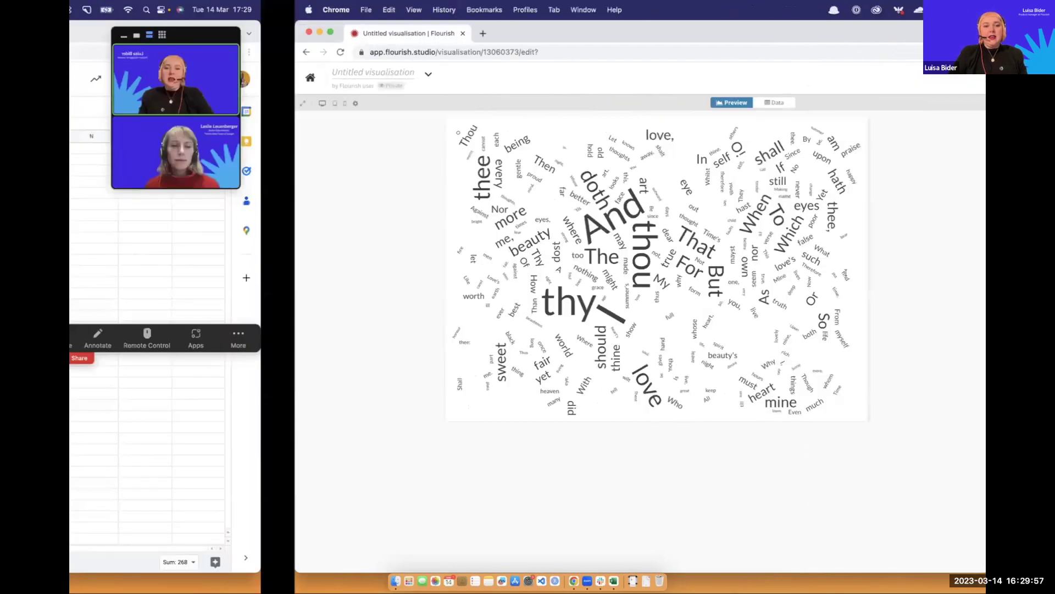
key("super+grave")
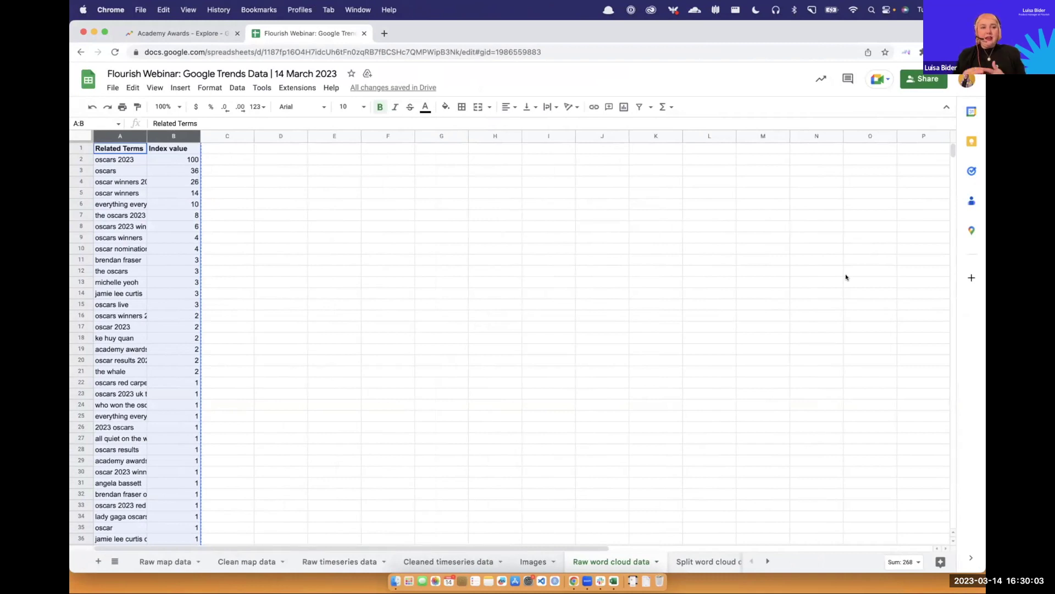
key("super+grave")
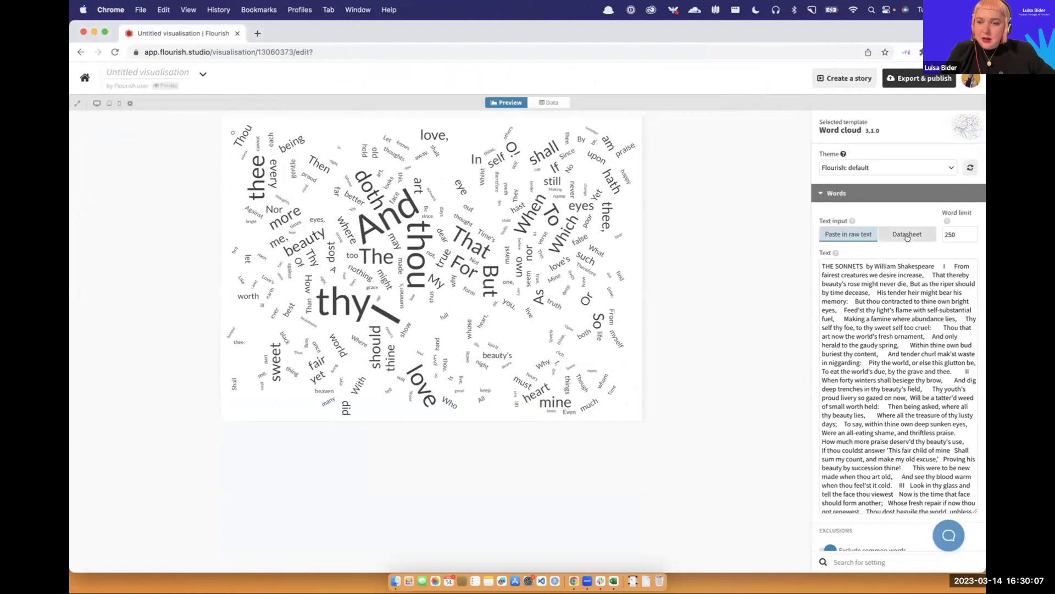
left_click(907, 234)
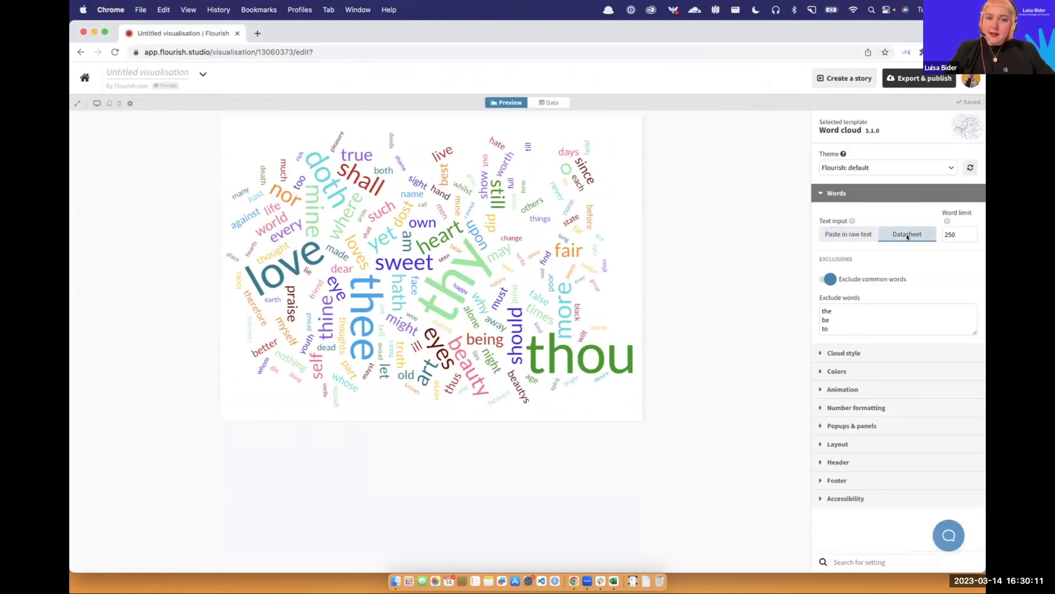
Clear the sample data sheet and paste the copied Related Terms and Index value columns starting at cell A1.
left_click(553, 102)
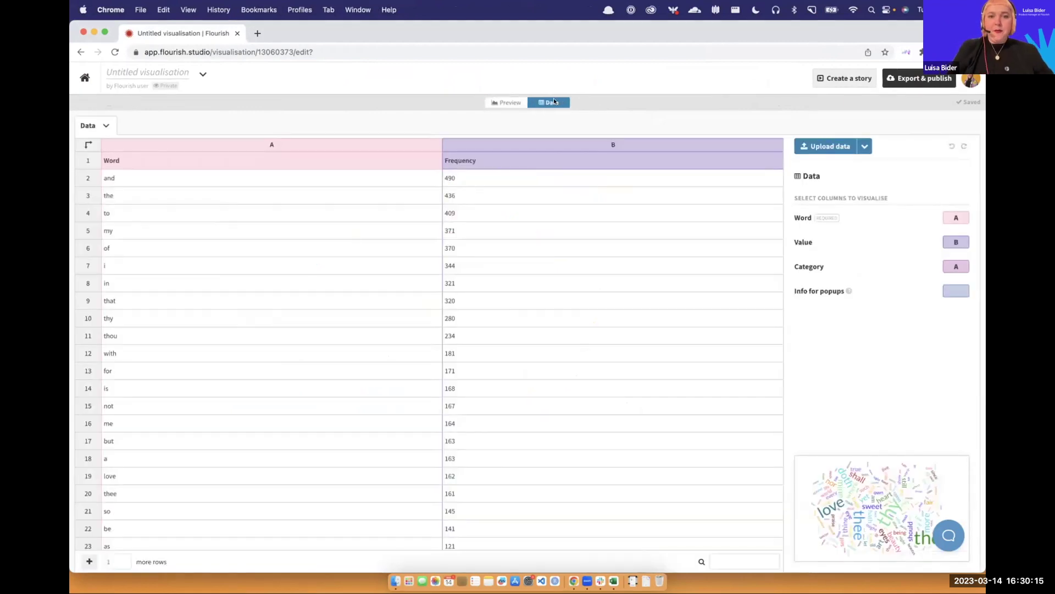
left_click(102, 125)
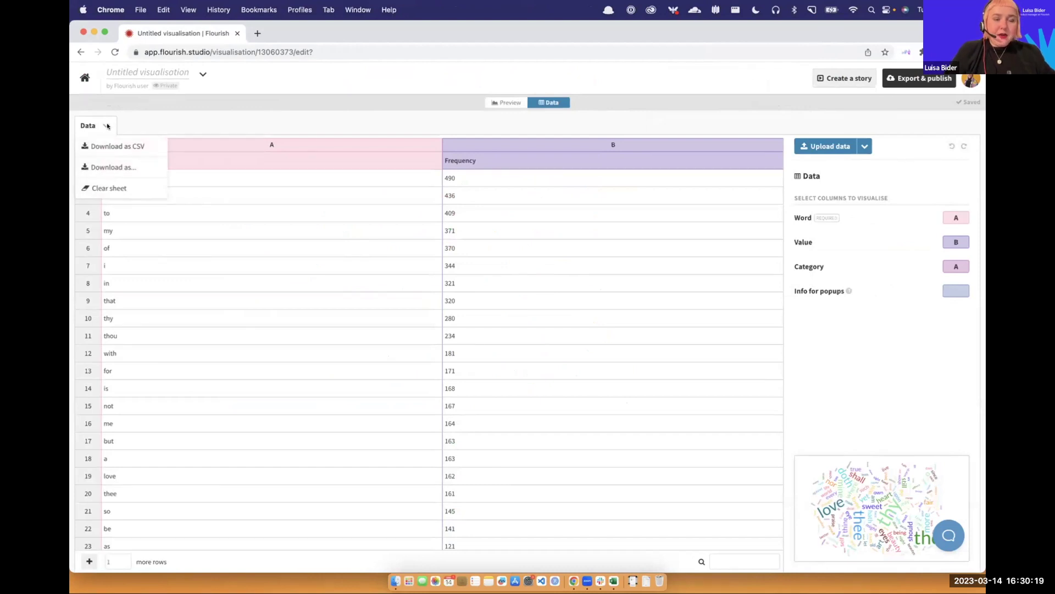
left_click(104, 189)
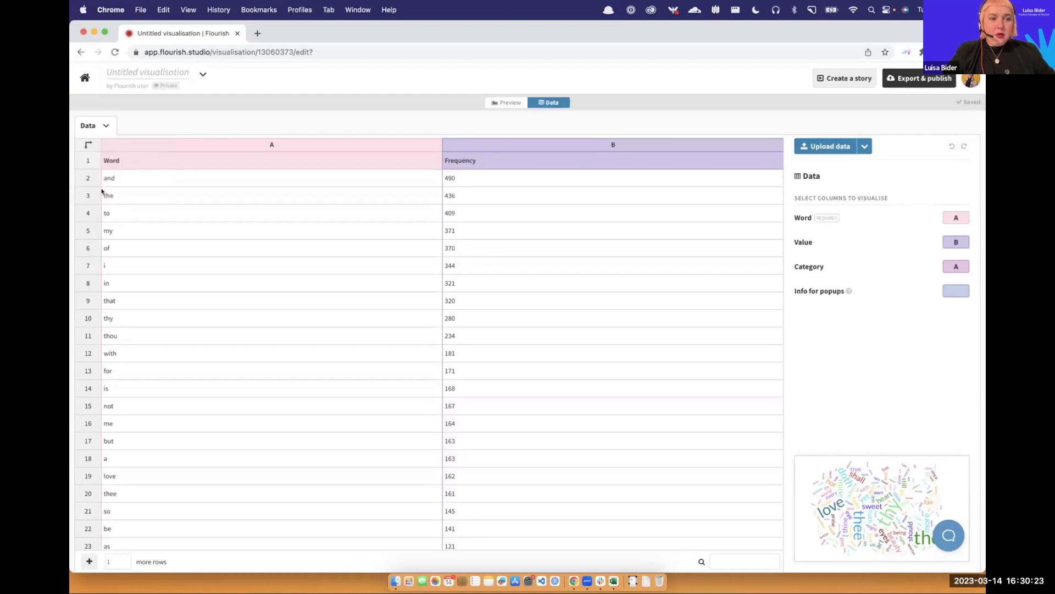
left_click(136, 154)
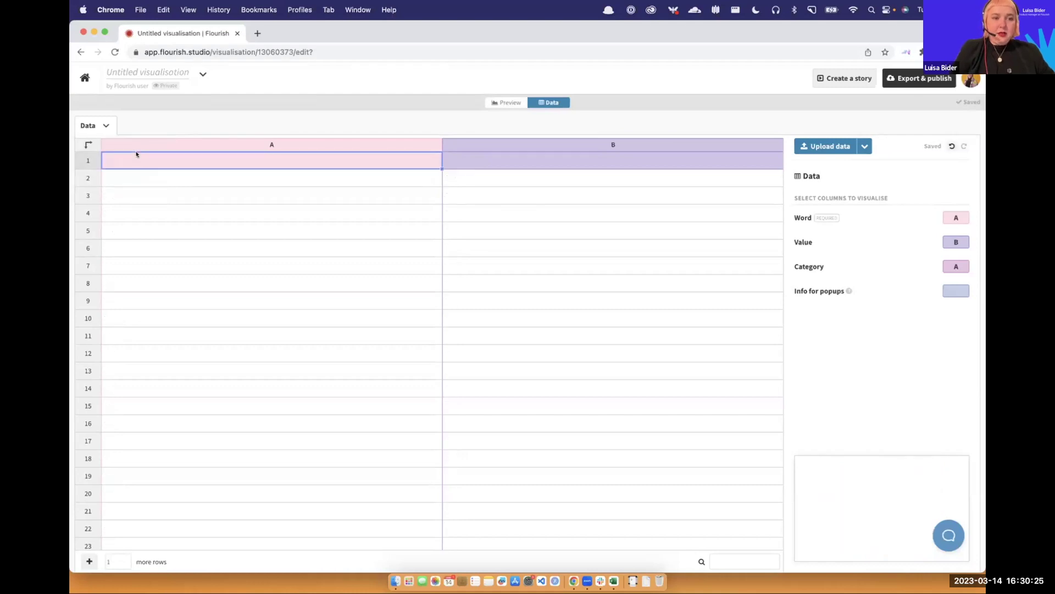
key("super+v")
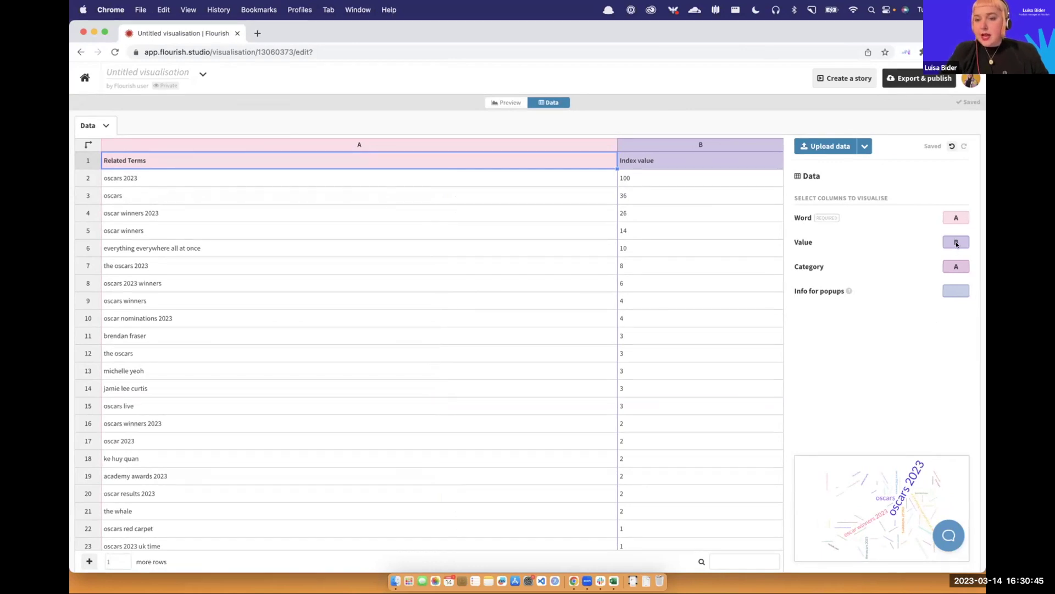
Remove the column assigned to Category and return to the word cloud preview.
left_click(962, 268)
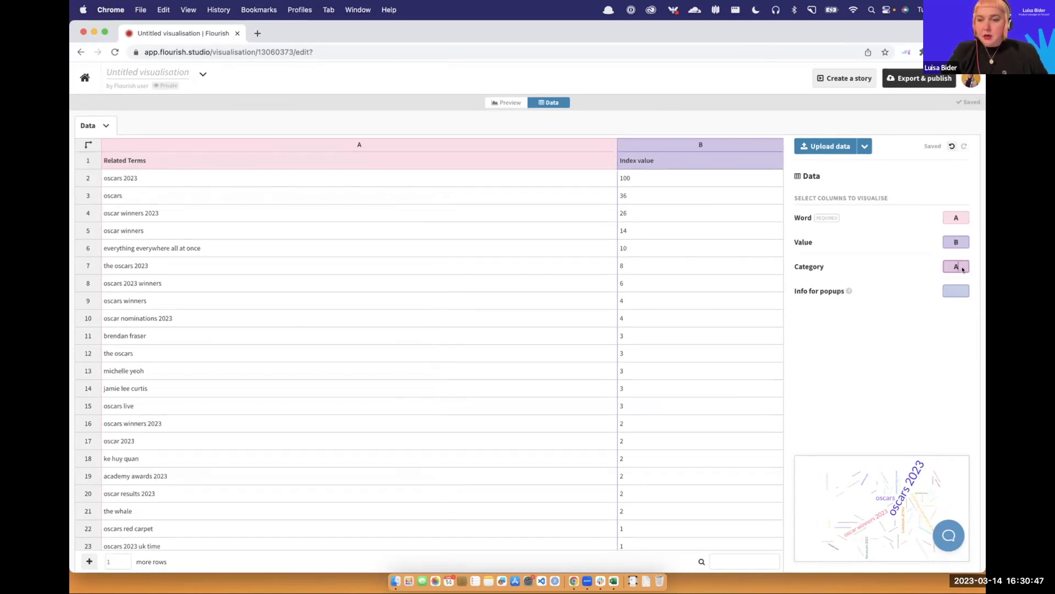
key("BackSpace")
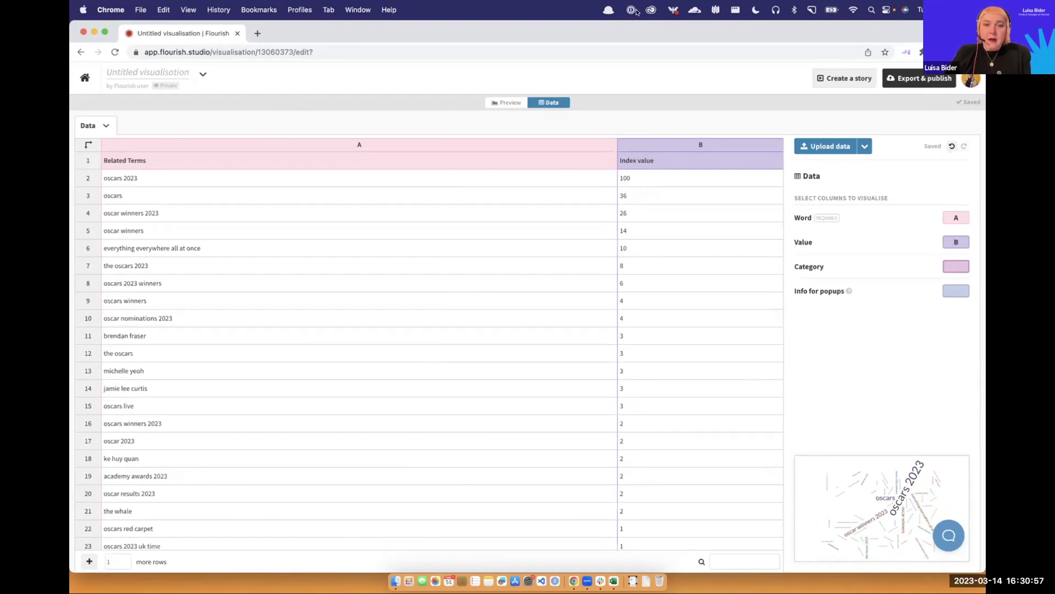
left_click(507, 102)
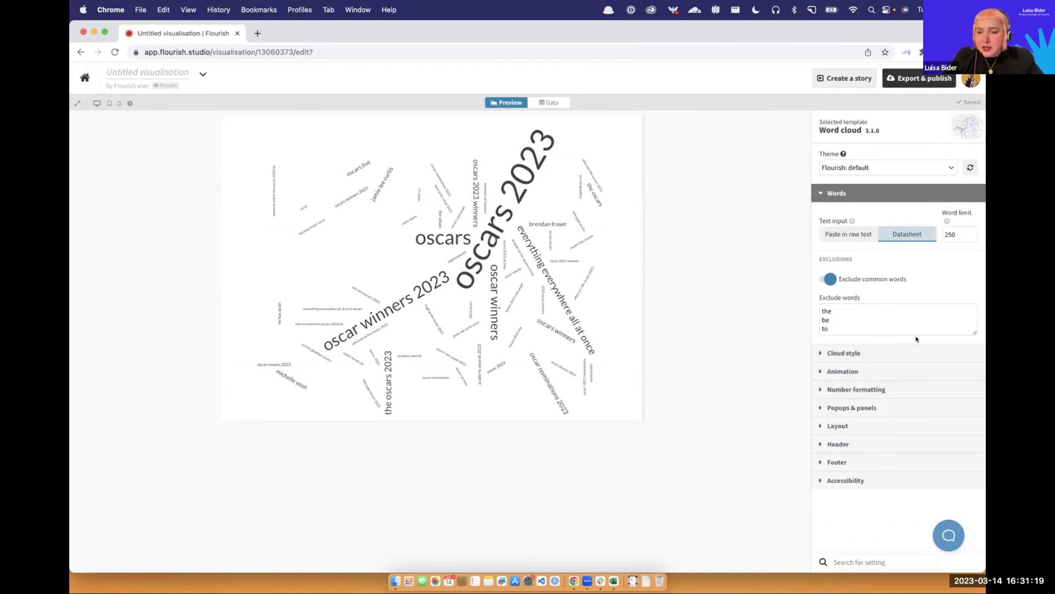
In the cloud style settings, set the number of word angles to 2 and the minimum angle to 0.
left_click(862, 353)
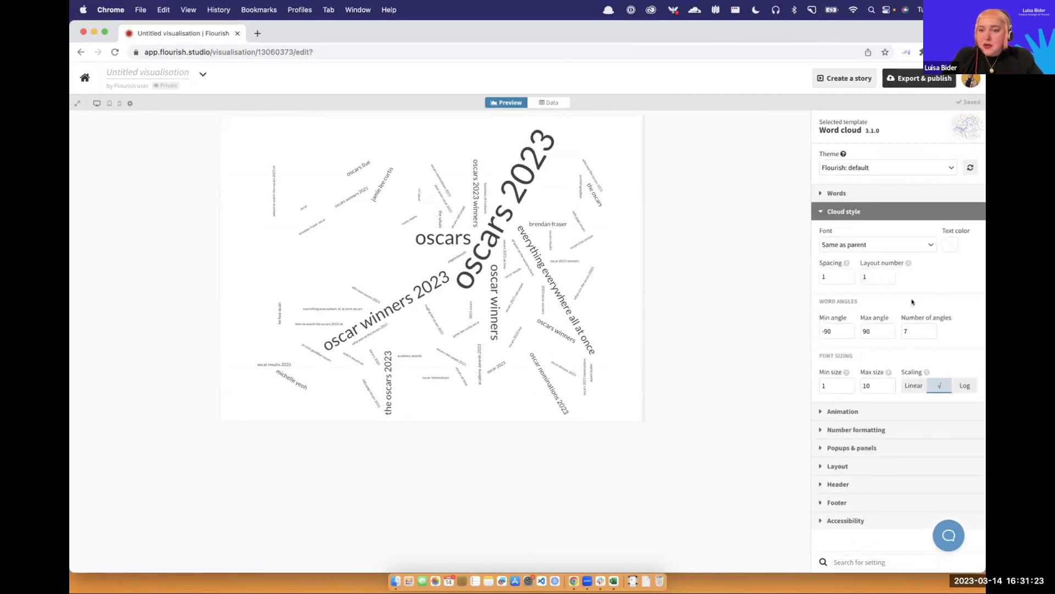
double_click(913, 331)
type("2")
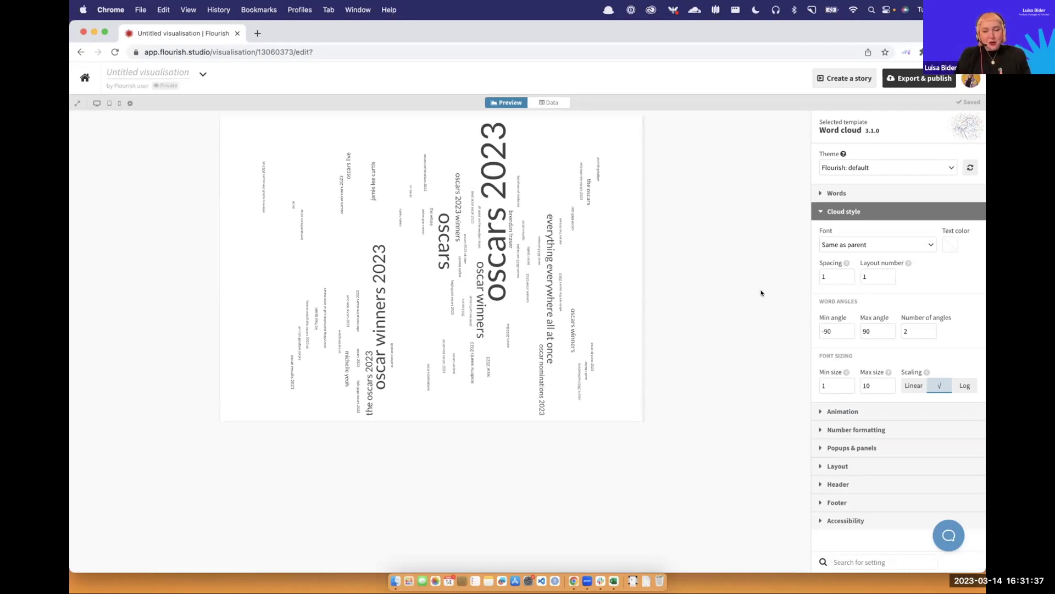
double_click(833, 331)
type("0")
left_click(767, 313)
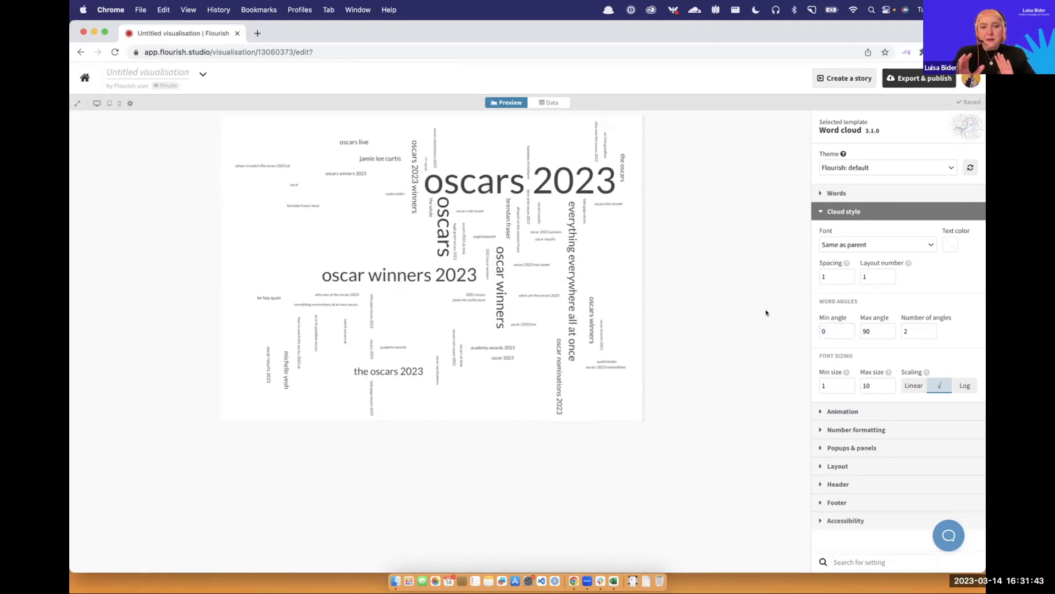
Try maximum word angles of 180 and 0, and set the maximum angle back to 90.
double_click(874, 331)
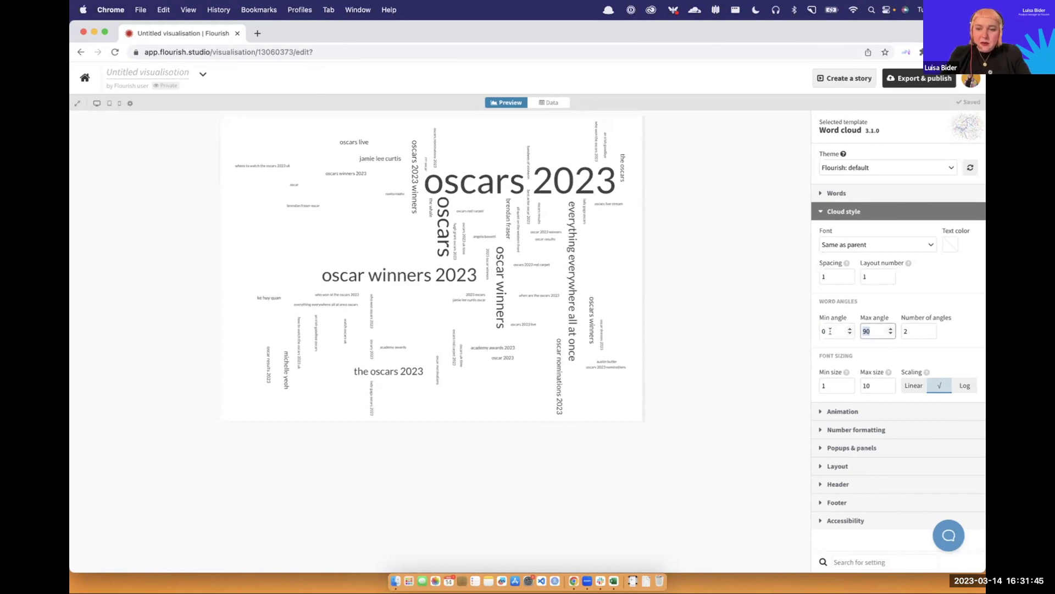
type("180")
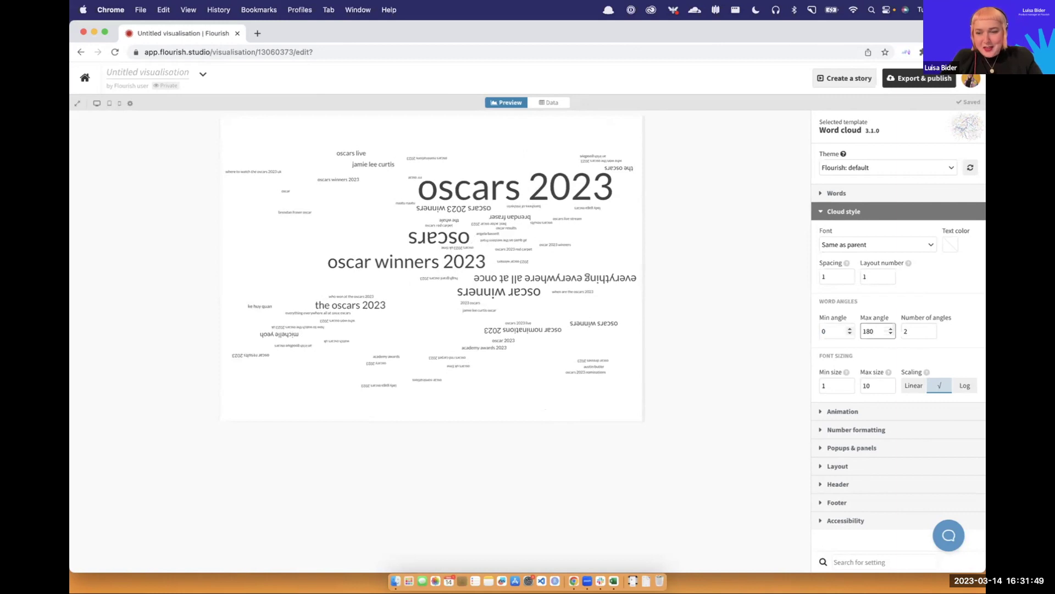
key("super+a")
type("0")
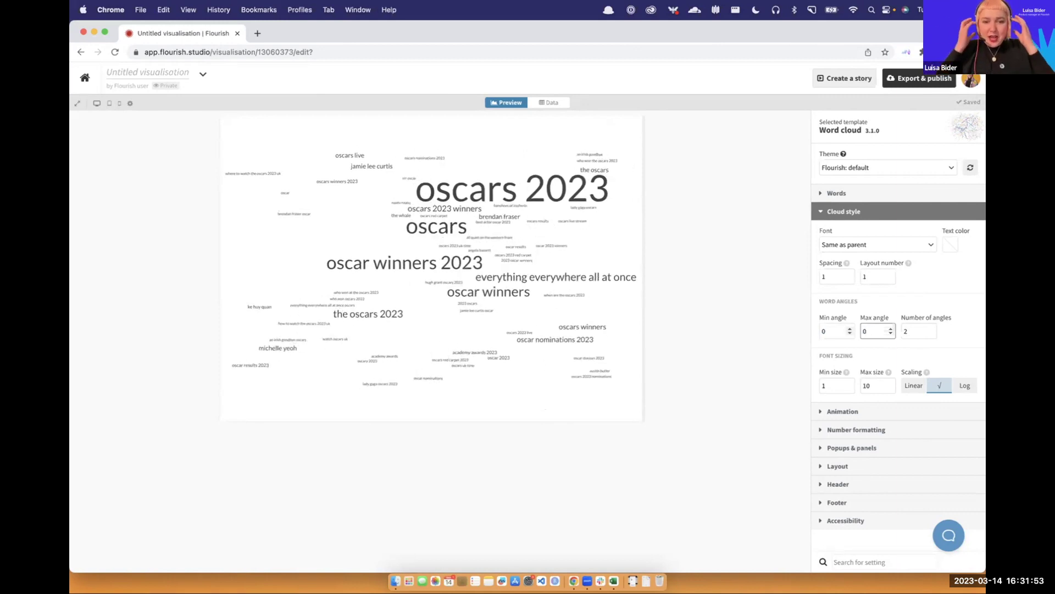
type("0")
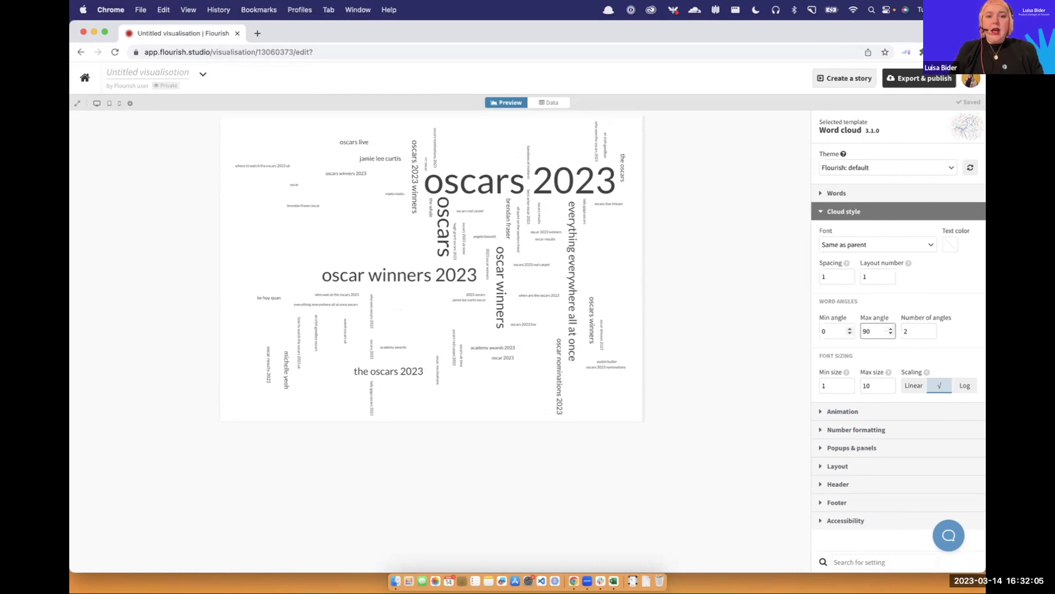
Examine how the related terms are split into single words in the Google Sheets tab Split word cloud data, and return to Flourish.
key("ctrl+Left")
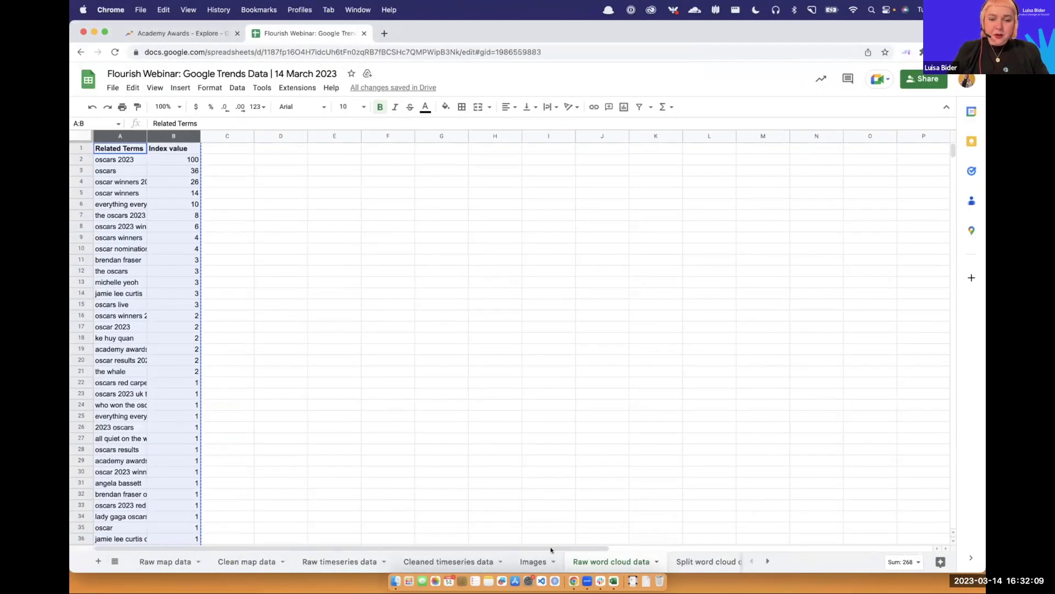
left_click(708, 560)
left_click(225, 171)
left_click(286, 186)
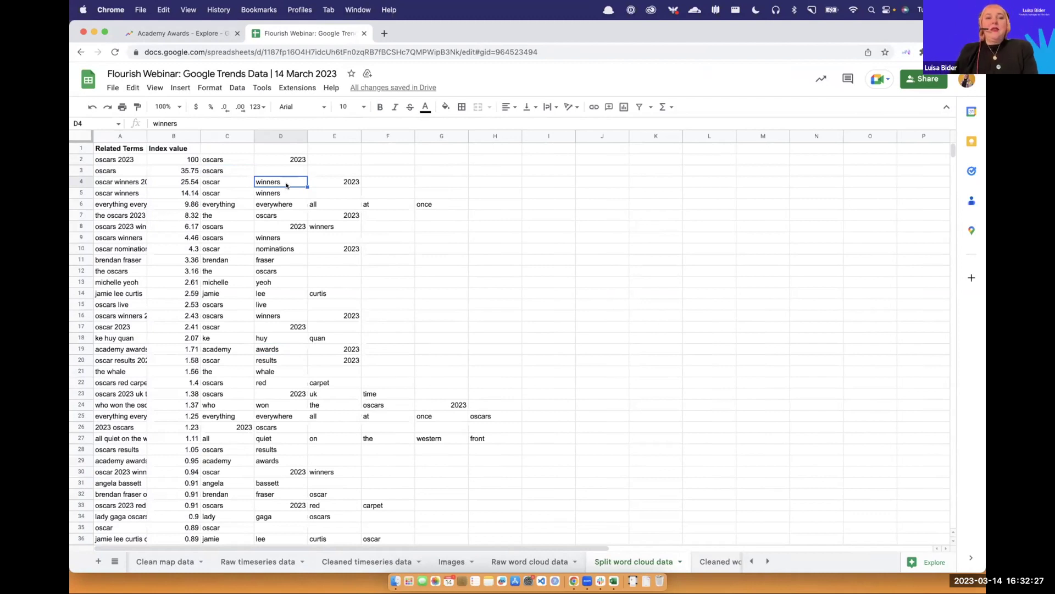
key("ctrl+Right")
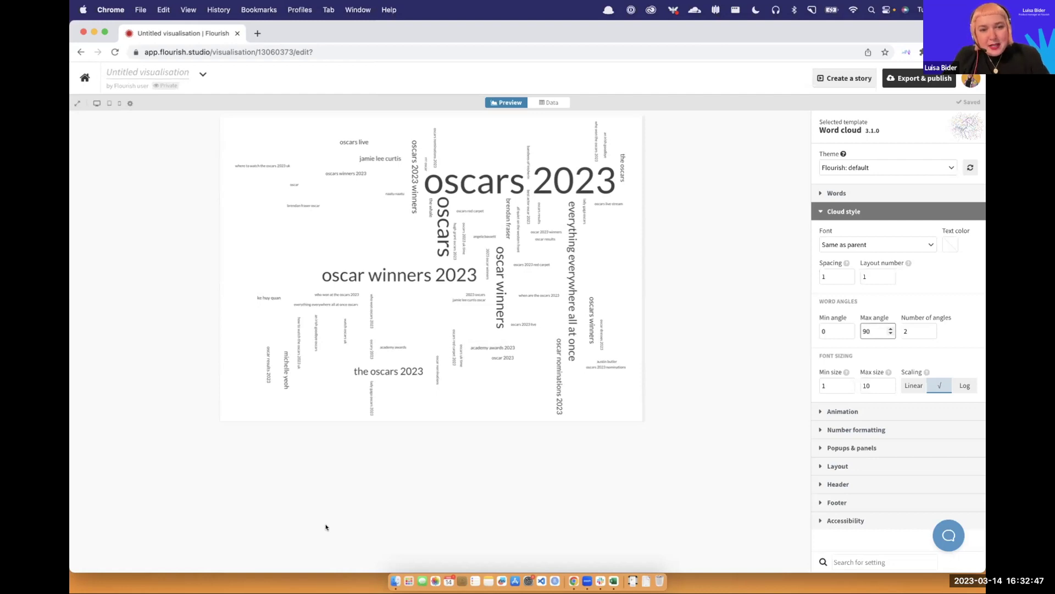
Add "oscars 2023" at the end of the word cloud's excluded words list and apply it.
left_click(852, 193)
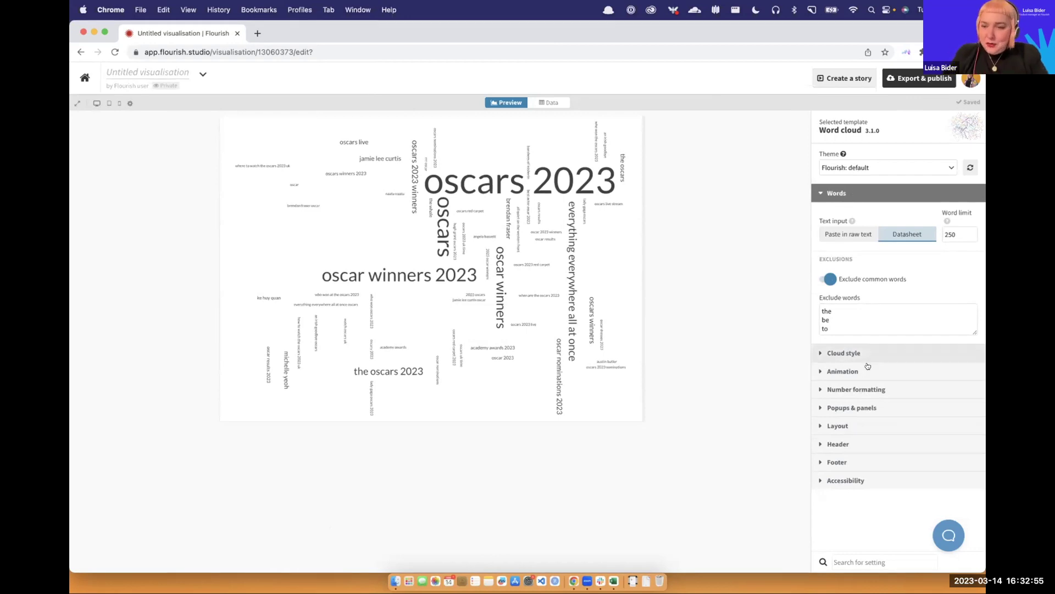
left_click(843, 313)
key("super+v")
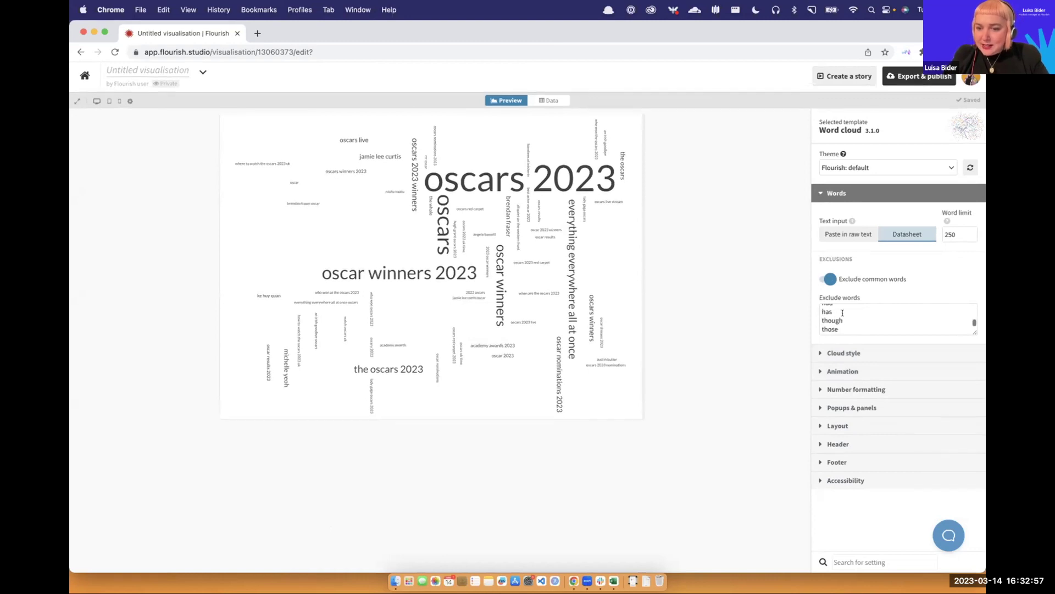
key("Return")
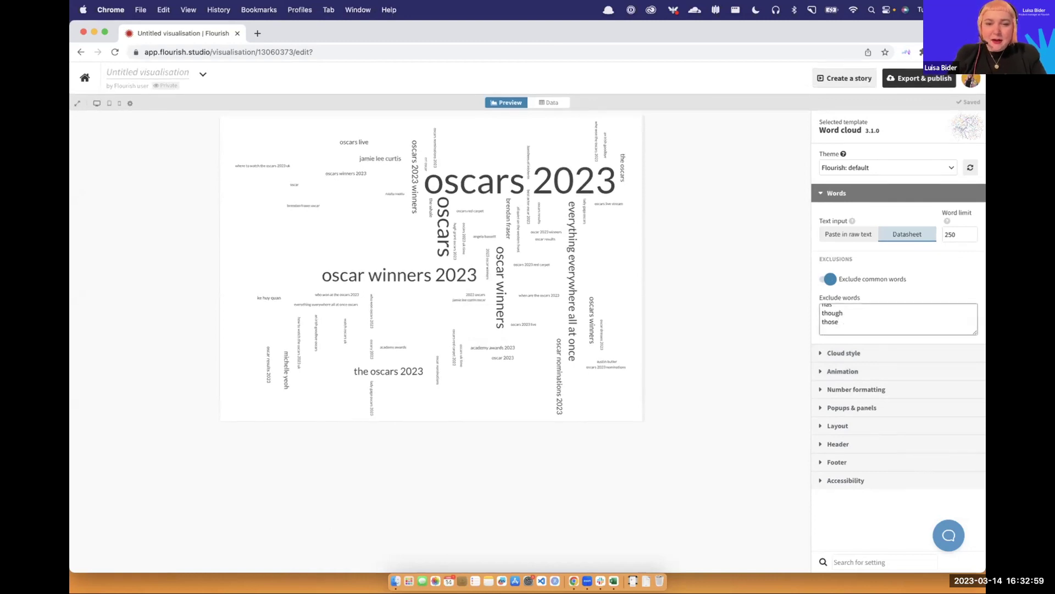
type("oscar")
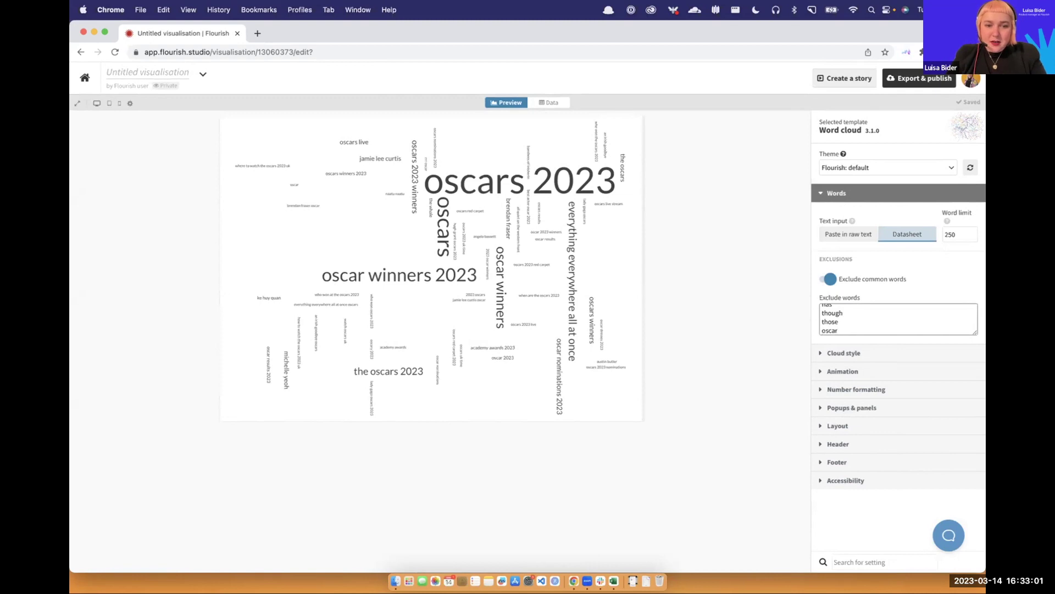
type("s 2023")
key("Return")
left_click(717, 325)
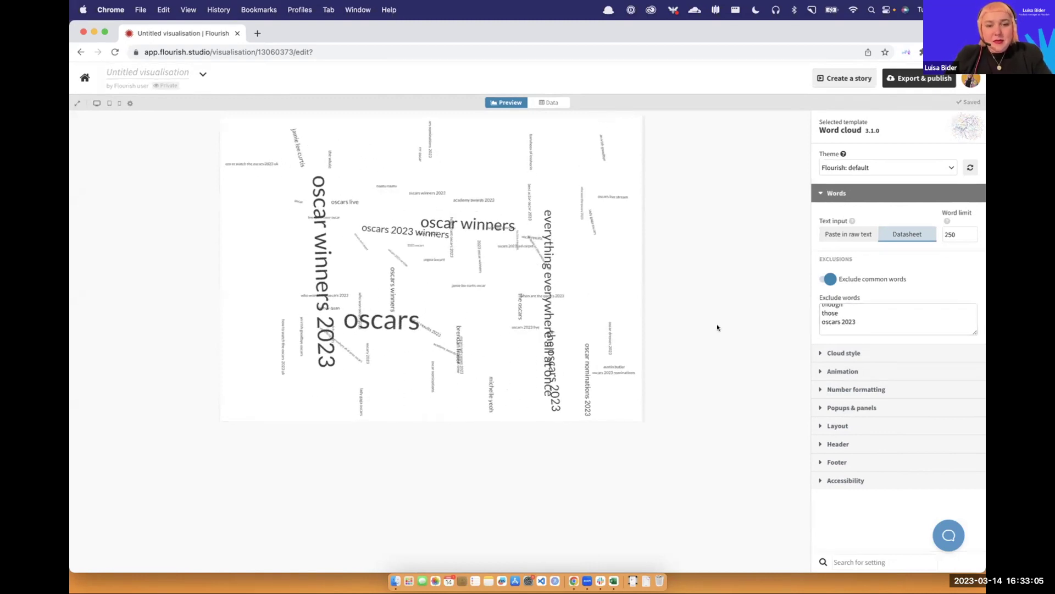
Add "oscars", "oscar winners 2023" and "oscar winners" as separate lines at the end of the excluded words list and apply them.
left_click(857, 330)
type("osc")
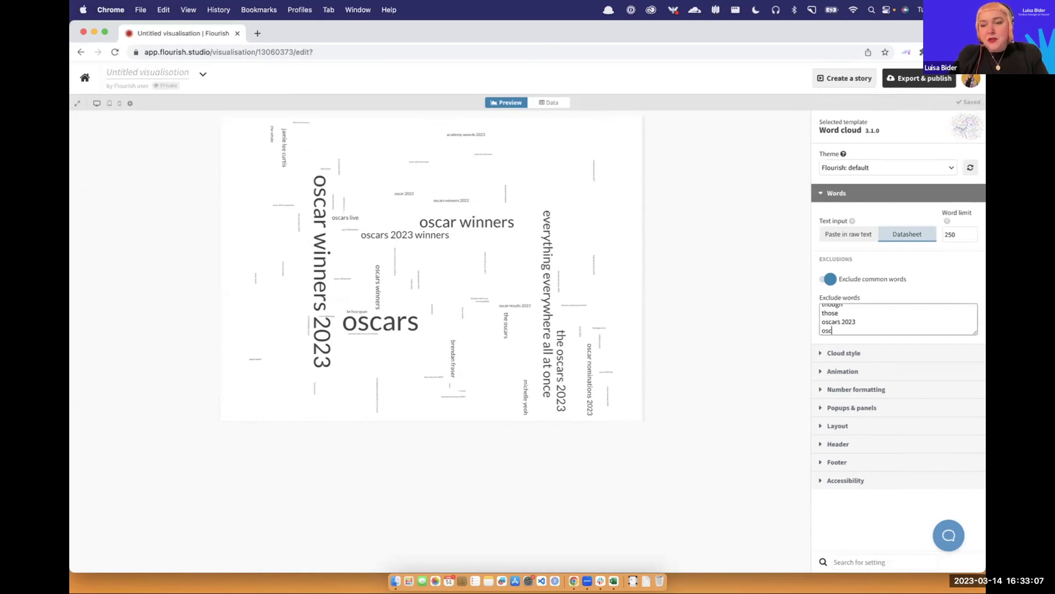
type("ars")
key("Return")
type("oscar winners")
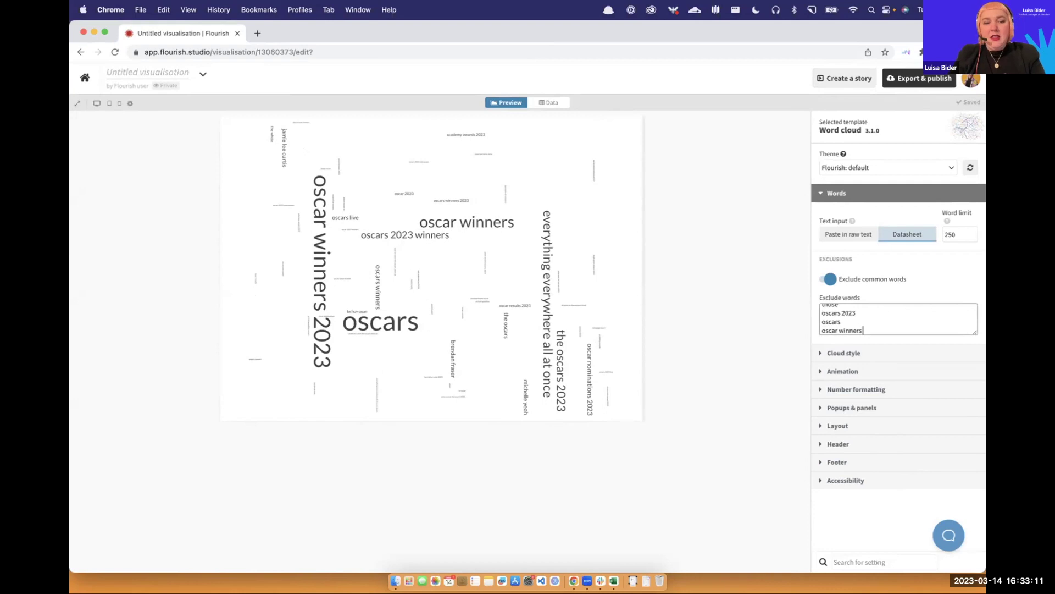
type(" 2023")
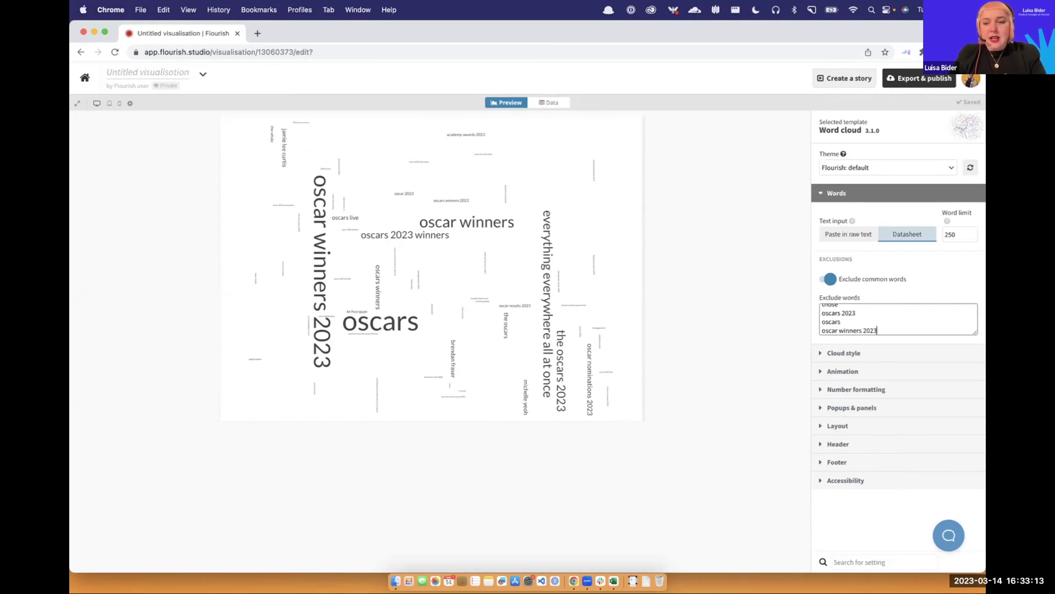
left_click(755, 327)
left_click(891, 329)
key("Return")
type("oscar winners")
left_click(784, 361)
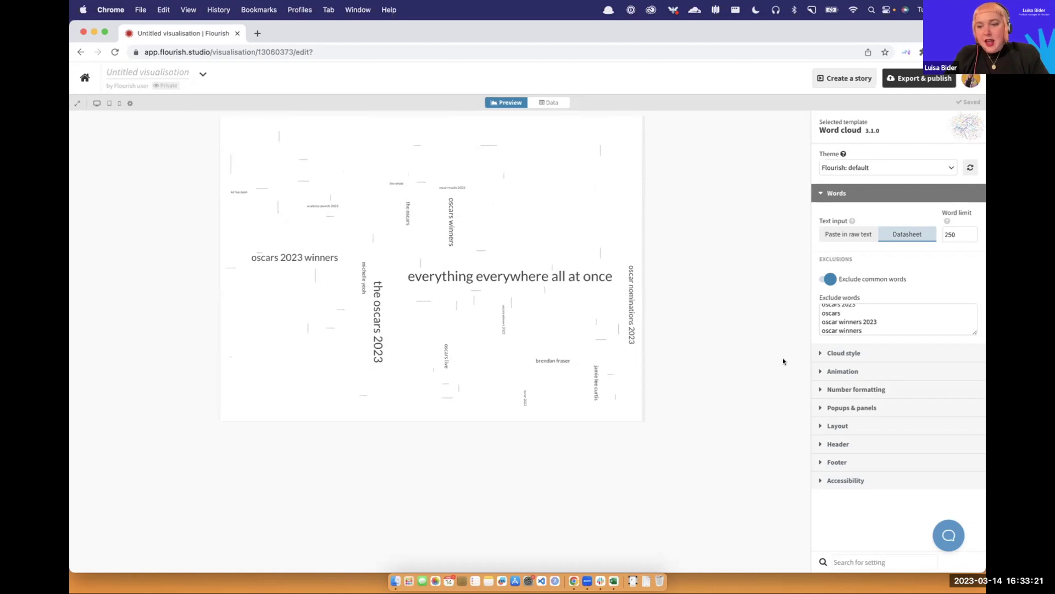
In the cloud style settings, try a minimum font size of 10 and a maximum font size of 50.
left_click(841, 353)
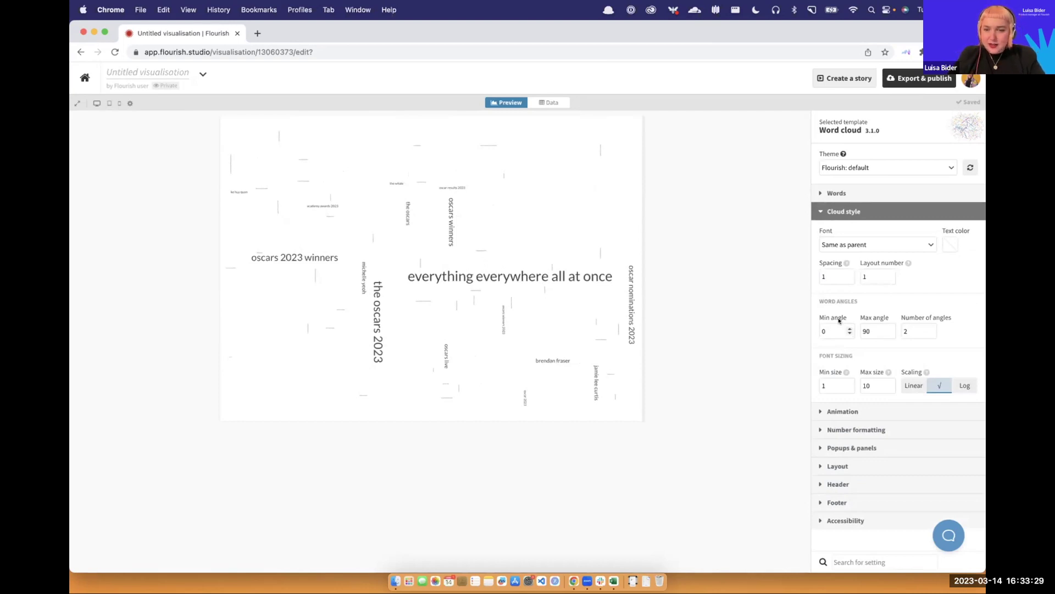
left_click(825, 384)
type("0")
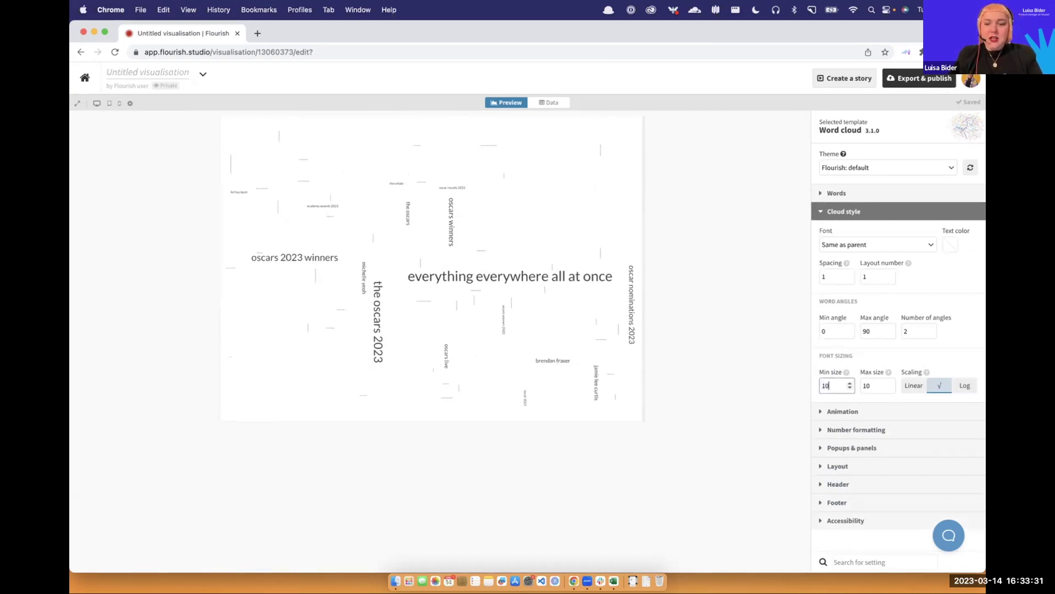
key("Tab")
type("50")
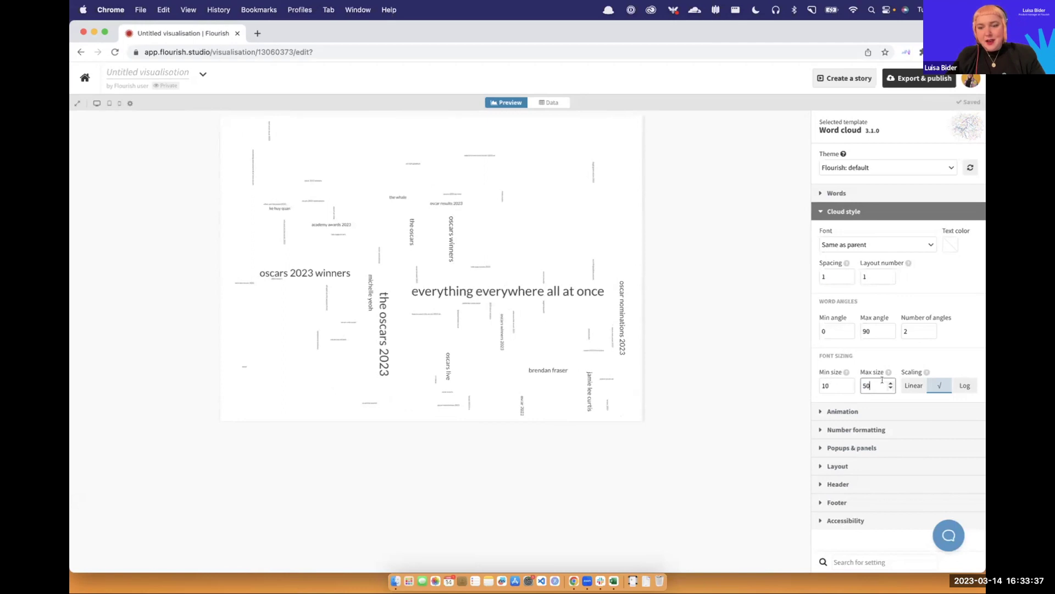
Set the word cloud's minimum font size to 20 and its maximum font size to 100.
double_click(849, 385)
type("20")
key("Tab")
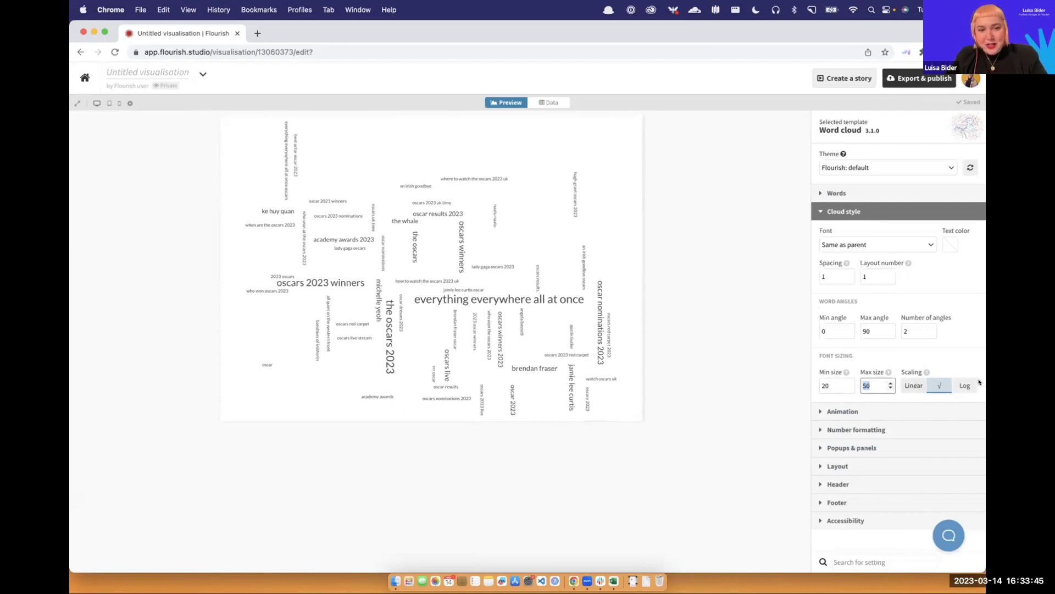
type("100")
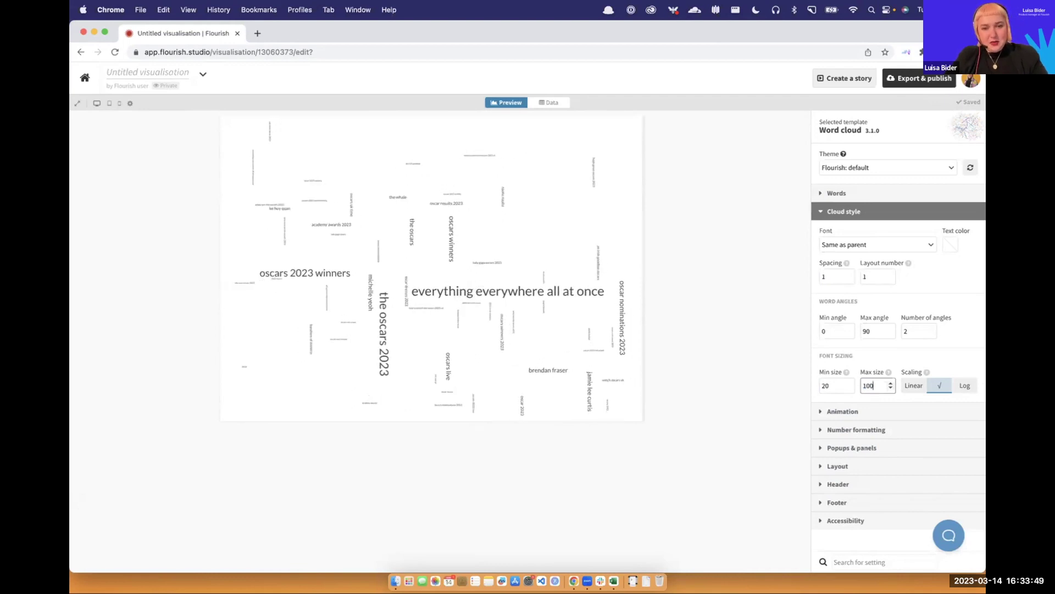
Change the word cloud's layout number to 2 and set the minimum font size to 50.
left_click(889, 274)
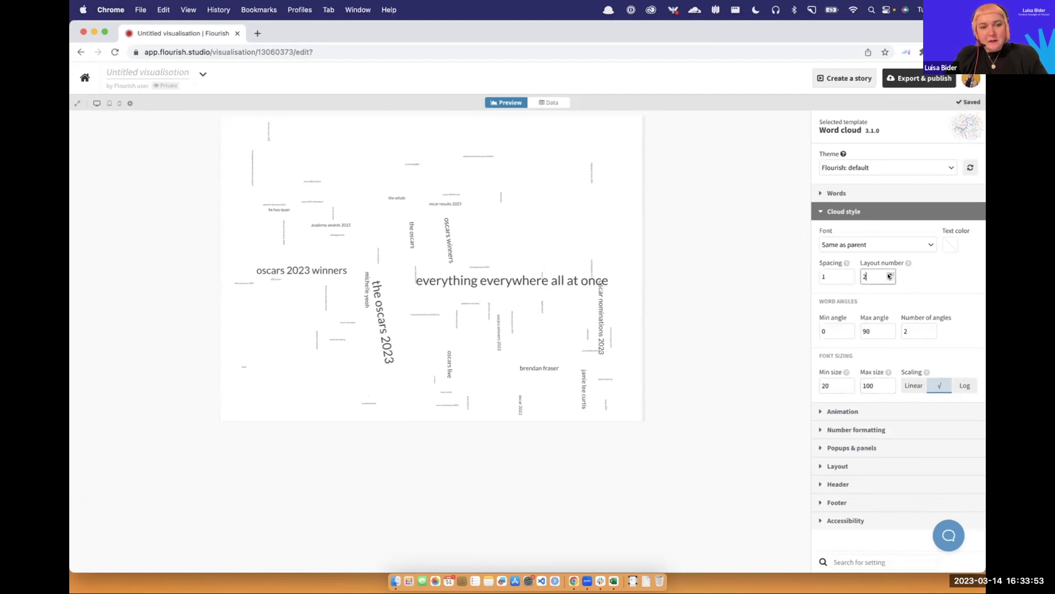
double_click(833, 385)
type("50")
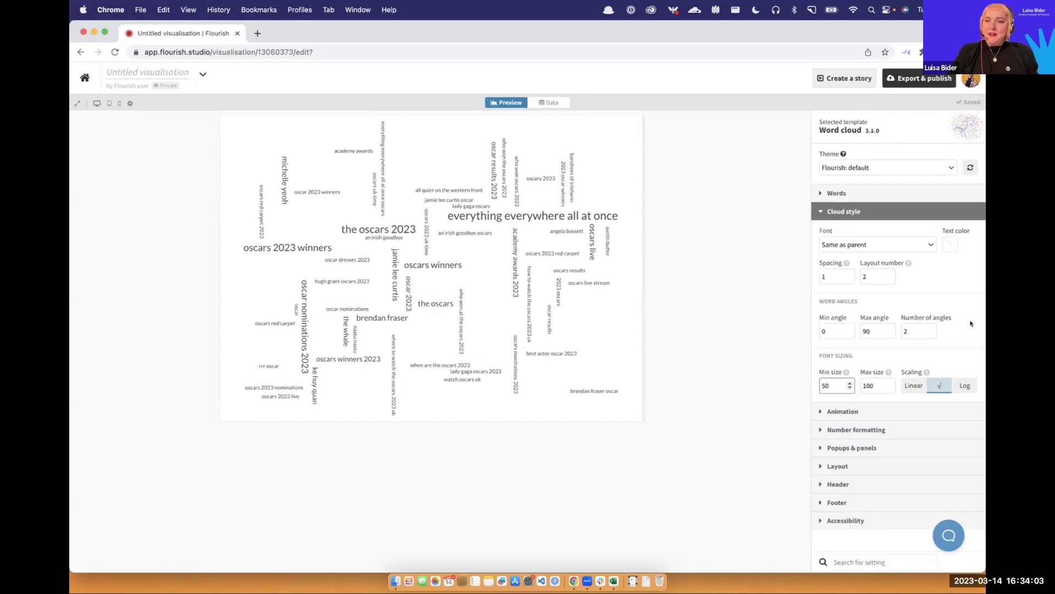
In the layout settings, change the visualisation's main font to Coda.
left_click(838, 205)
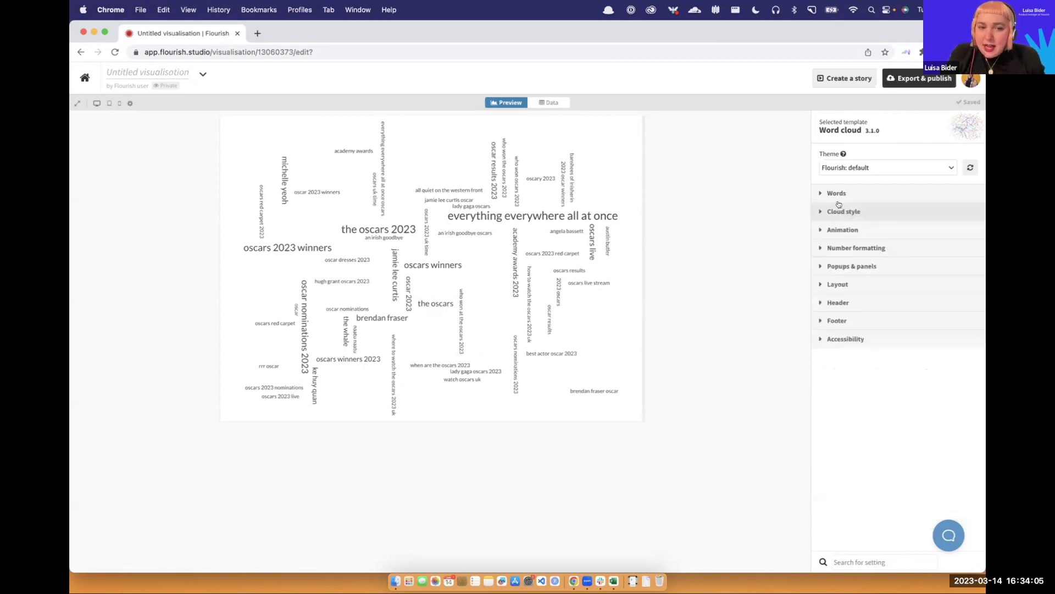
left_click(856, 284)
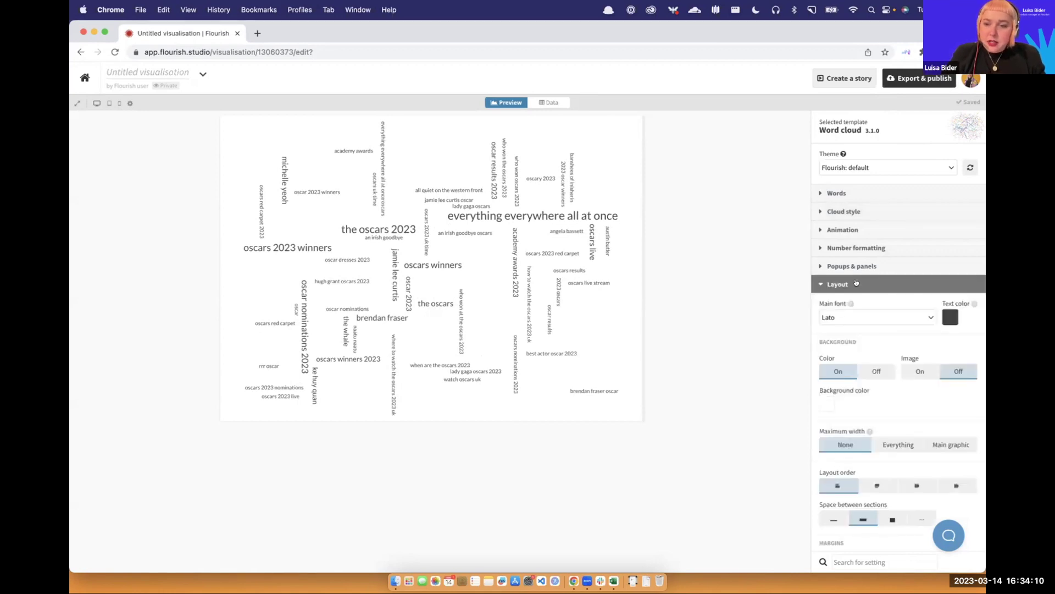
left_click(837, 316)
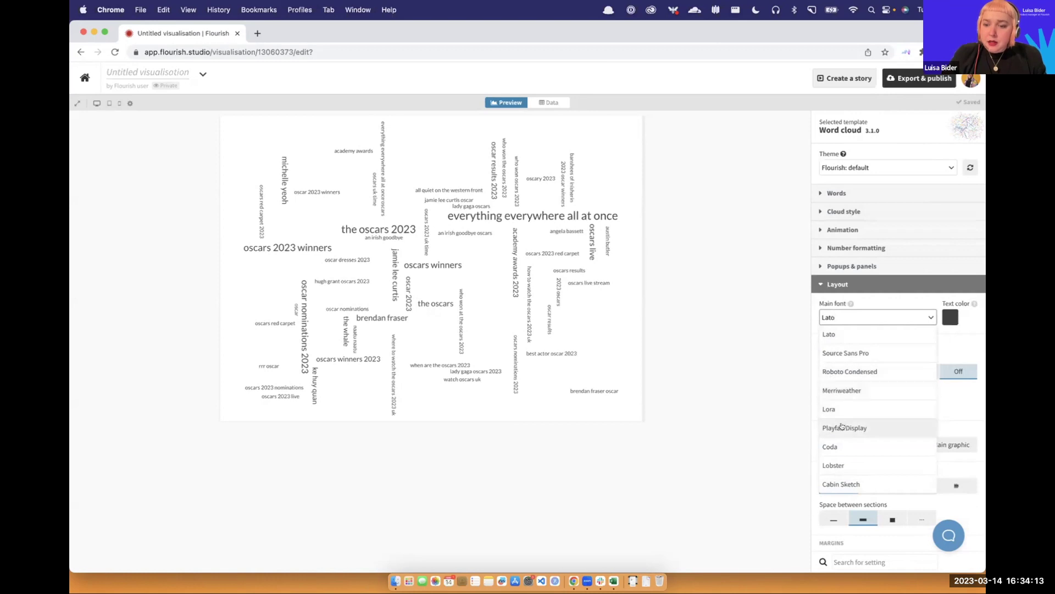
left_click(841, 442)
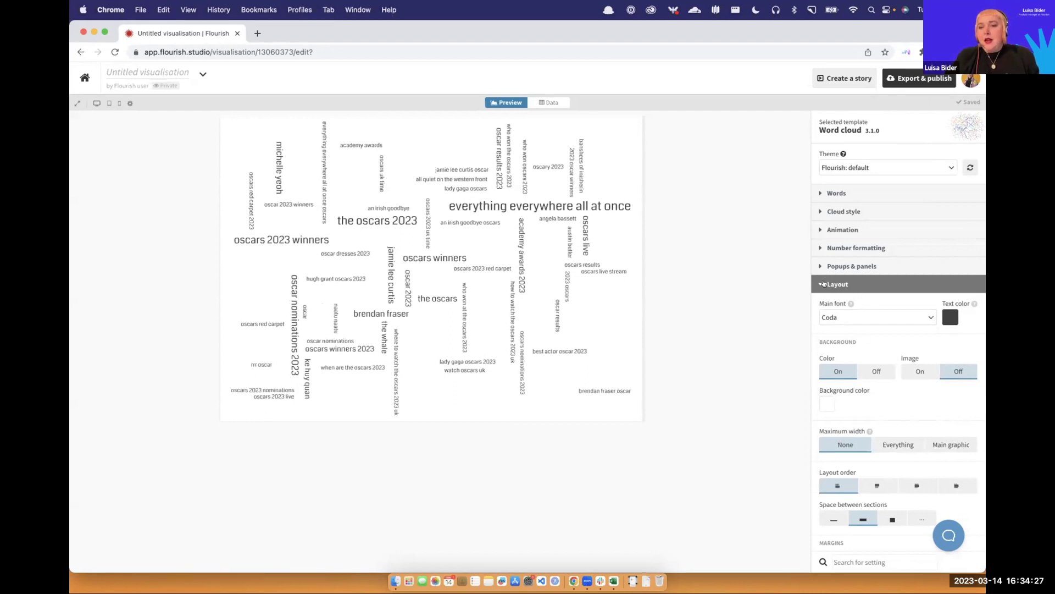
Set the visualisation's background color to dark grey.
left_click(828, 402)
left_click_drag(742, 251, 709, 251)
left_click(685, 252)
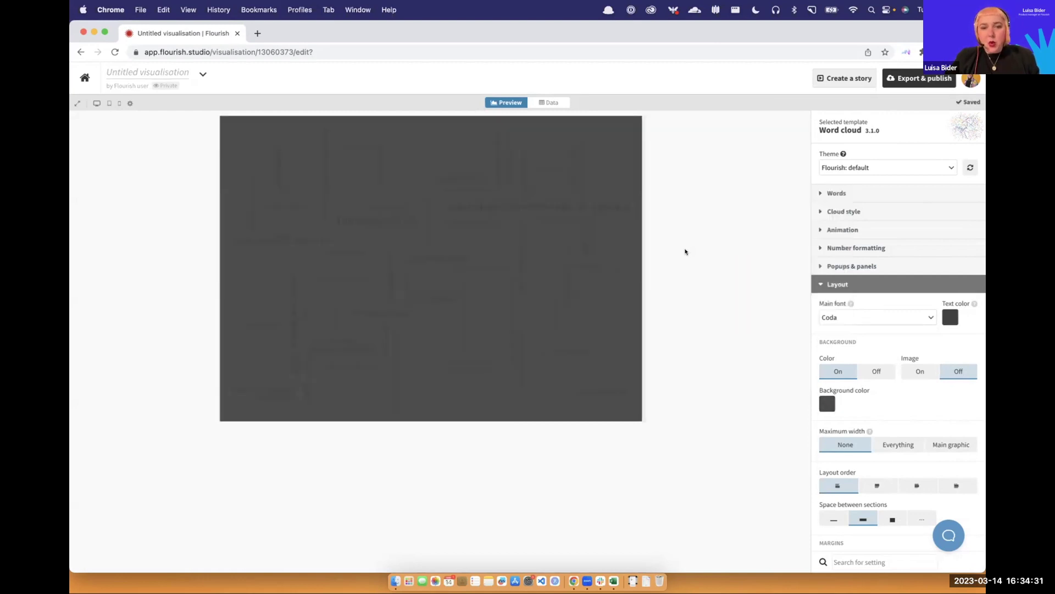
In the cloud style settings, give the words a yellow text color.
left_click(858, 284)
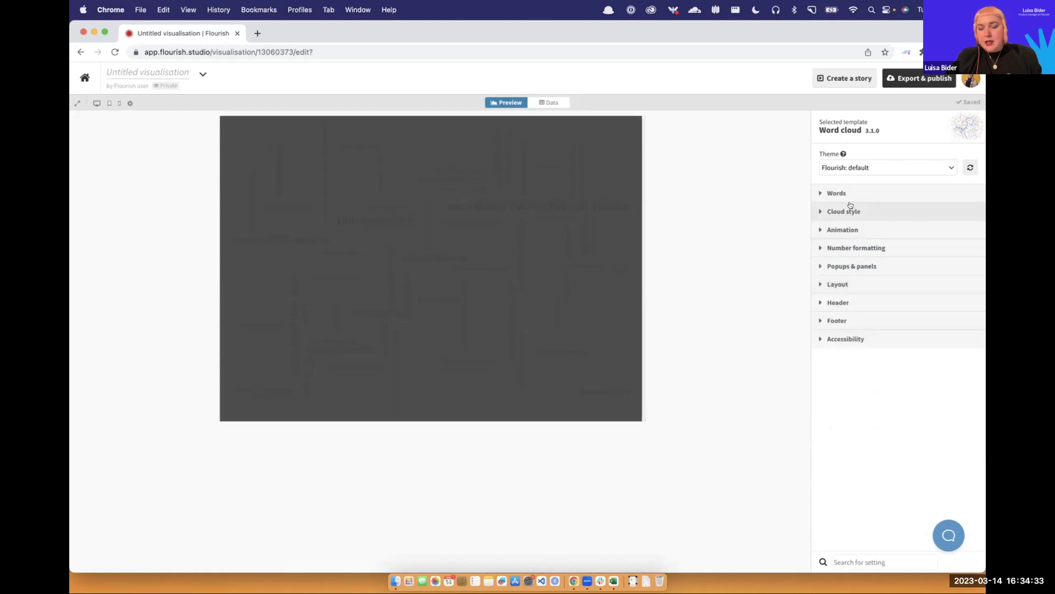
left_click(850, 210)
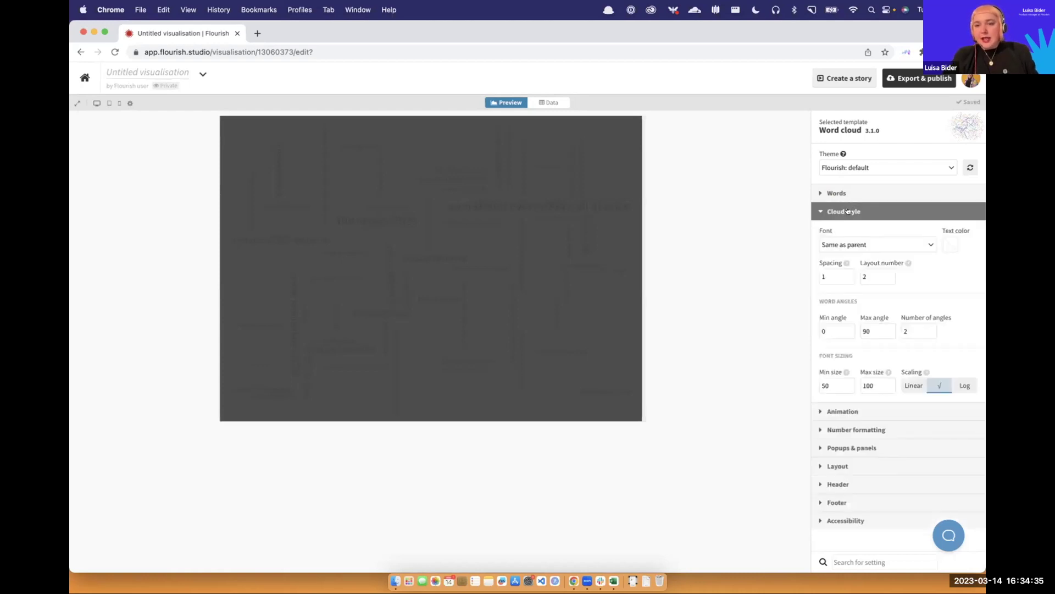
left_click(947, 244)
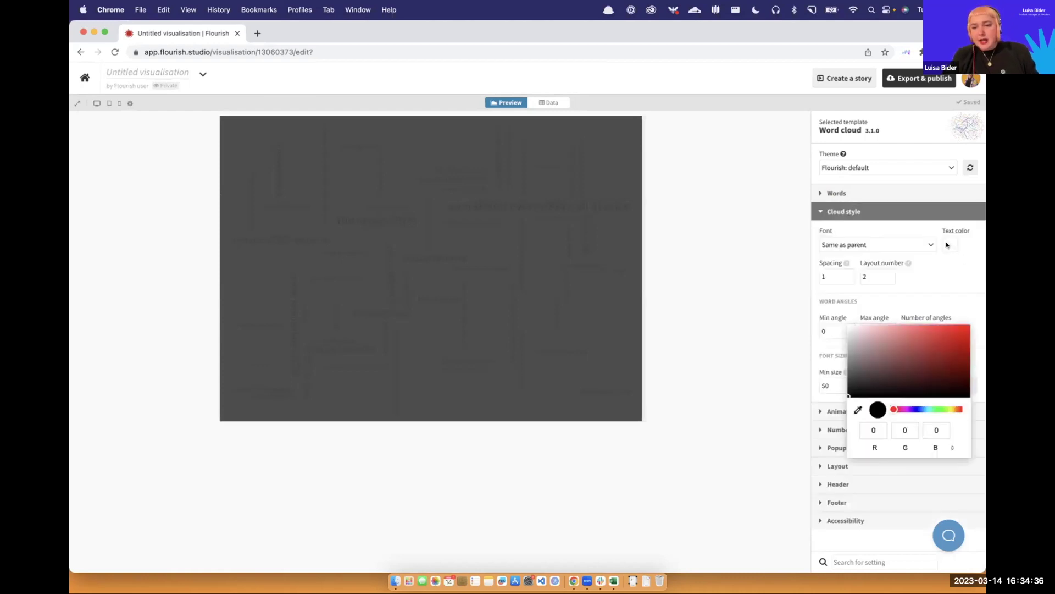
left_click(952, 409)
left_click(944, 330)
left_click(726, 267)
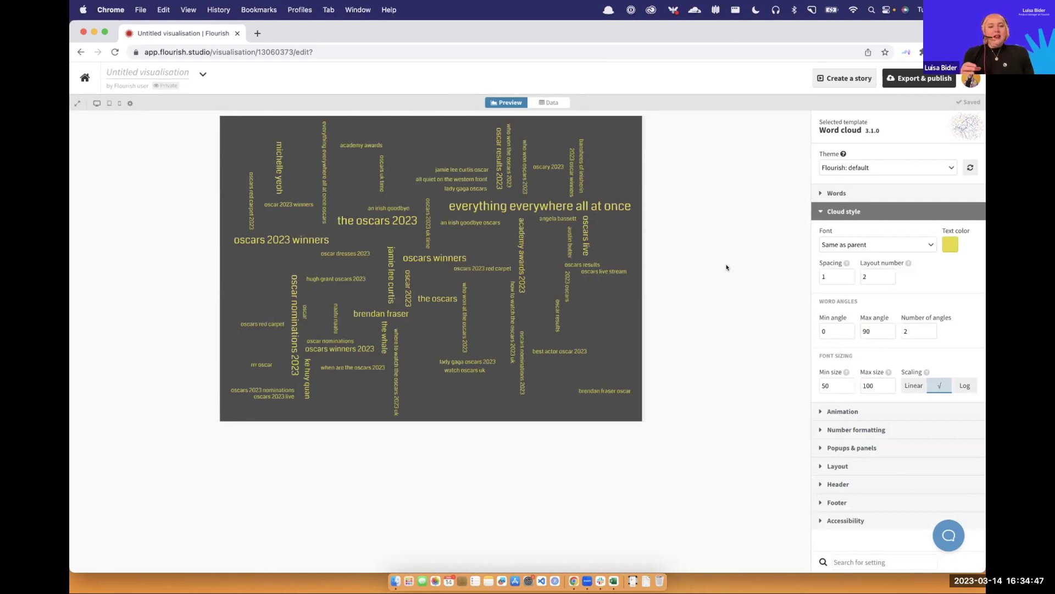
Look at the example on the "Word cloud" presentation slide and return to the Flourish word cloud.
key("ctrl+Left")
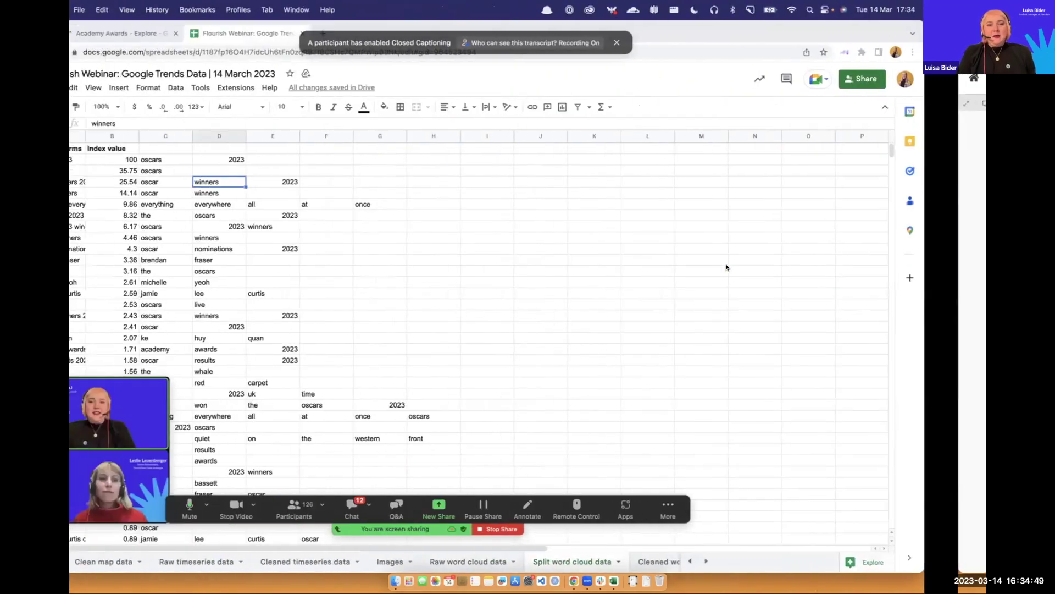
key("ctrl+Left")
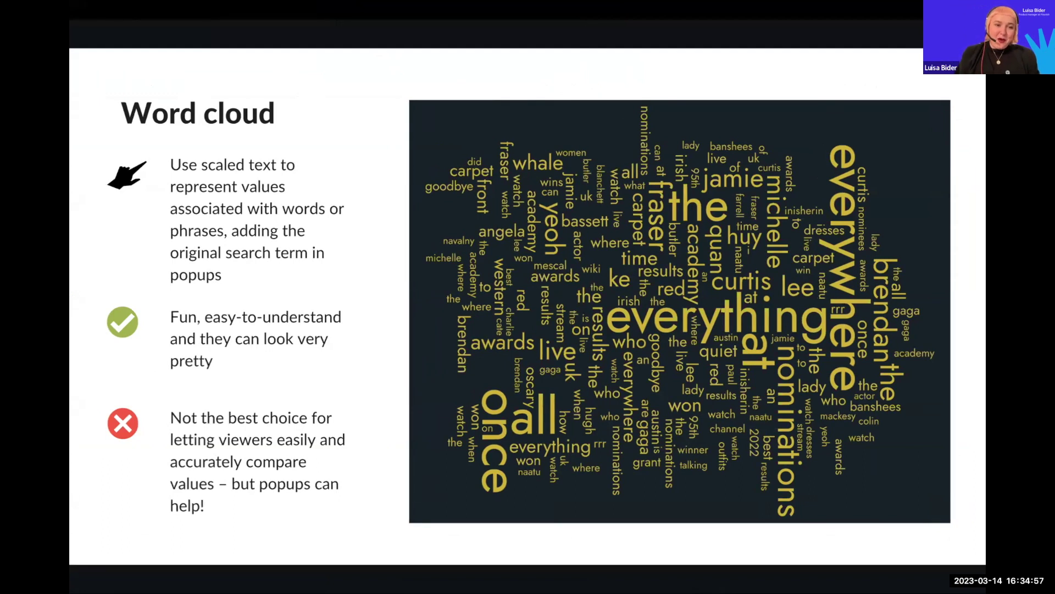
key("ctrl+Right")
key("ctrl+Right")
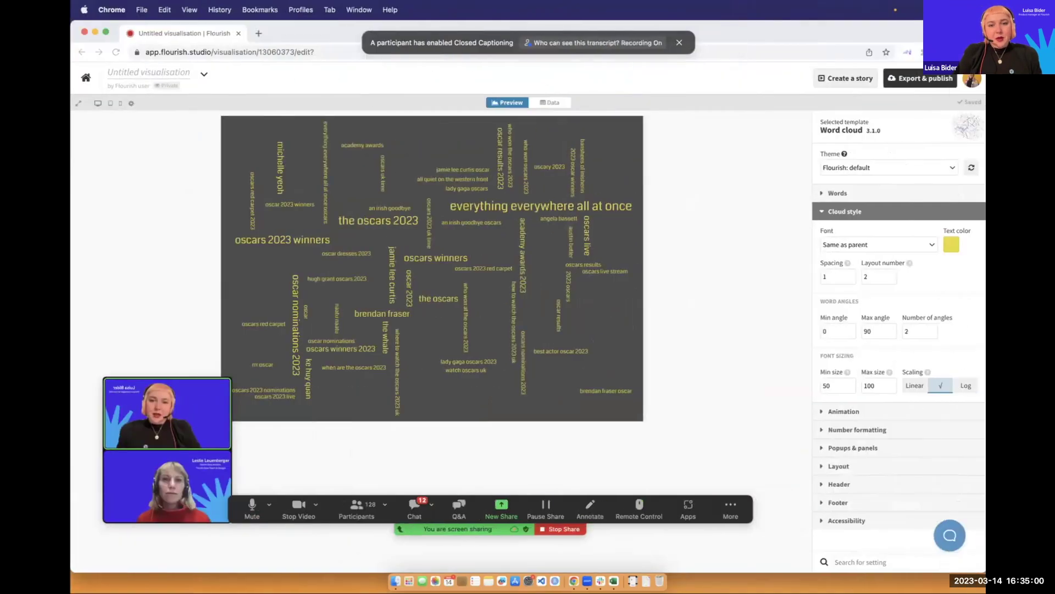
Check the word cloud's datasheet with its Word and Value columns, and view the popup settings in the preview.
mouse_move(507, 196)
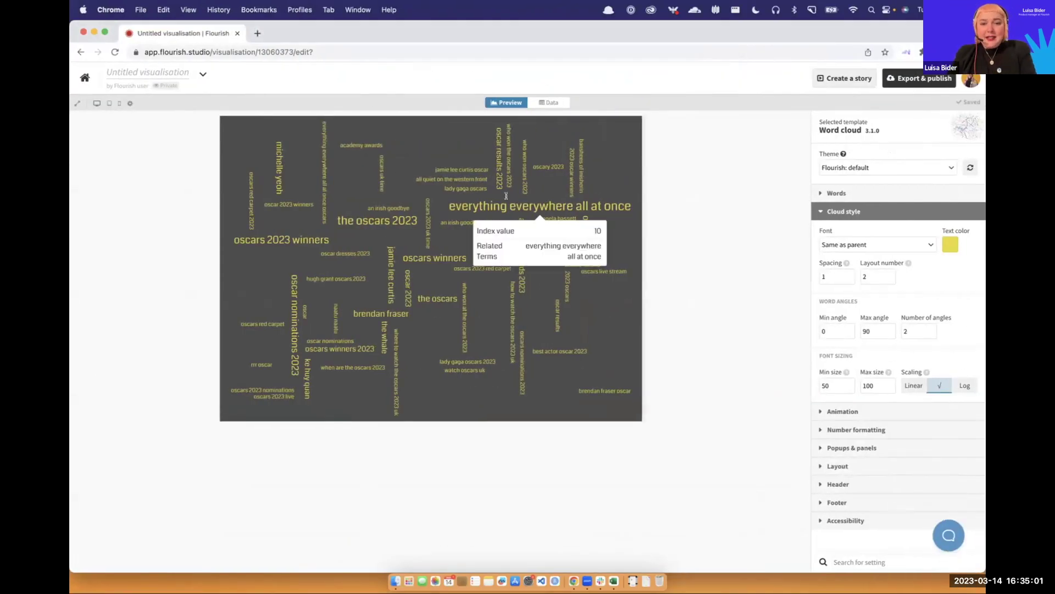
left_click(550, 104)
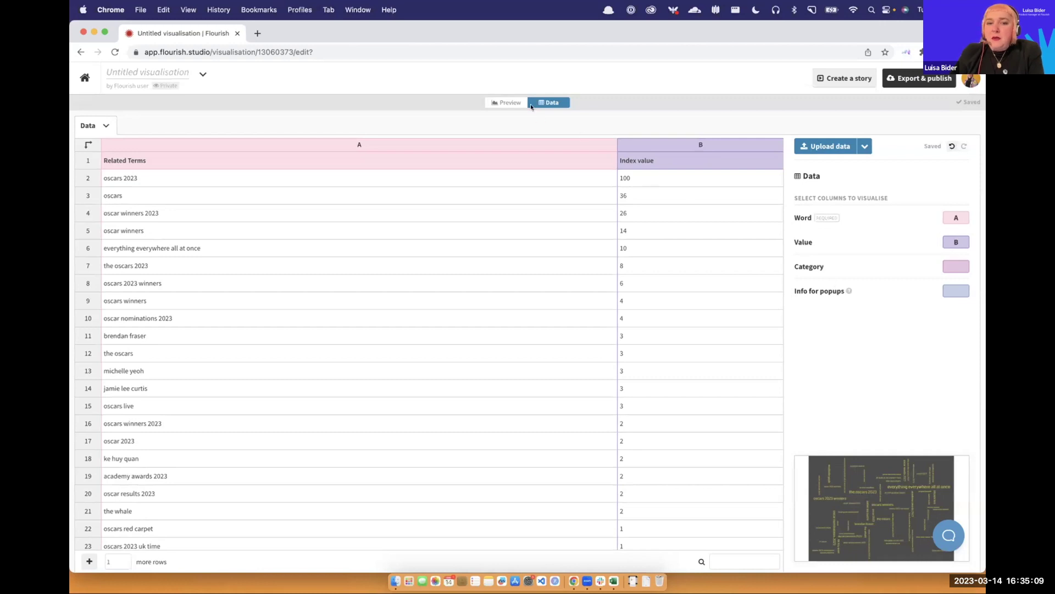
left_click(508, 102)
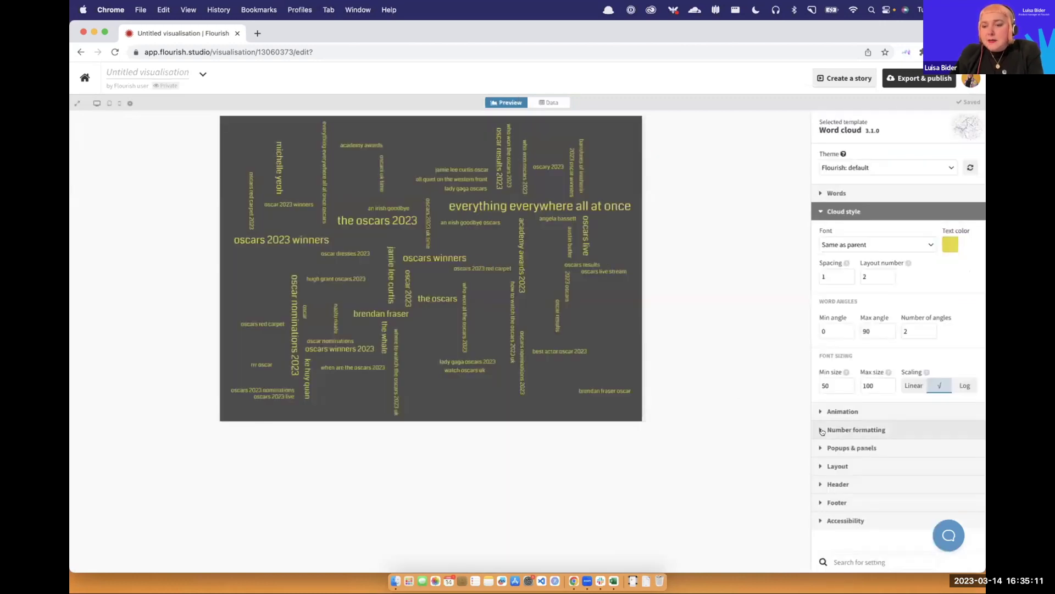
left_click(830, 445)
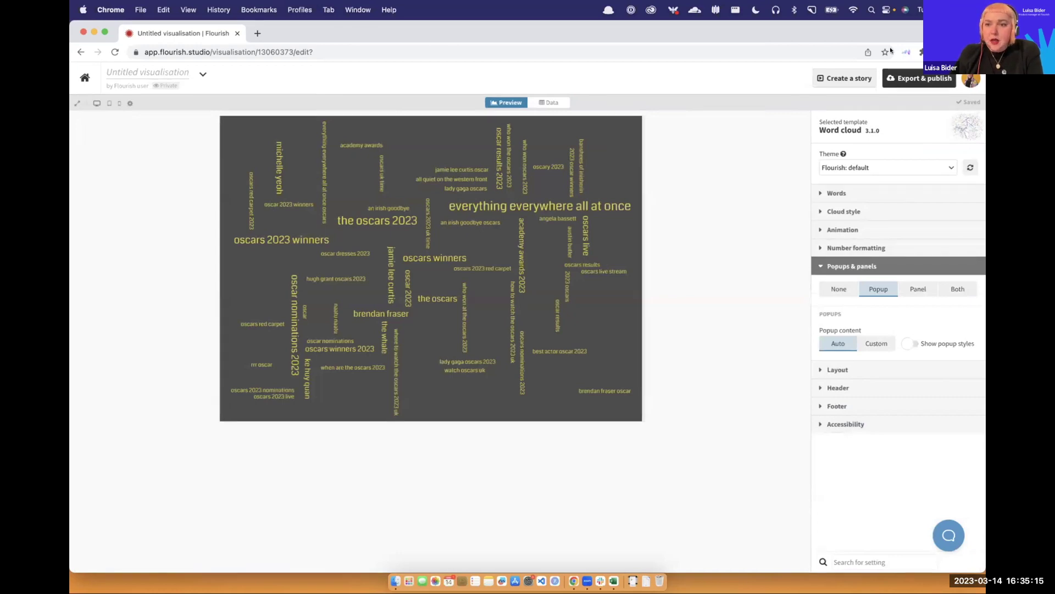
left_click(832, 258)
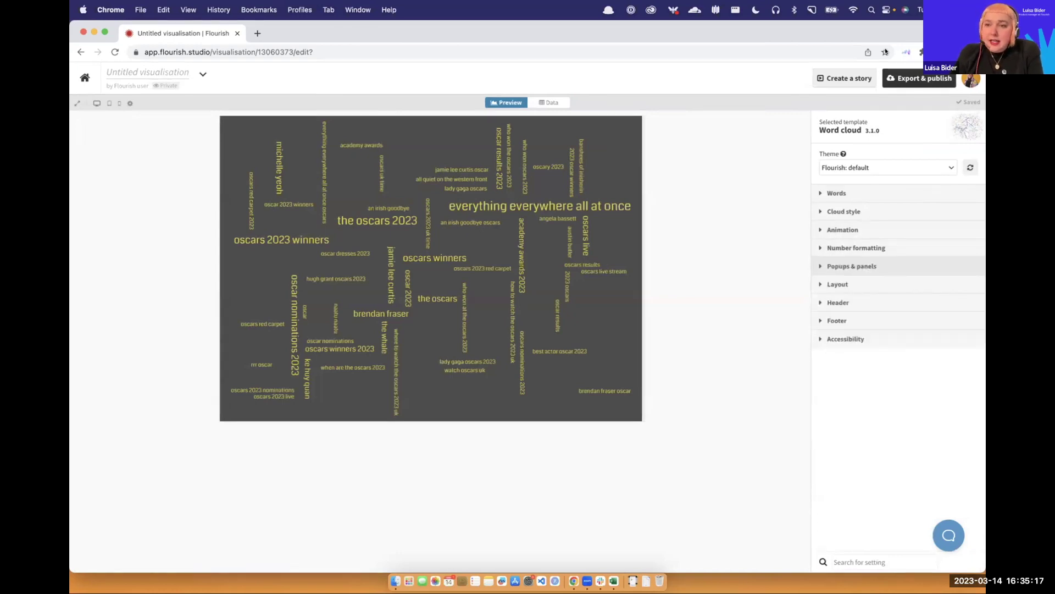
Publish the word cloud for sharing and embedding, without requiring a password or allowing duplication.
left_click(891, 76)
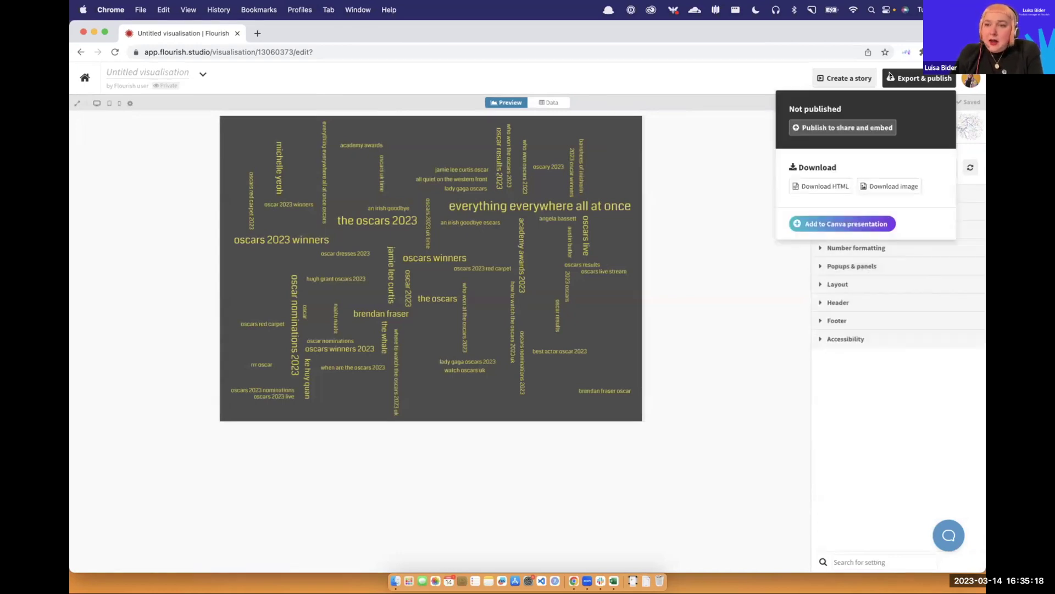
left_click(812, 132)
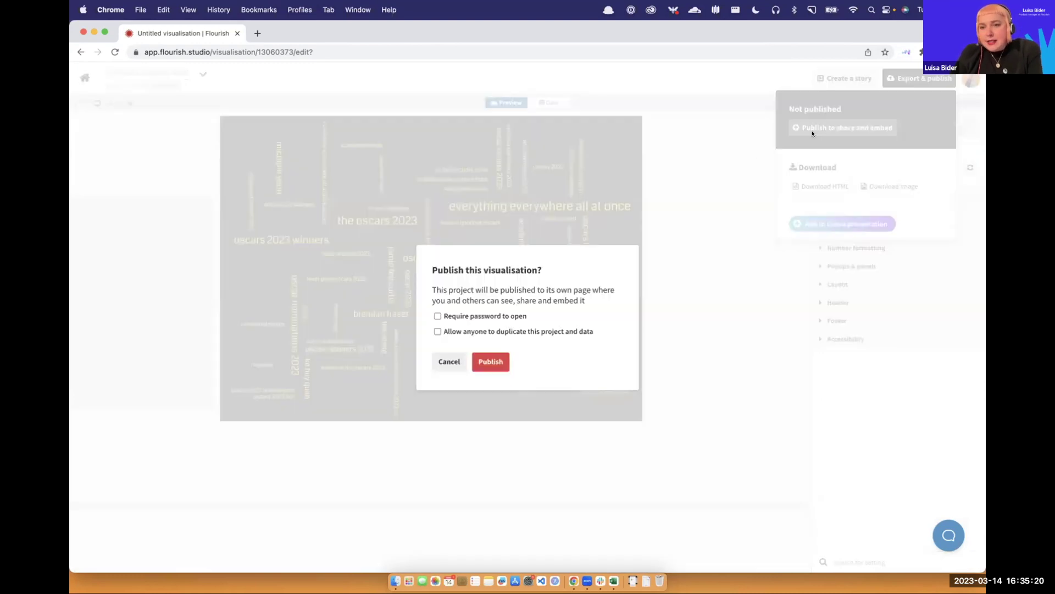
left_click(489, 363)
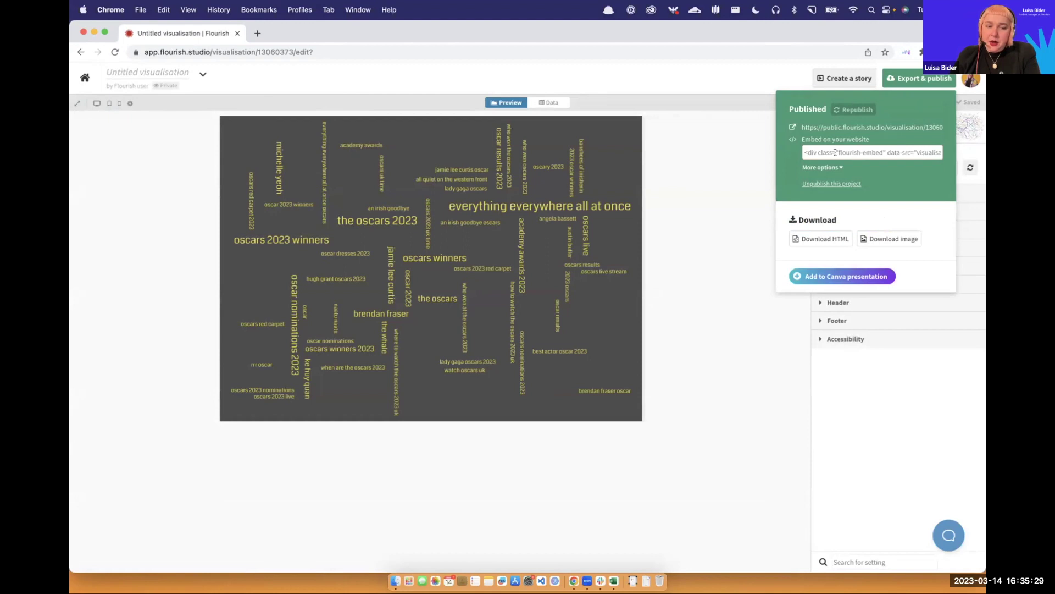
Switch to the presentation, advance to the "Word cloud: a recap" slide, and move over to the Canva editor.
key("ctrl+Left")
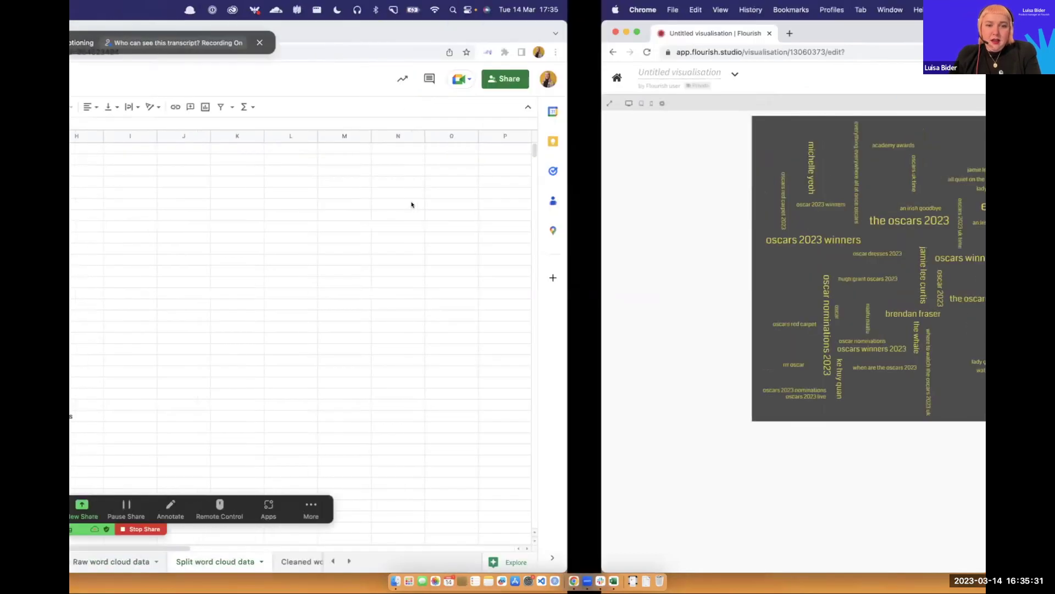
key("ctrl+Left")
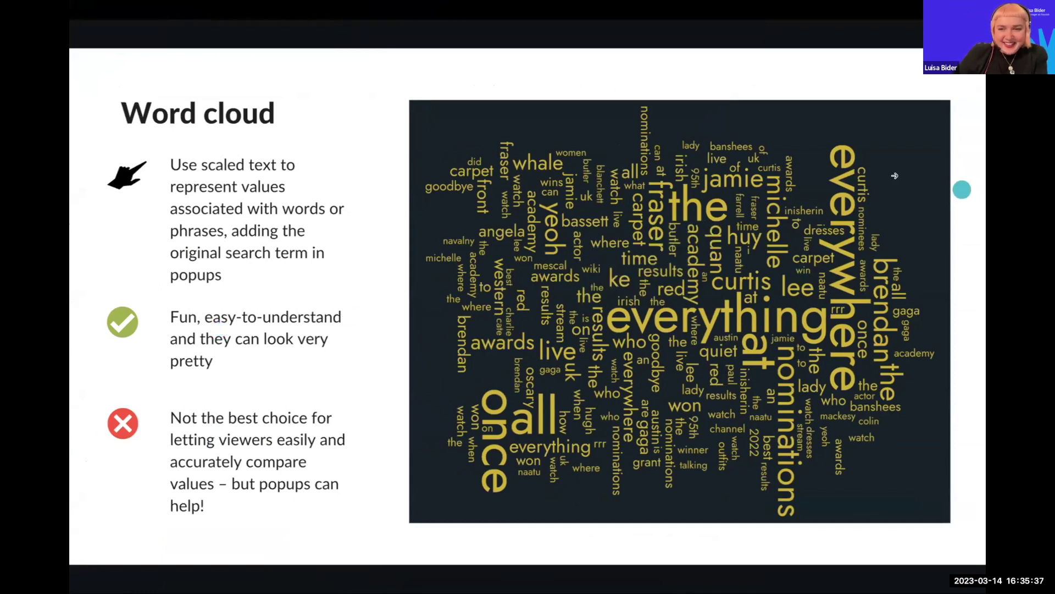
left_click(972, 210)
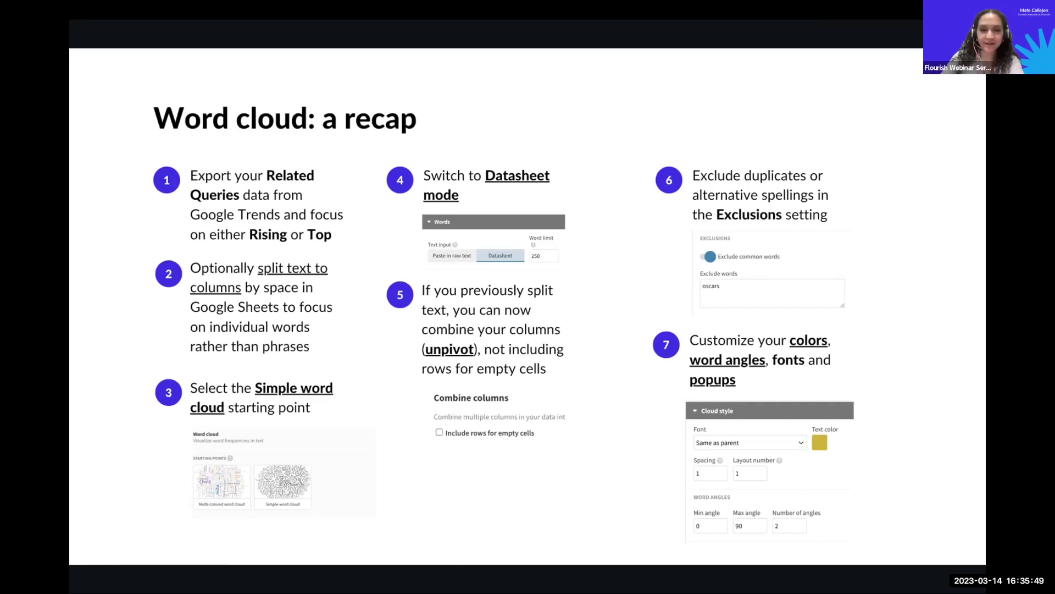
key("ctrl+Left")
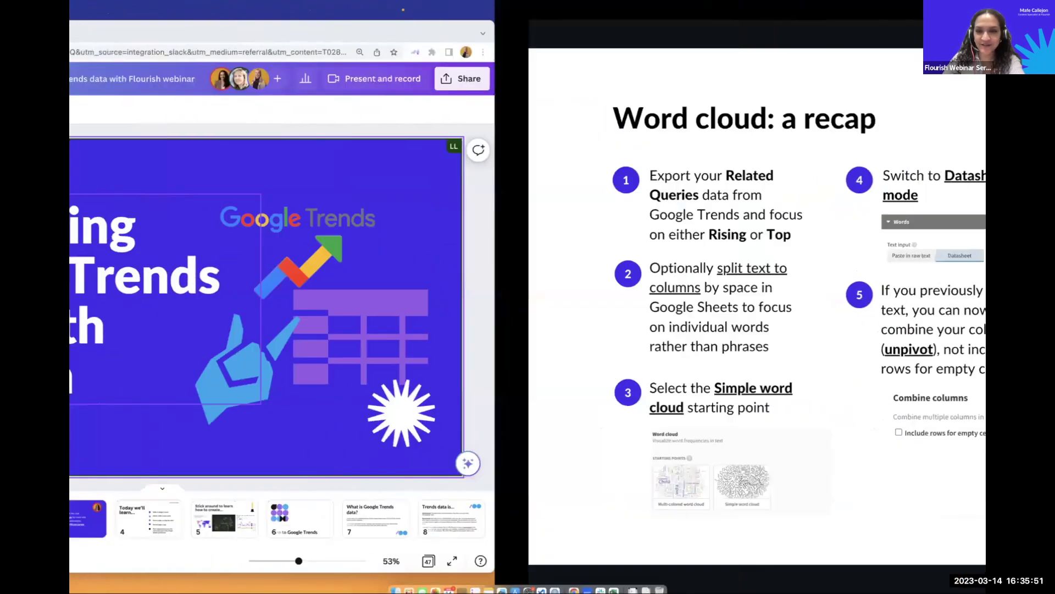
Take the presentation back to the "Word cloud" slide and switch to the browser window with the Google Sheets data.
key("ctrl+Right")
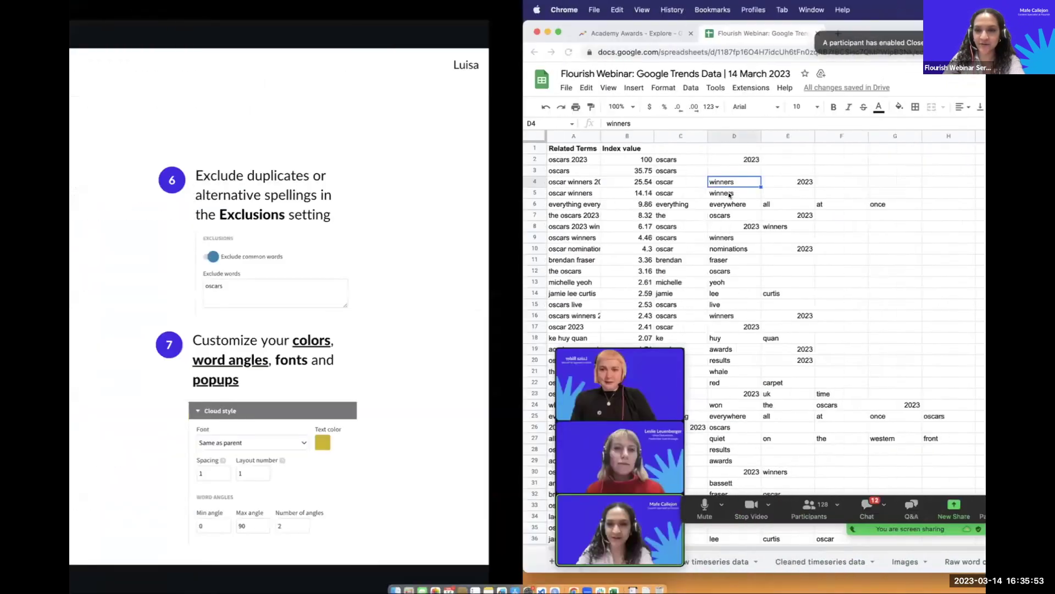
key("ctrl+Left")
key("Left")
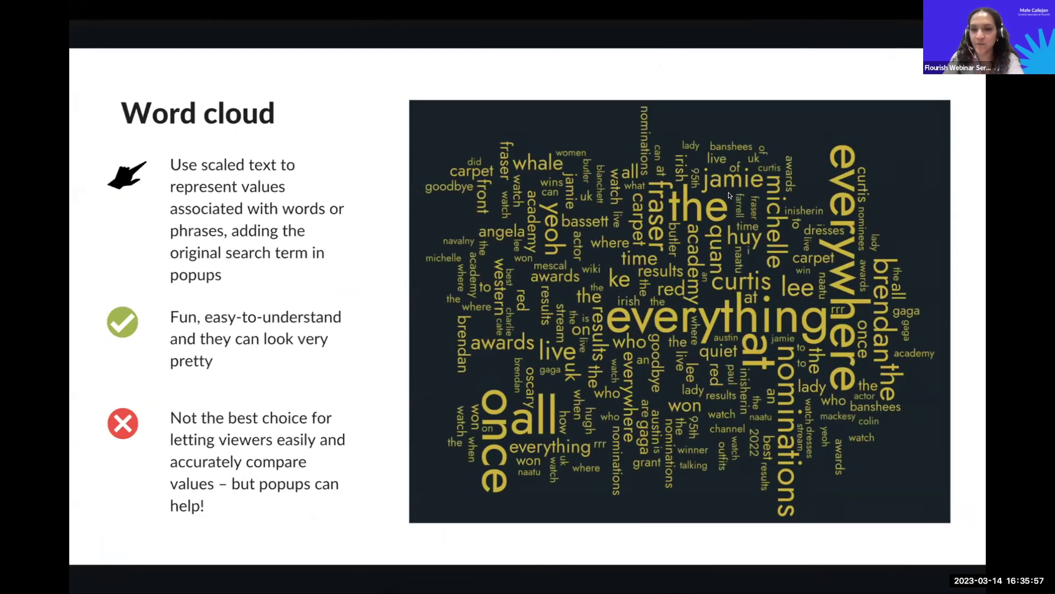
key("ctrl+Right")
key("ctrl+Right")
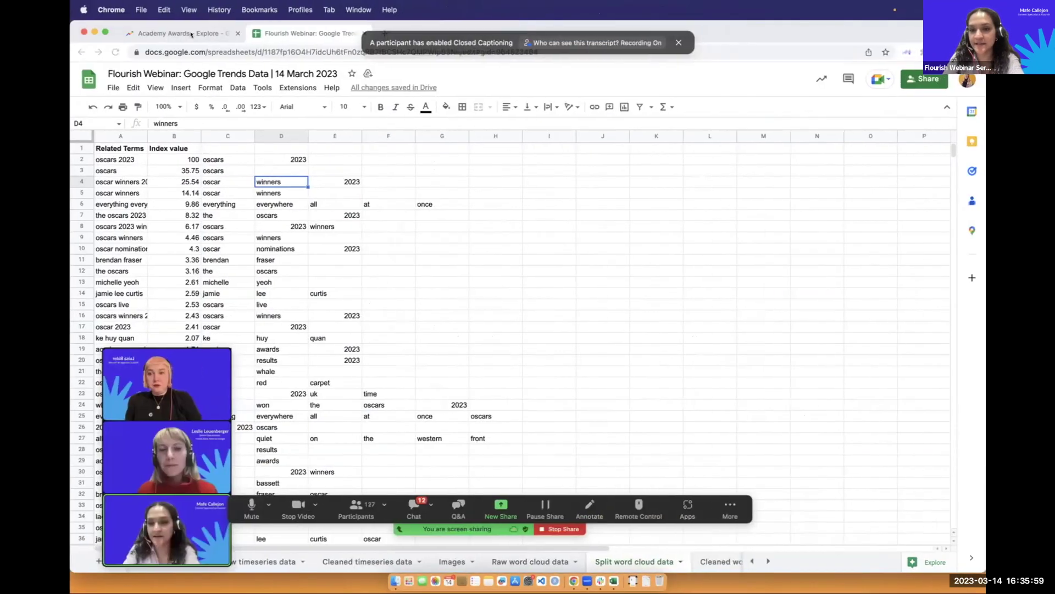
Go to the Academy Awards page in Google Trends and set Related Queries to show Rising.
key("ctrl+Tab")
scroll(270, 186, "up", 9)
scroll(520, 330, "down", 6)
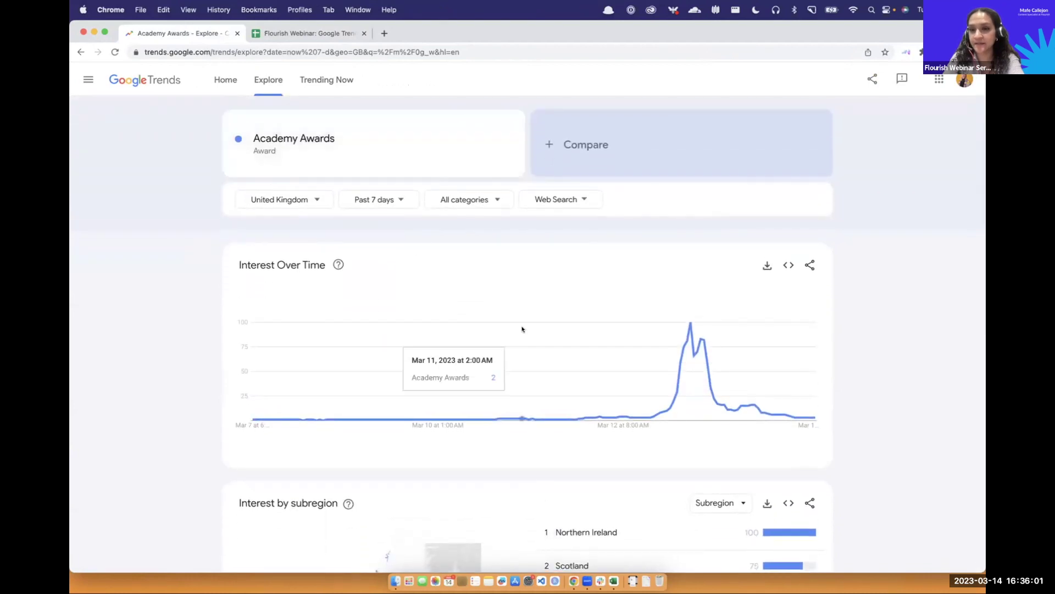
scroll(522, 328, "down", 3)
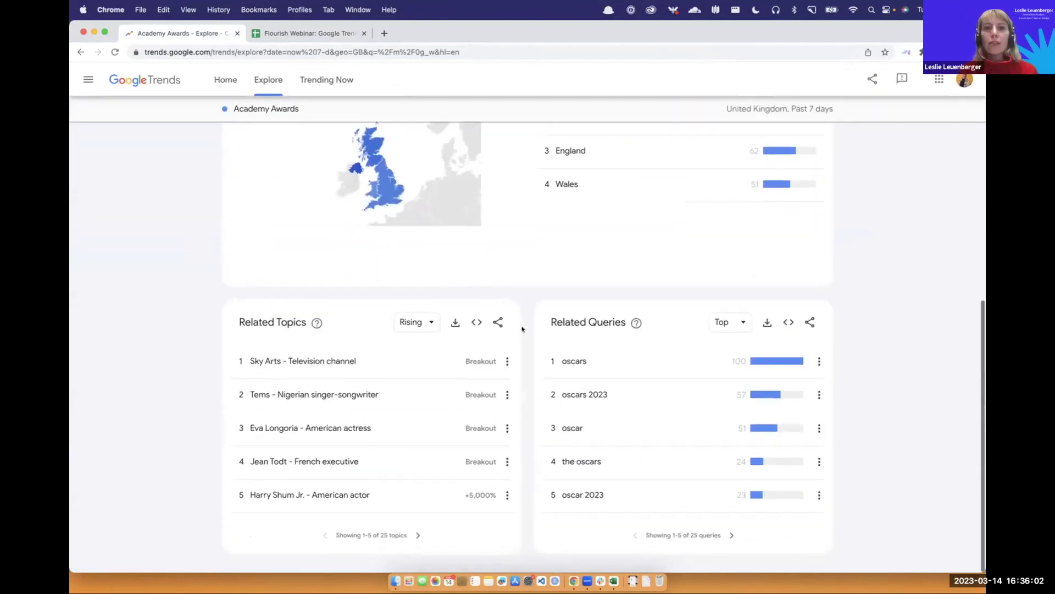
left_click(736, 326)
left_click(733, 309)
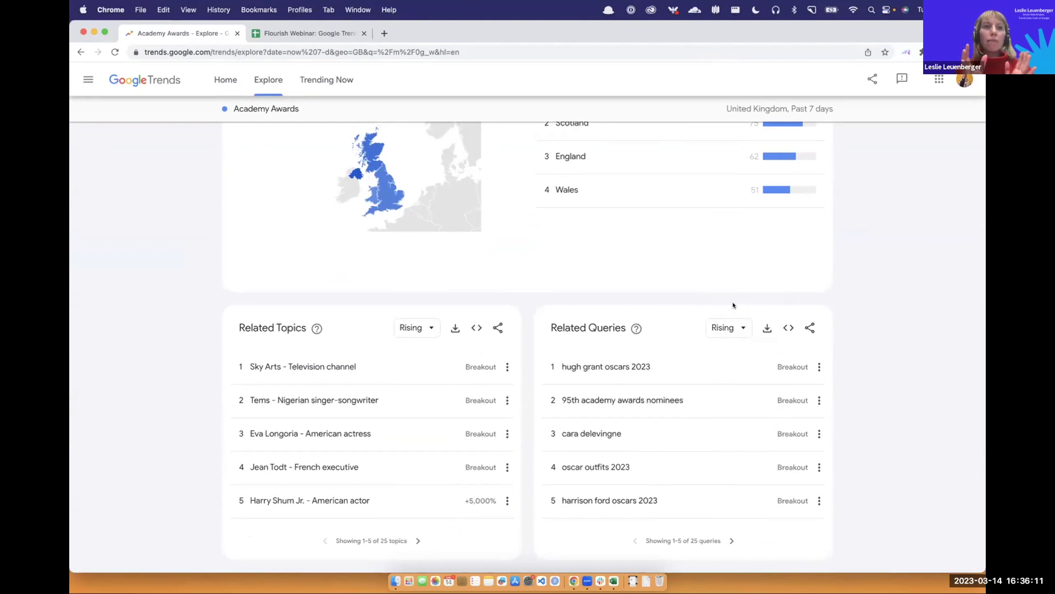
Set the Google Trends time range to Past hour and view the rising related queries.
scroll(733, 305, "up", 8)
left_click(392, 199)
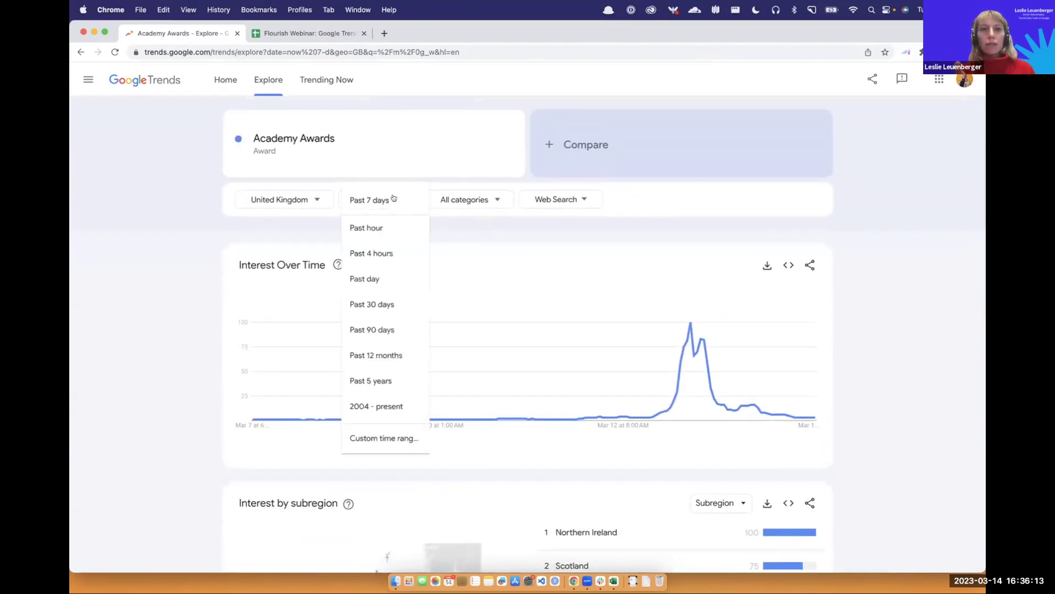
left_click(383, 229)
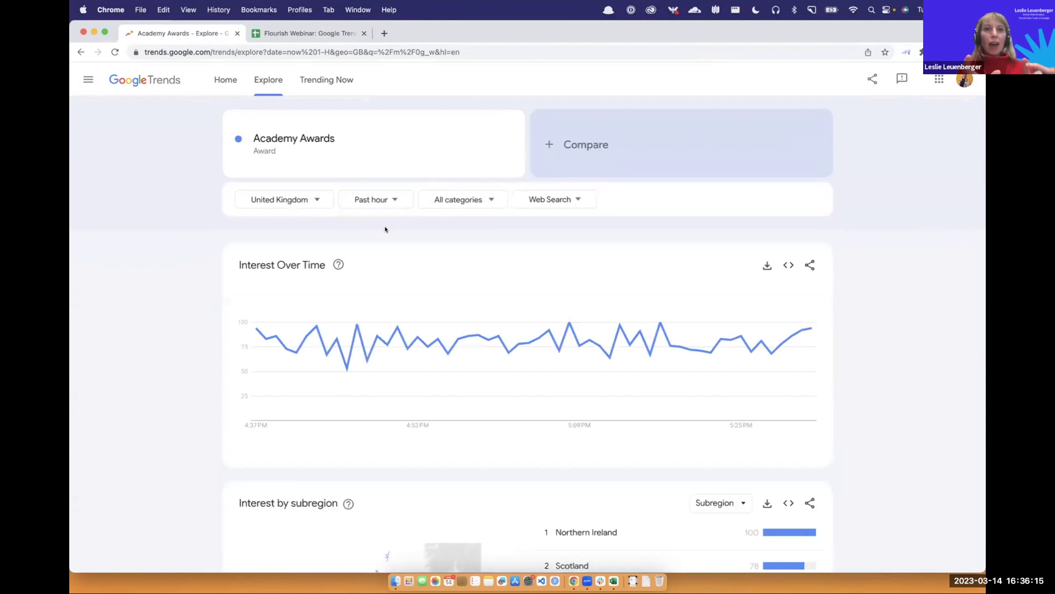
scroll(412, 229, "down", 10)
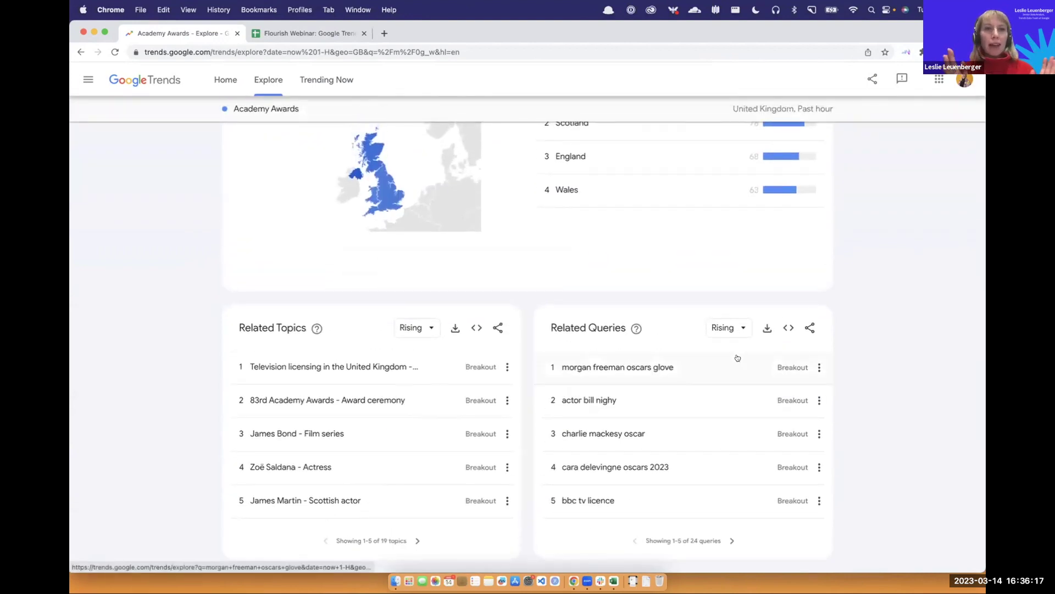
Set the time range to Past 12 months and view the interest chart and the rising related queries.
scroll(737, 358, "up", 10)
left_click(378, 199)
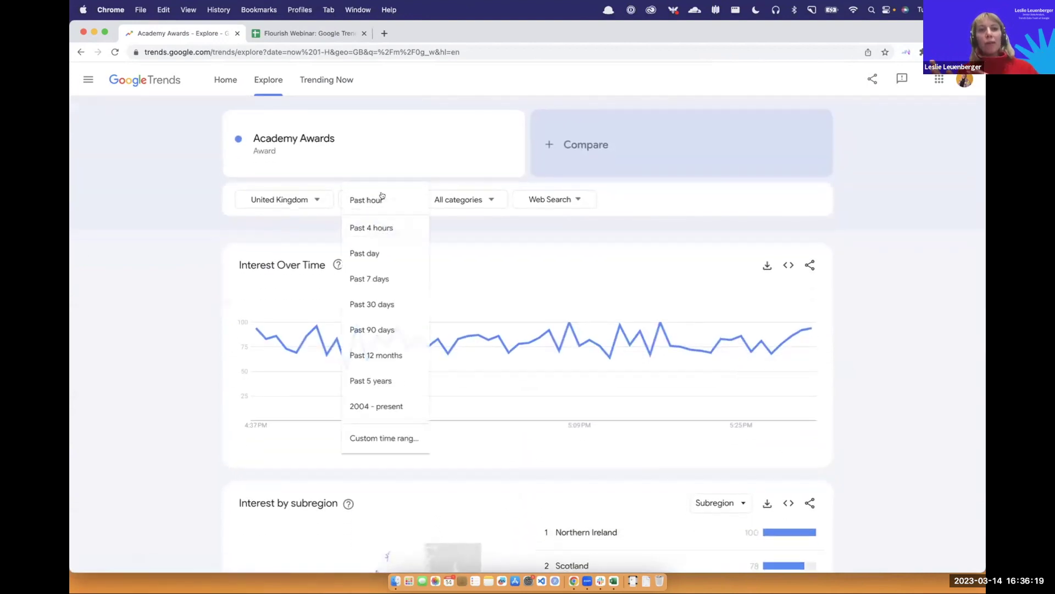
left_click(384, 355)
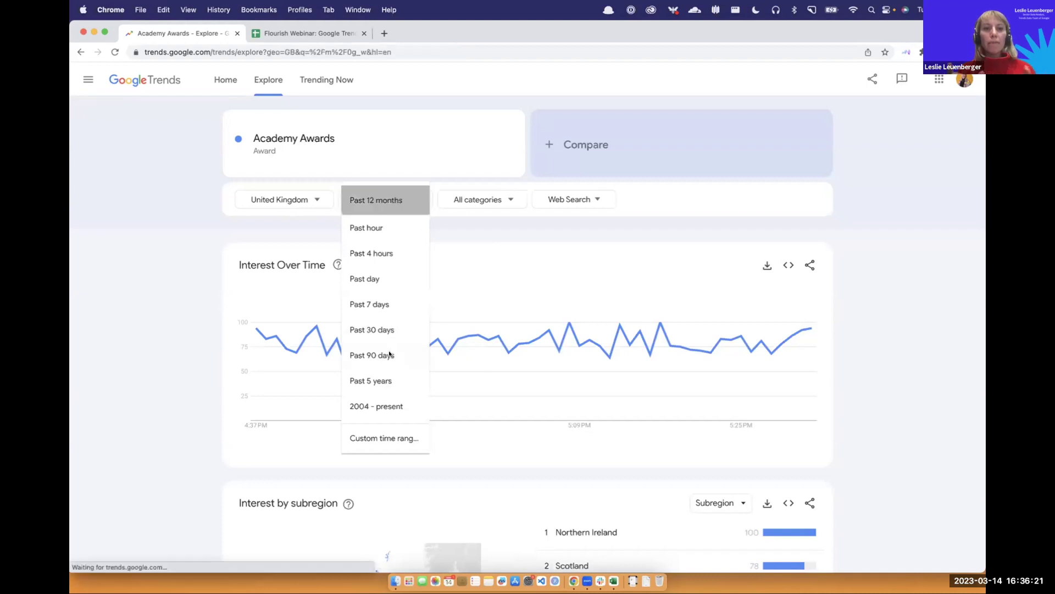
scroll(837, 337, "down", 10)
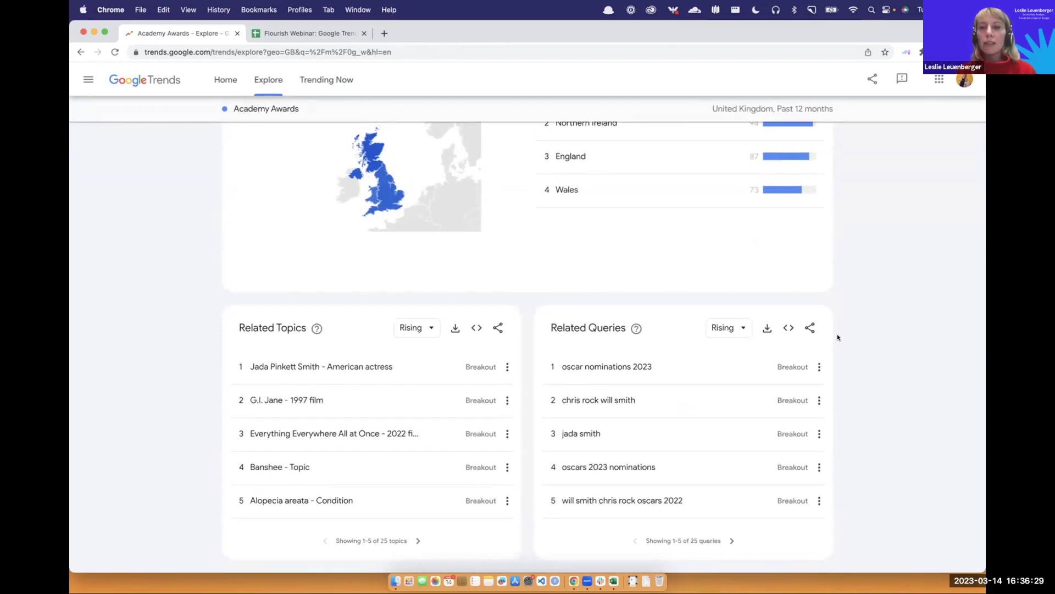
scroll(838, 337, "up", 8)
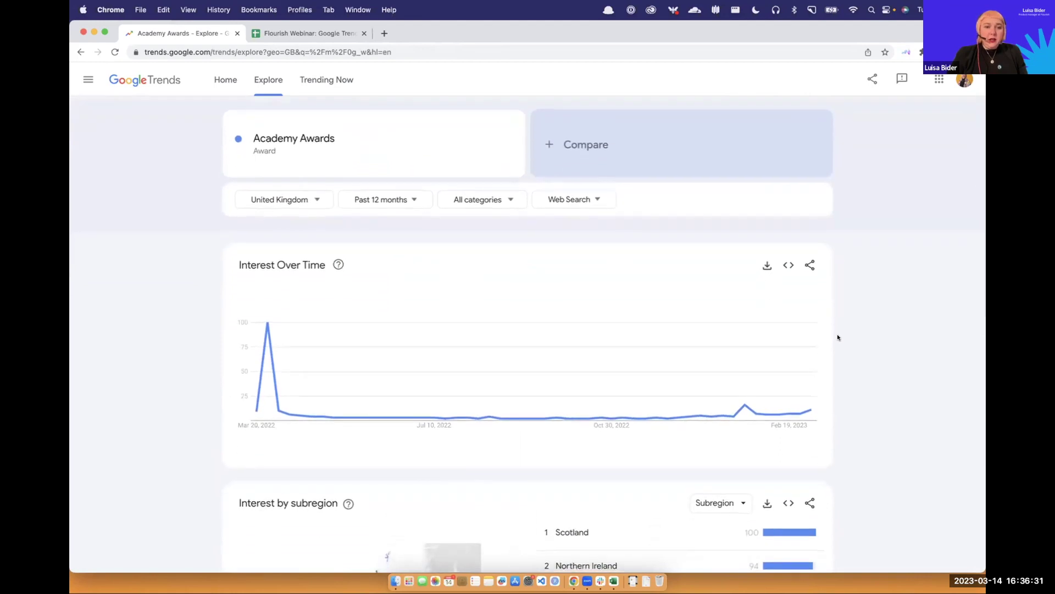
scroll(516, 345, "down", 8)
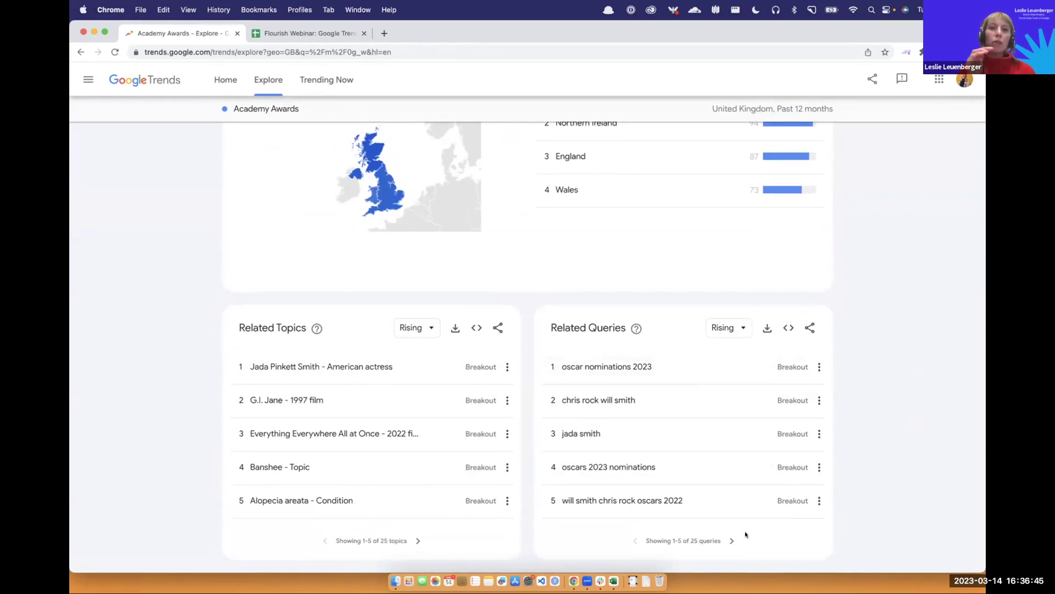
Page through the rising related queries to the end of the list.
right_click(728, 538)
left_click(736, 543)
left_click(733, 541)
left_click(732, 541)
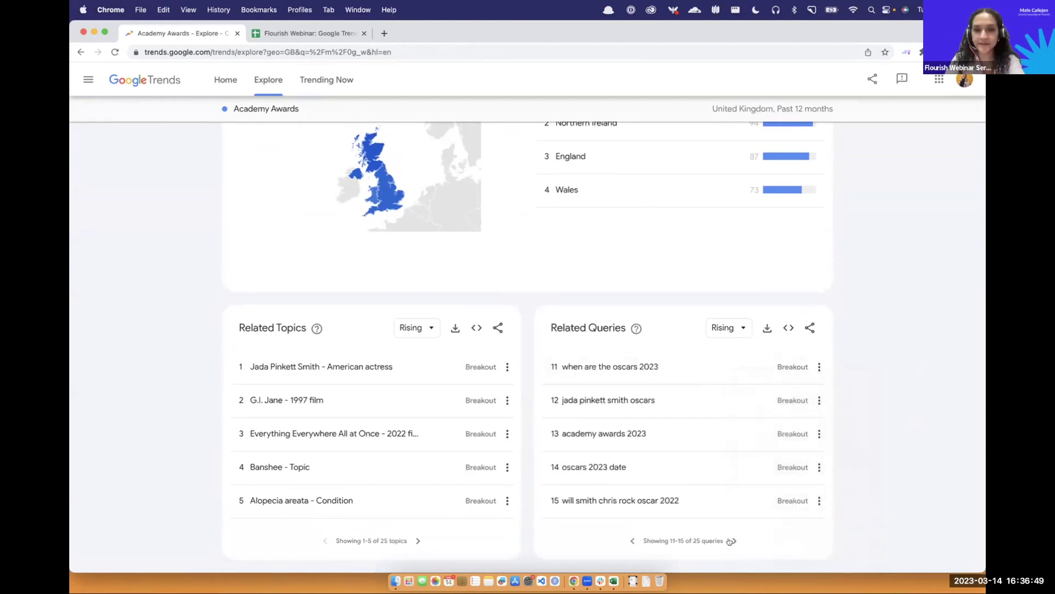
left_click(731, 541)
left_click(731, 541)
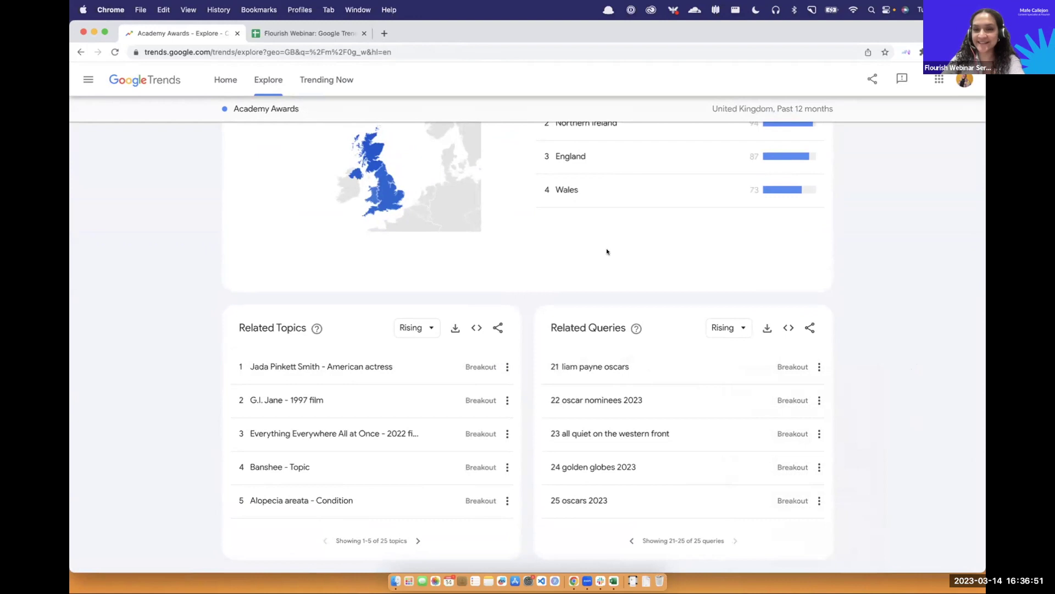
Change the location filter for the Academy Awards search to Worldwide.
scroll(605, 250, "up", 8)
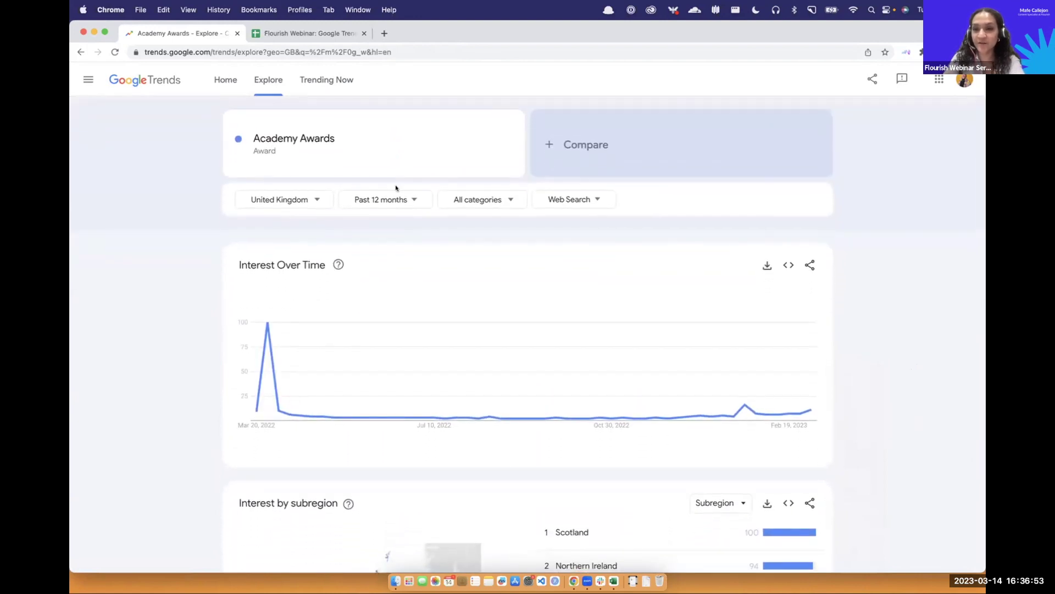
left_click(295, 198)
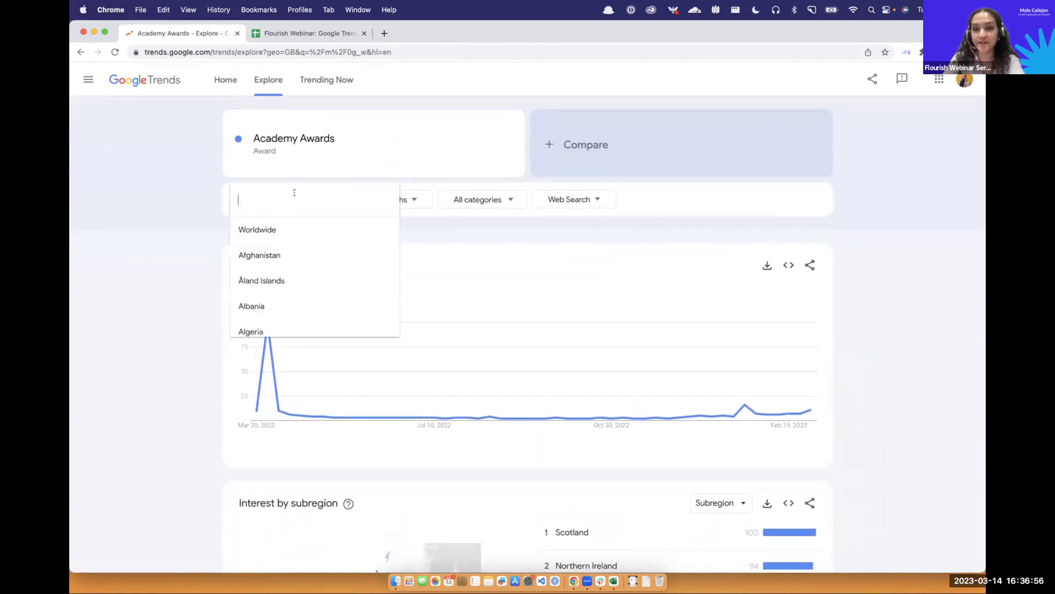
left_click(277, 229)
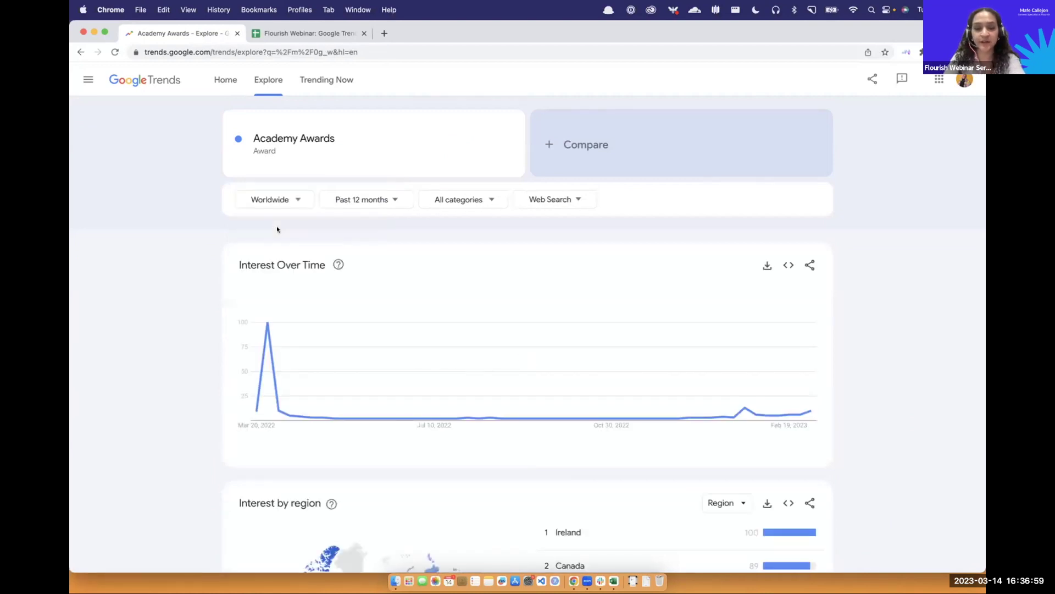
Browse the full list of available countries in the location filter and close it without choosing another one.
left_click(287, 200)
scroll(288, 224, "down", 20)
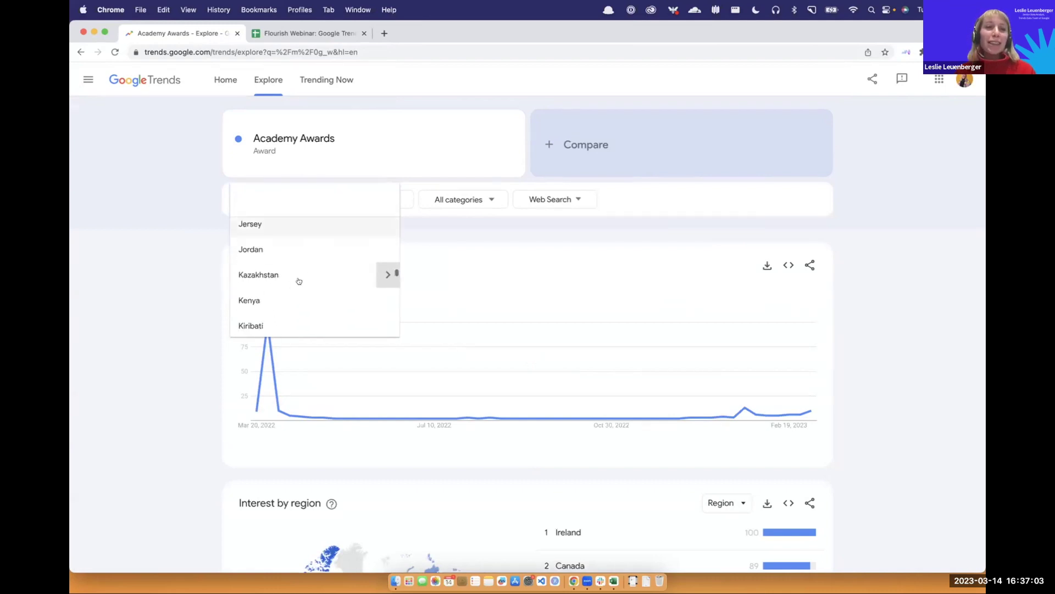
scroll(298, 281, "down", 8)
scroll(299, 281, "down", 20)
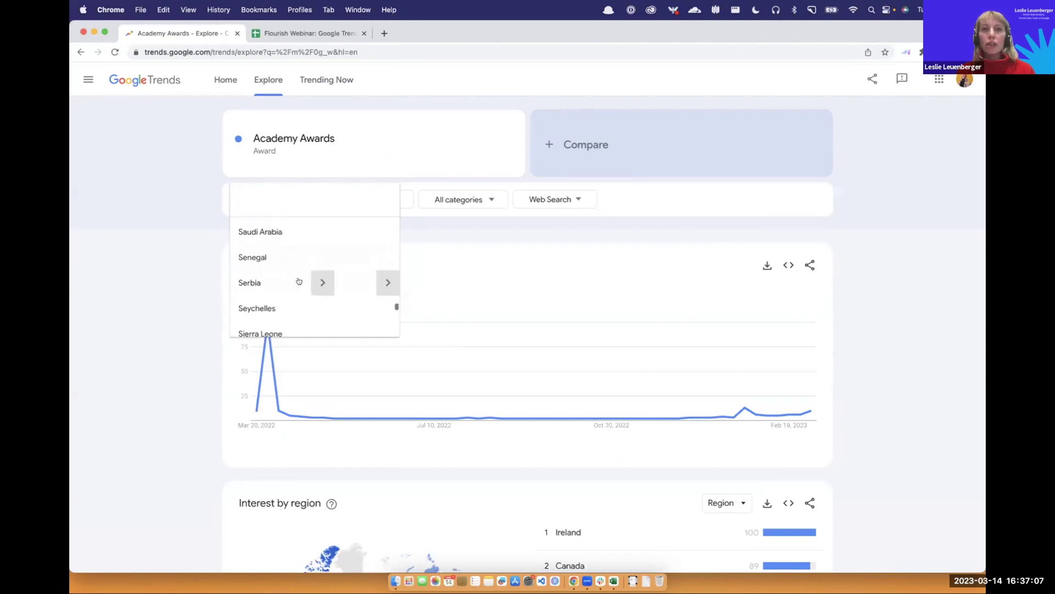
scroll(298, 281, "down", 20)
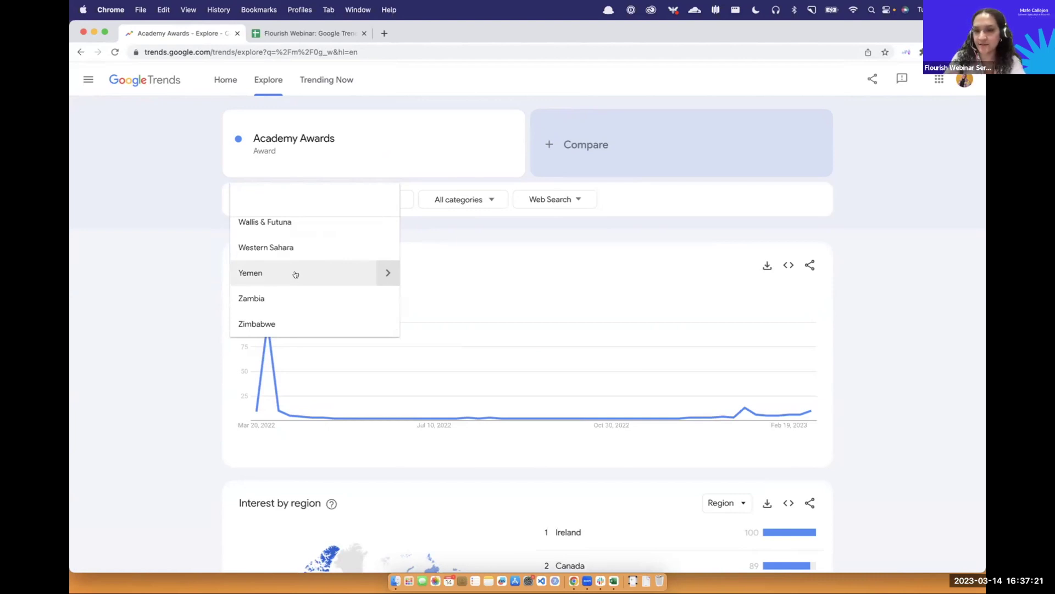
scroll(295, 278, "up", 20)
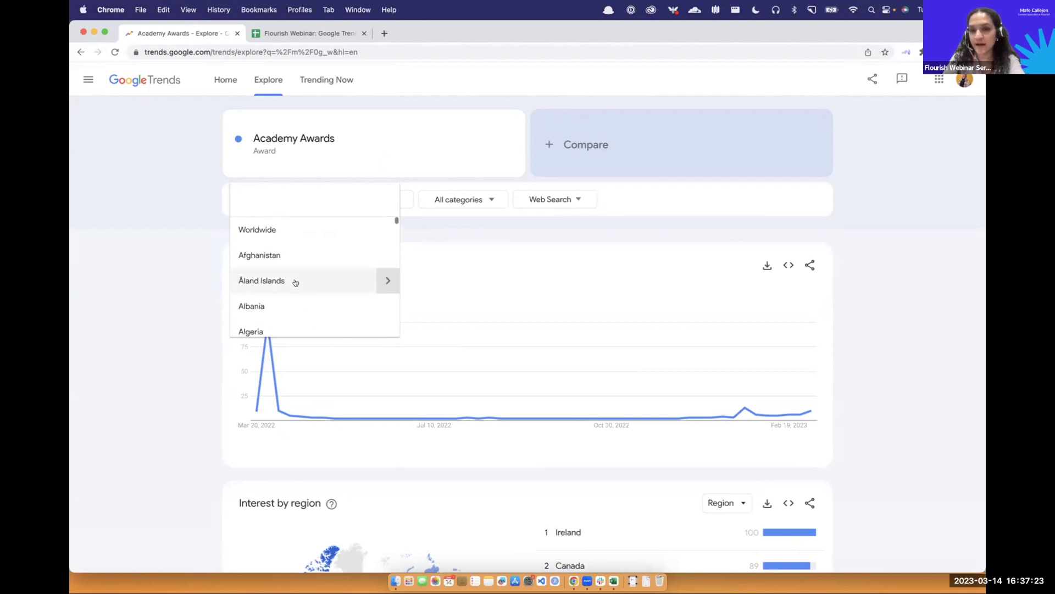
left_click(144, 276)
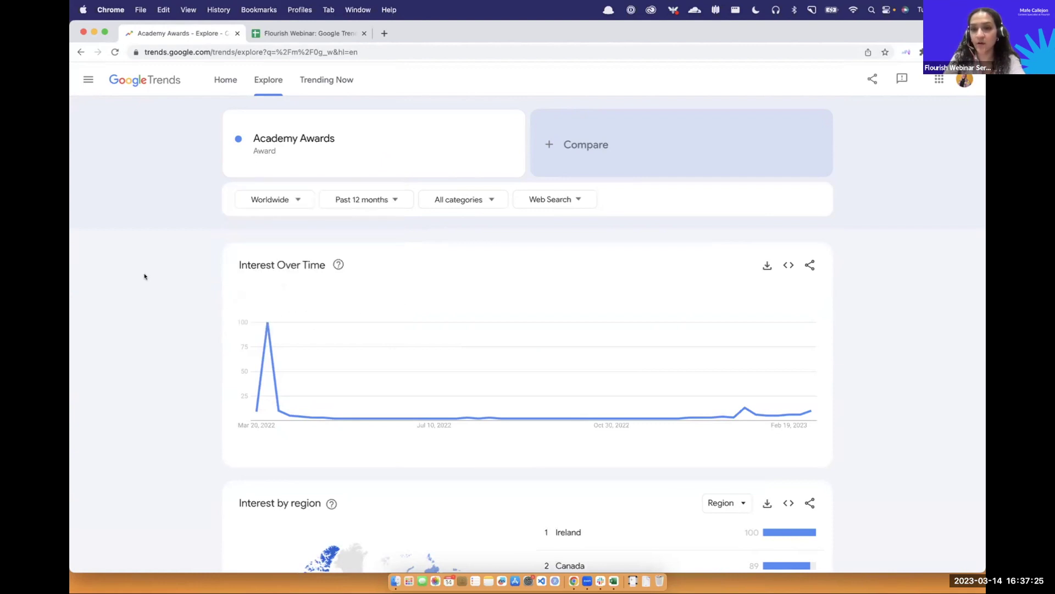
Check the options offered for the first rising related query, "will smith chris rock oscars".
scroll(144, 276, "down", 10)
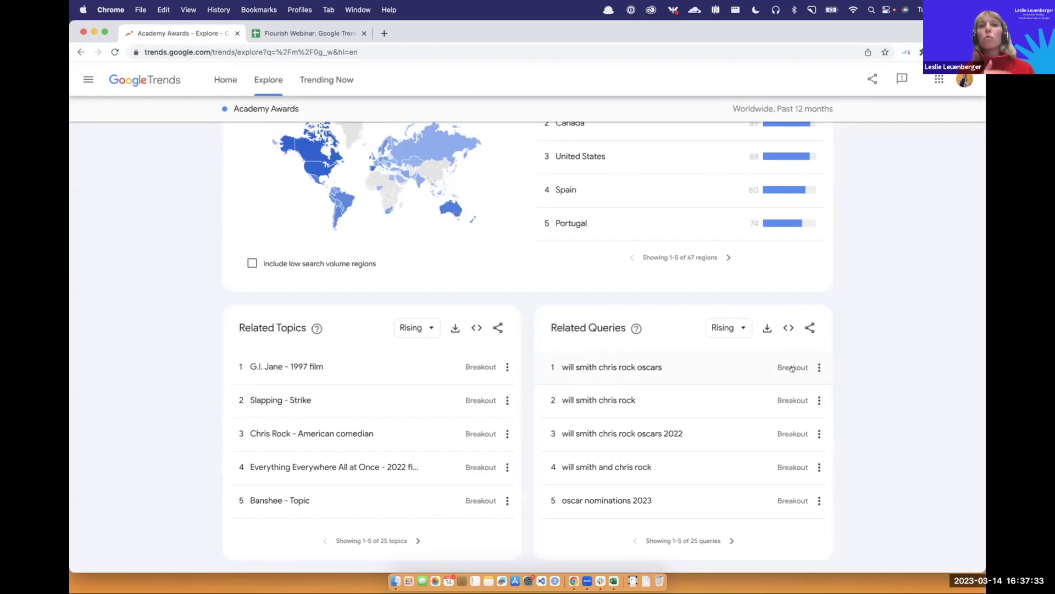
left_click(819, 368)
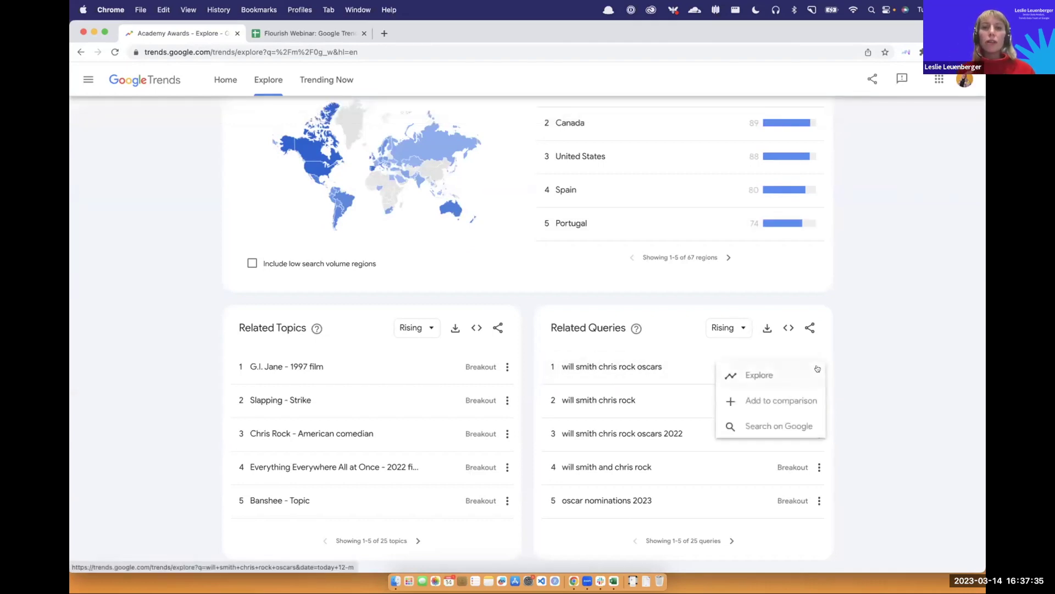
left_click(864, 366)
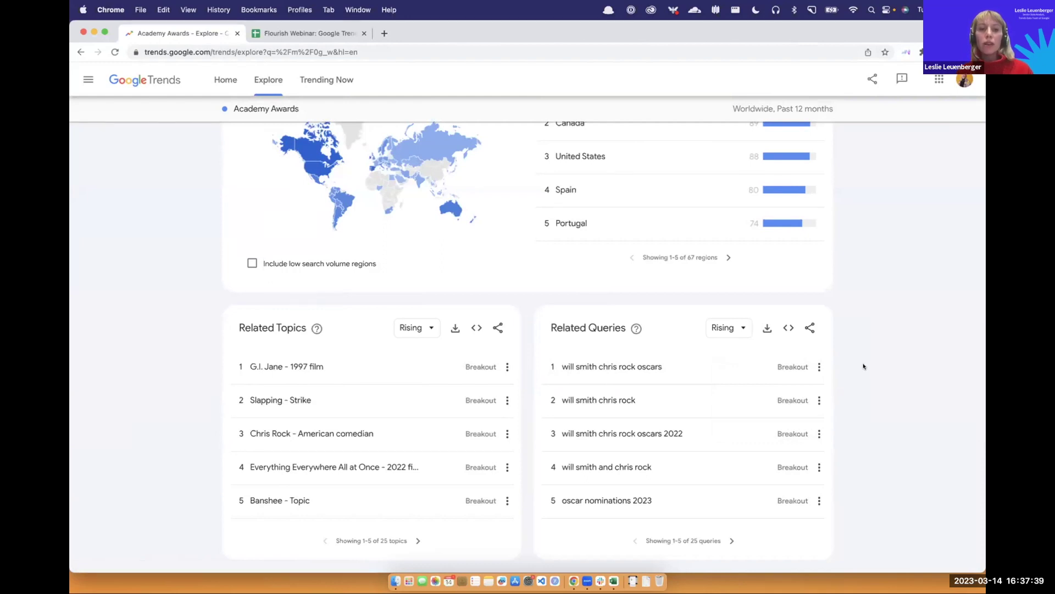
Keep Related Queries on Rising and download its data as a CSV file.
left_click(734, 325)
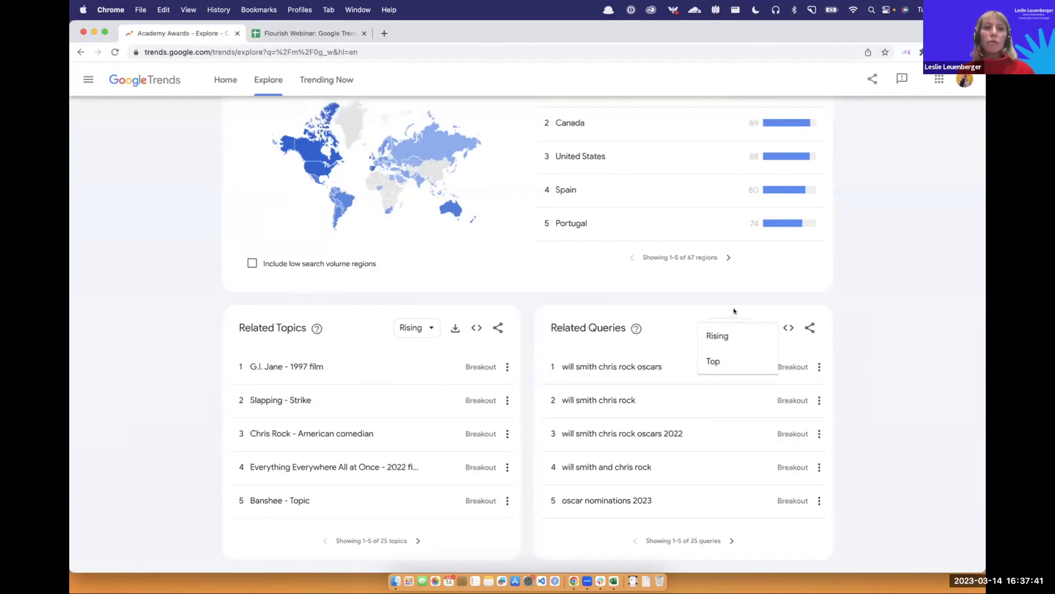
left_click(733, 310)
left_click(767, 329)
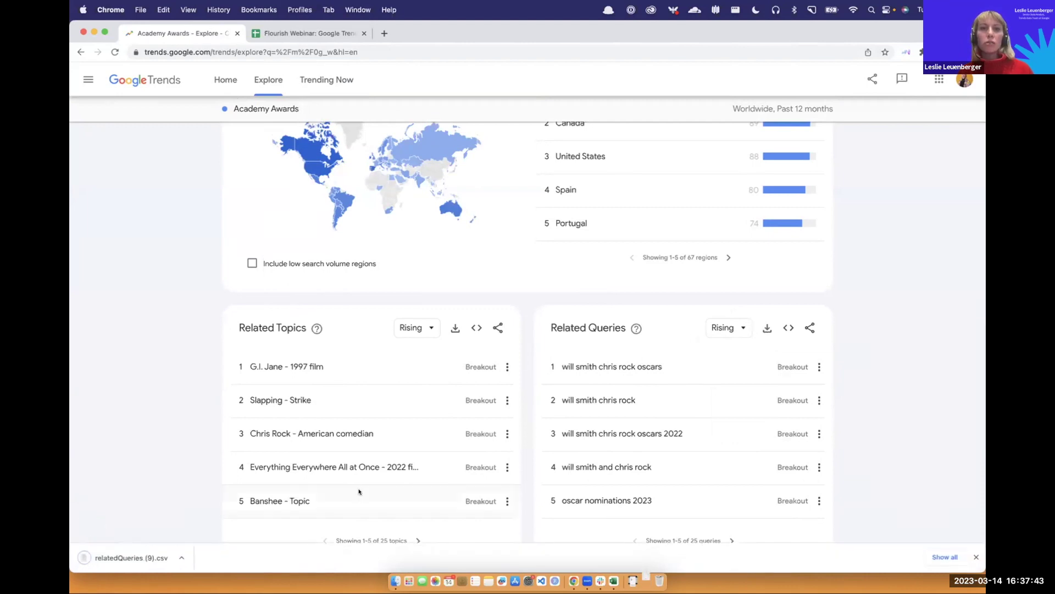
Open relatedQueries (9).csv in Excel, examine its TOP and RISING lists, and return to the browser.
left_click(127, 557)
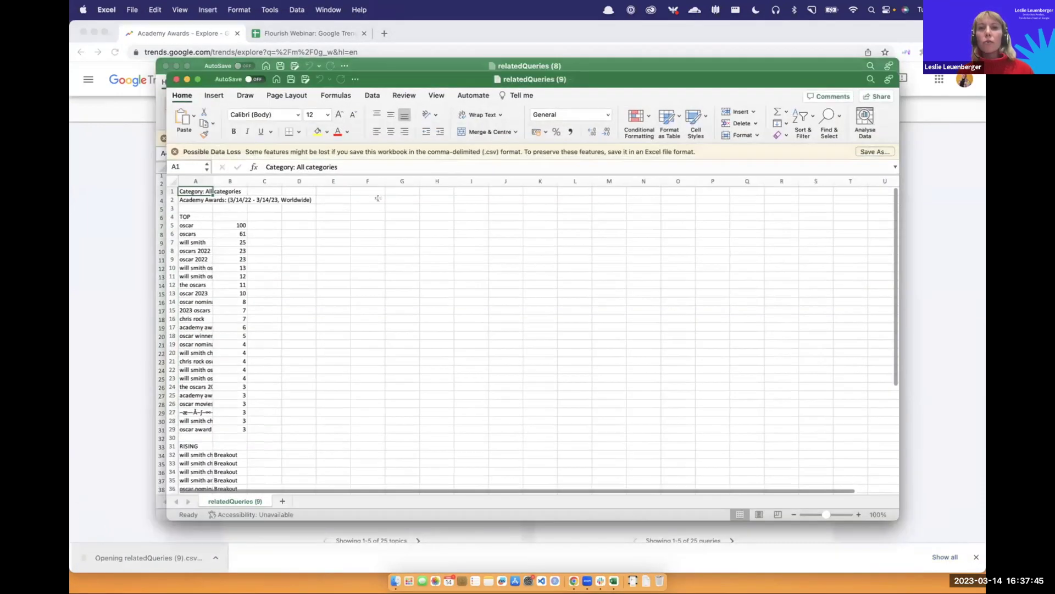
left_click_drag(410, 75, 610, 21)
scroll(358, 401, "down", 5)
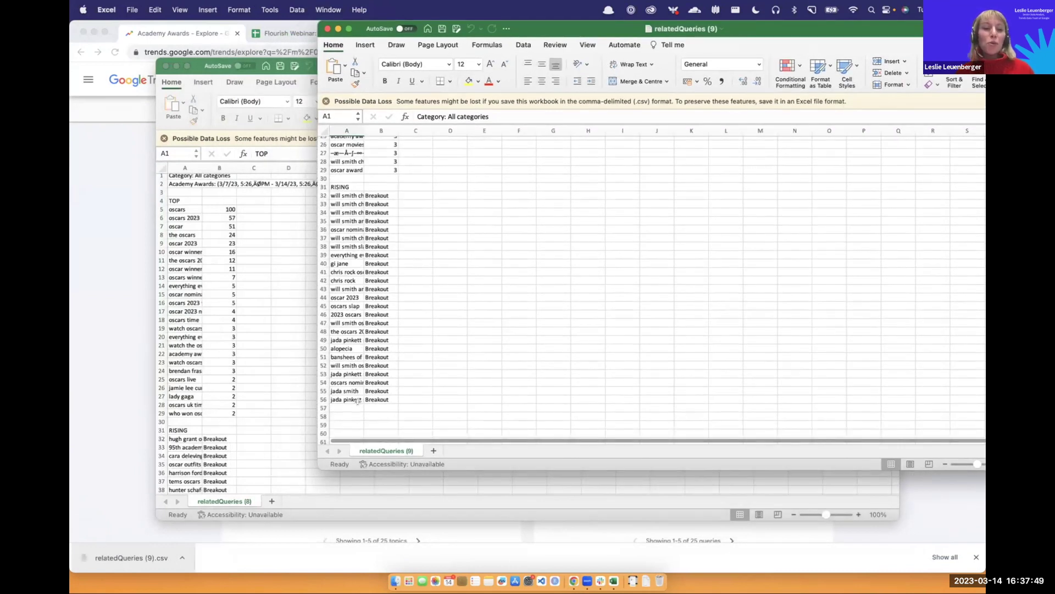
left_click(99, 244)
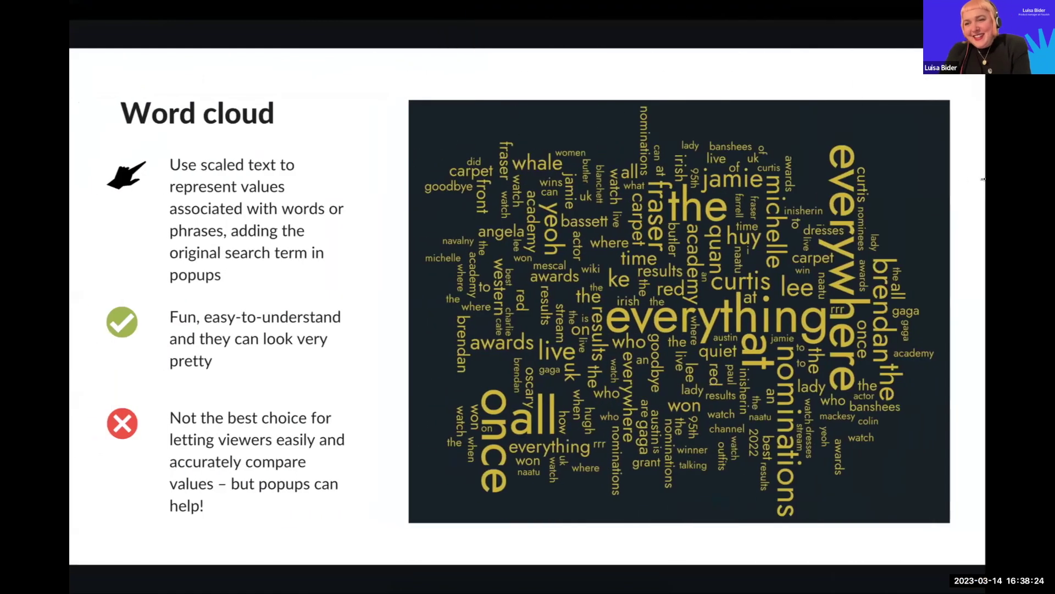
Advance the presentation past the "Word cloud: a recap" slide and the Example 2 title to the "Line chart race" slide.
left_click(966, 181)
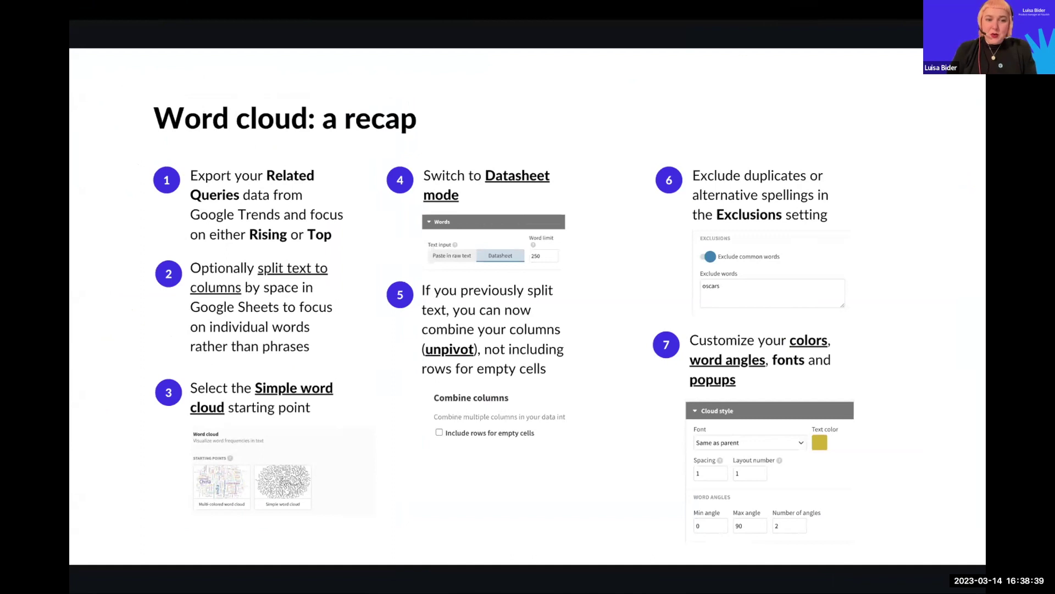
left_click(966, 156)
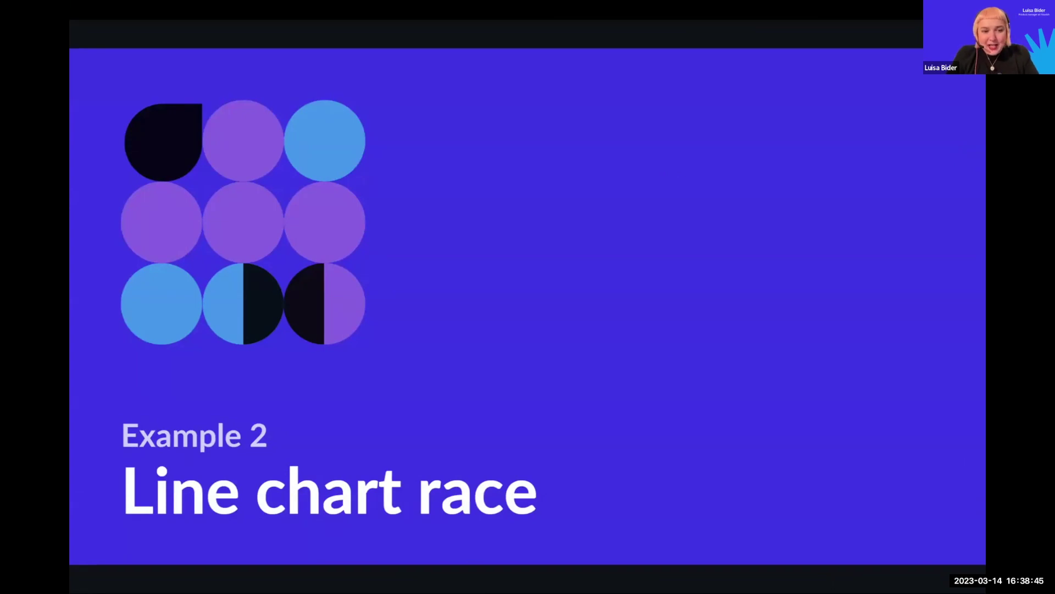
left_click(941, 174)
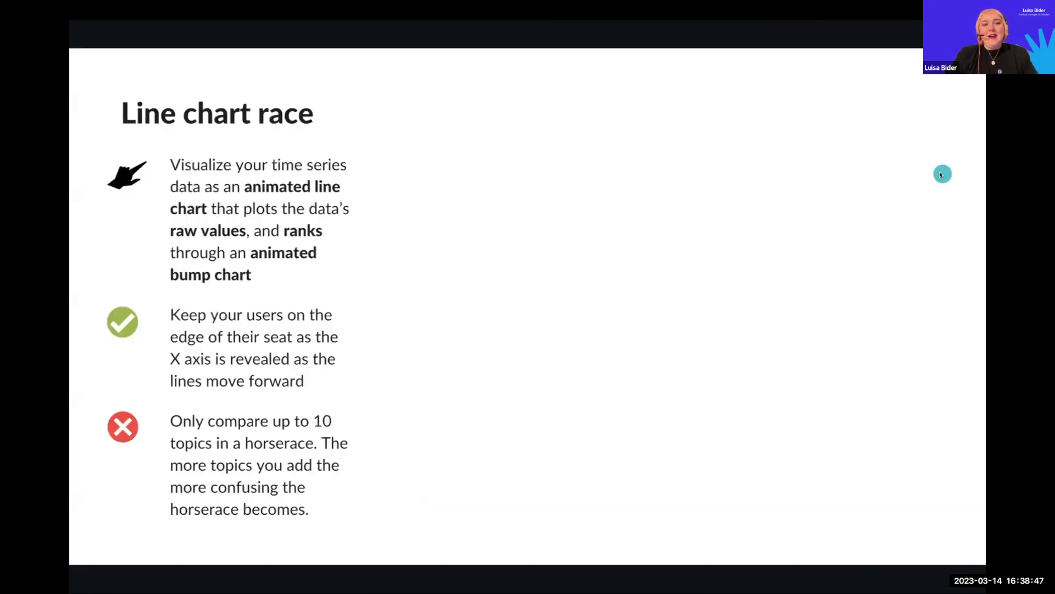
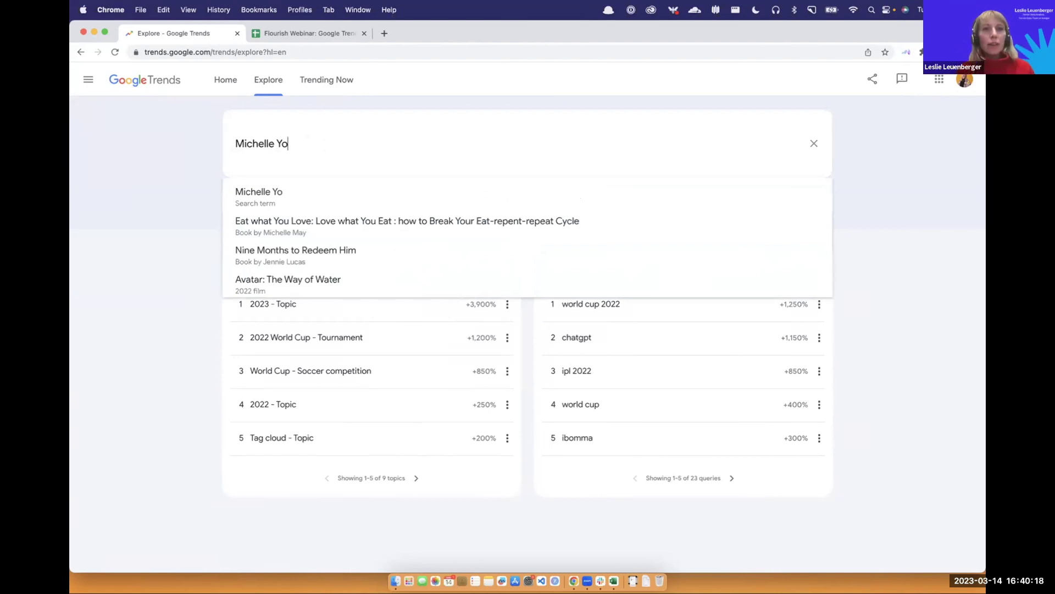
Correct the search term and explore Google Trends for Michelle Yeoh, choosing the Malaysian actress entry.
key("BackSpace")
key("BackSpace")
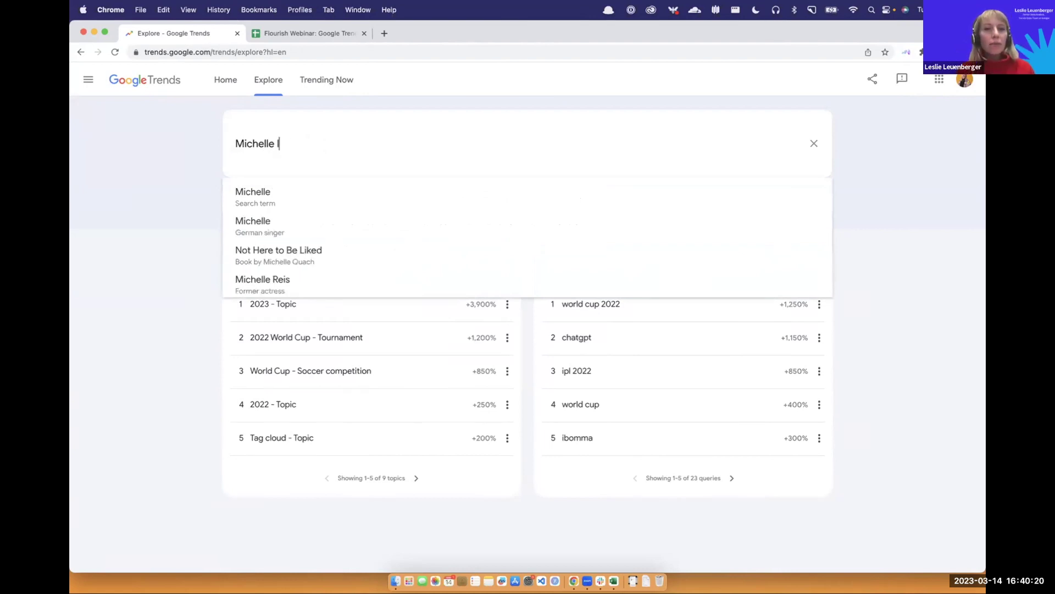
type("I")
key("BackSpace")
type("Eo")
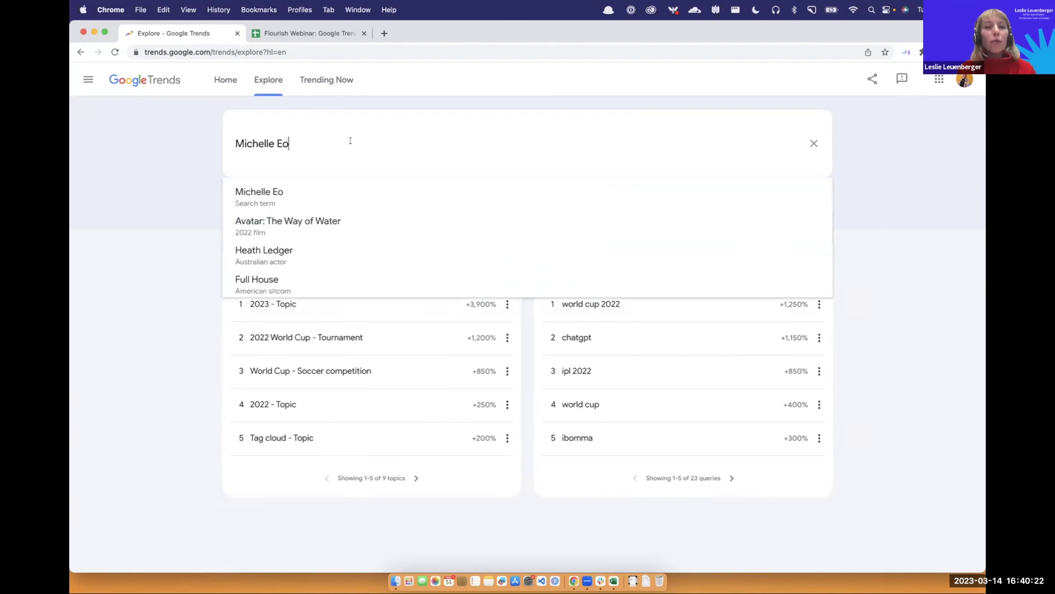
key("BackSpace")
key("BackSpace")
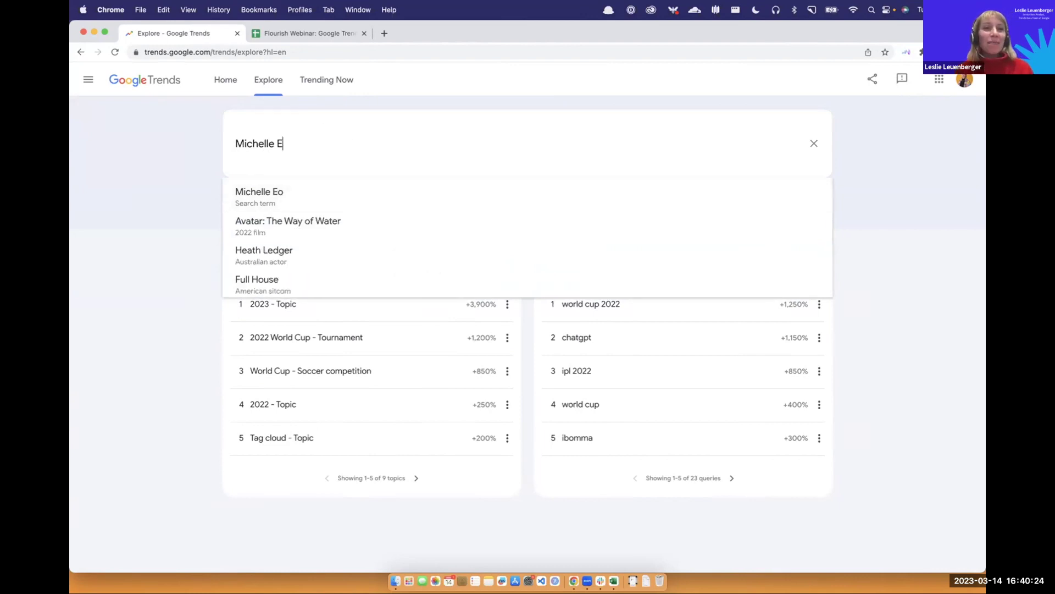
type("Yeo")
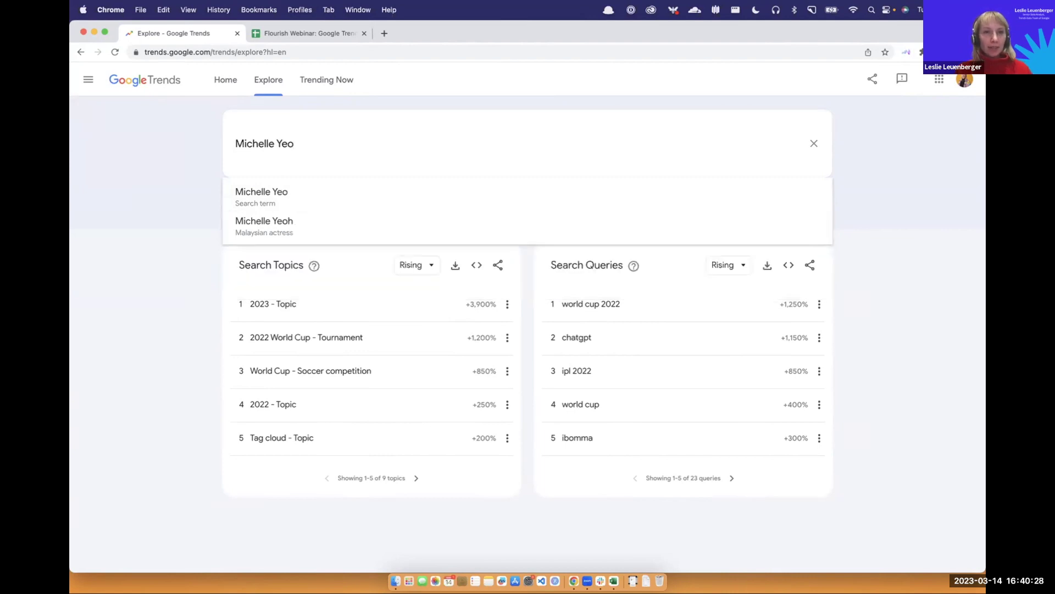
left_click(314, 227)
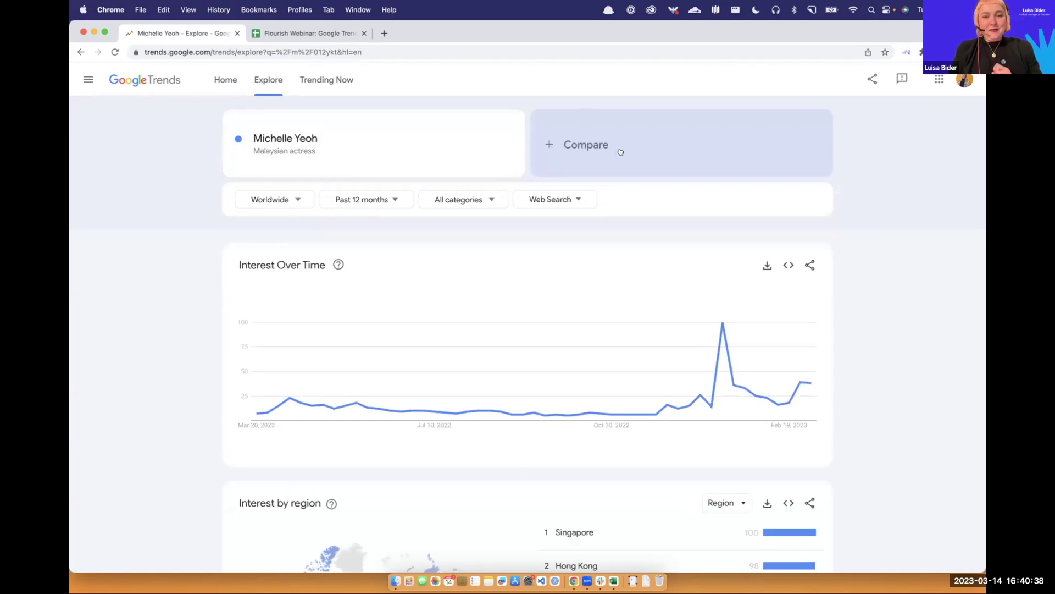
Check the nominees on the line chart race recap slide and add Ana de Armas, the Cuban-Spanish actress, to the comparison.
key("ctrl+Left")
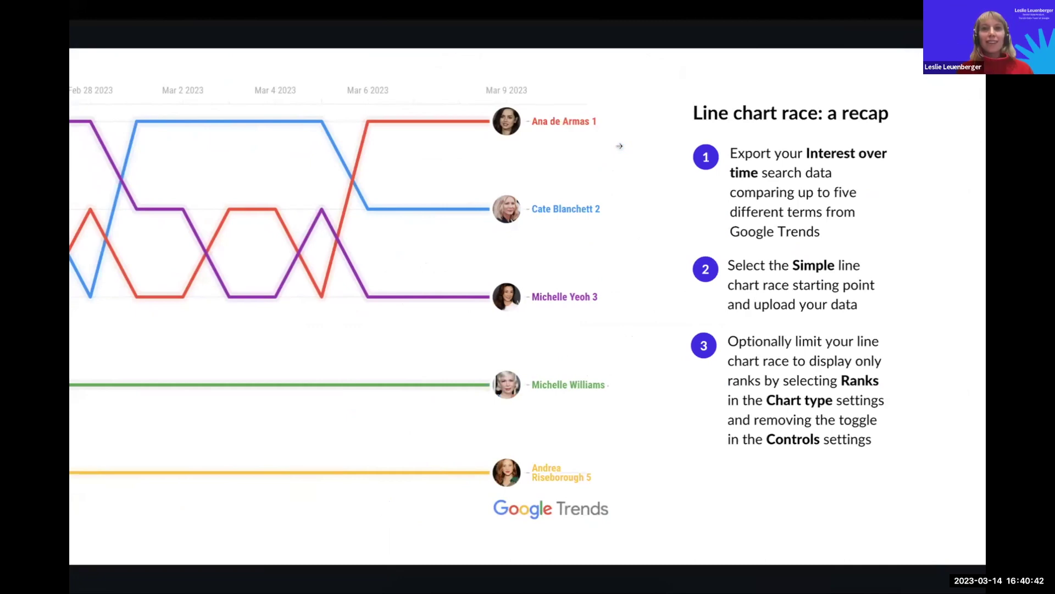
key("ctrl+Right")
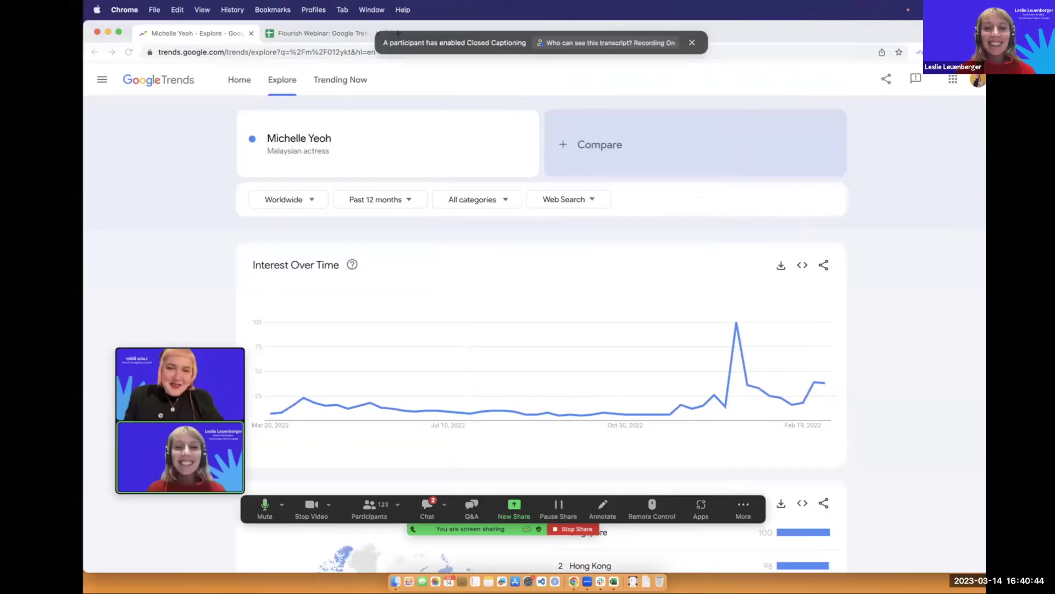
key("ctrl+Right")
key("ctrl+Left")
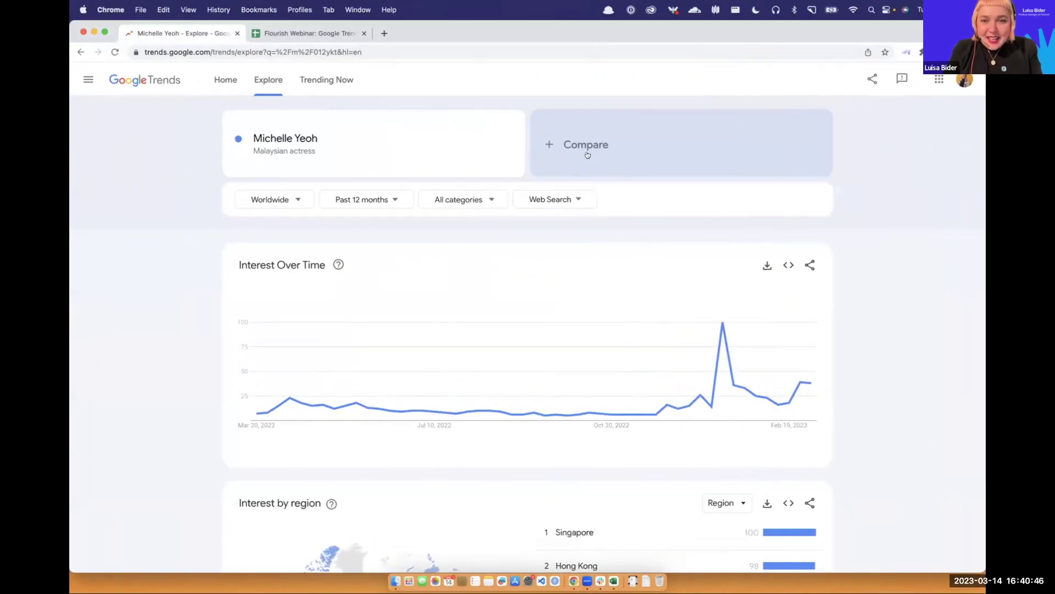
left_click(587, 152)
type("Ana de Armas")
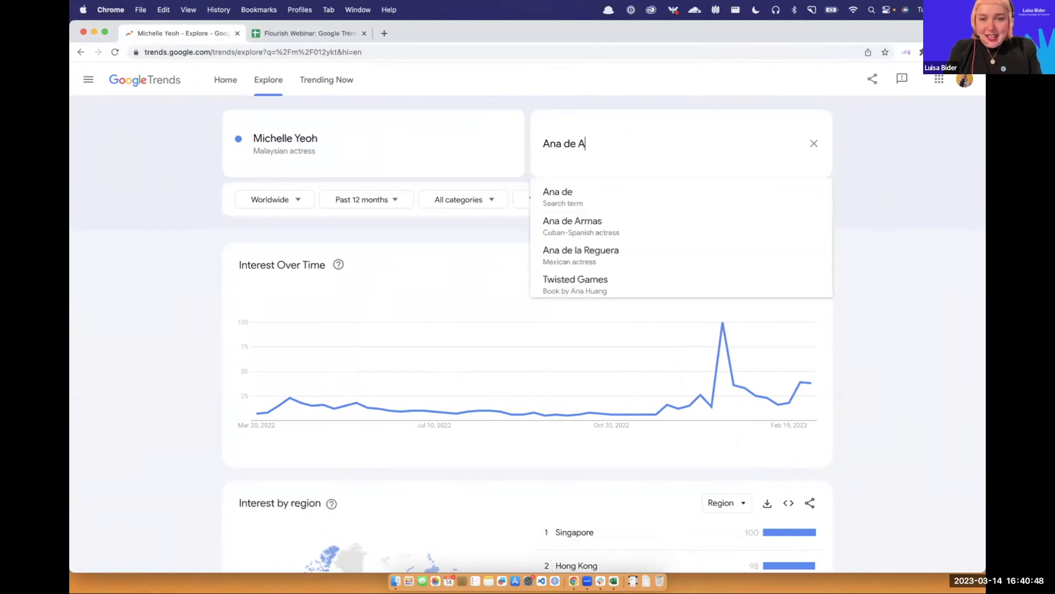
left_click(596, 222)
Consult the recap slide again and add Cate Blanchett, the Australian actor, as the third compared term.
key("ctrl+Left")
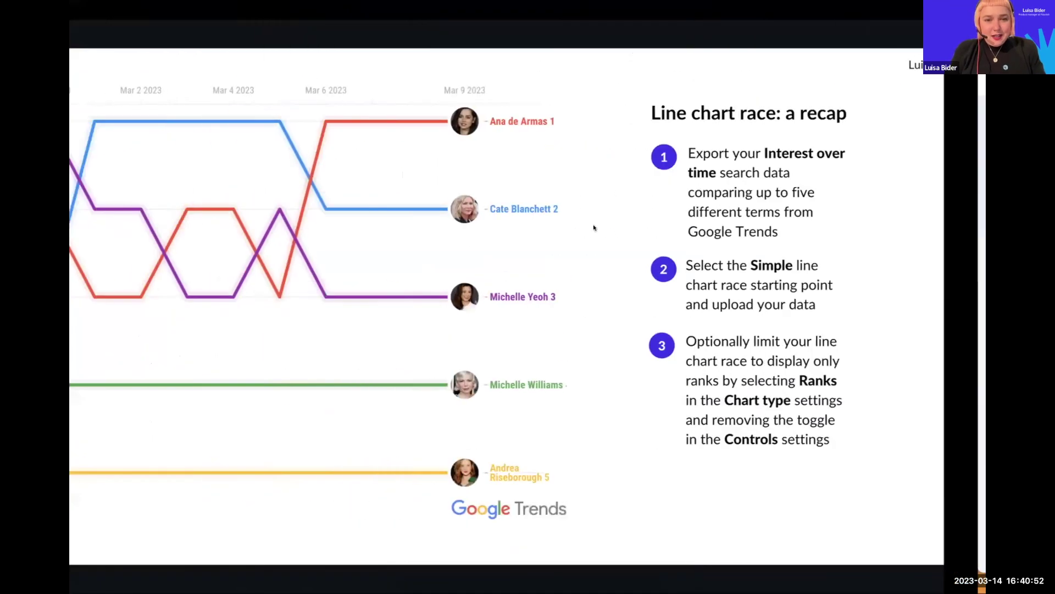
left_click(594, 227)
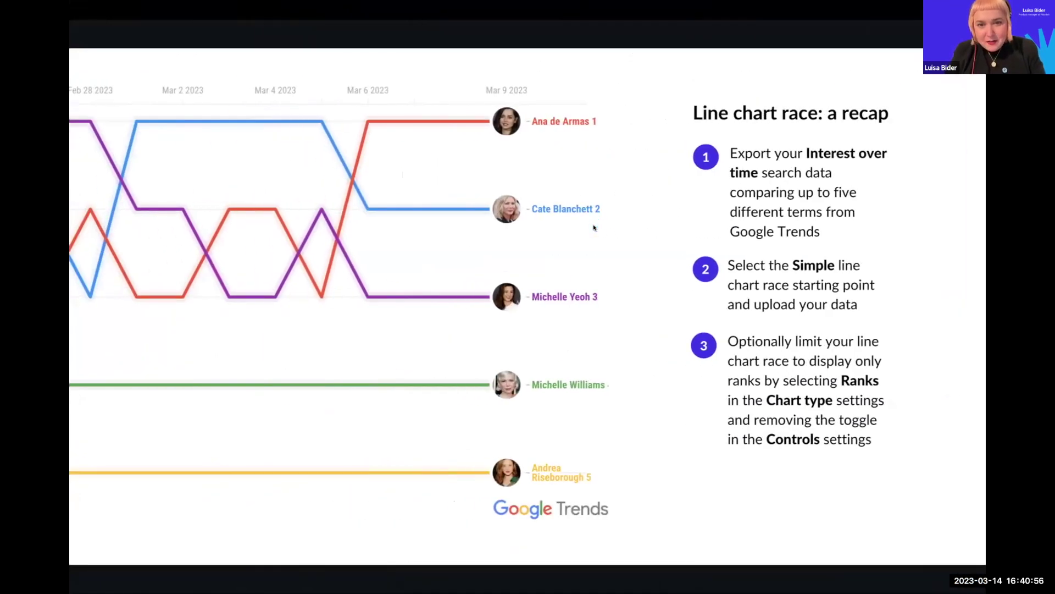
key("ctrl+Right")
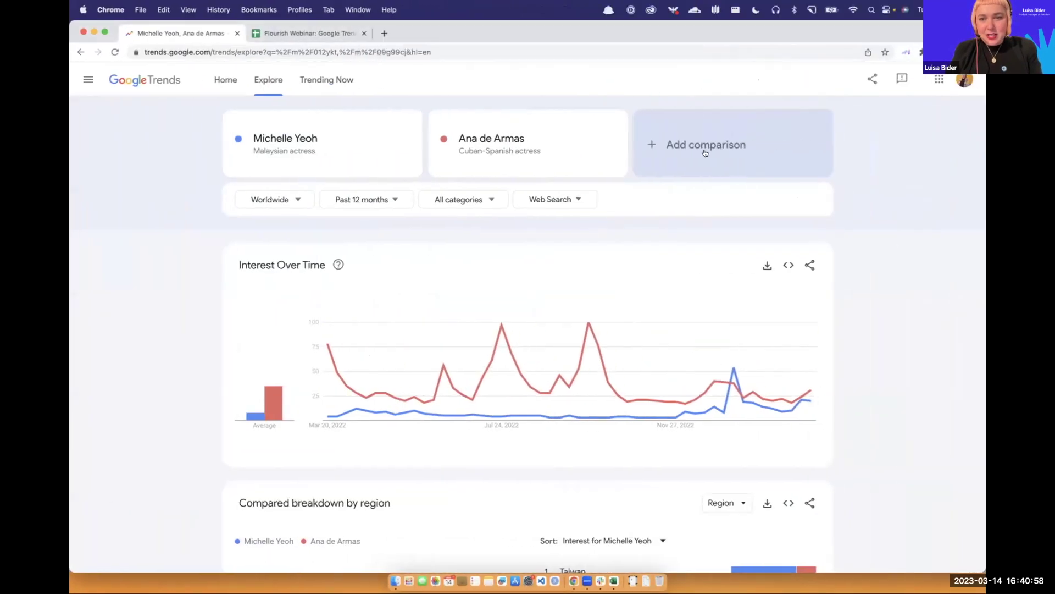
left_click(706, 150)
type("Cate Blanchett")
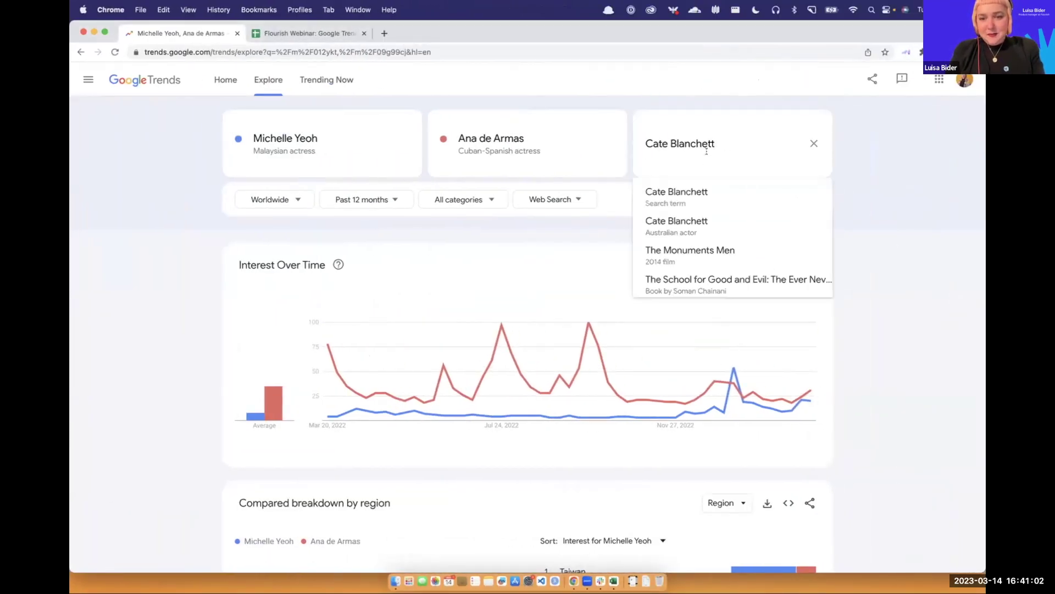
left_click(684, 224)
Check the recap slide for the next nominee and add the actress Michelle Williams as the fourth compared term.
key("ctrl+Left")
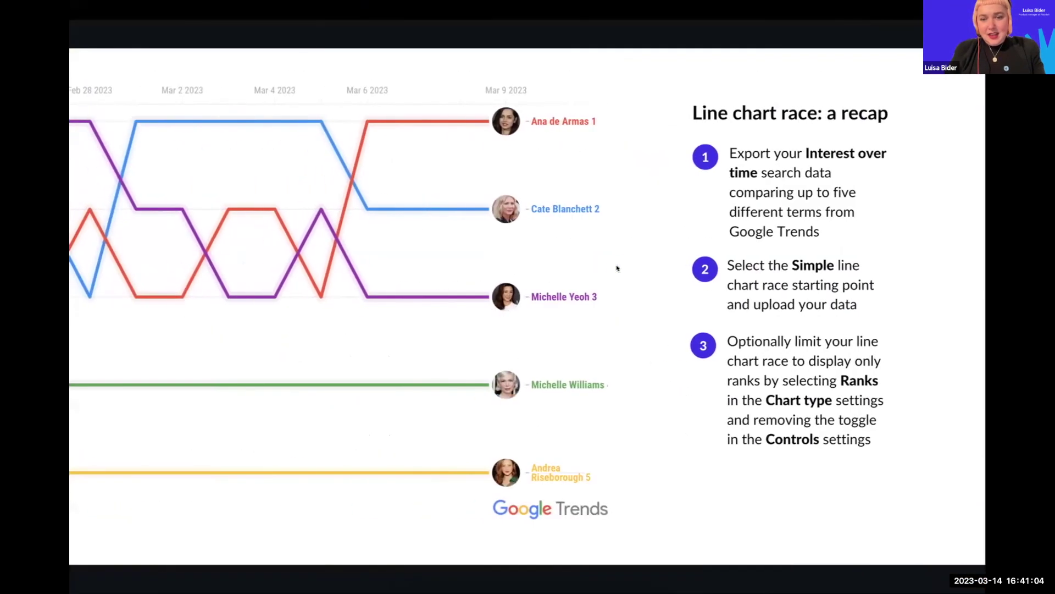
key("ctrl+Right")
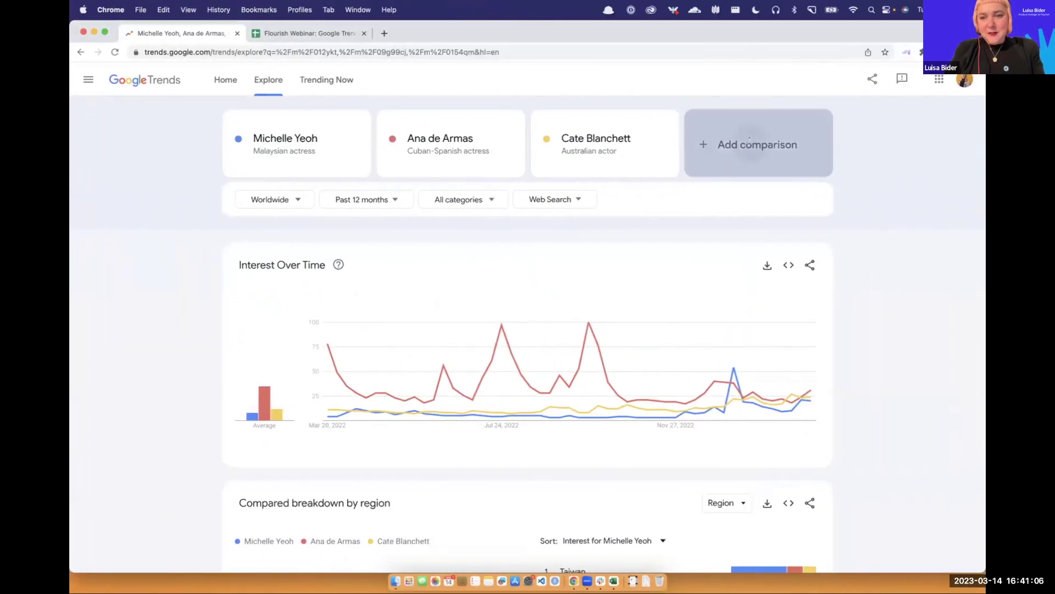
left_click(734, 145)
type("Michelle Williams")
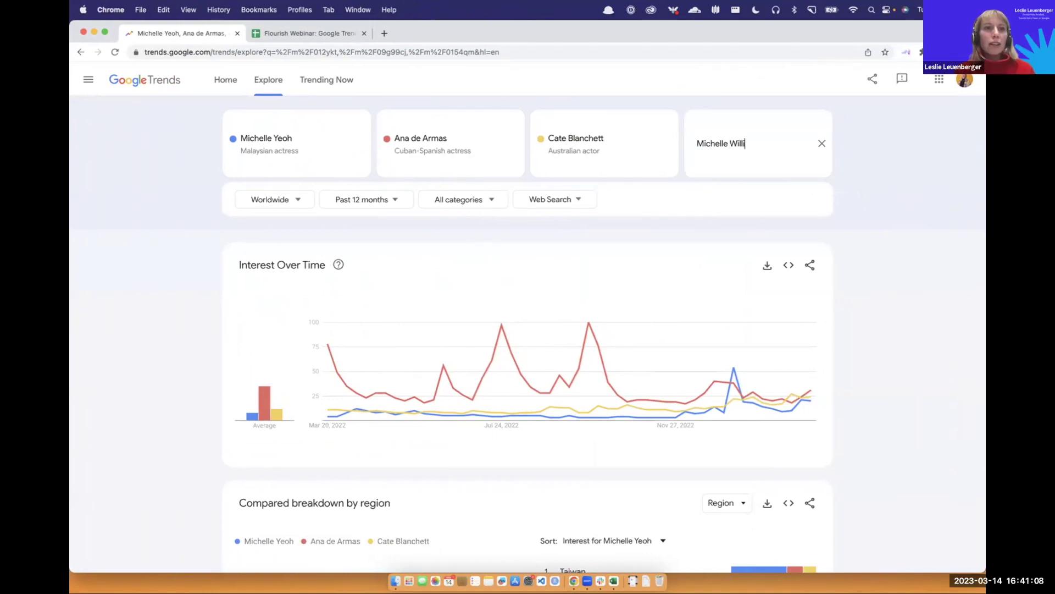
left_click(742, 228)
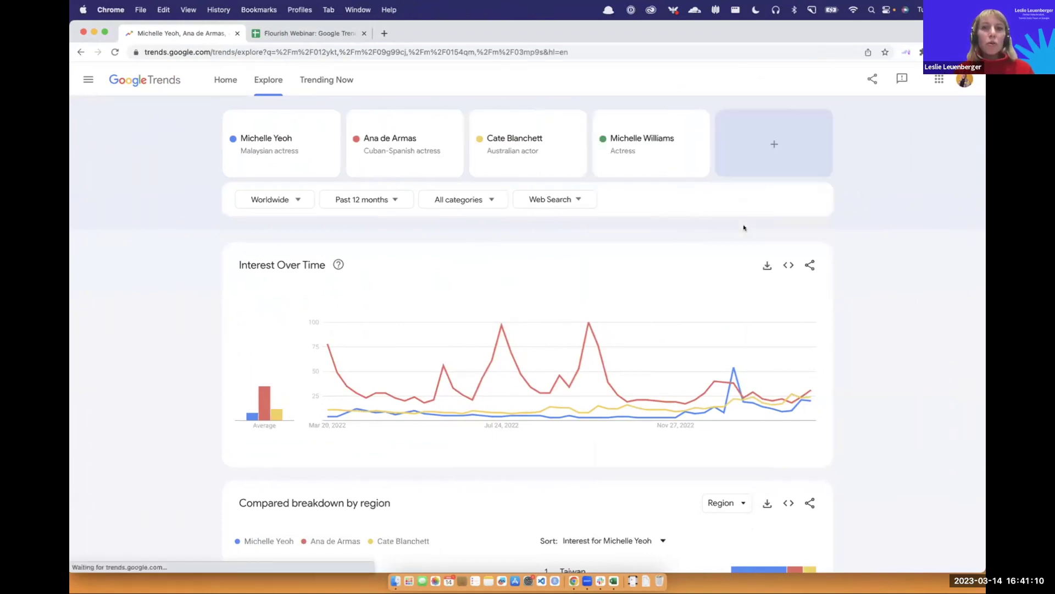
Look up the last nominee on the recap slide and add the actress Andrea Riseborough as the fifth compared term.
key("ctrl+Left")
key("ctrl+Right")
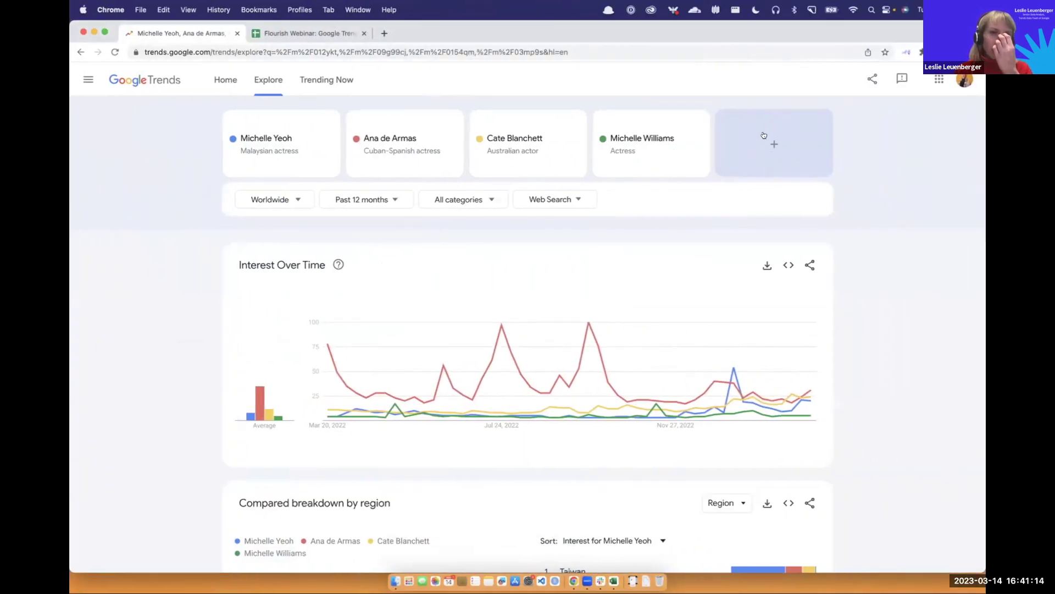
left_click(764, 135)
type("Andrea Rise")
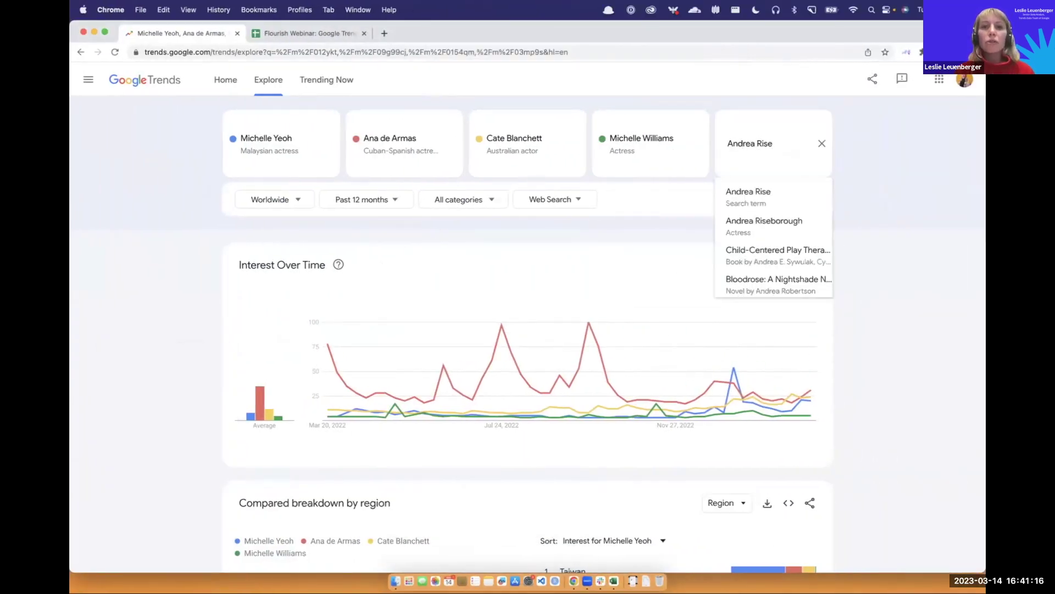
left_click(735, 222)
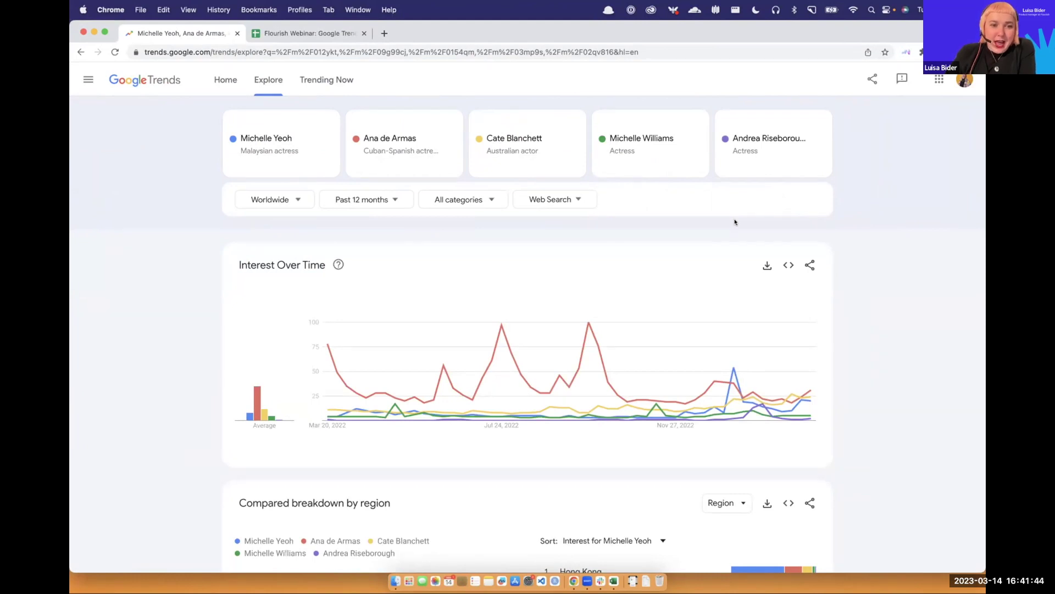
Check the average interest for Ana de Armas and set the comparison's time range to Past 7 days.
mouse_move(256, 394)
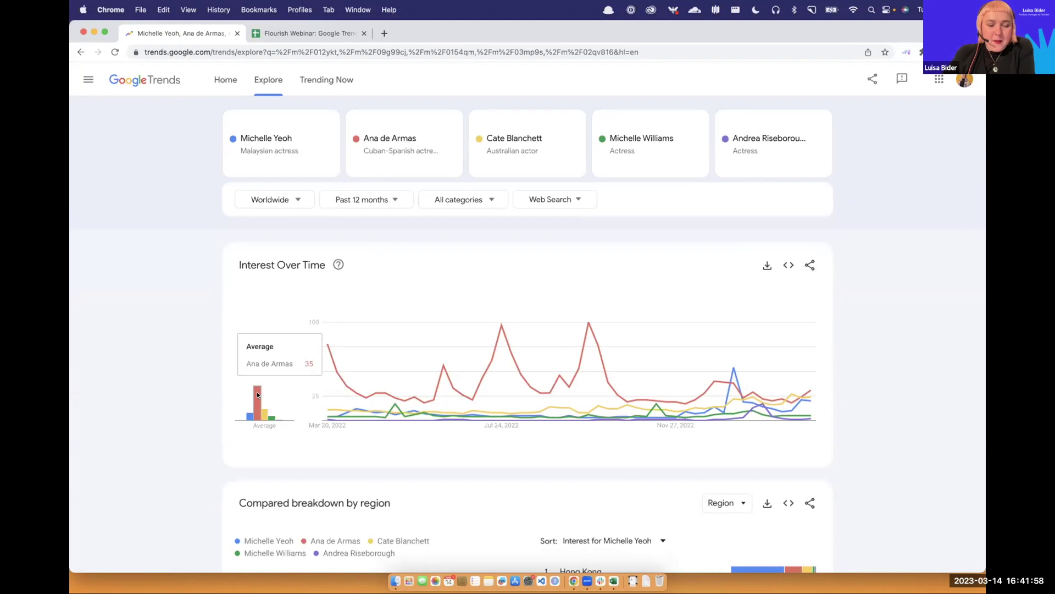
left_click(365, 203)
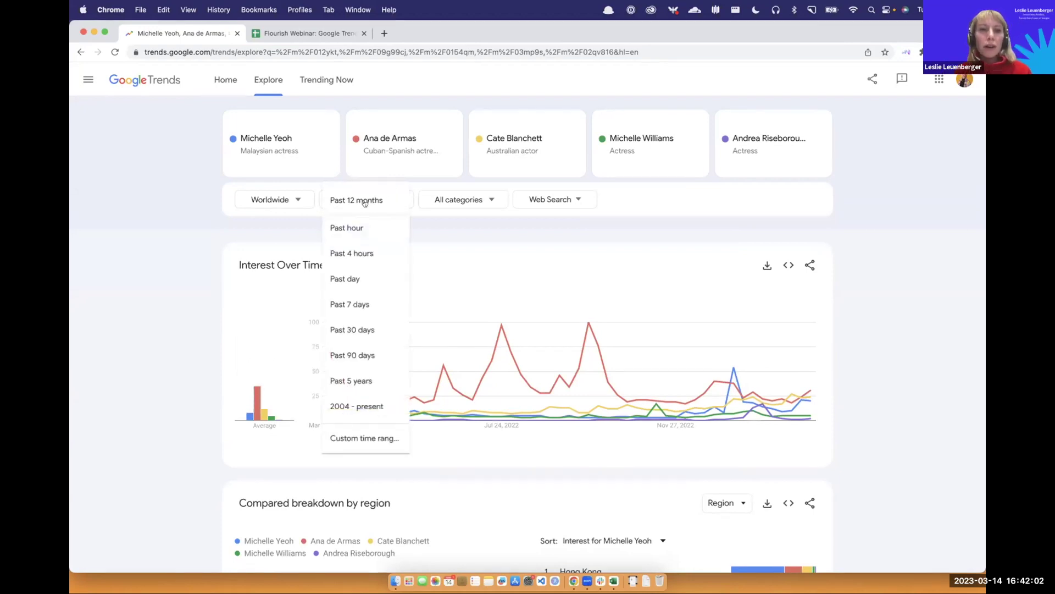
left_click(352, 305)
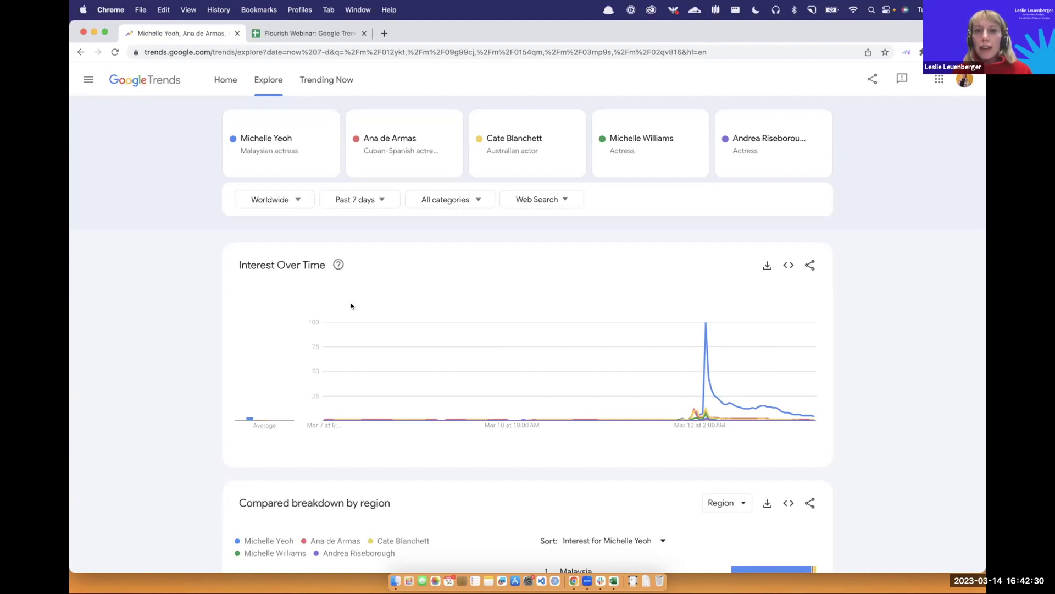
Download the Interest Over Time data as a CSV, view multiTimeline (4).csv in Excel, and return to the browser.
left_click(767, 268)
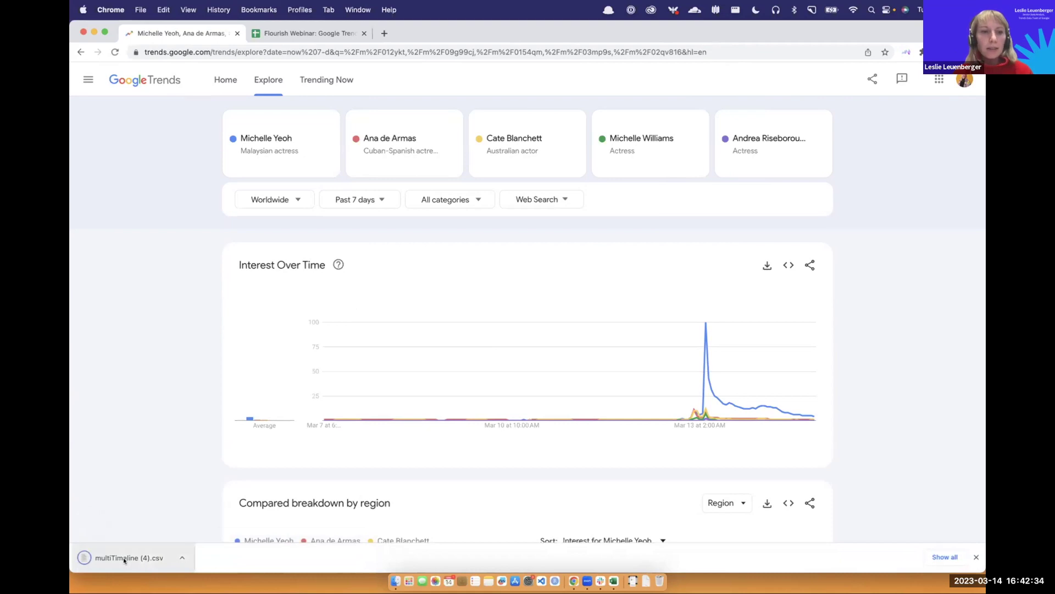
left_click(123, 557)
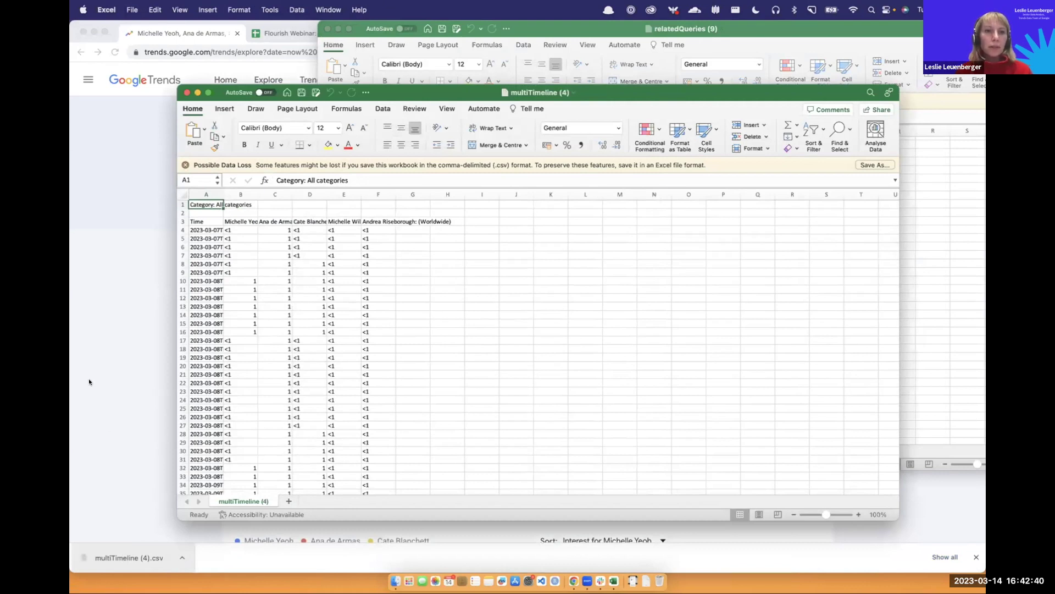
left_click(89, 229)
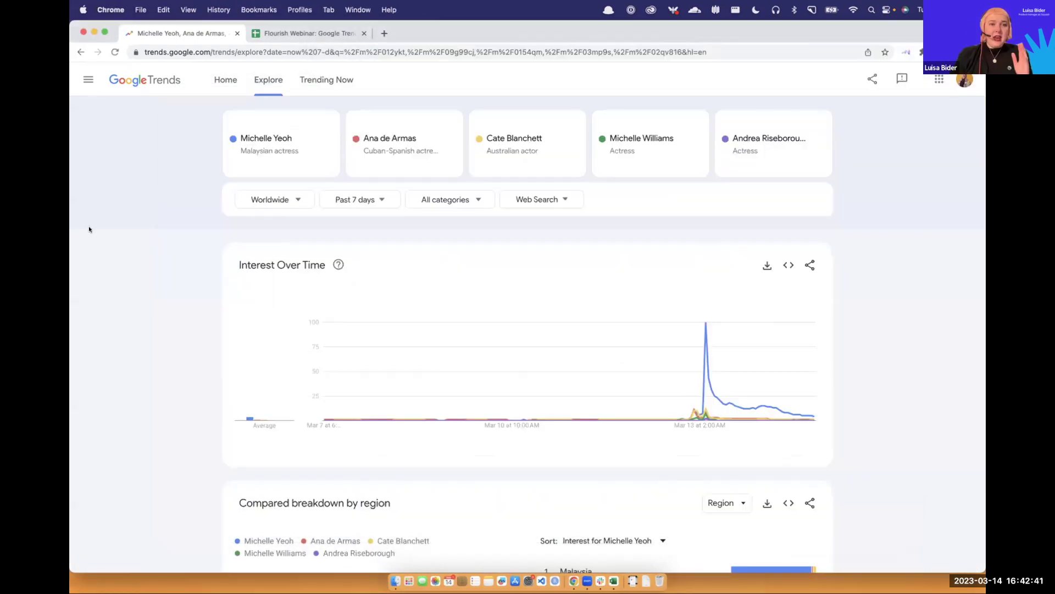
Examine the Raw timeseries data sheet in the Flourish Webinar spreadsheet, inspecting the first timestamp and the highlighted <1 value in F10.
left_click(278, 39)
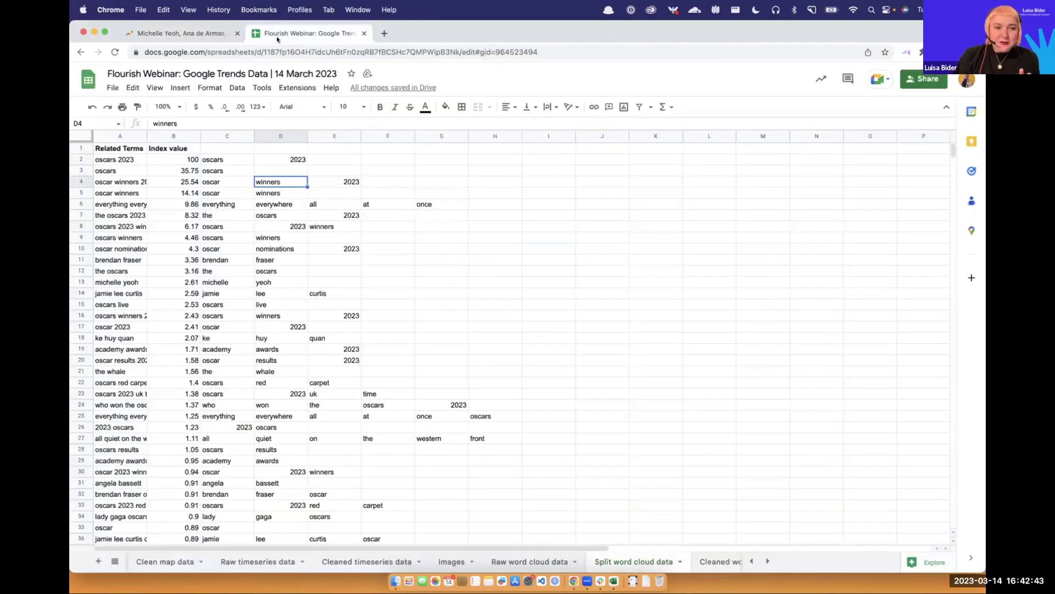
left_click(269, 560)
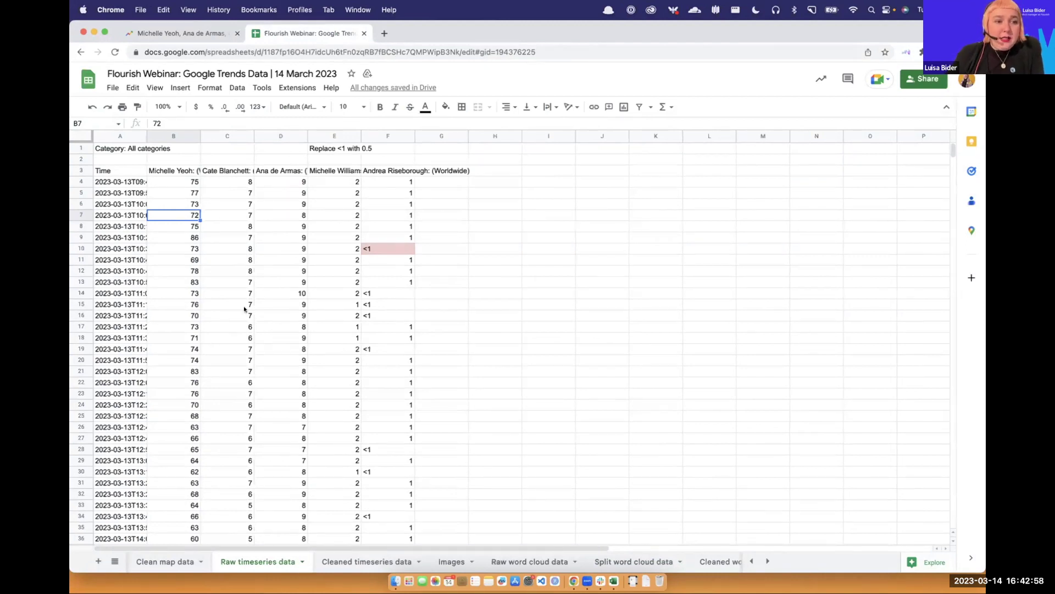
left_click(118, 180)
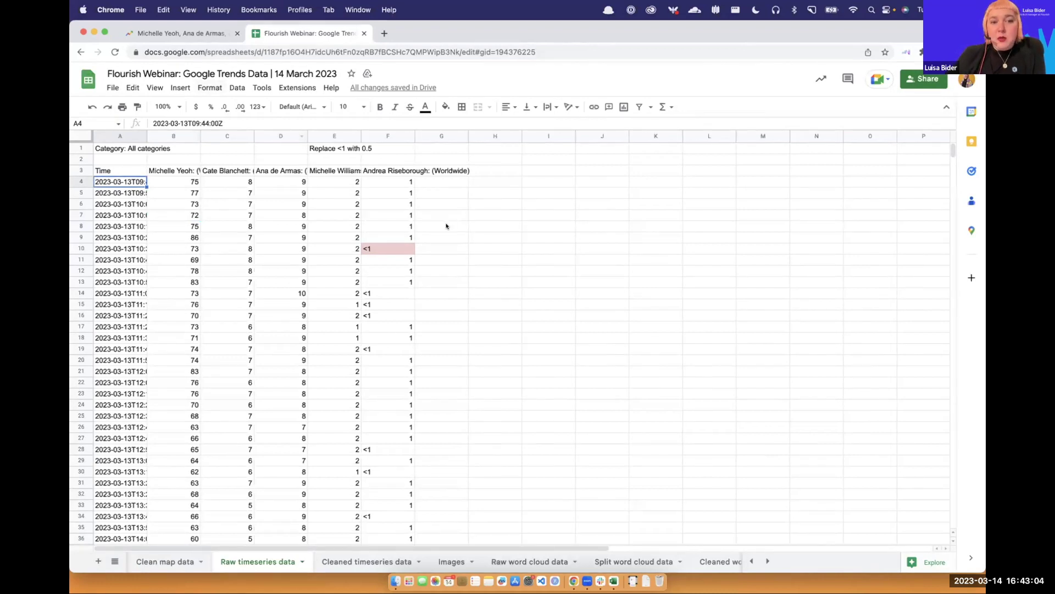
left_click(392, 248)
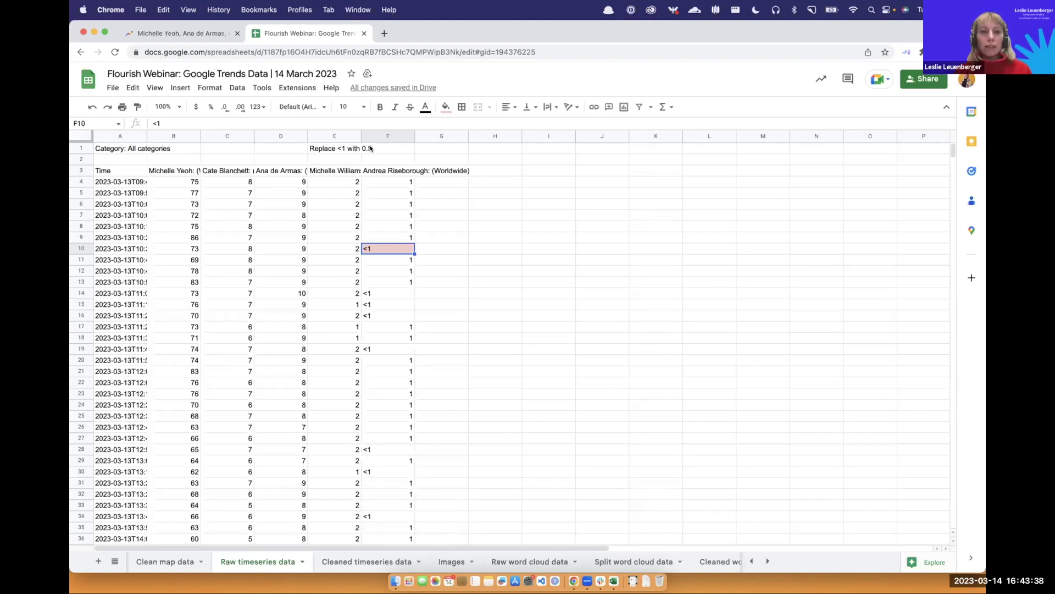
Copy the whole table A1:F15 from the Cleaned timeseries data sheet.
left_click(353, 561)
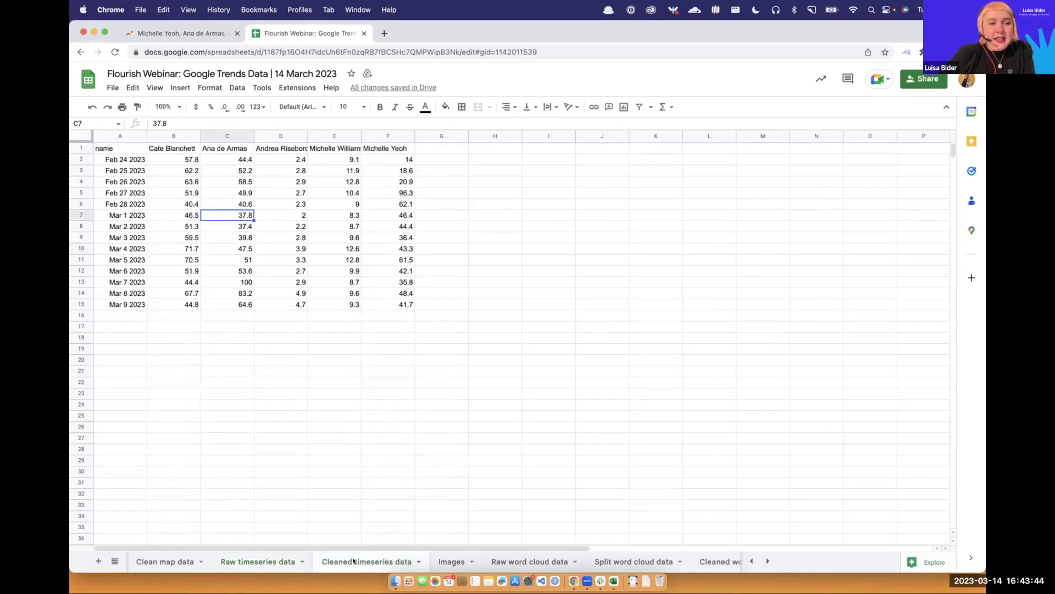
left_click(117, 187)
key("super+a")
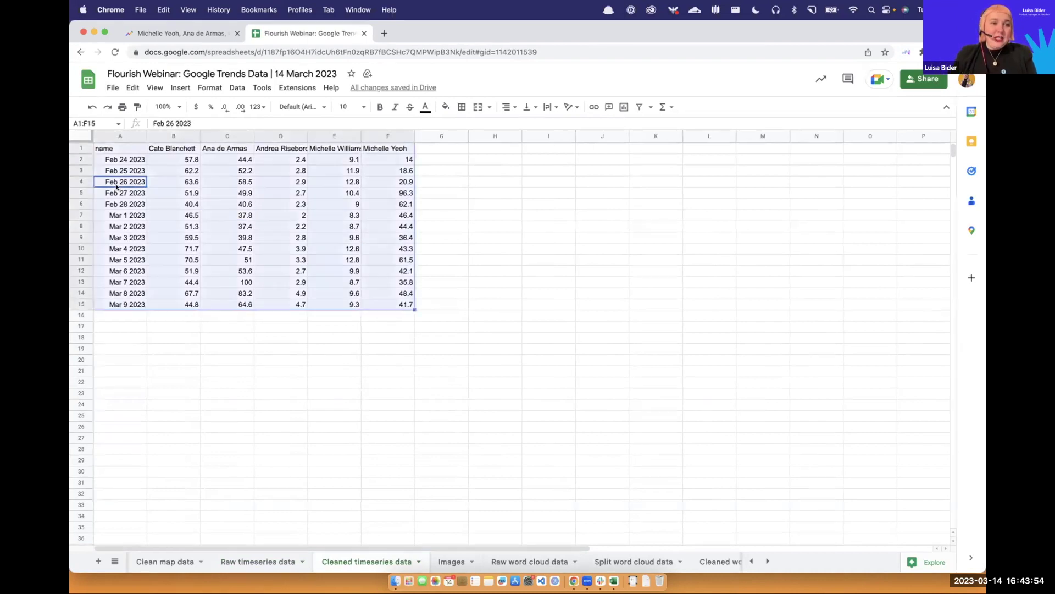
key("super+c")
Switch to the Flourish window and leave the word cloud for the My projects overview.
key("ctrl+Right")
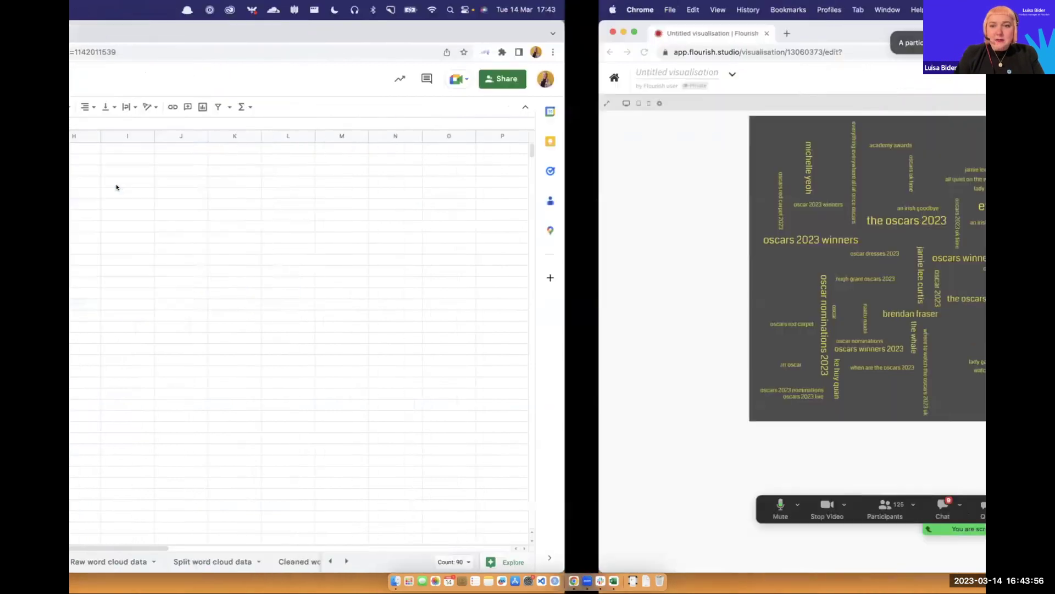
left_click(85, 78)
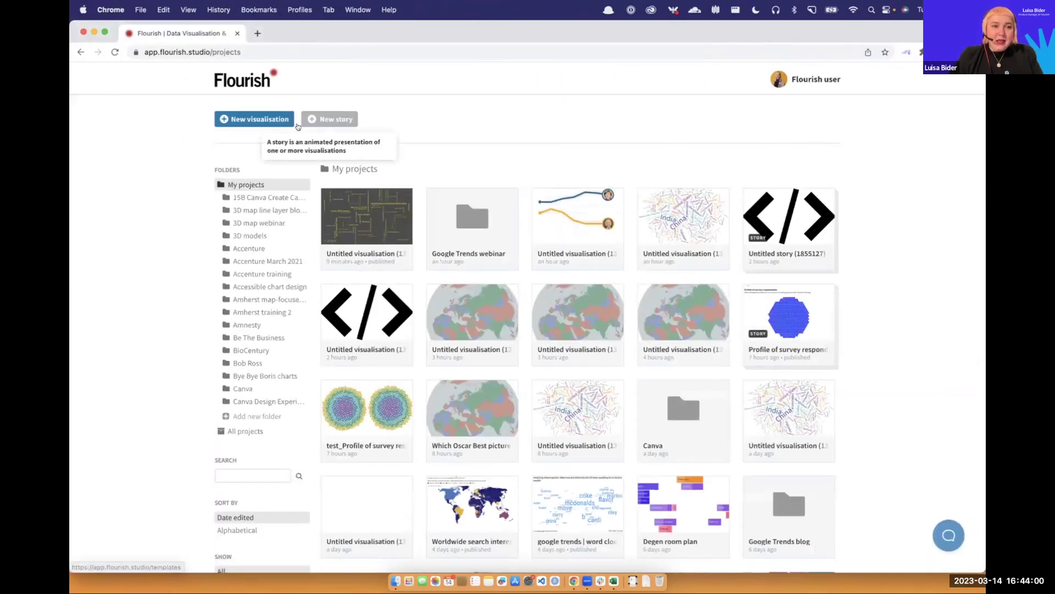
Create a new visualisation from the Line chart race template.
left_click(295, 126)
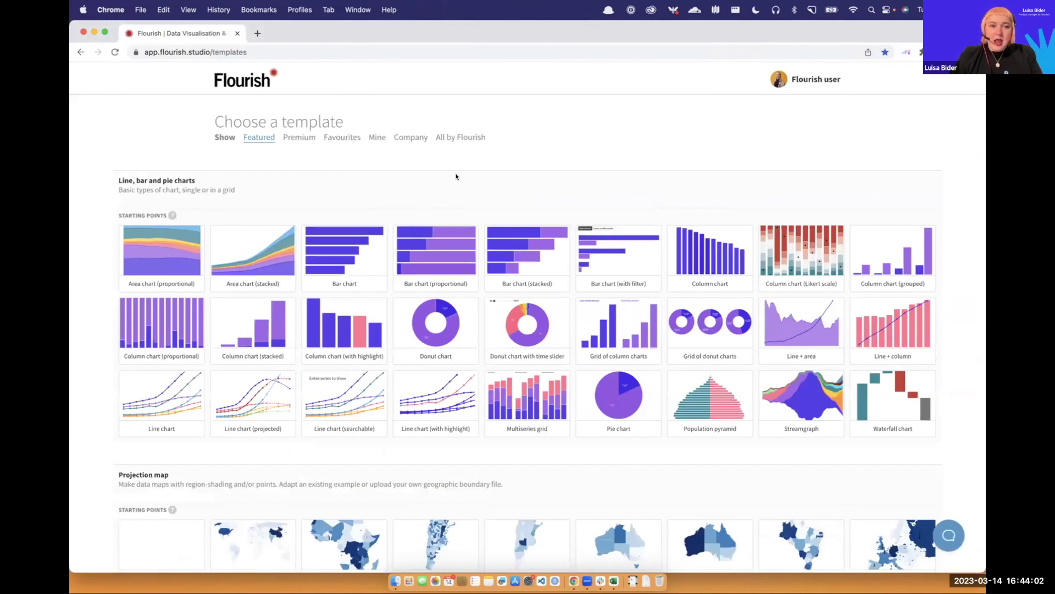
scroll(456, 177, "down", 15)
scroll(457, 177, "down", 8)
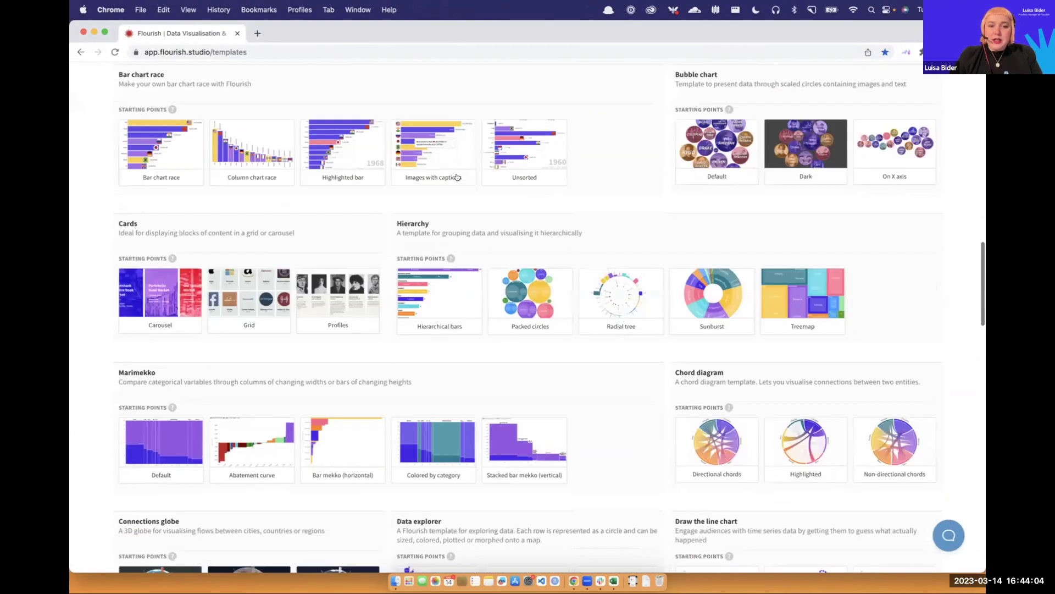
scroll(456, 176, "down", 7)
scroll(456, 176, "down", 5)
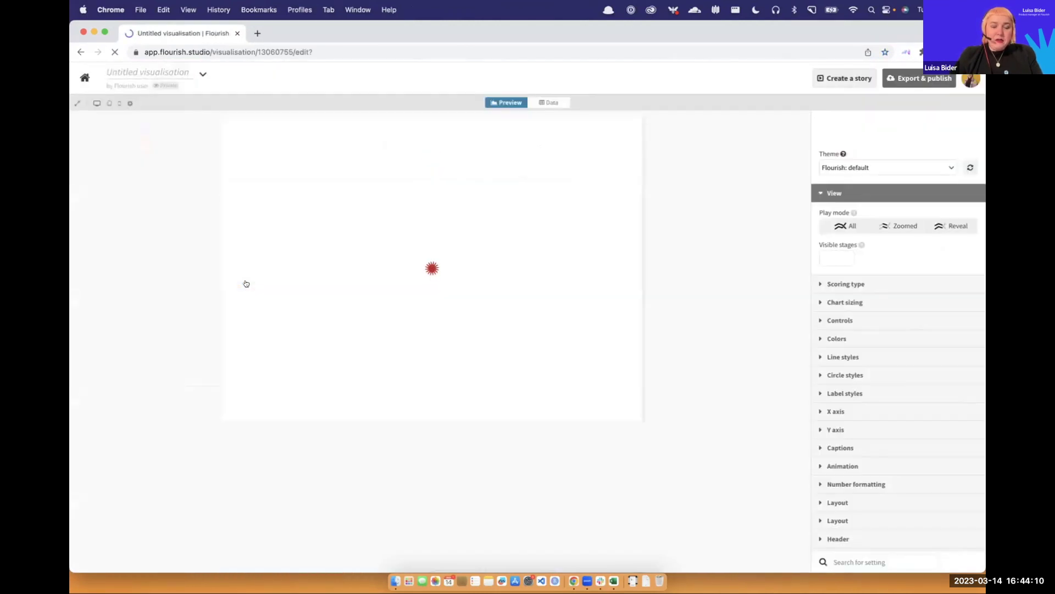
Clear the sample values from the Data sheet and paste the copied cleaned timeseries table starting at cell A1.
left_click(550, 102)
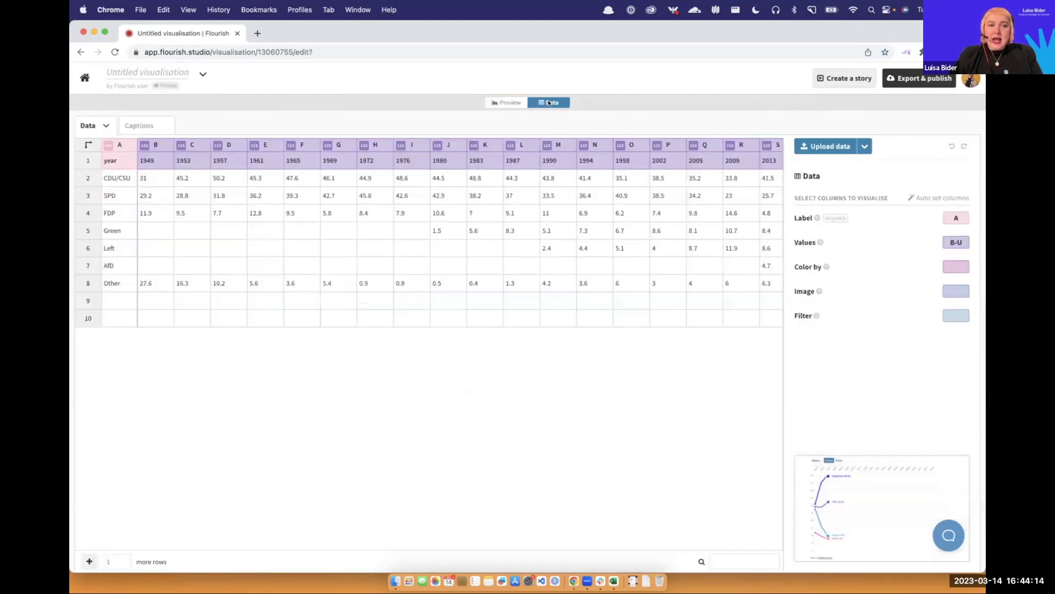
left_click(106, 125)
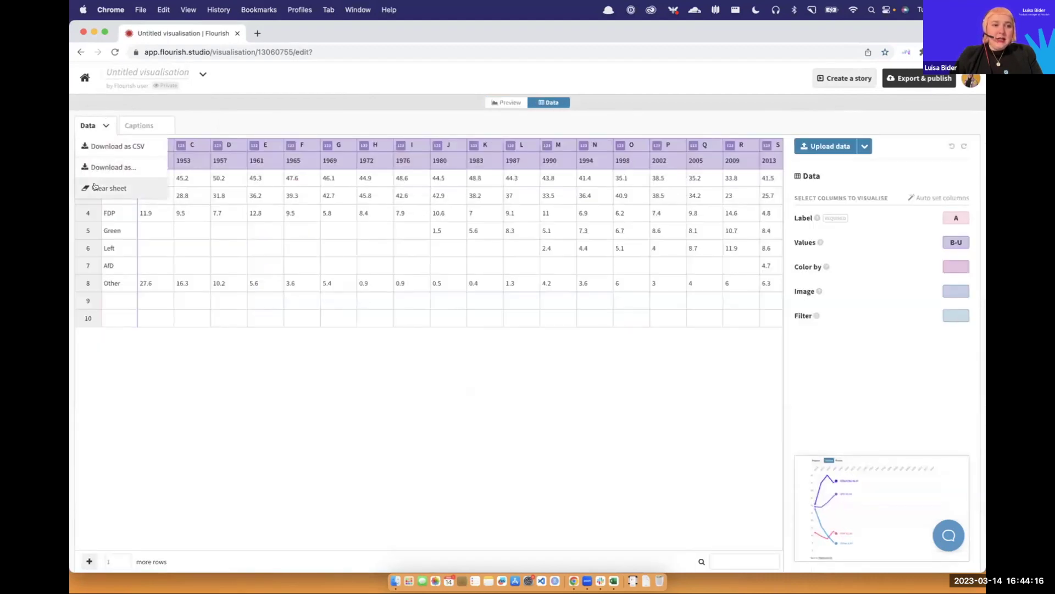
left_click(99, 187)
left_click(119, 160)
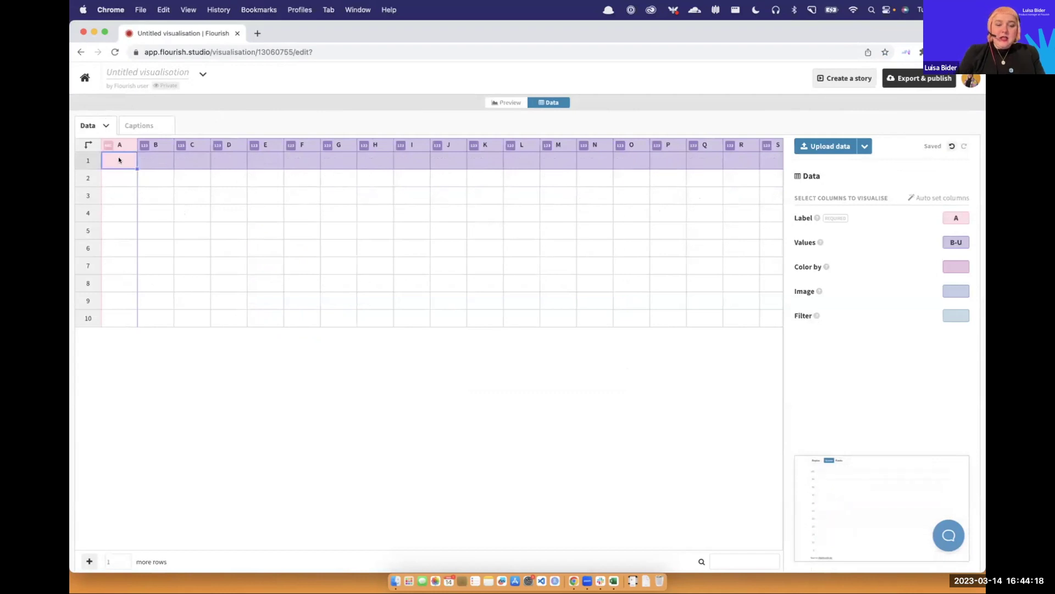
key("super+v")
left_click(445, 356)
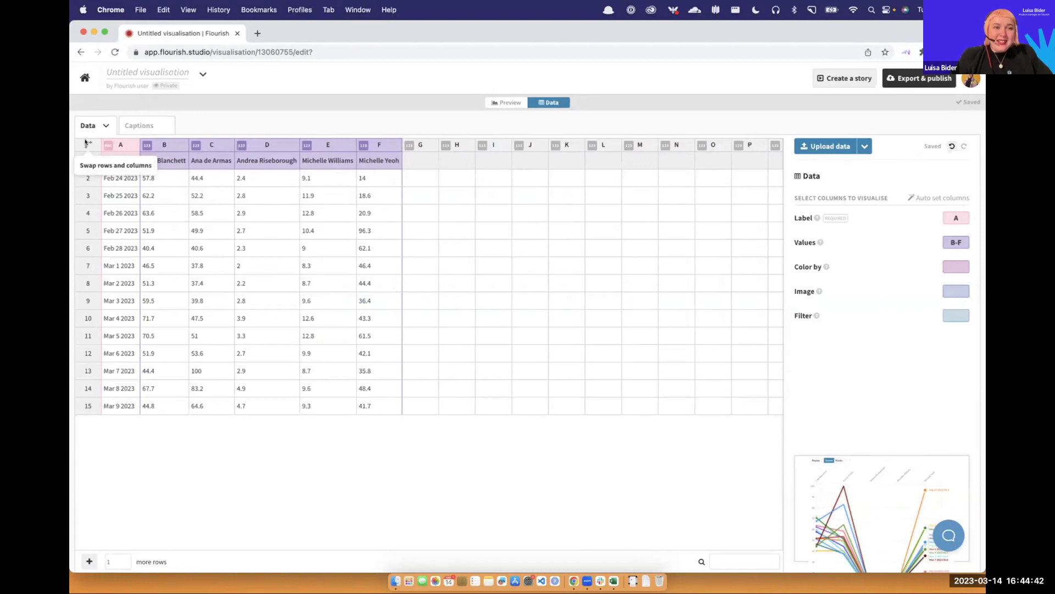
Swap the table's rows and columns, assign column A as the Label, and show the chart preview.
left_click(125, 144)
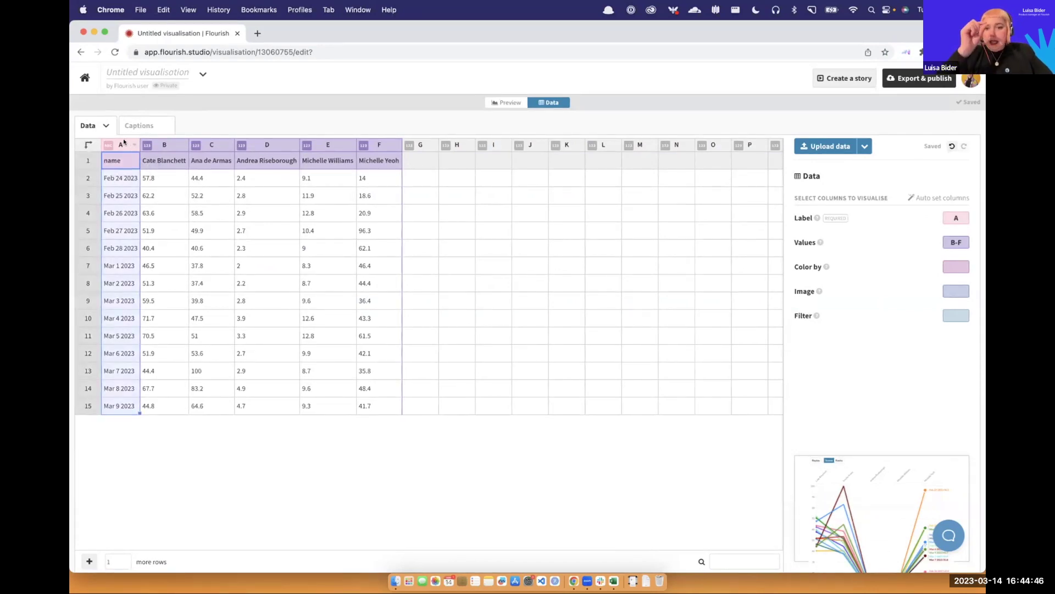
left_click(88, 144)
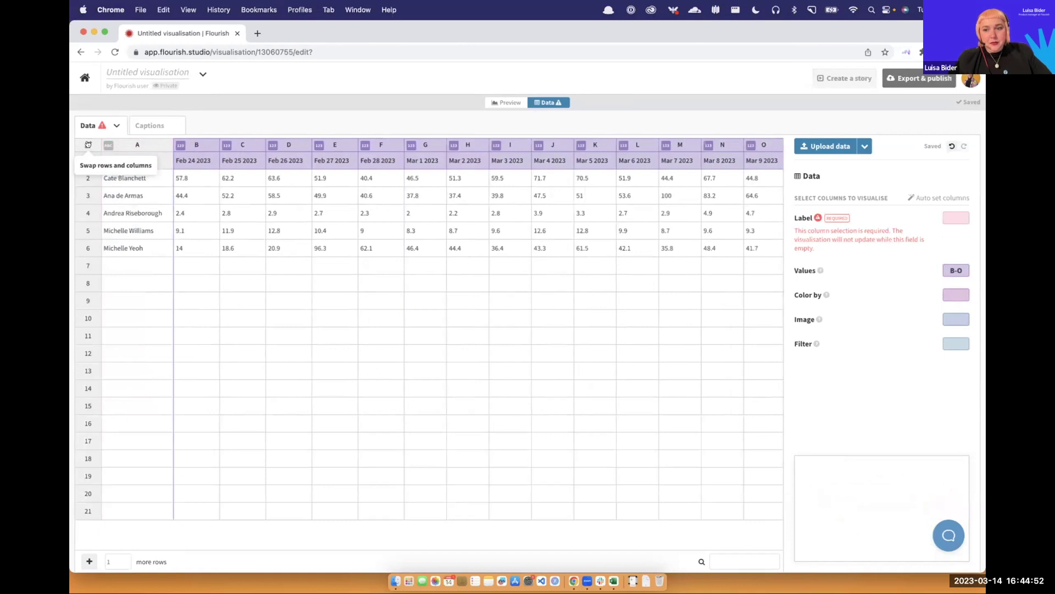
left_click(950, 212)
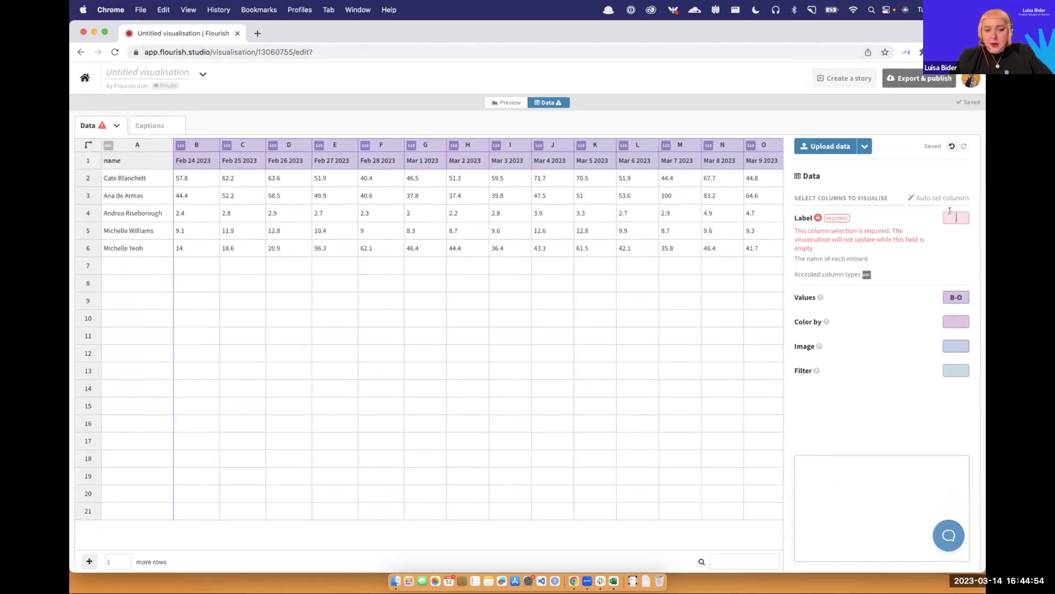
left_click(483, 329)
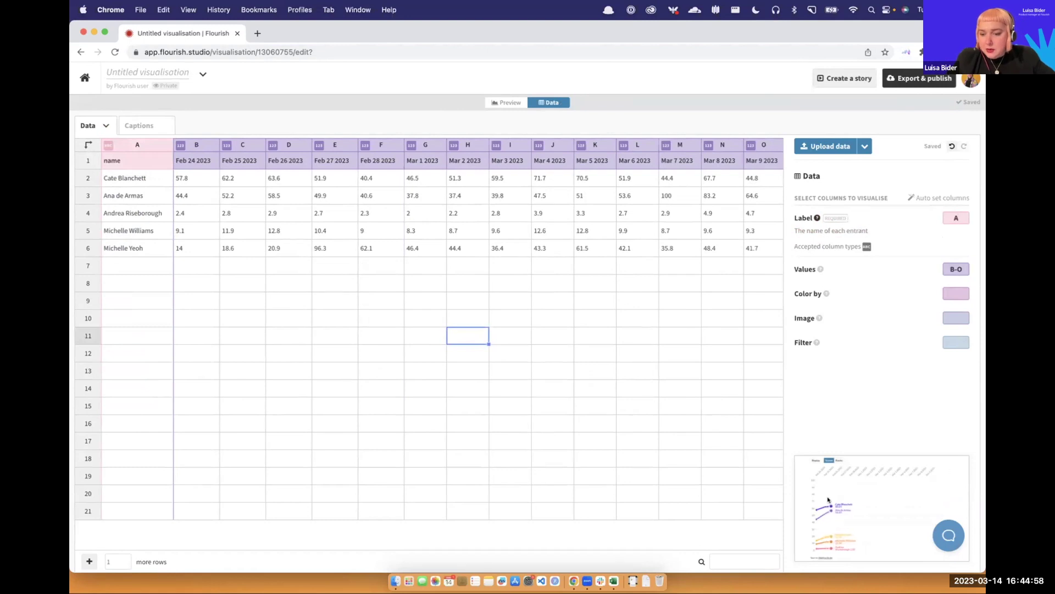
left_click(508, 102)
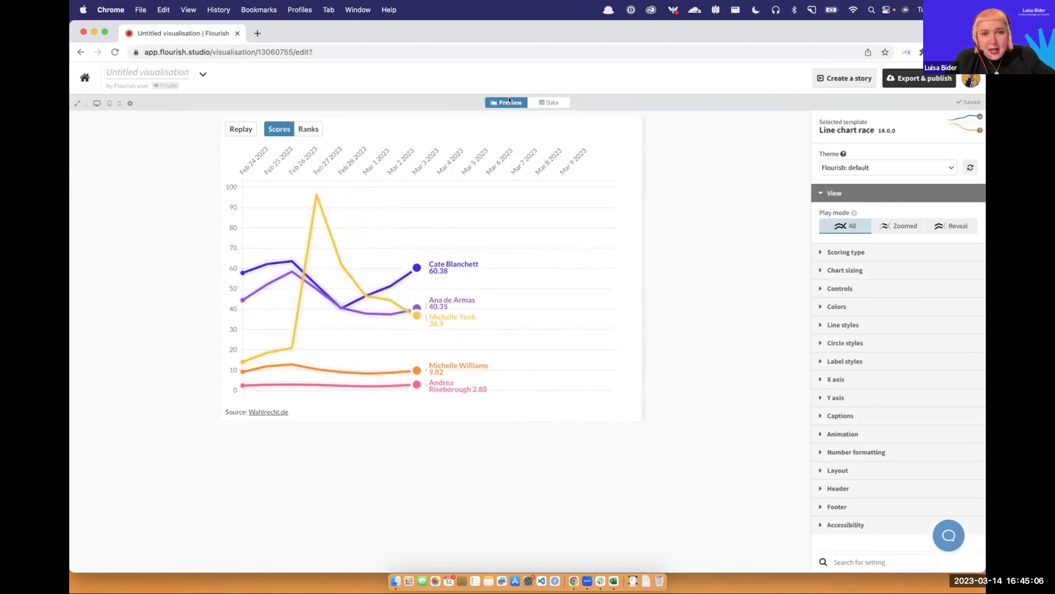
Look at the line chart race recap slide in the presentation and return to the Flourish chart.
key("ctrl+Left")
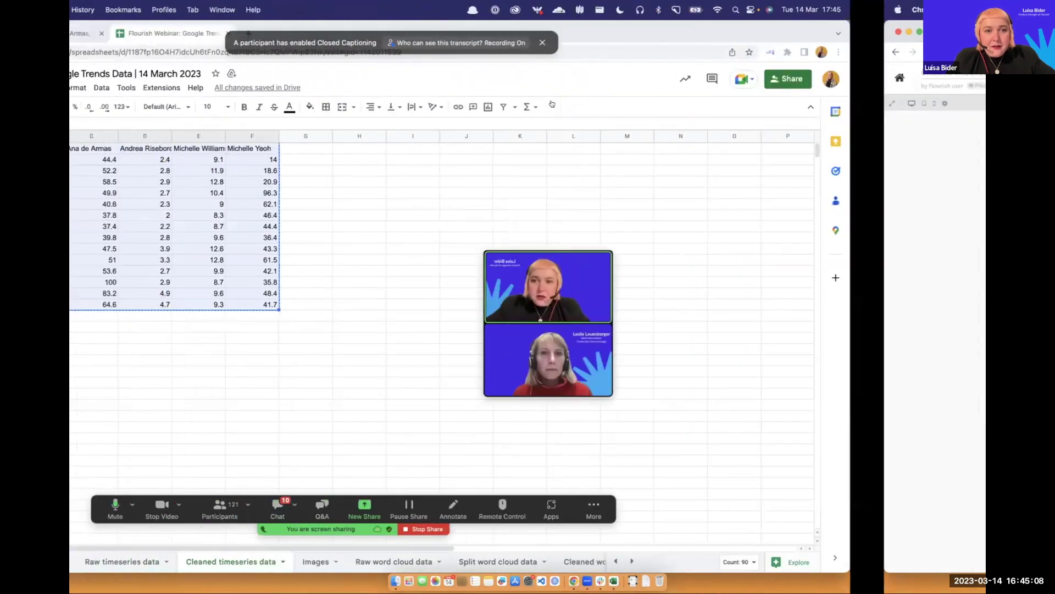
key("ctrl+Left")
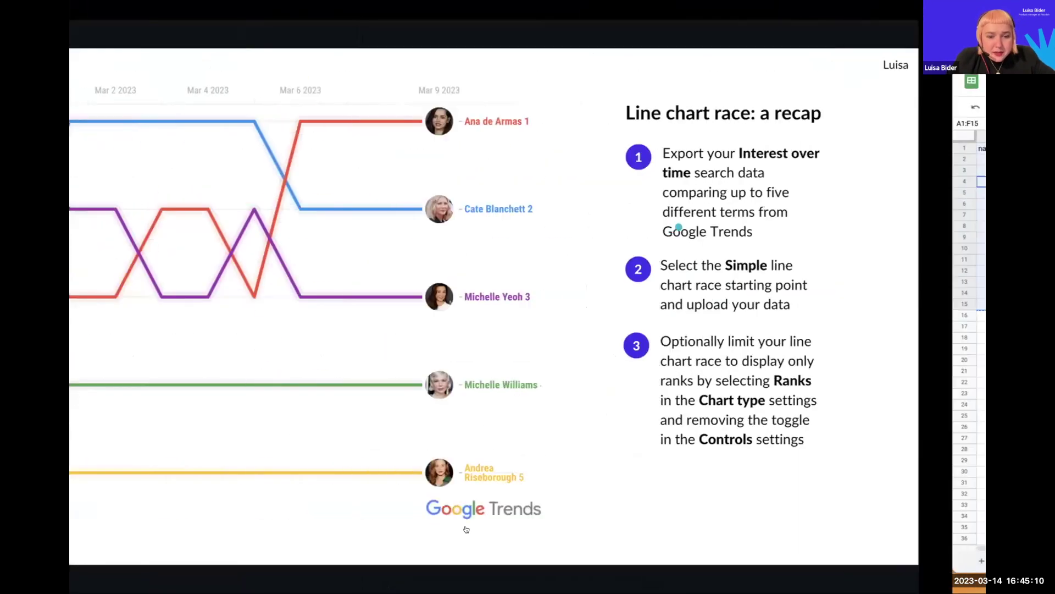
key("ctrl+Right")
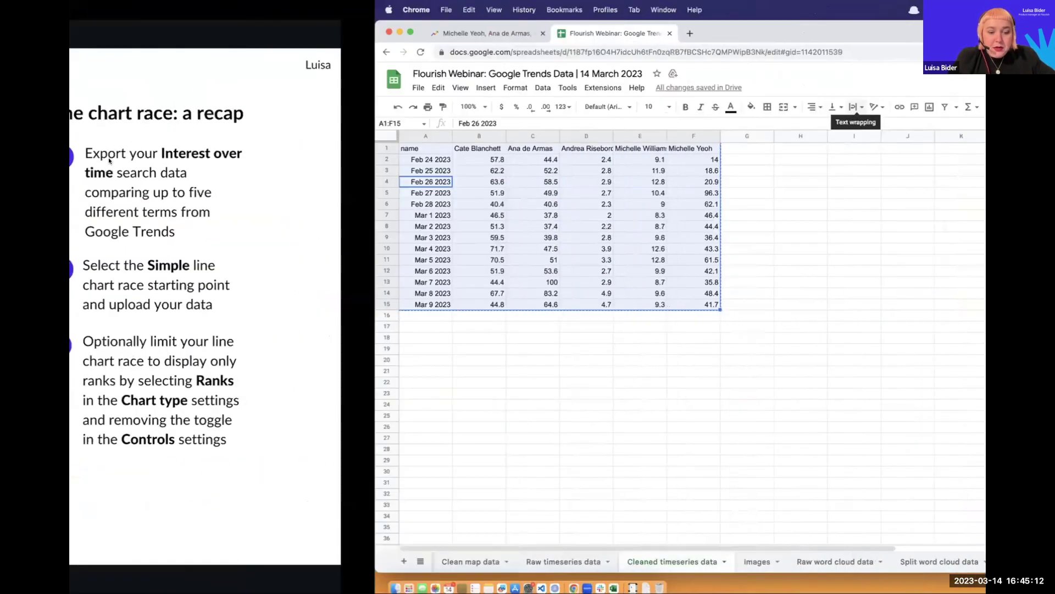
key("alt+Down")
key("ctrl+Right")
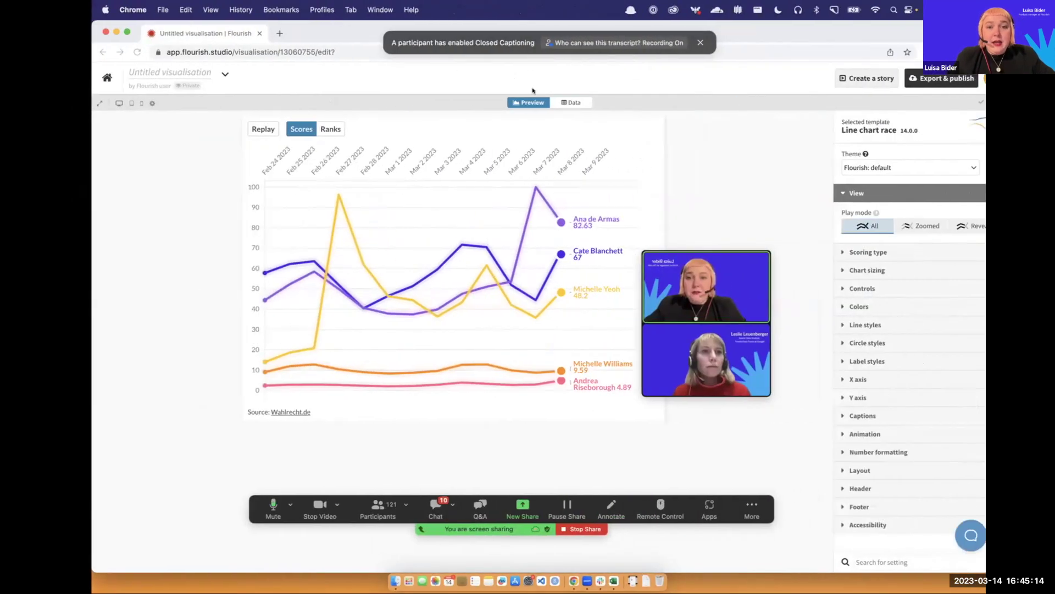
Insert an empty column before the Feb 24 2023 column in the Data sheet.
left_click(542, 102)
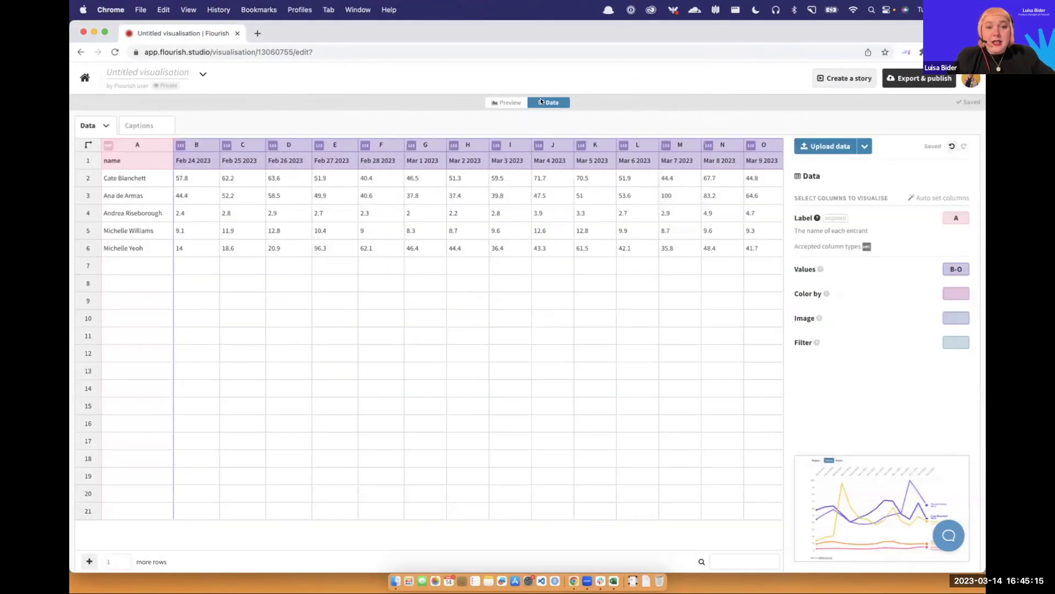
left_click(195, 144)
right_click(197, 145)
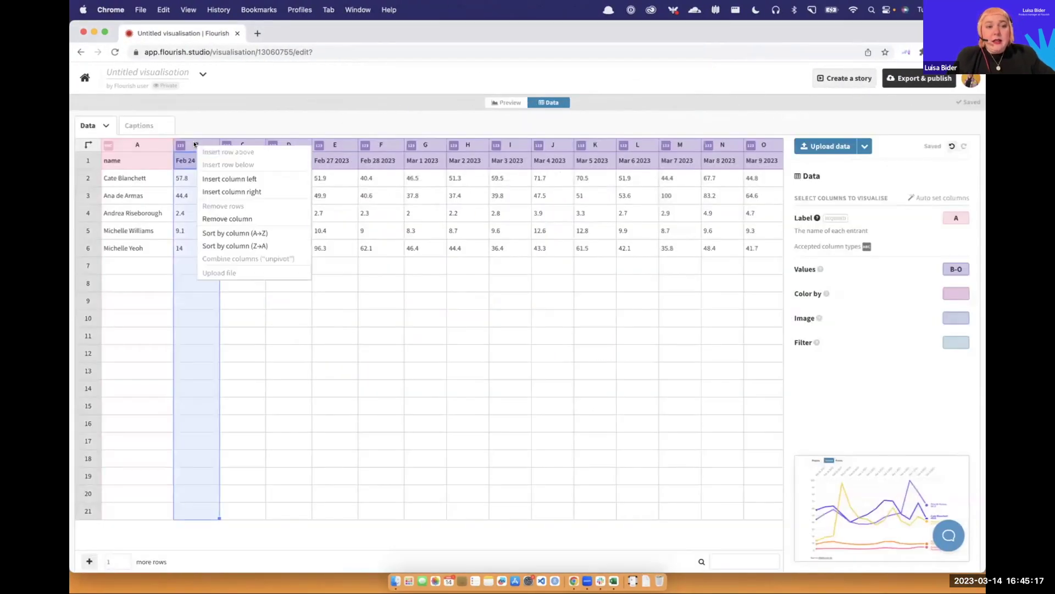
left_click(218, 180)
left_click(184, 177)
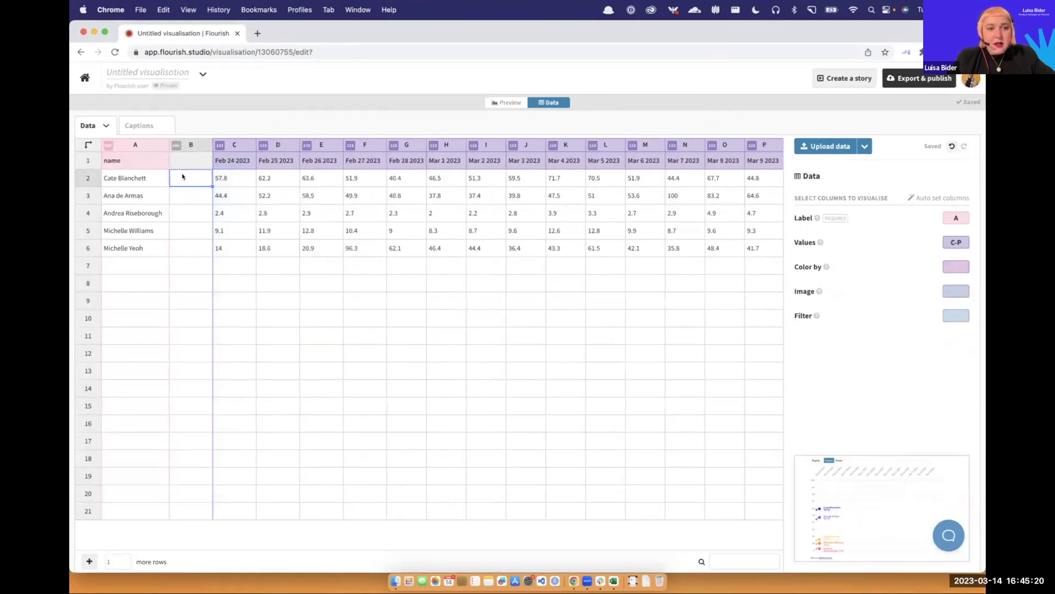
Copy the five image URLs from the spreadsheet's Images sheet and paste them into the empty Flourish column starting at B2.
right_click(183, 176)
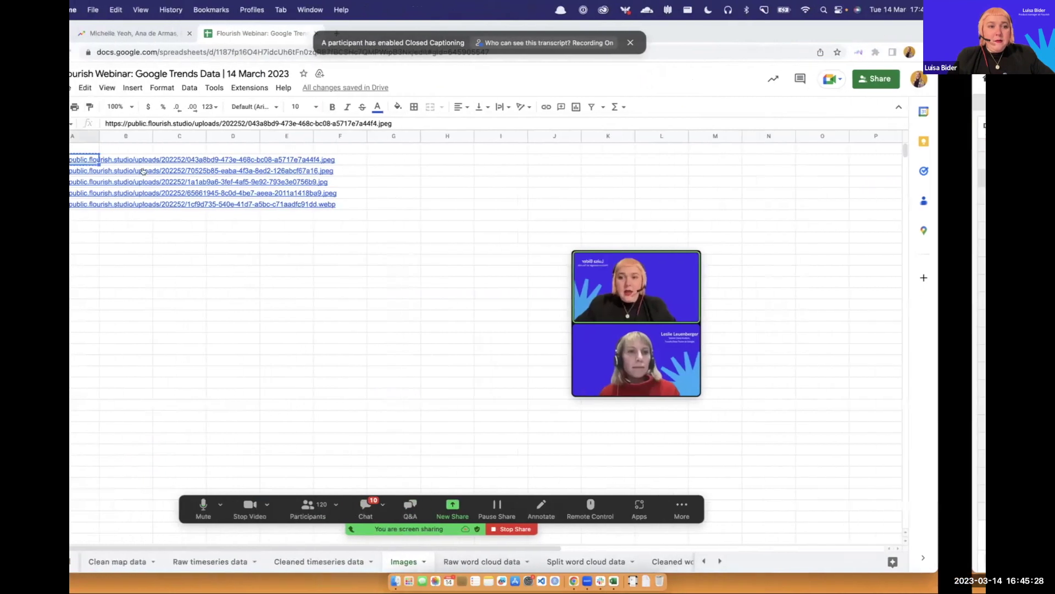
left_click_drag(122, 155, 118, 204)
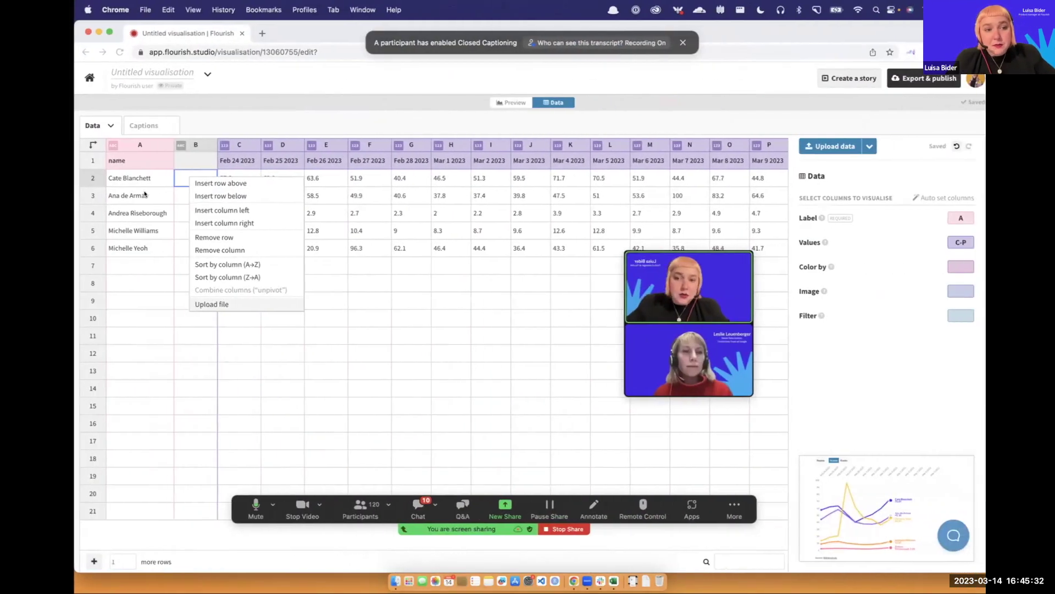
left_click(175, 182)
key("super+v")
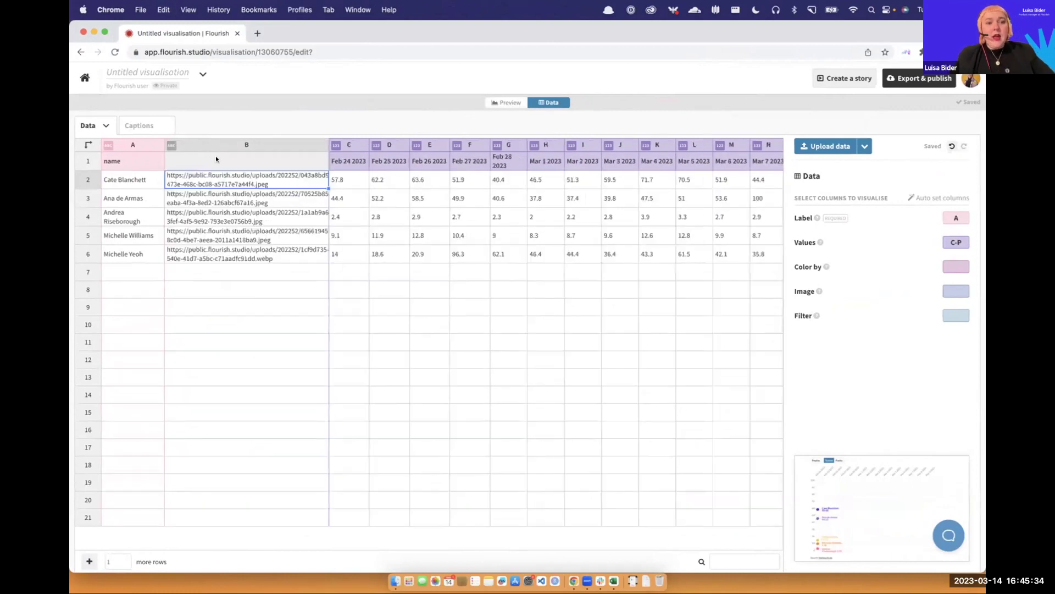
Title column B "Image", assign it as the Image column, and show the chart preview.
double_click(215, 160)
type("Image")
key("Return")
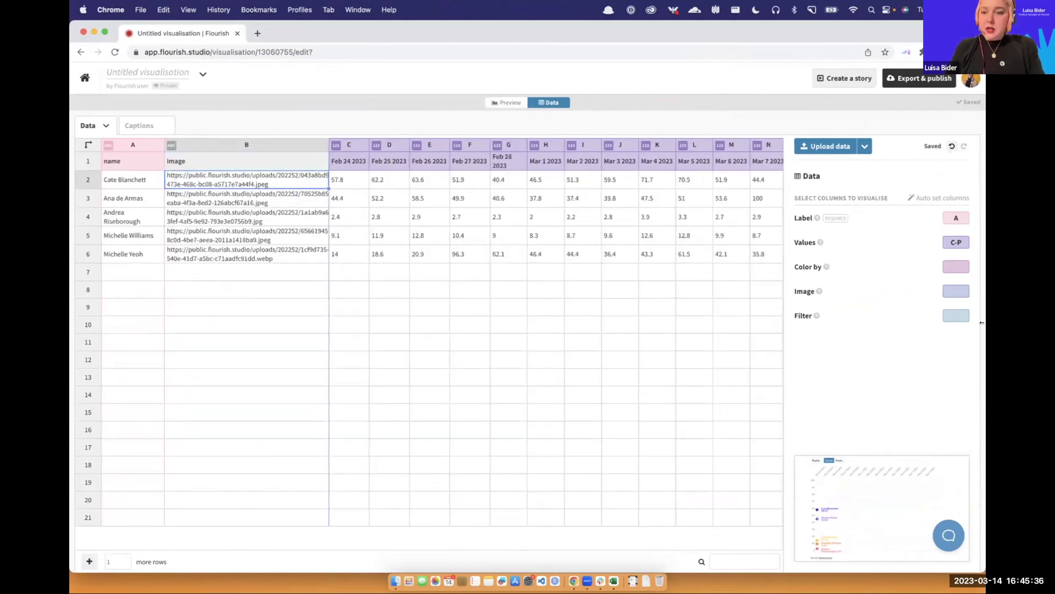
left_click(956, 292)
type("B")
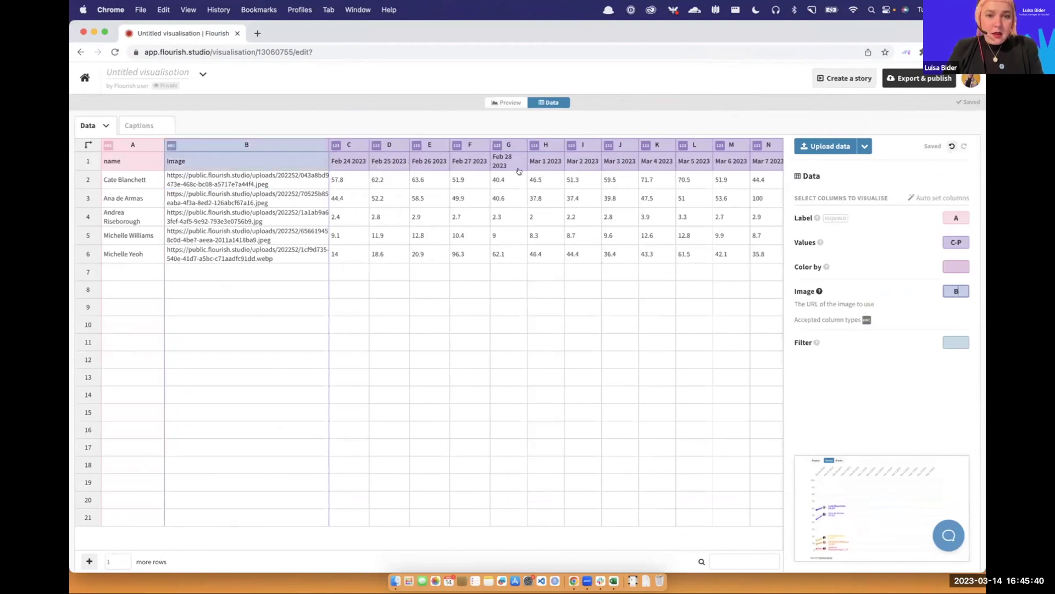
left_click(501, 103)
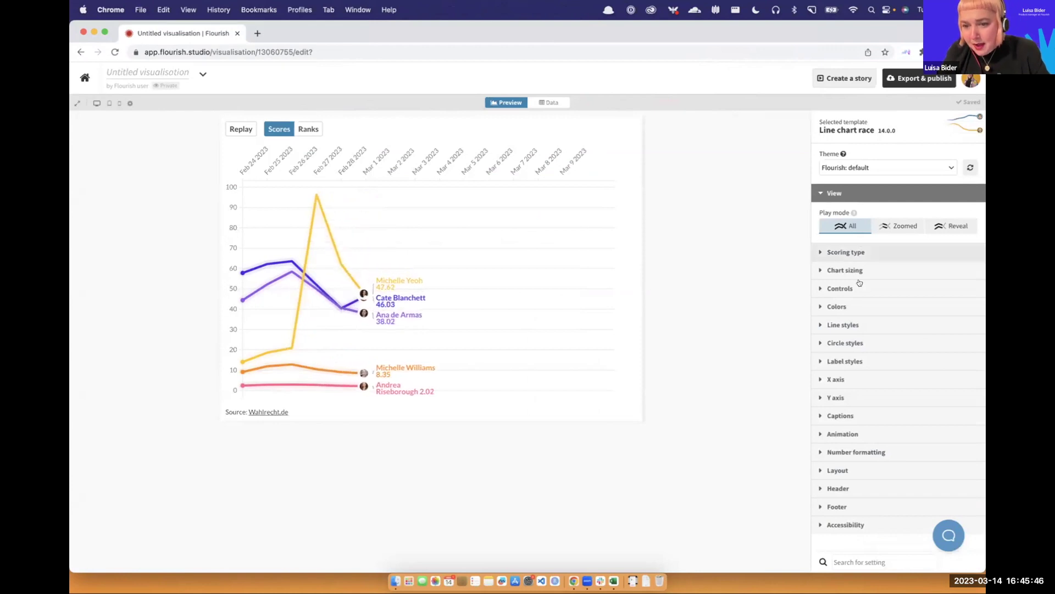
Enlarge the line-end portraits by setting the circle end radius to 2.
left_click(858, 342)
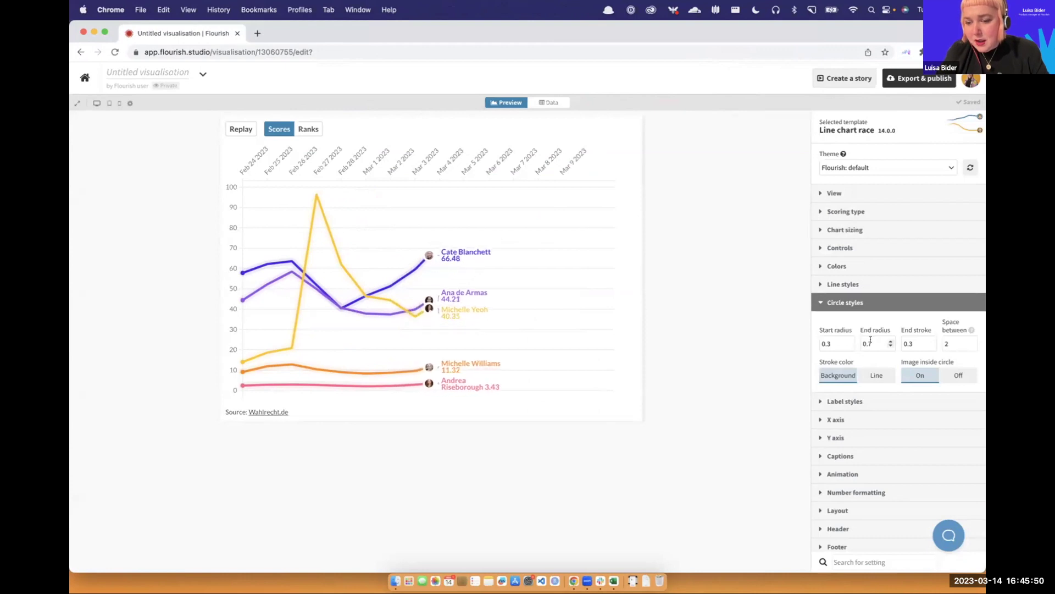
key("BackSpace")
key("BackSpace")
key("BackSpace")
type("1")
key("BackSpace")
type("2")
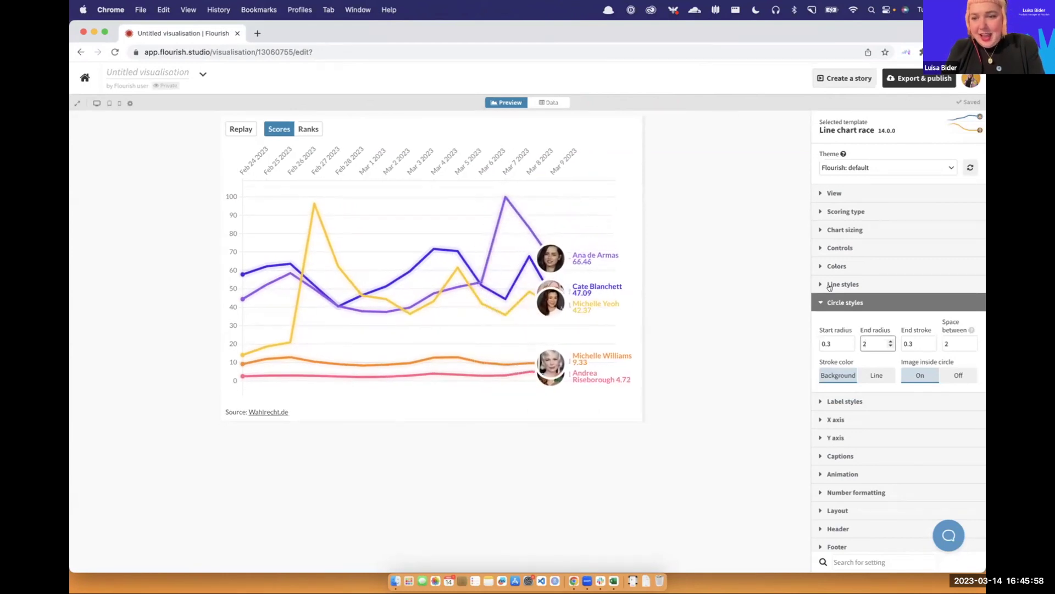
left_click(839, 303)
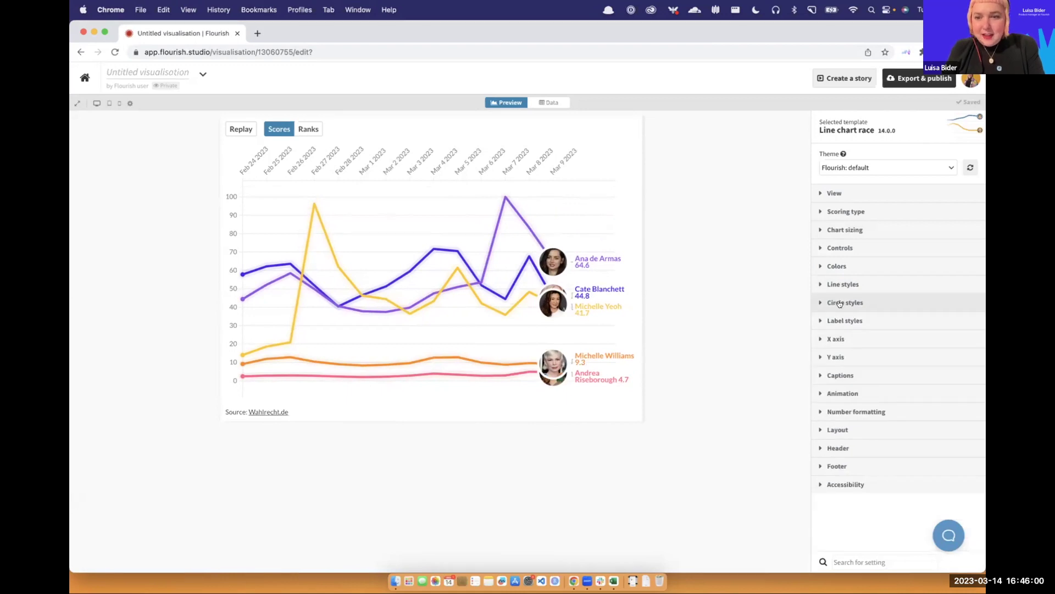
Replace the footer's source name with "Google Trends" and clear the source URL.
left_click(841, 466)
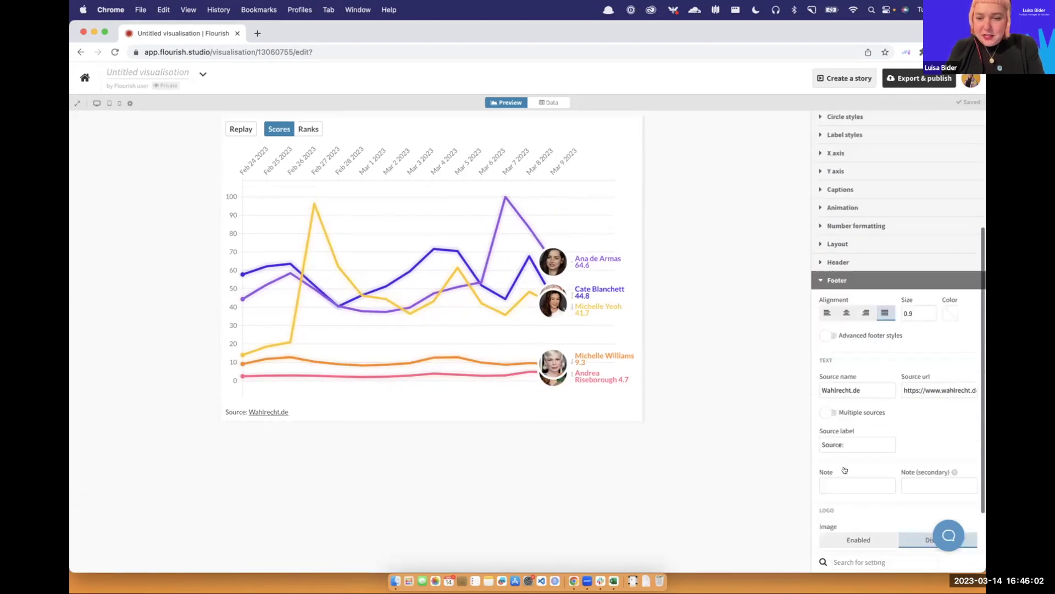
left_click(849, 340)
key("super+a")
key("BackSpace")
key("Tab")
key("BackSpace")
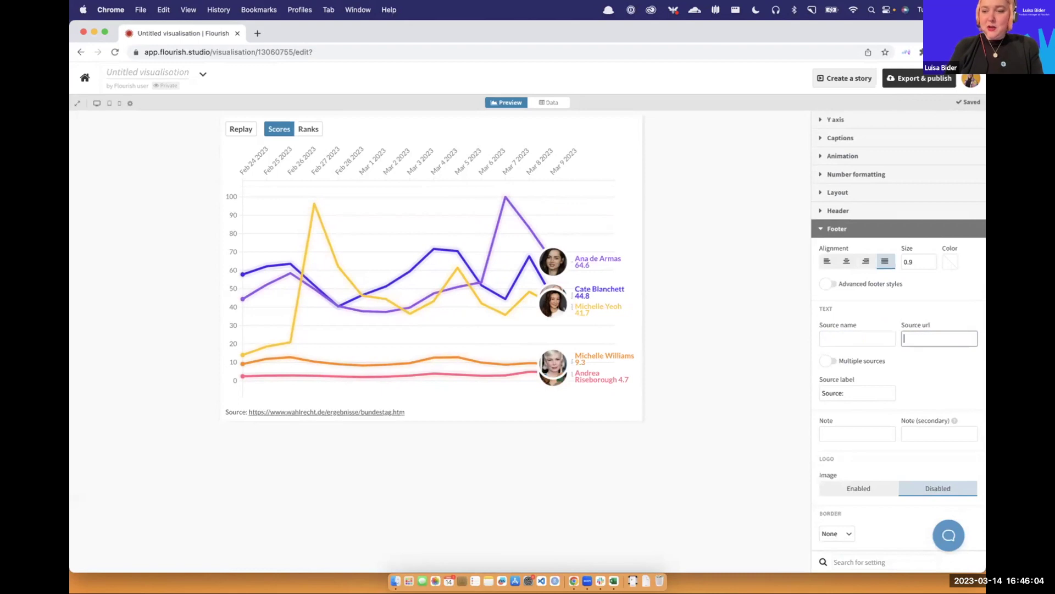
left_click(830, 339)
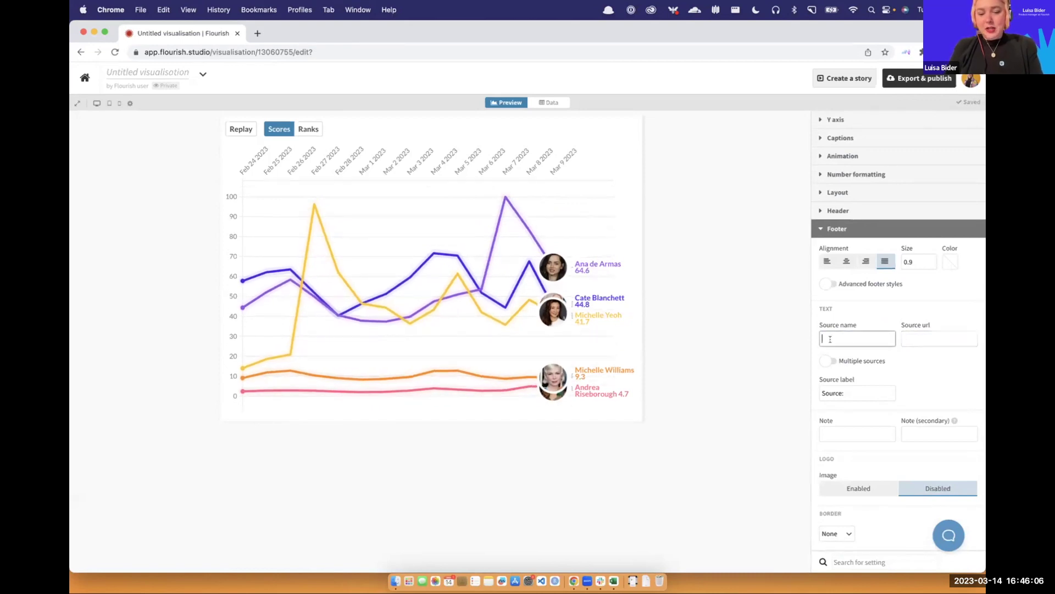
key("Tab")
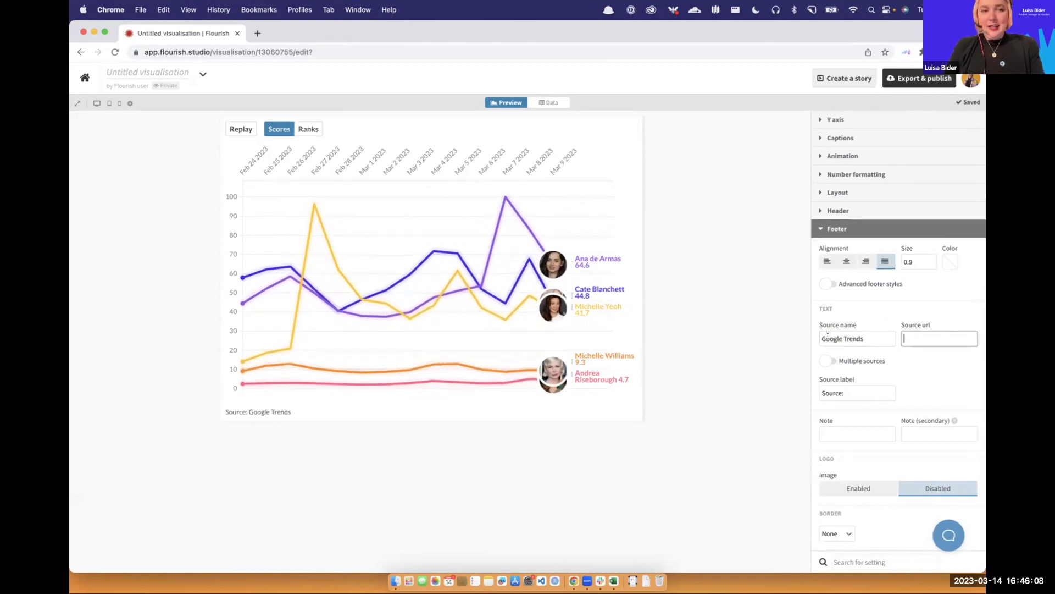
left_click(850, 227)
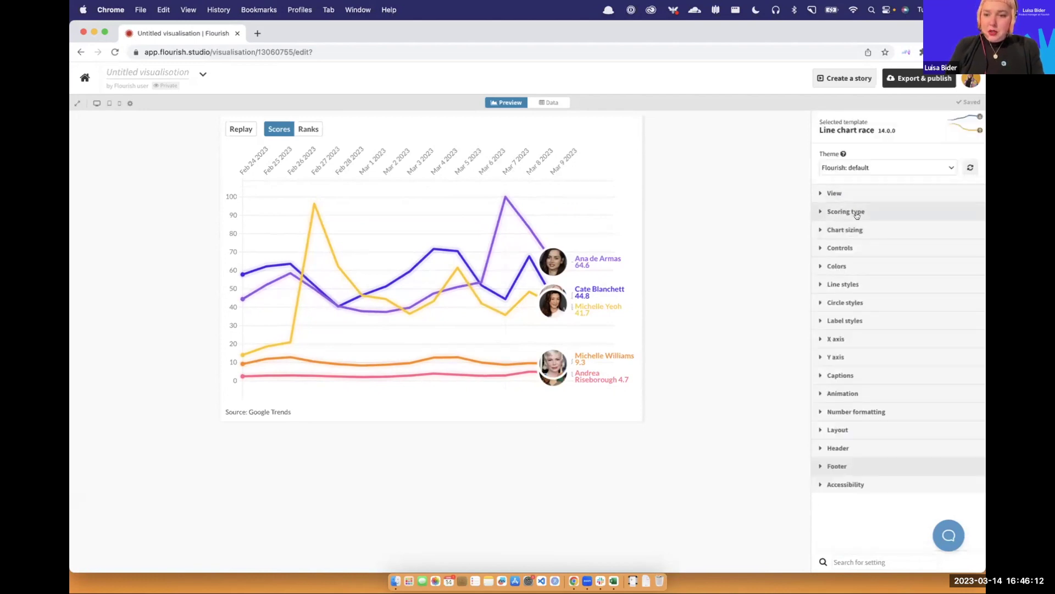
Set the chart mode shown on load to Ranks.
left_click(856, 212)
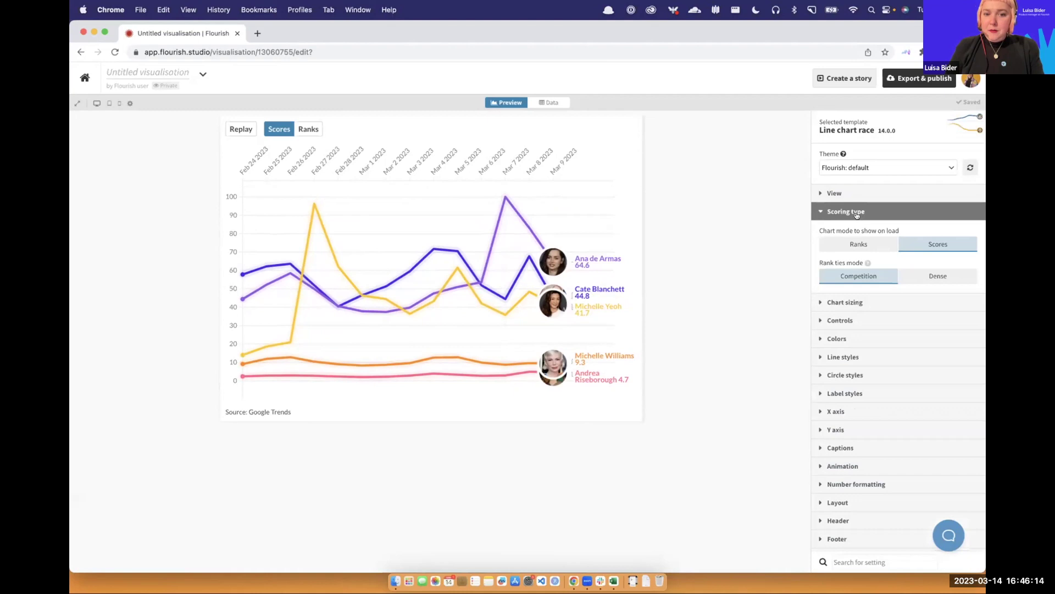
left_click(860, 246)
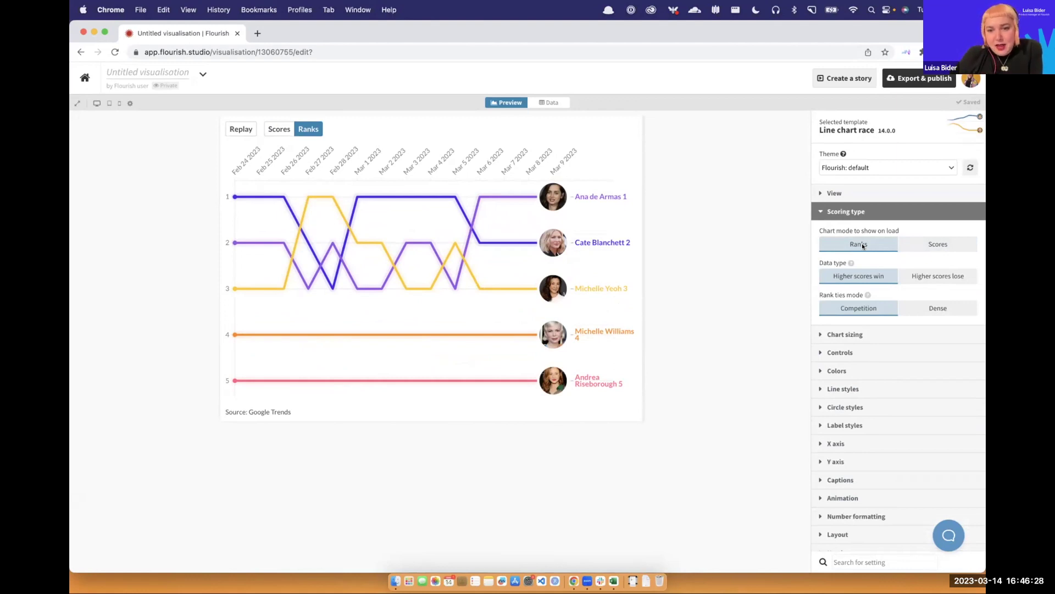
Hide the ranks/scores toggle of the line chart race, keeping the replay control visible.
left_click(850, 352)
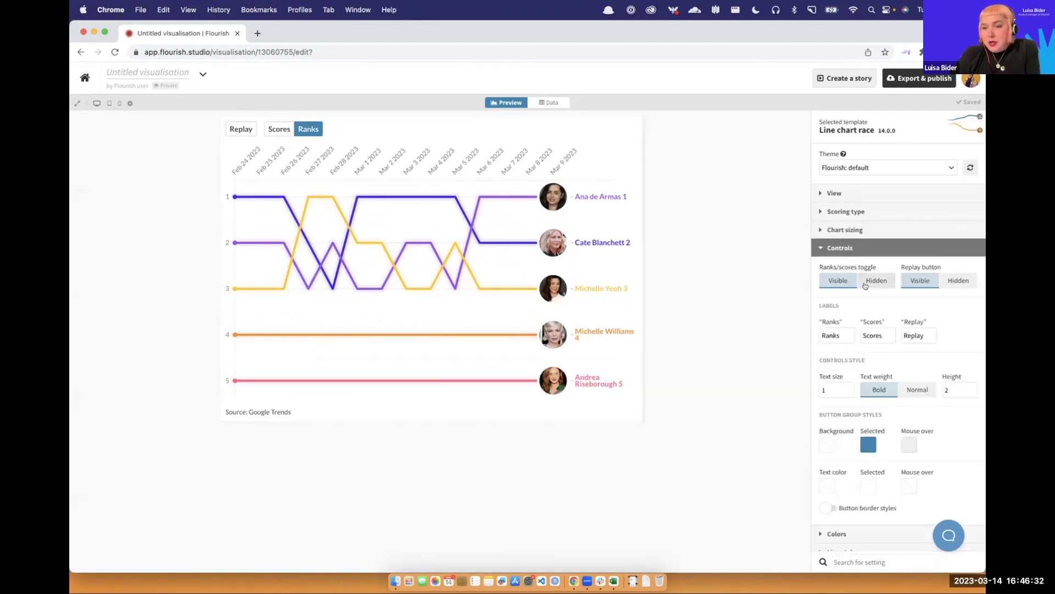
left_click(872, 281)
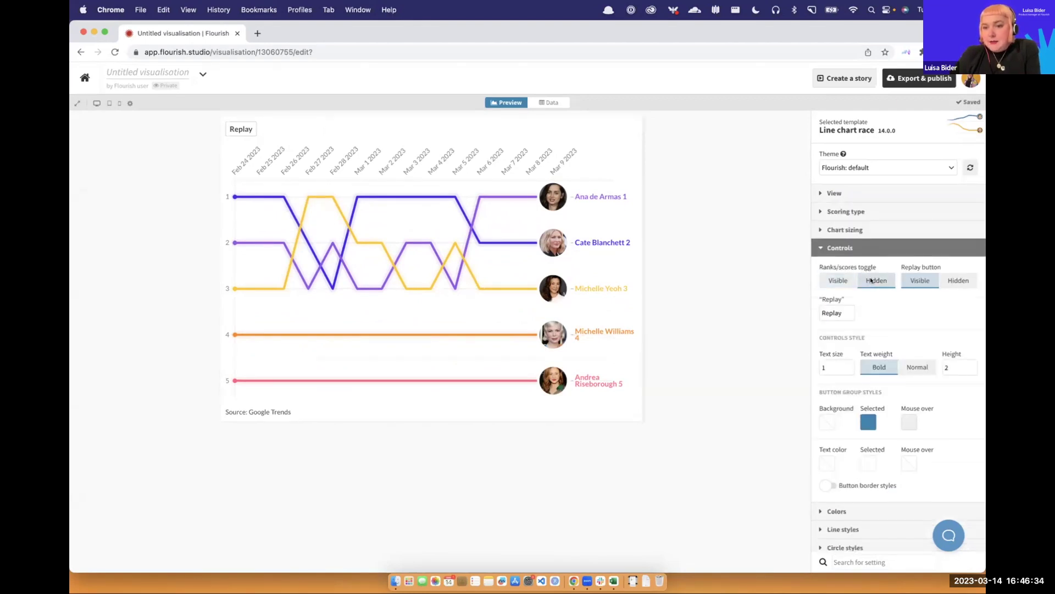
left_click(839, 248)
Replay the race in Zoomed play mode and set the play mode to Reveal.
left_click(833, 196)
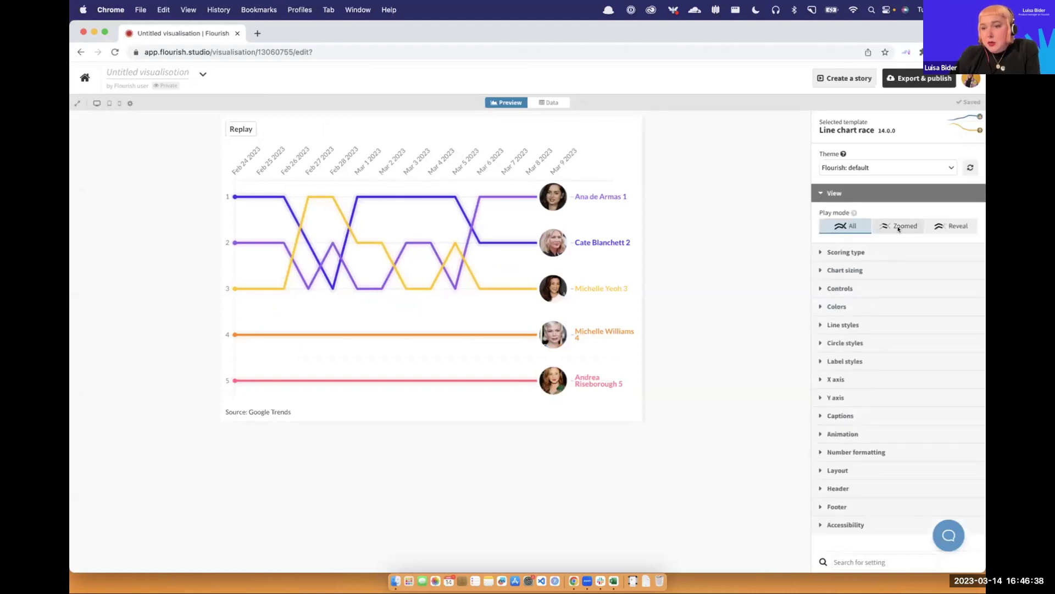
left_click(886, 226)
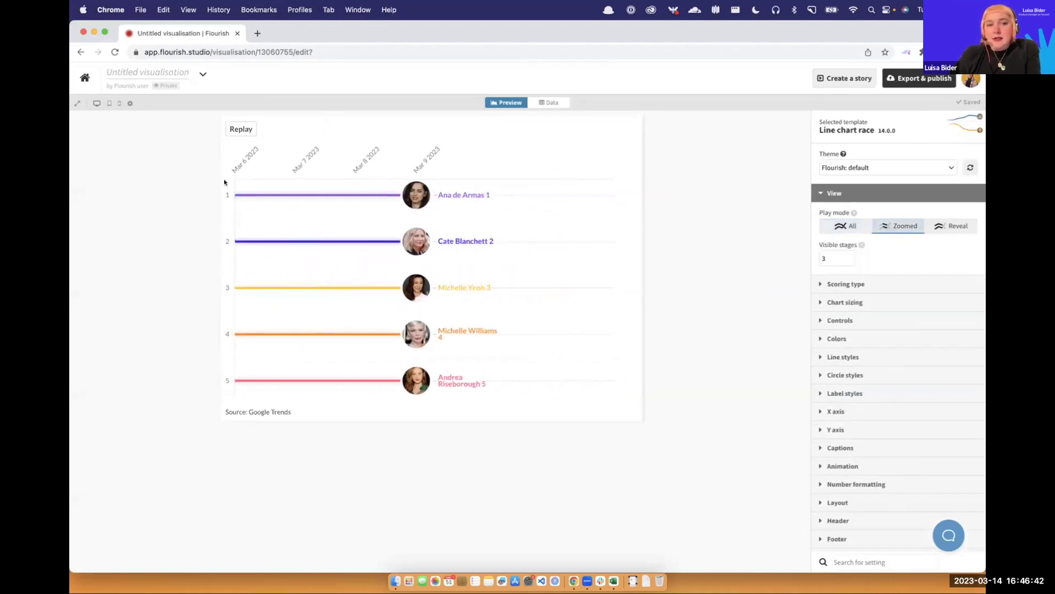
left_click(238, 129)
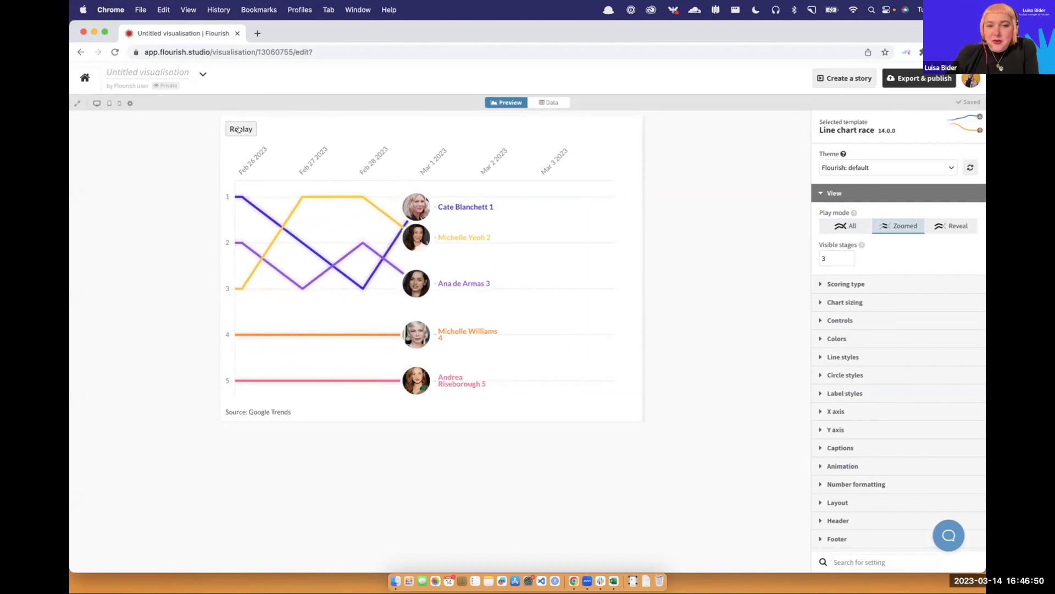
left_click(942, 226)
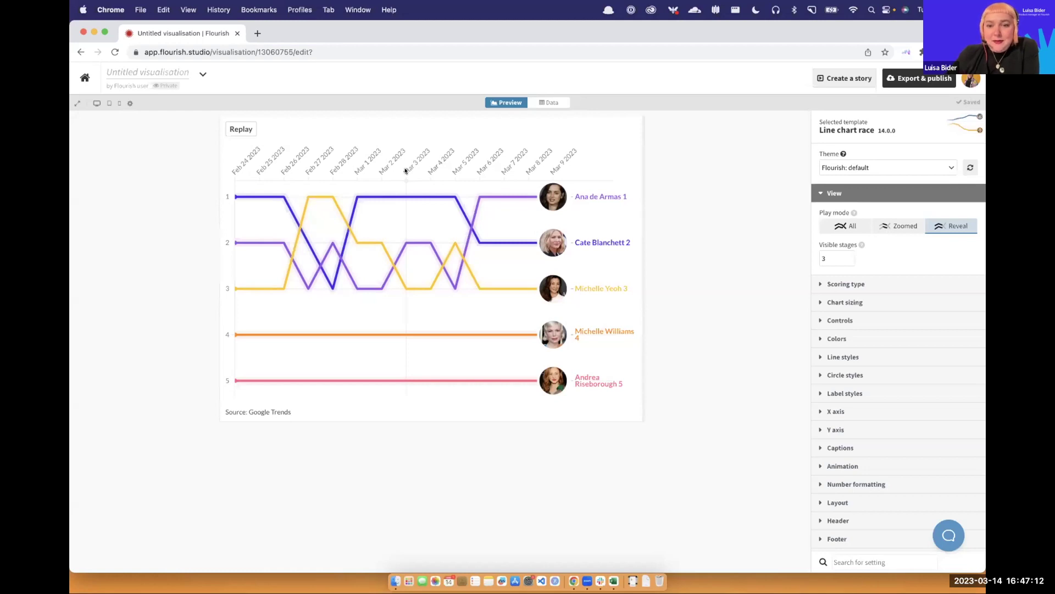
Switch to the Google Trends spreadsheet in Google Sheets and download its Clean map data sheet as a CSV file.
key("ctrl+Left")
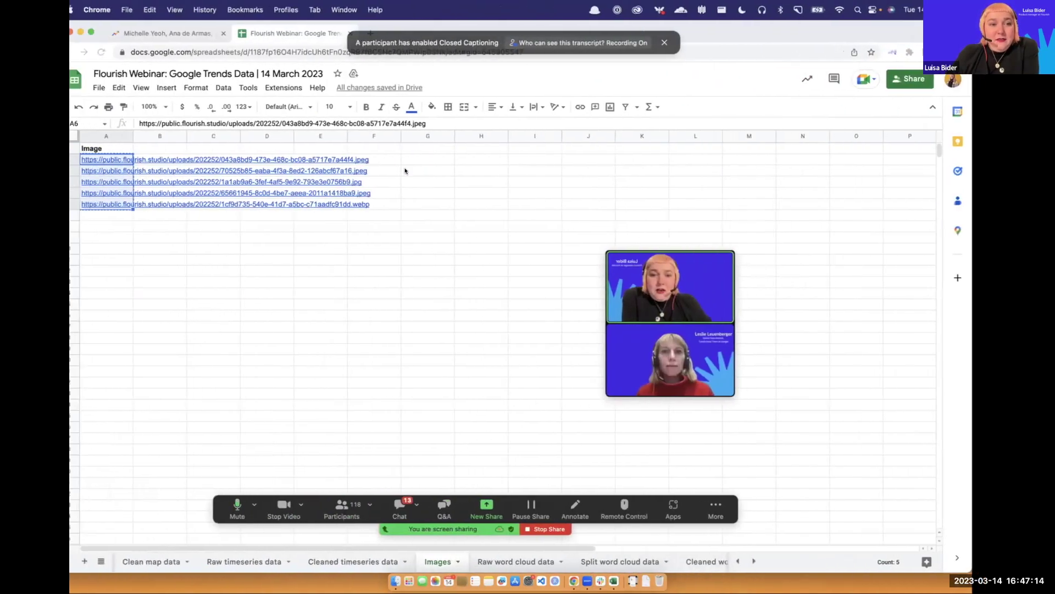
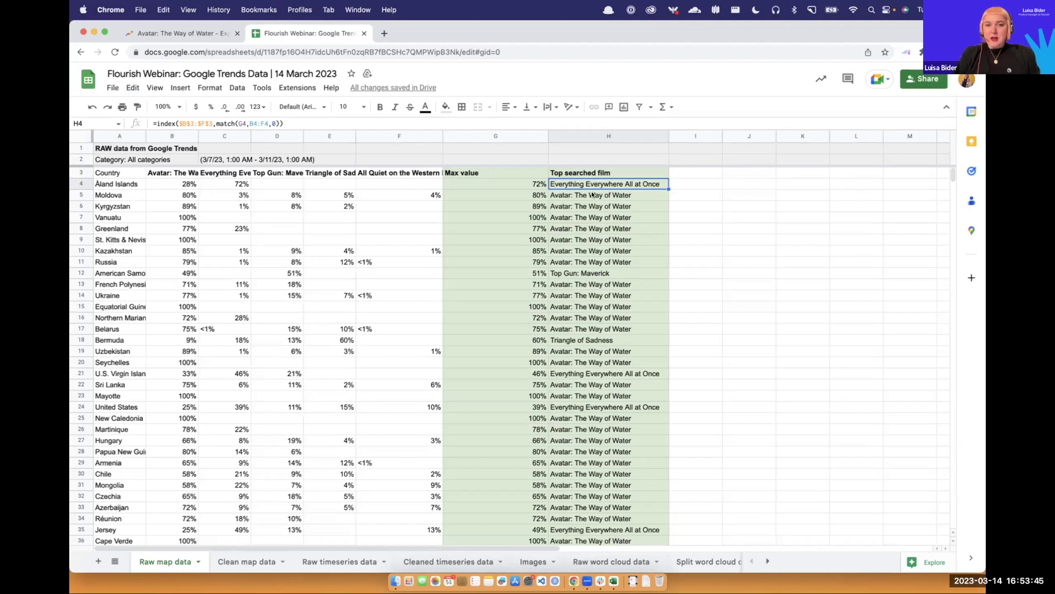
left_click(240, 559)
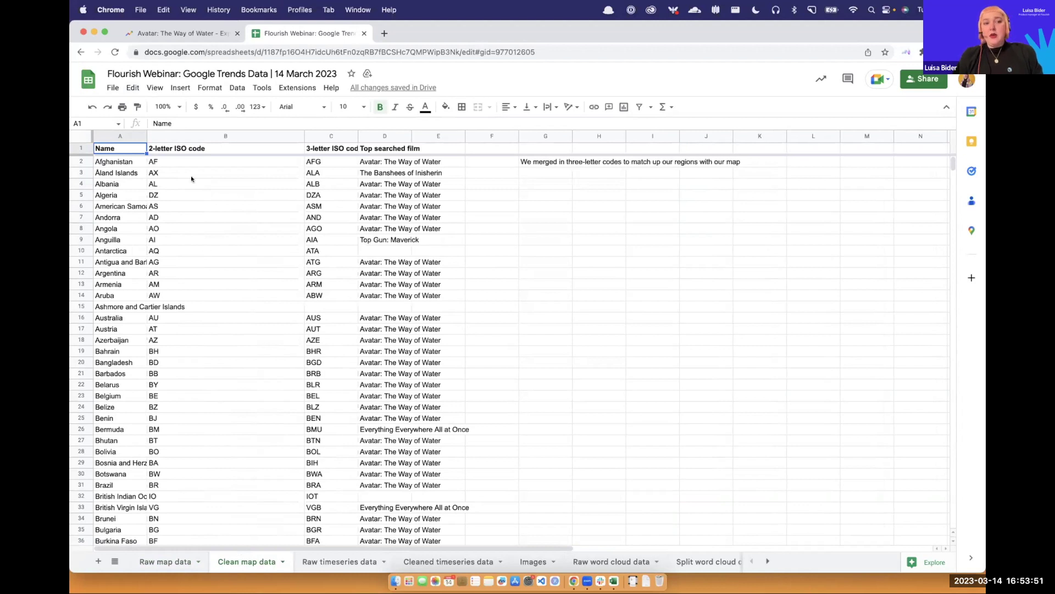
left_click(187, 135)
left_click(333, 134)
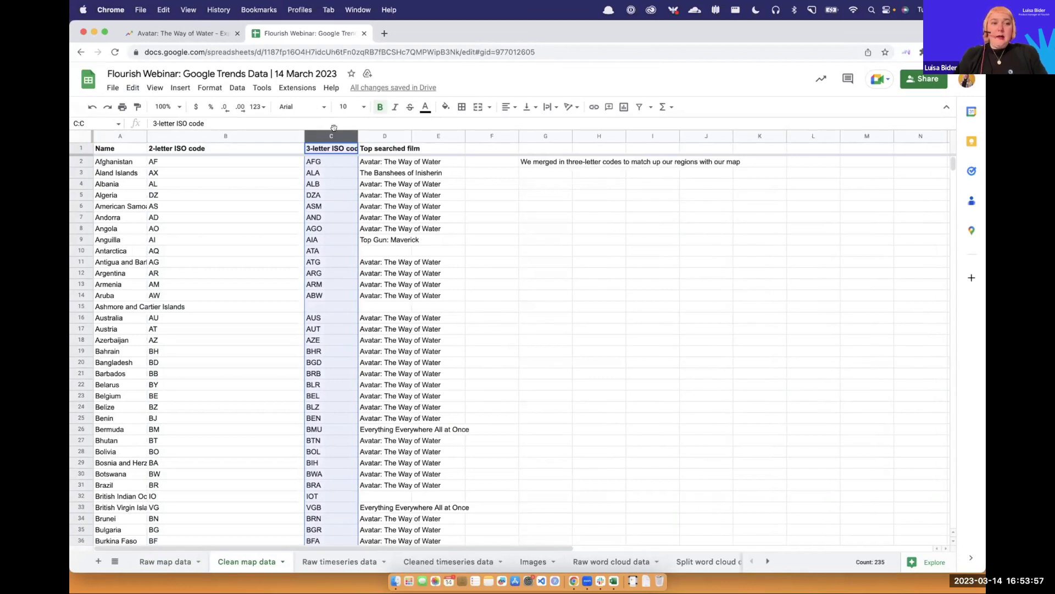
left_click(111, 89)
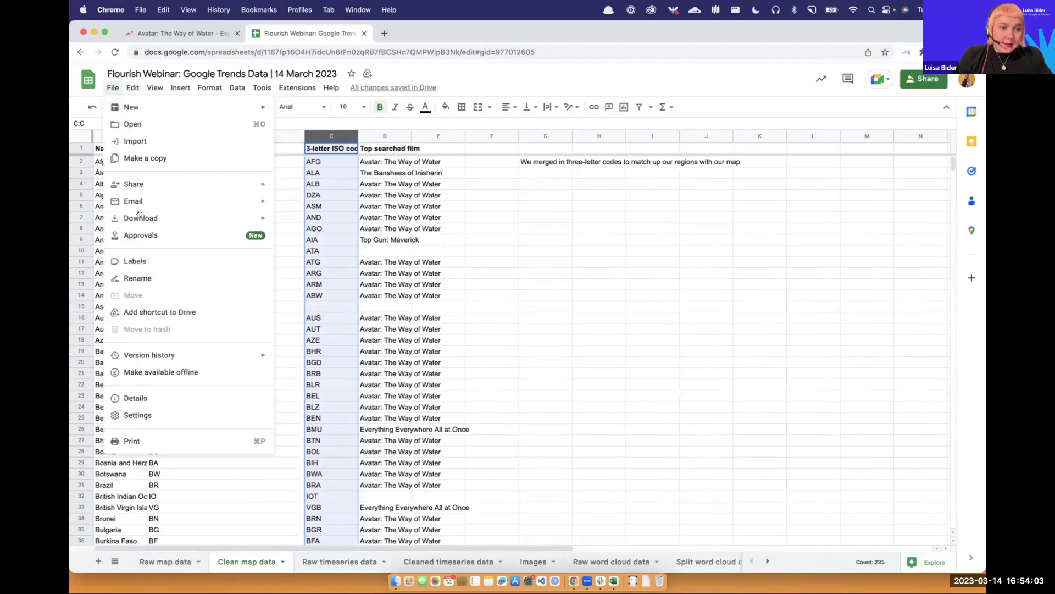
mouse_move(140, 217)
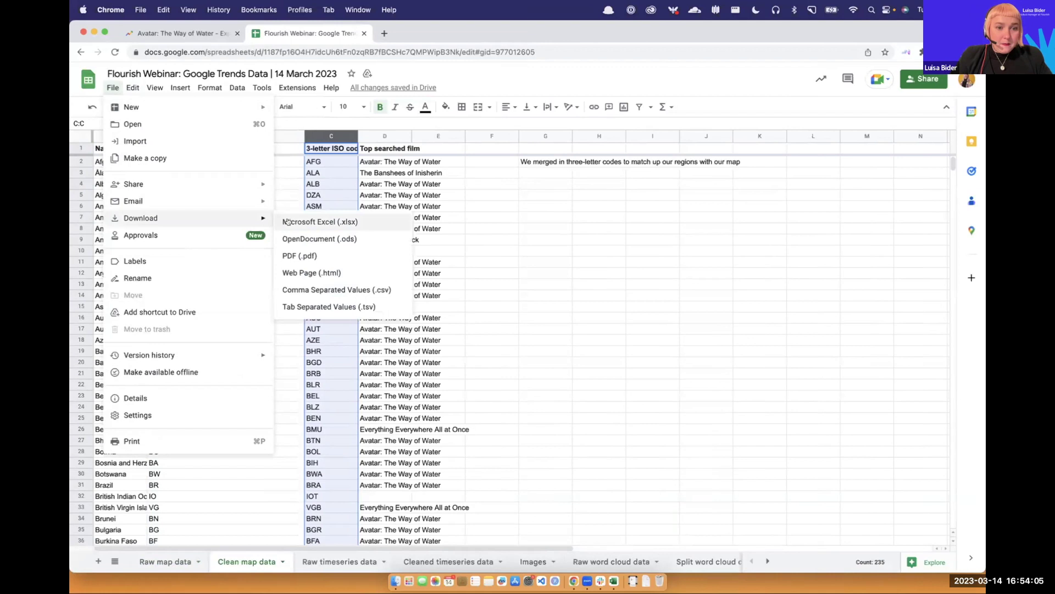
left_click(320, 289)
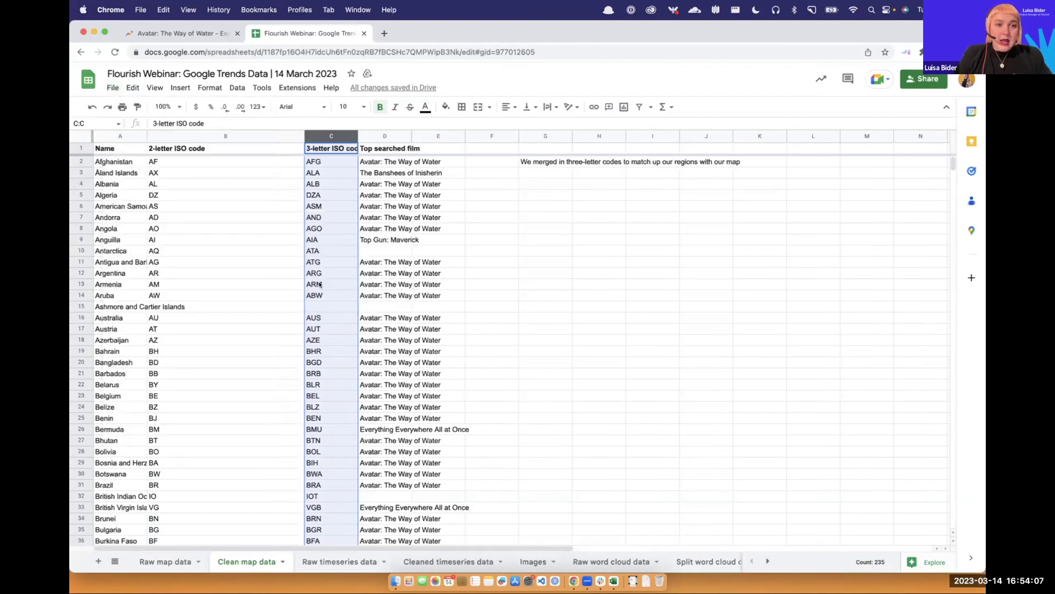
Switch back to Flourish and create a new visualisation from the World projection map template.
key("ctrl+Right")
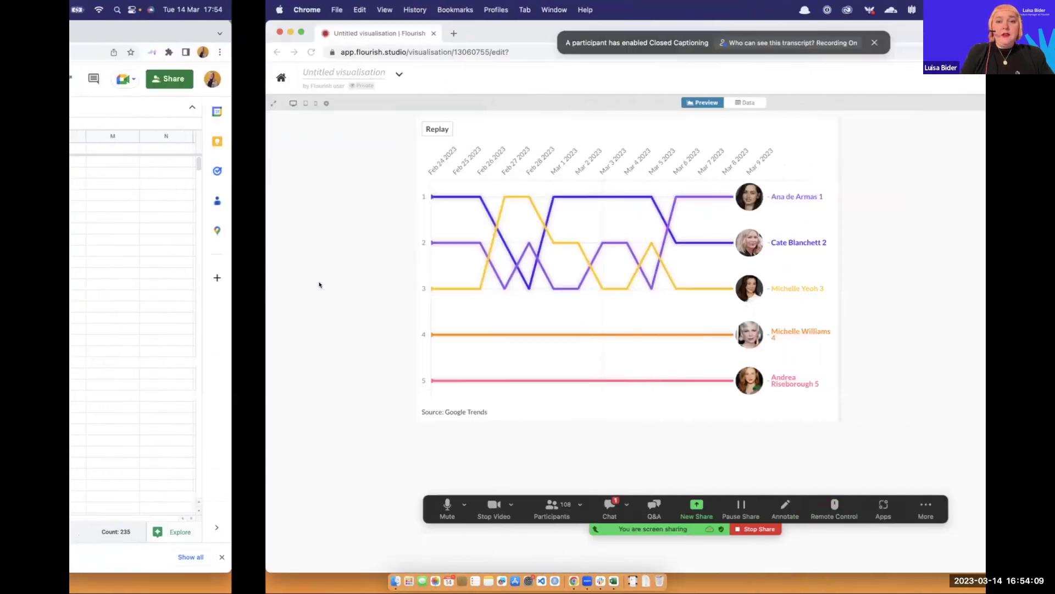
left_click(77, 74)
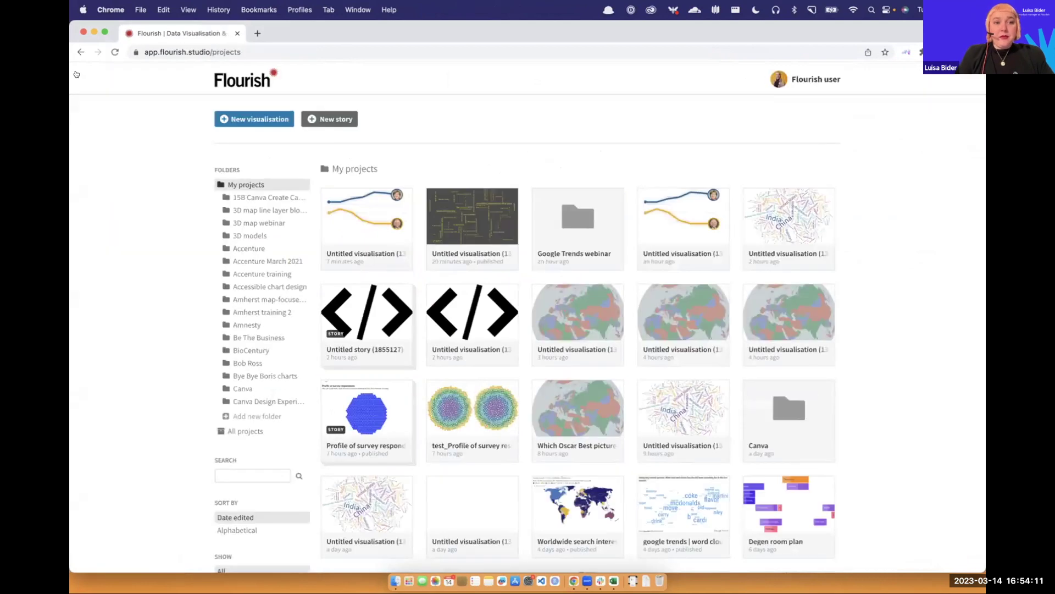
left_click(257, 119)
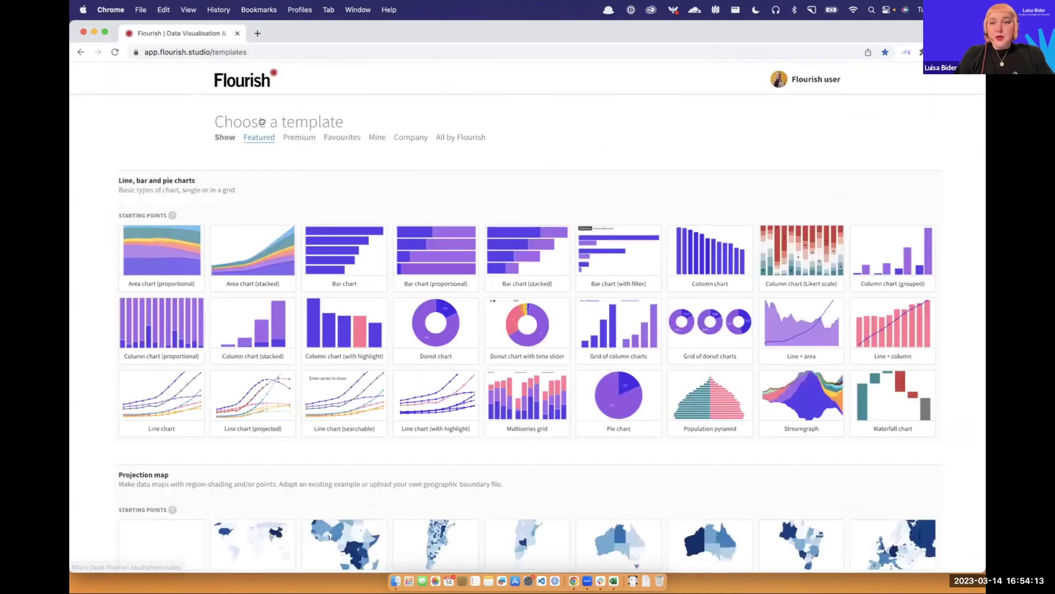
scroll(252, 149, "down", 6)
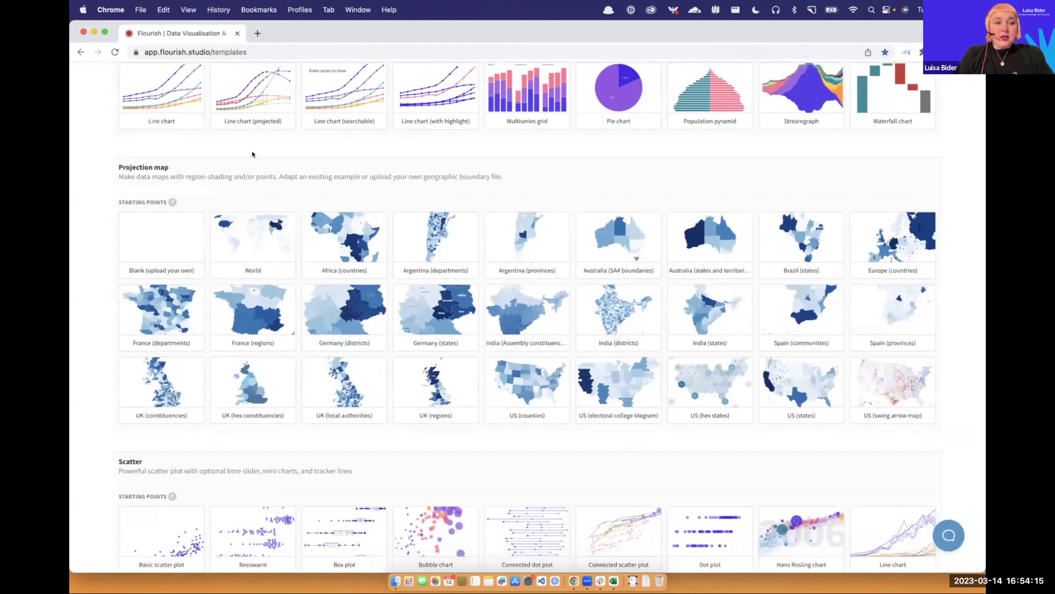
left_click(270, 249)
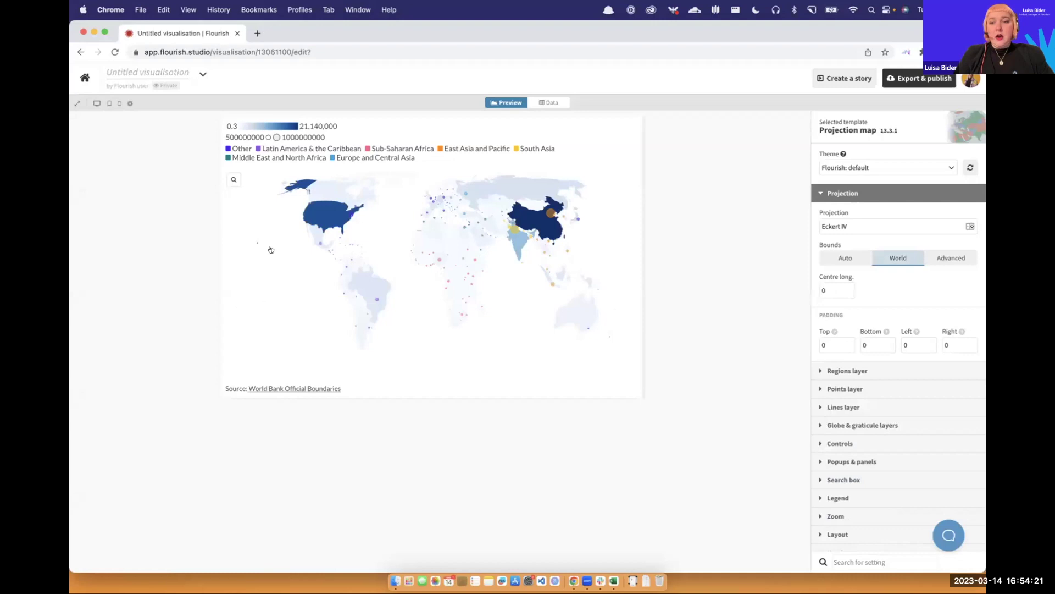
Import the downloaded CSV file "Untitled spreadsheet - Sheet1" into the map's Regions data sheet, replacing the sample data.
left_click(546, 101)
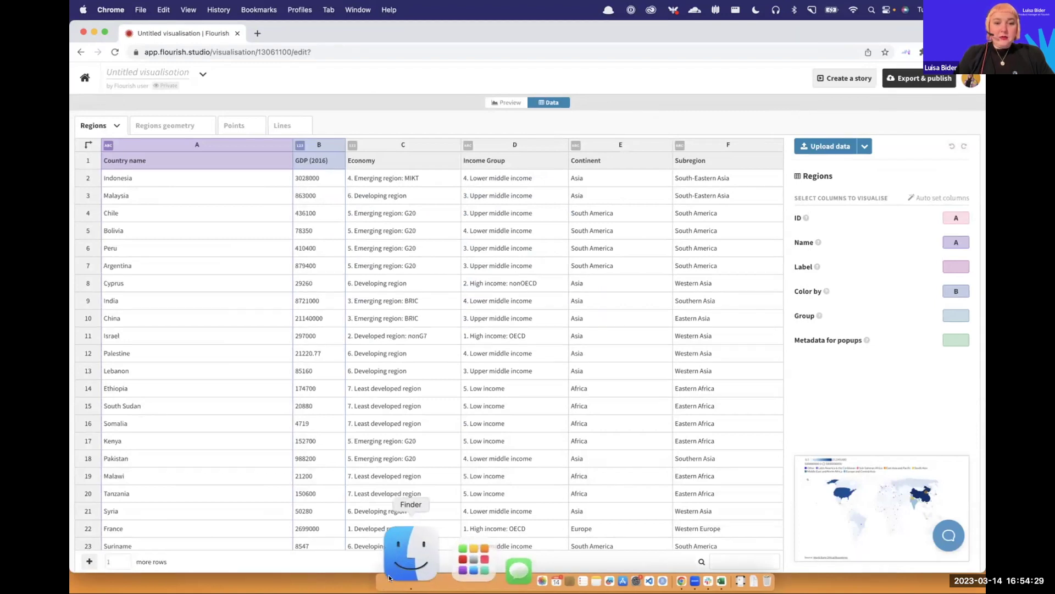
left_click(397, 567)
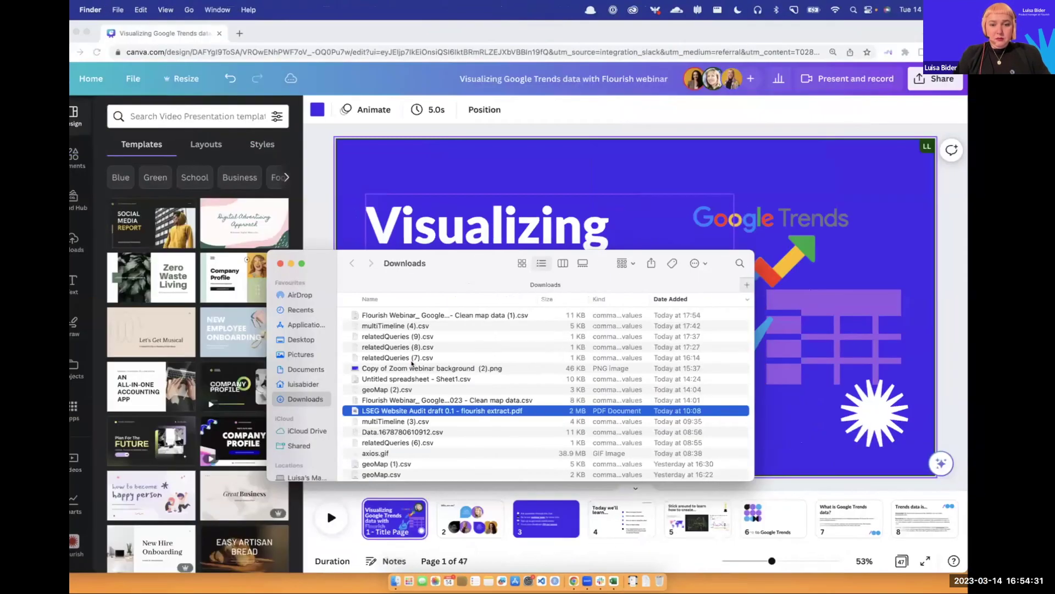
key("ctrl+Right")
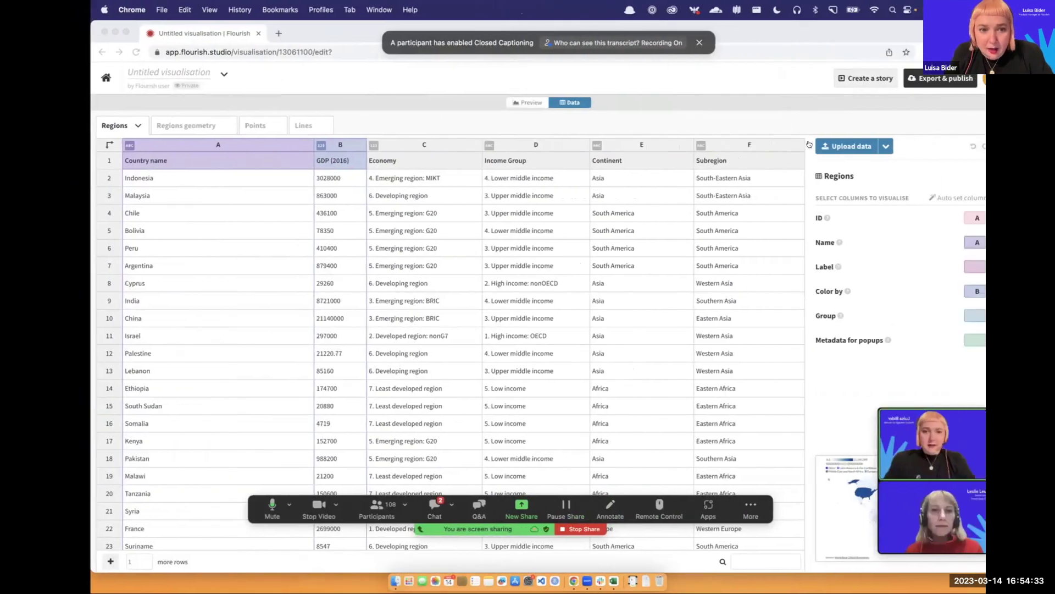
left_click(810, 144)
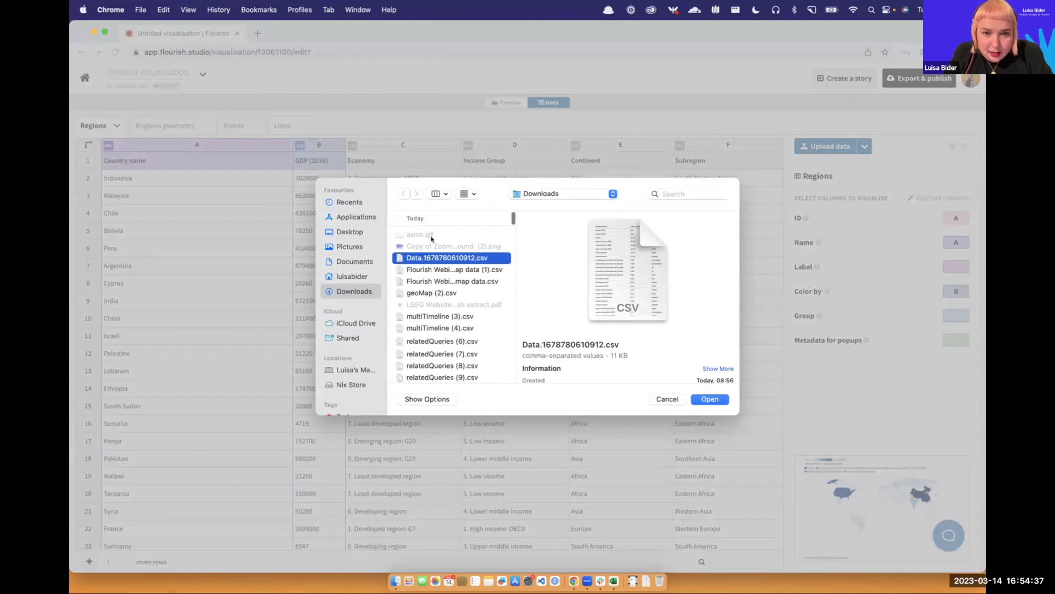
scroll(445, 304, "down", 5)
double_click(437, 258)
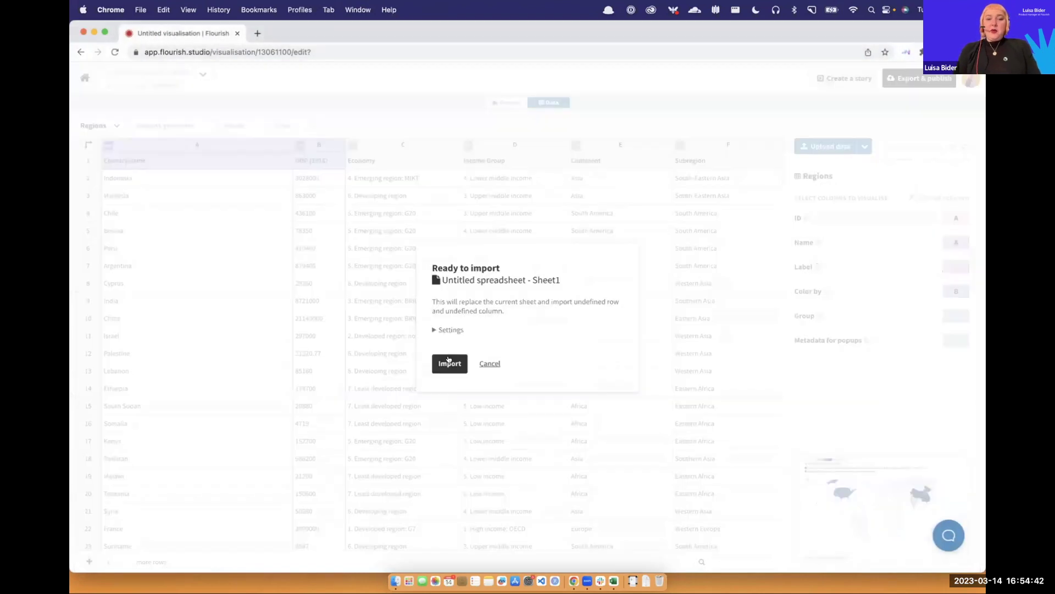
left_click(447, 360)
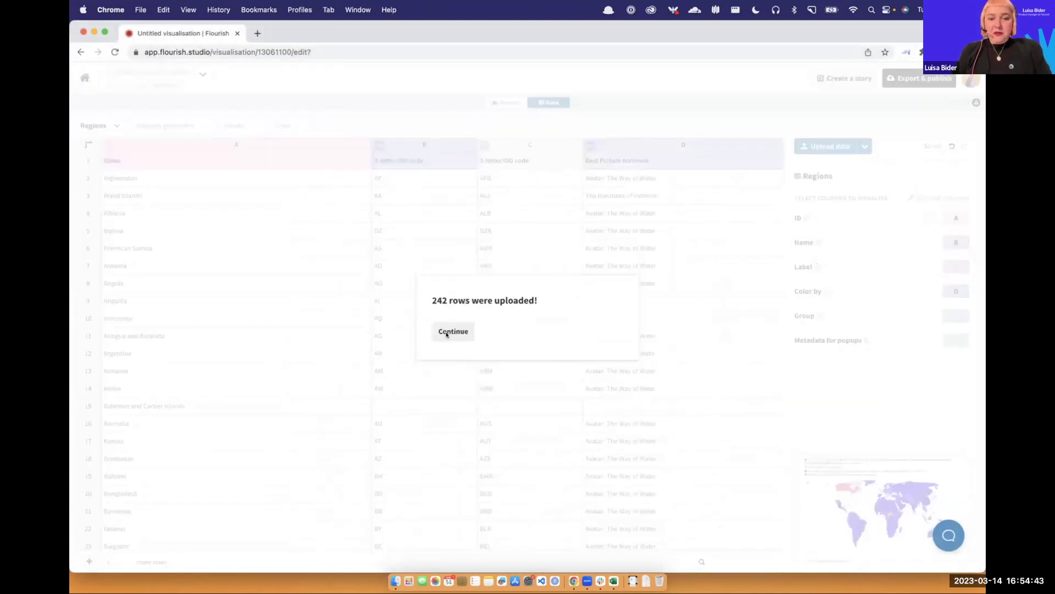
left_click(447, 335)
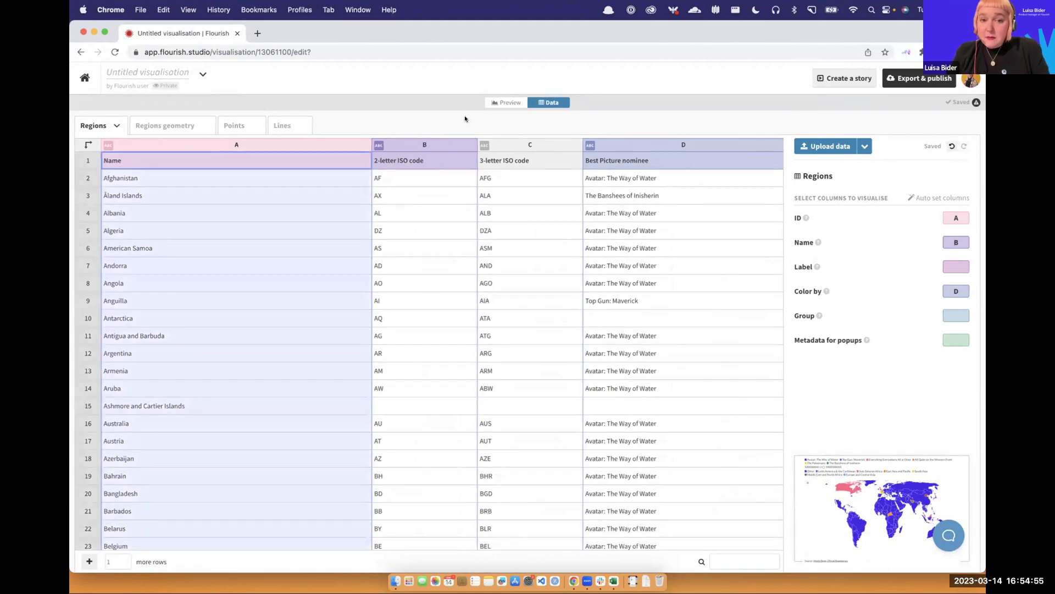
Preview the map and assign column C, the 3-letter ISO code, as the ID column of the Regions data.
left_click(507, 102)
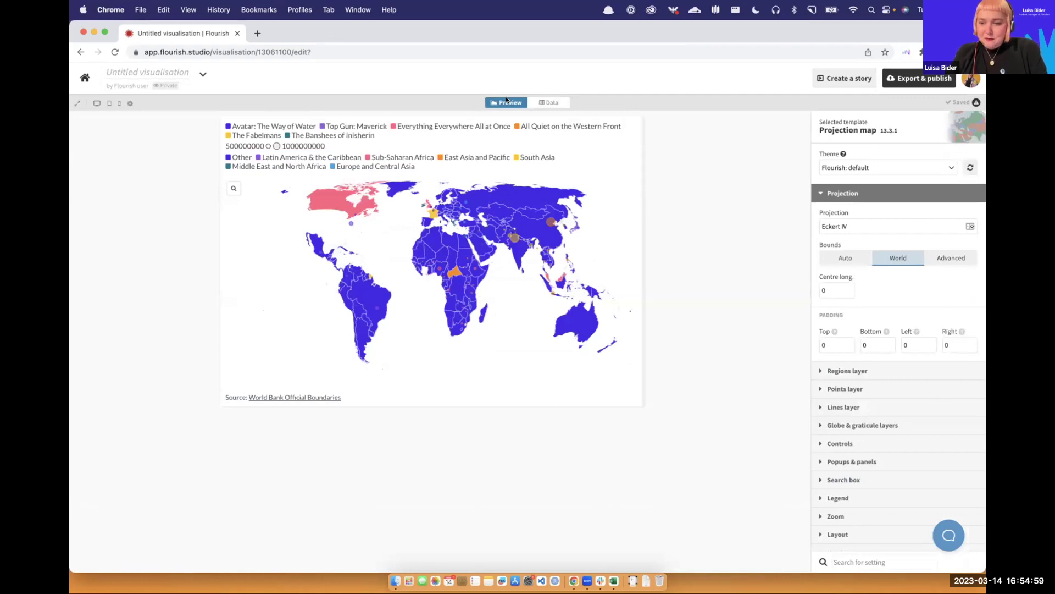
left_click(539, 105)
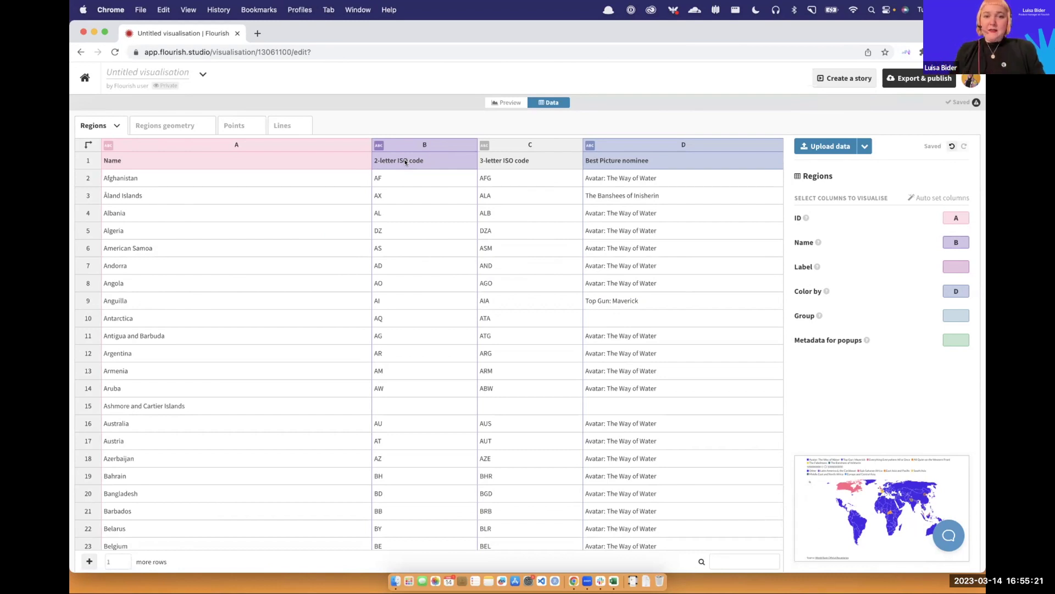
left_click(512, 142)
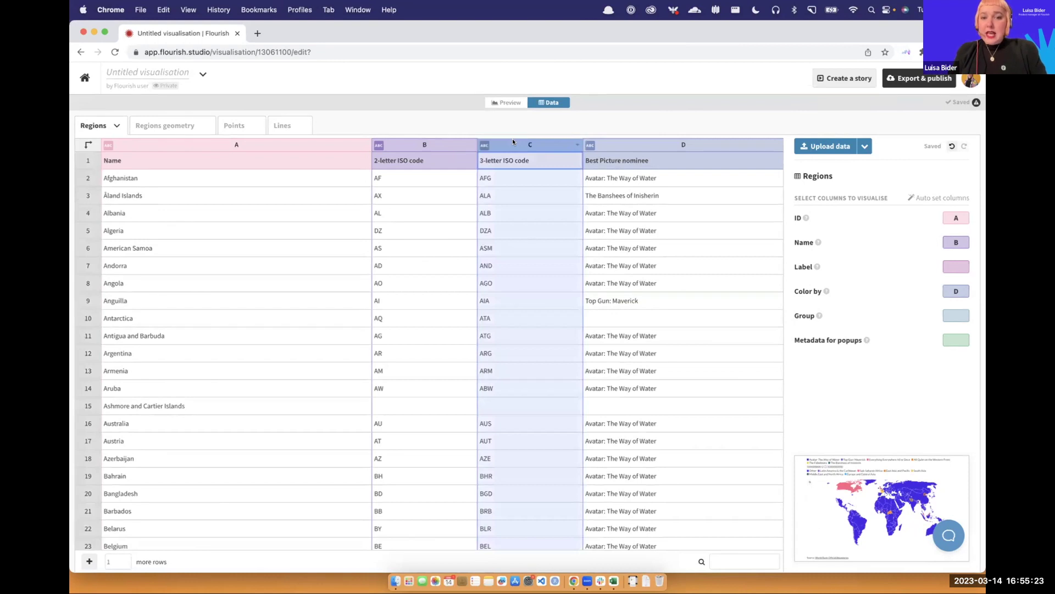
left_click(956, 217)
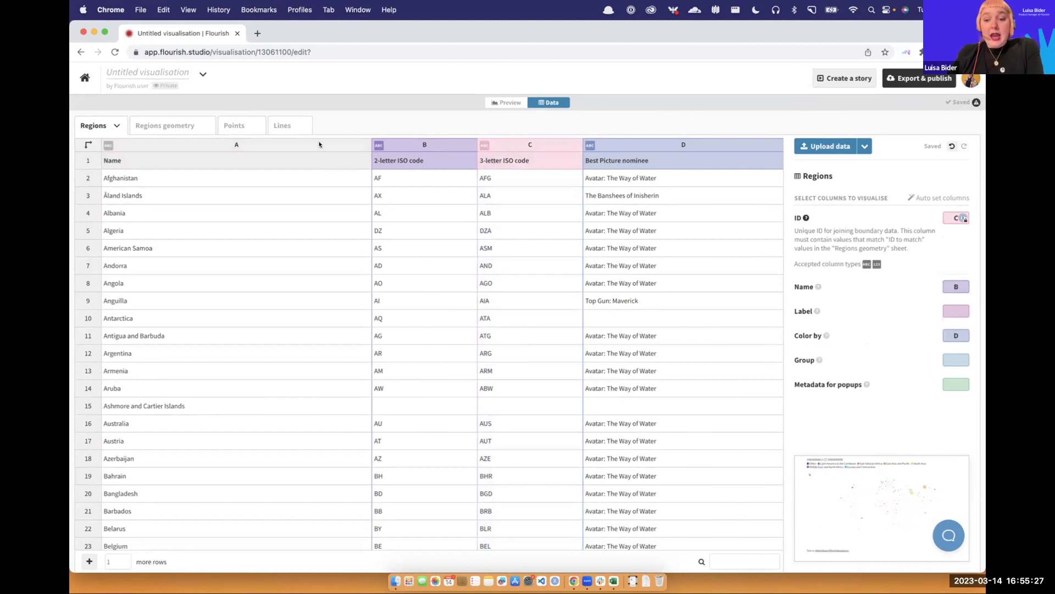
Set the Geometry column of the Regions geometry sheet to H, the ISO_A3 column.
left_click(170, 125)
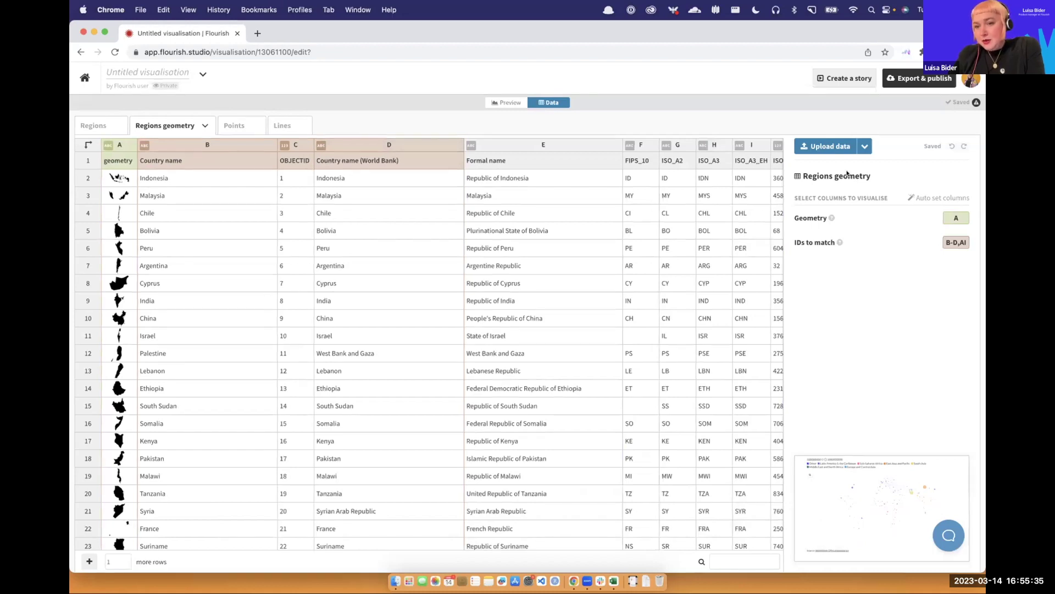
mouse_move(832, 218)
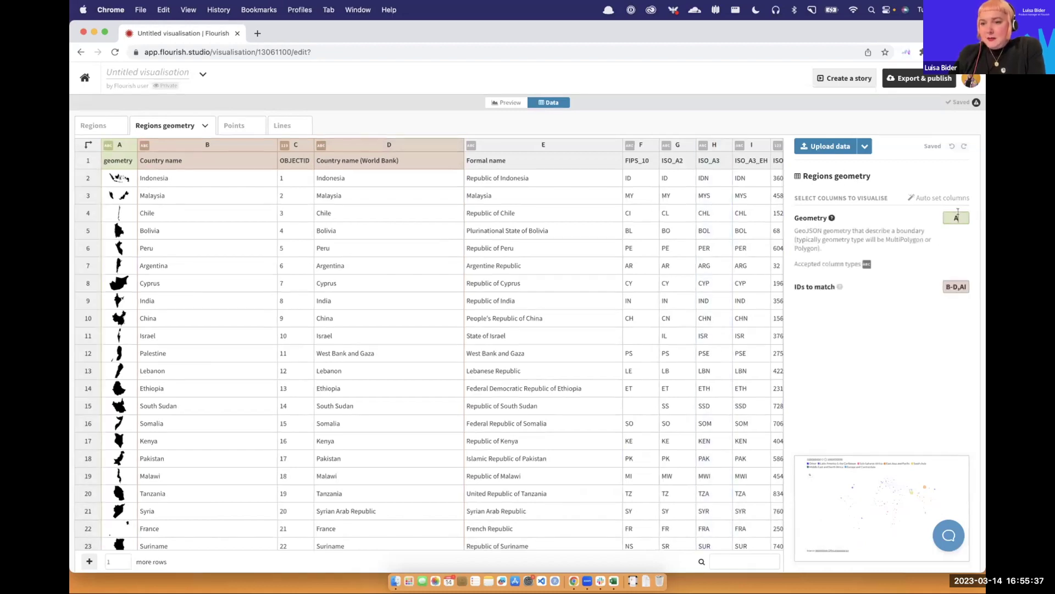
type("H")
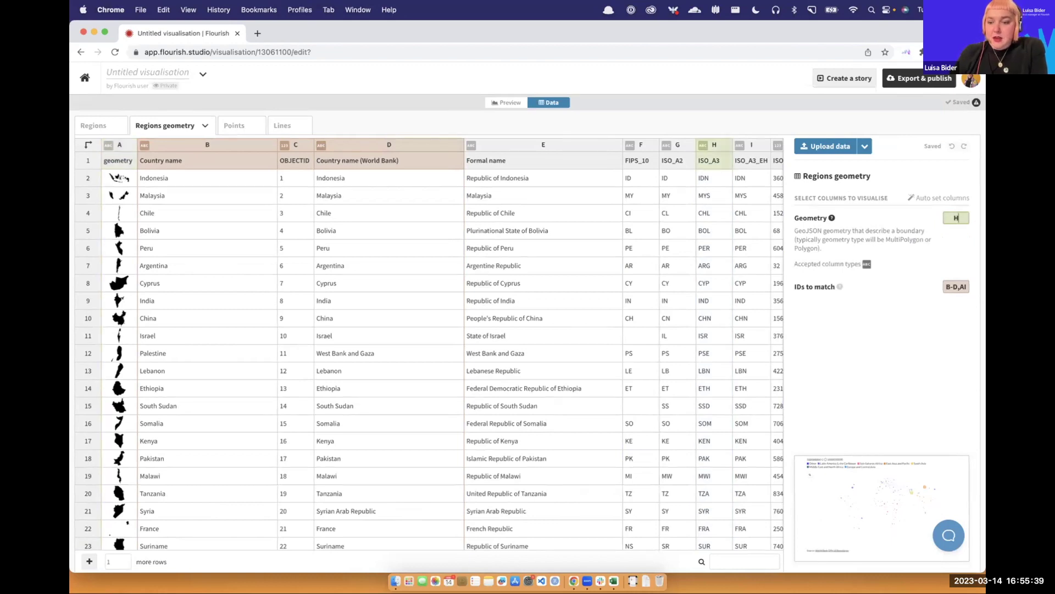
left_click(813, 187)
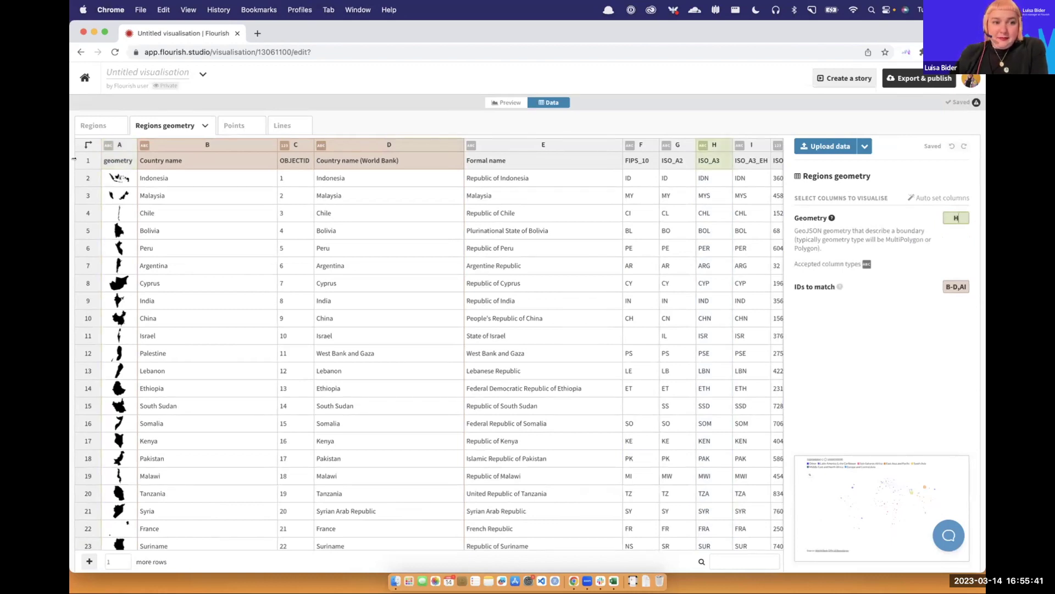
Set the Name column of the Regions sheet to A and preview the map.
left_click(90, 125)
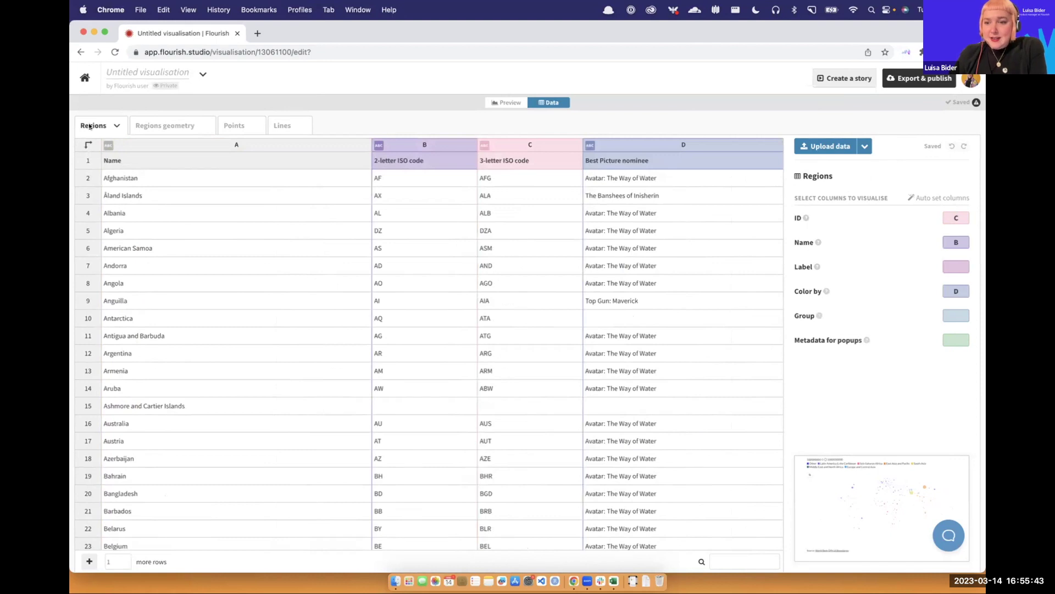
left_click(956, 242)
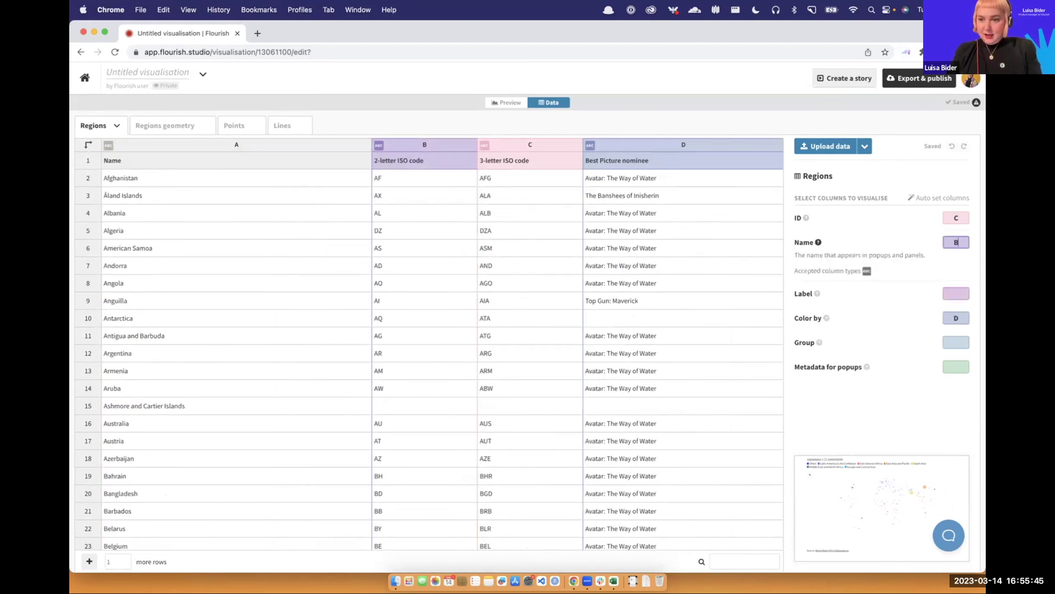
type("A")
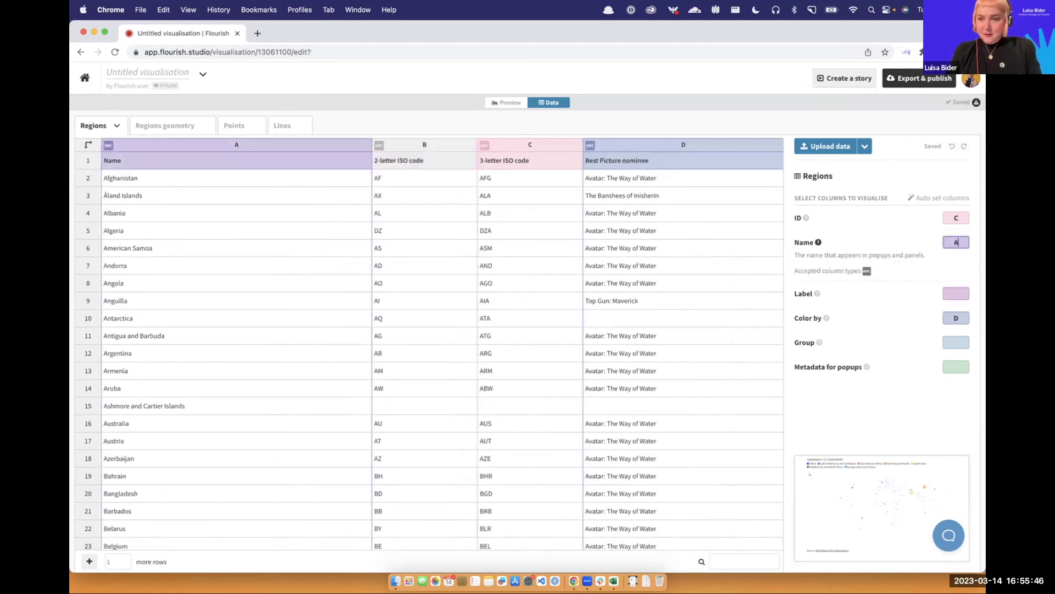
left_click(498, 103)
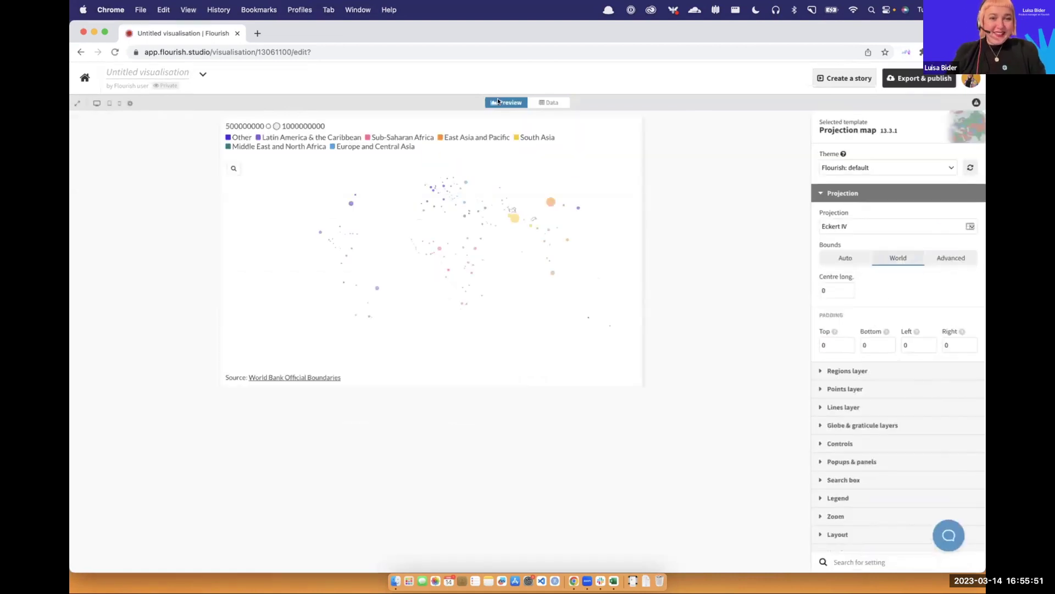
Set the Geometry column of the Regions geometry sheet back to A, the geometry column.
left_click(551, 104)
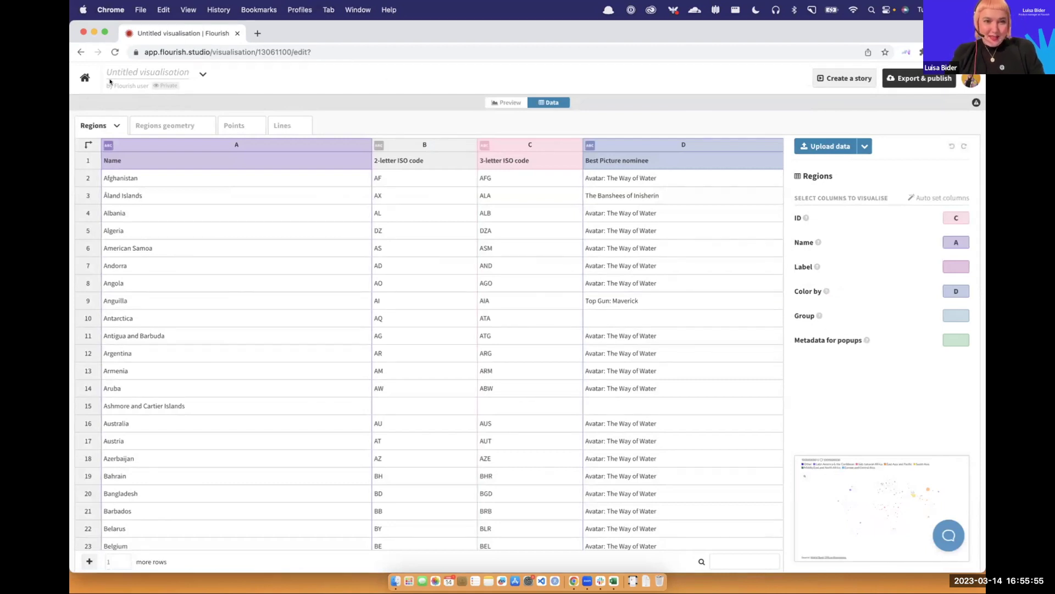
left_click(522, 160)
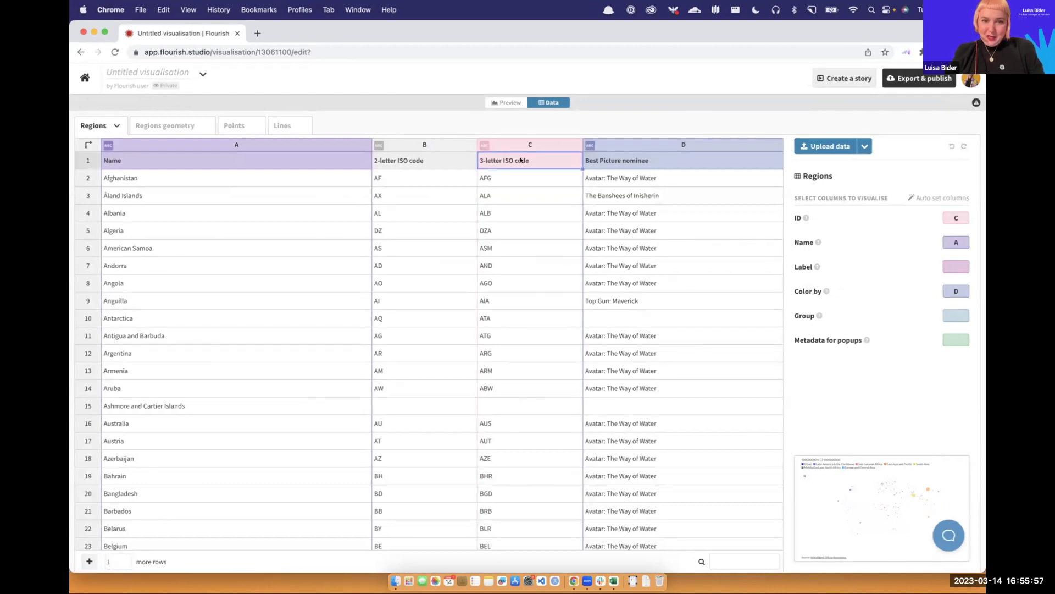
left_click(157, 125)
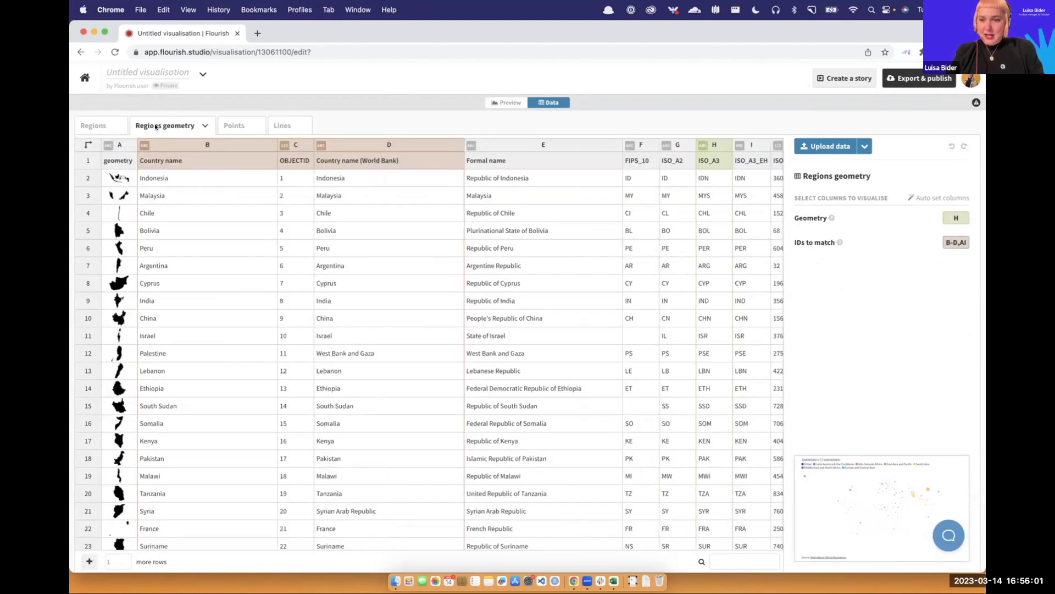
left_click(957, 219)
type("A")
key("Return")
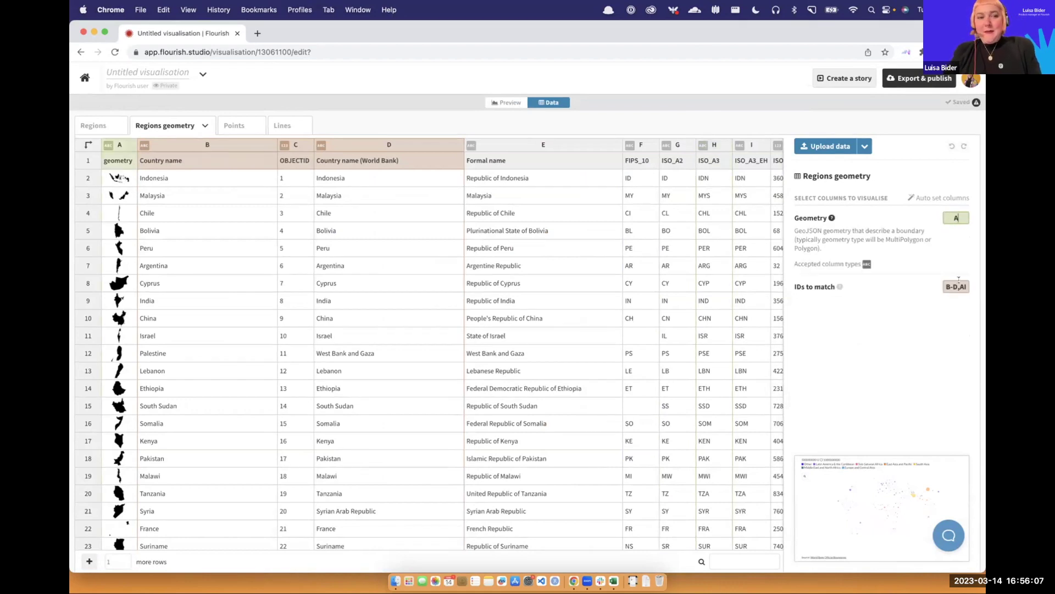
left_click(122, 141)
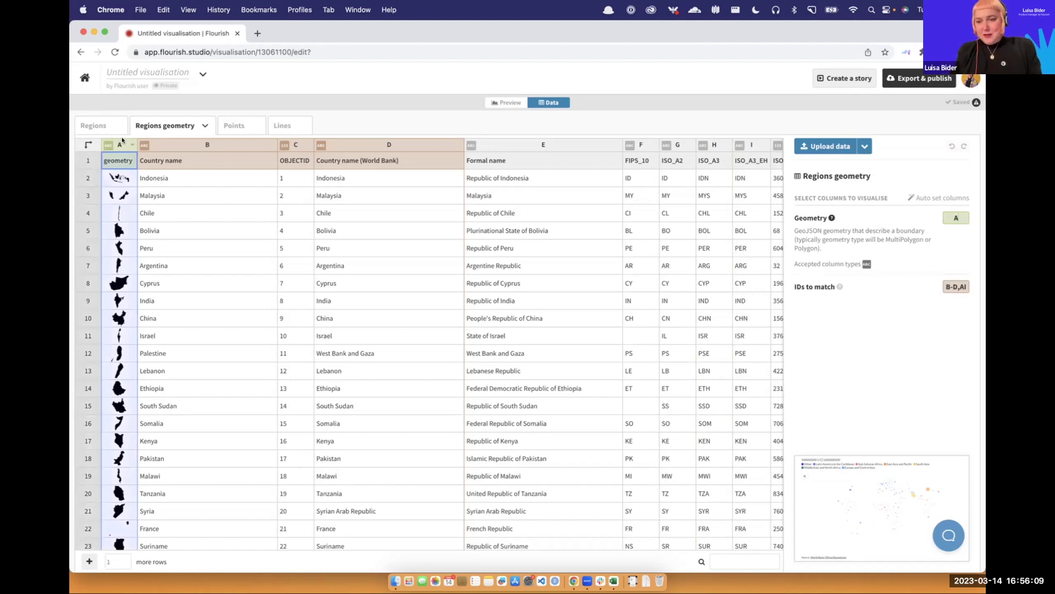
Set the IDs to match column of the Regions geometry sheet to H, the ISO_A3 column.
left_click(957, 286)
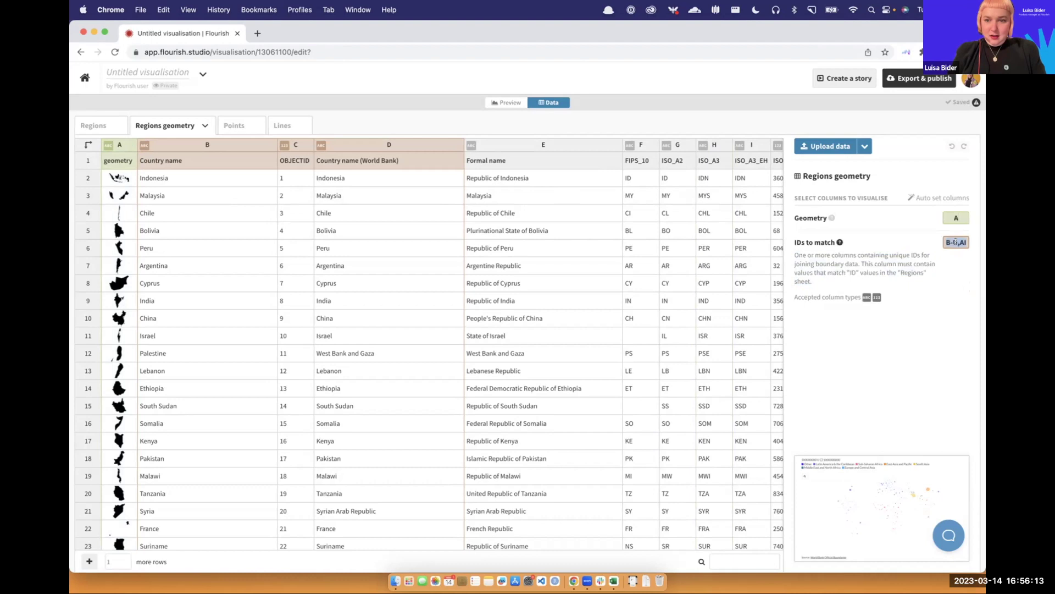
type("H")
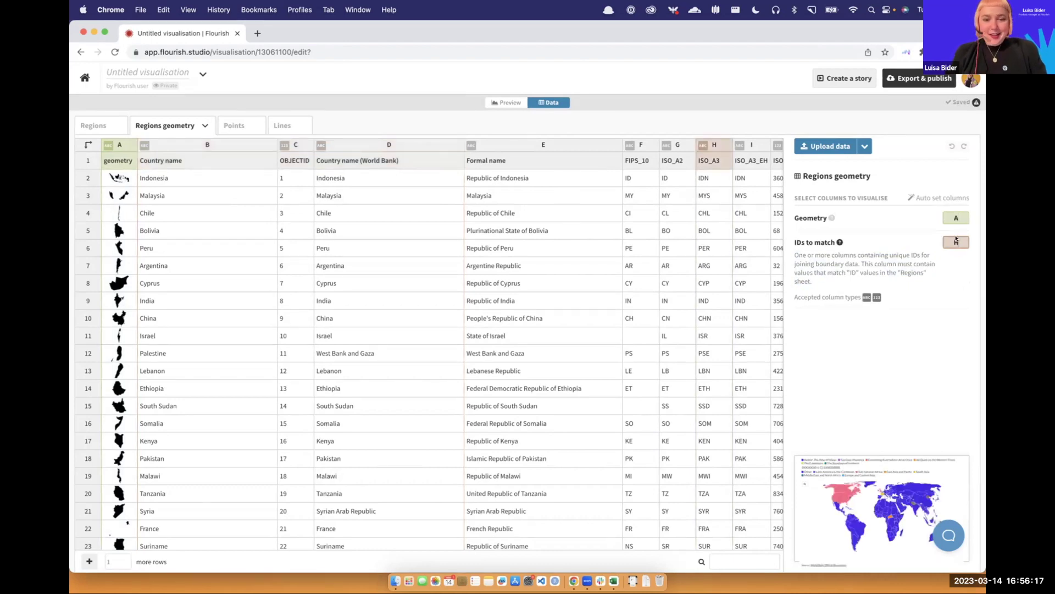
left_click(497, 123)
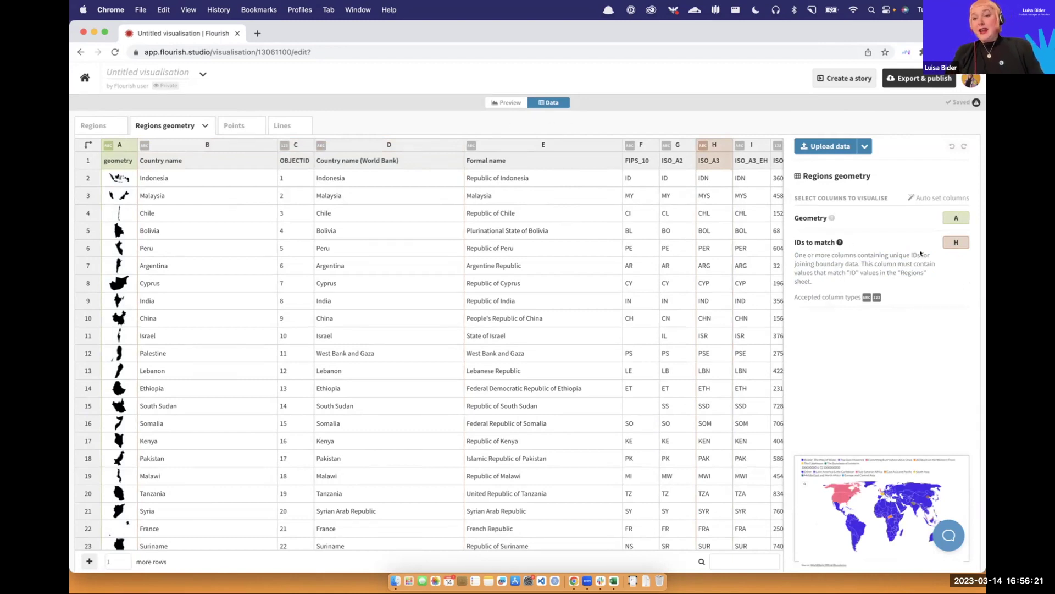
Compare the ISO_A3 and 3-letter ISO code columns, check the Best Picture nominee column, and preview the coloured map.
left_click(710, 144)
left_click(94, 127)
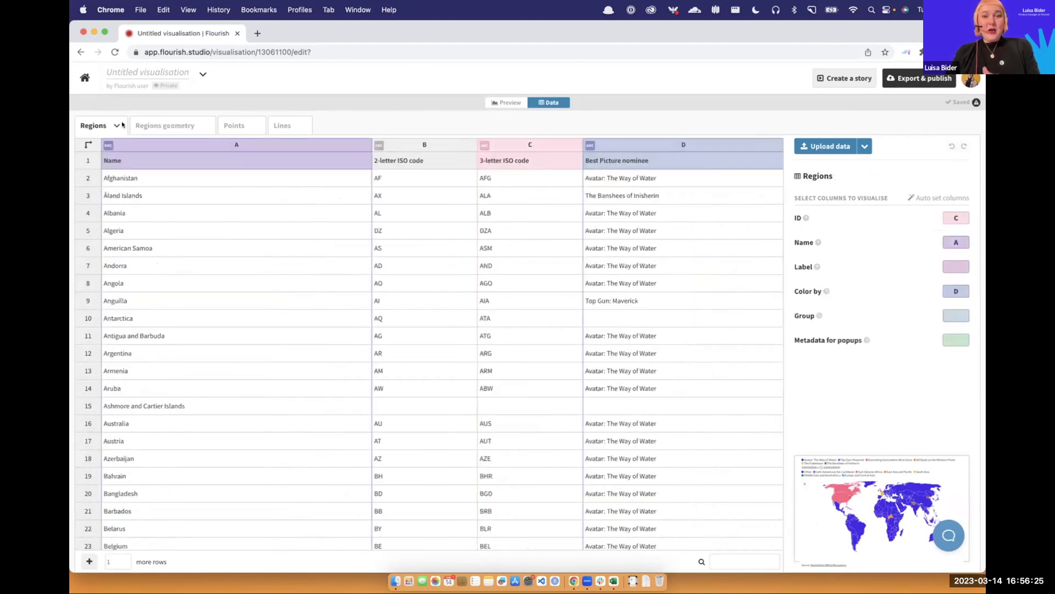
left_click(522, 145)
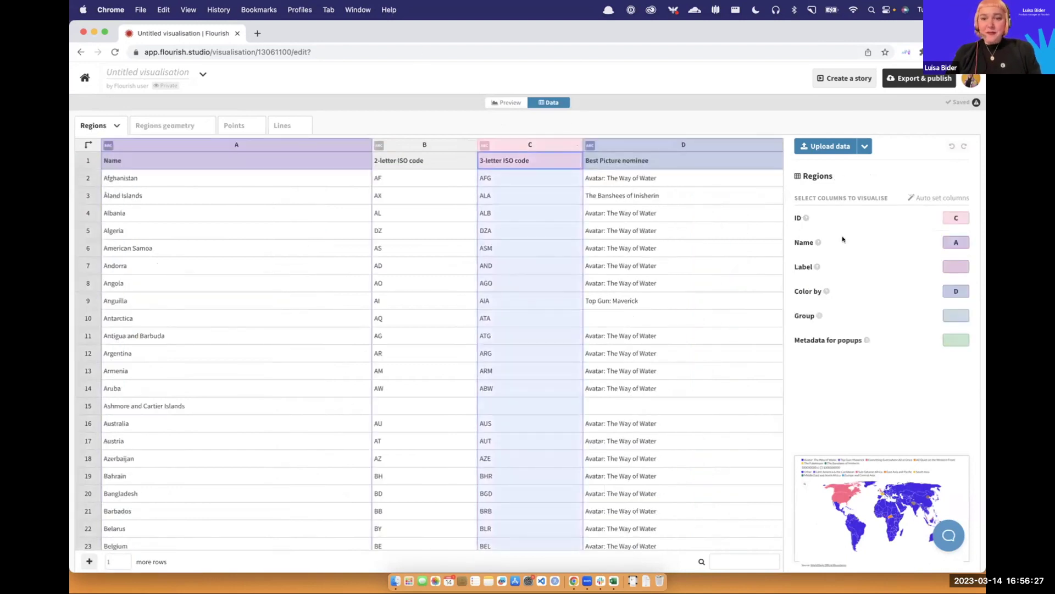
left_click(510, 103)
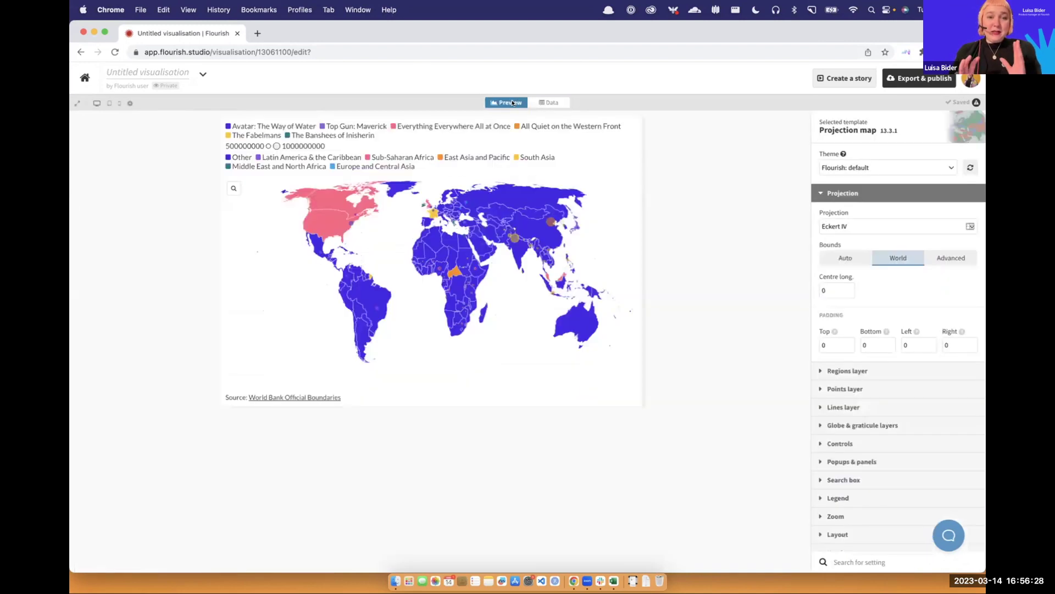
left_click(548, 102)
left_click(669, 144)
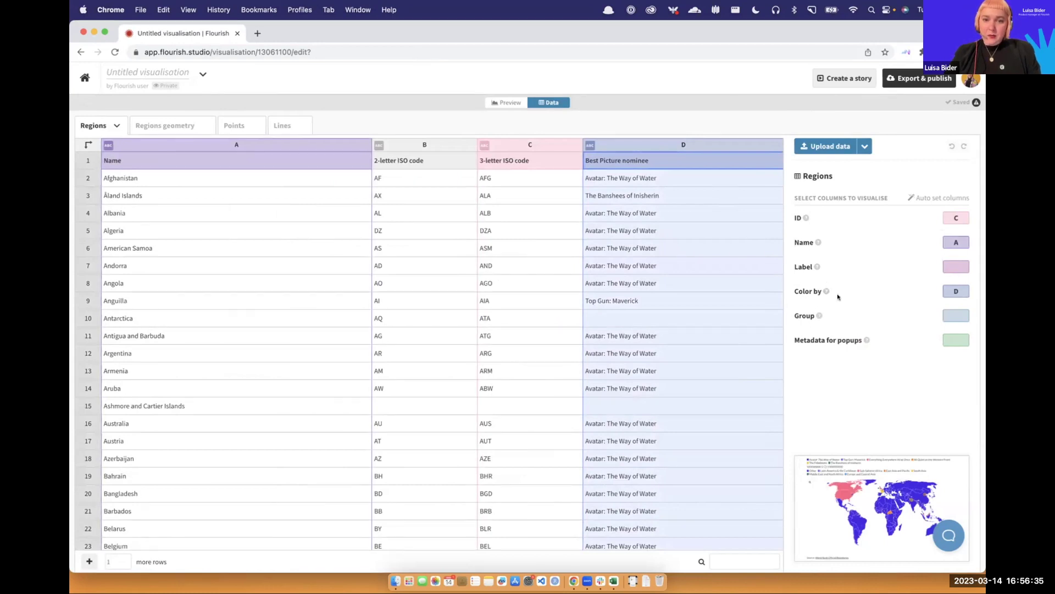
left_click(506, 103)
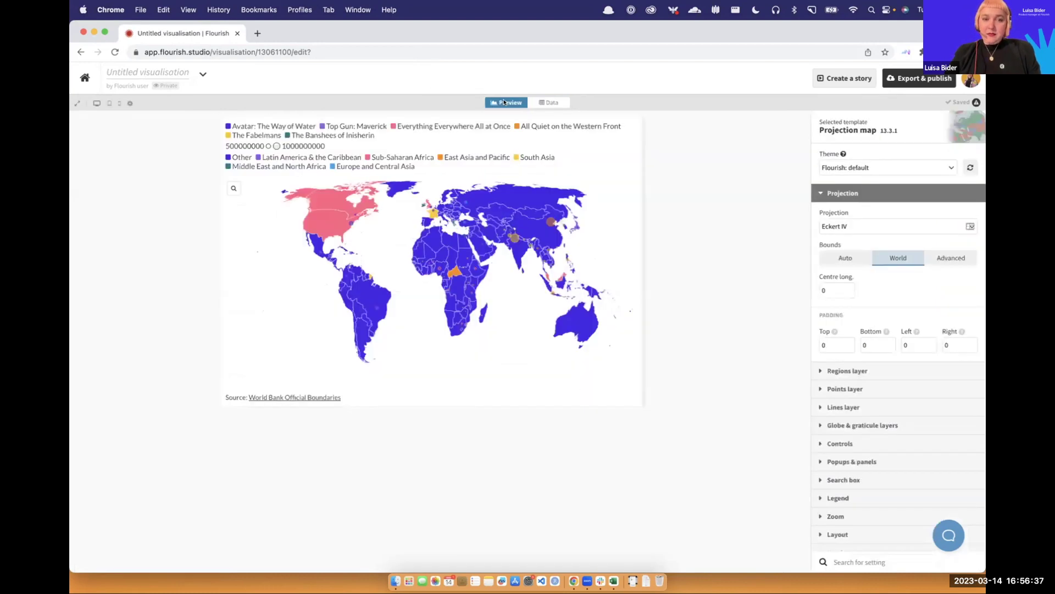
mouse_move(309, 213)
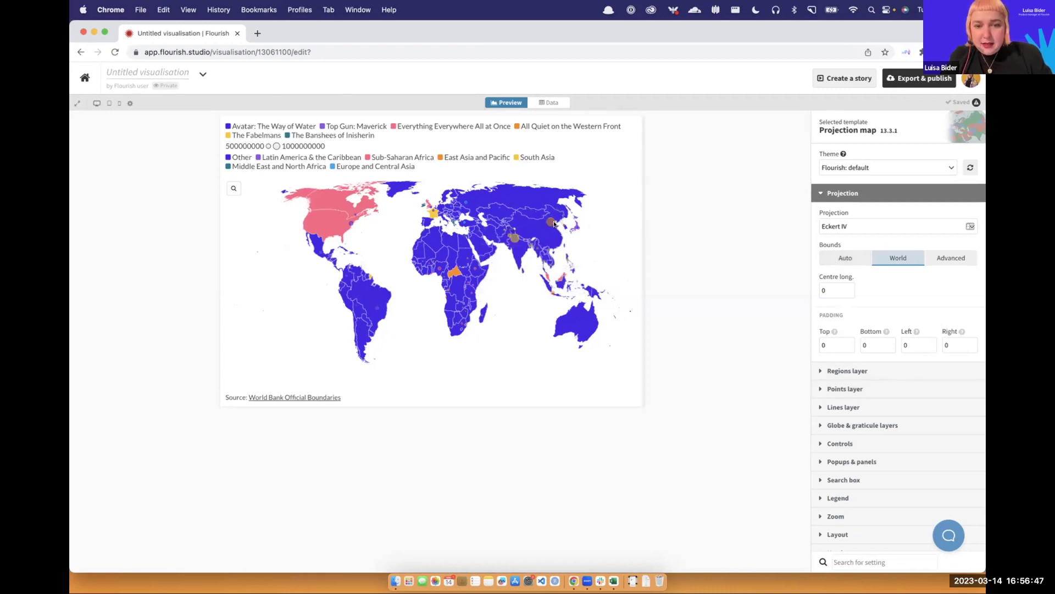
Disable the points layer of the projection map.
left_click(845, 388)
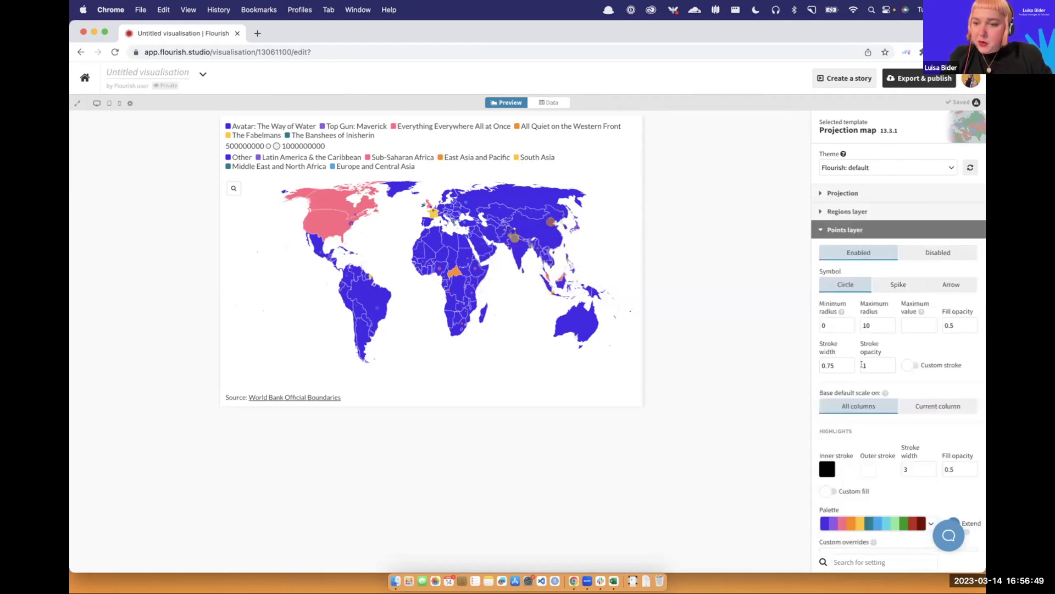
left_click(926, 252)
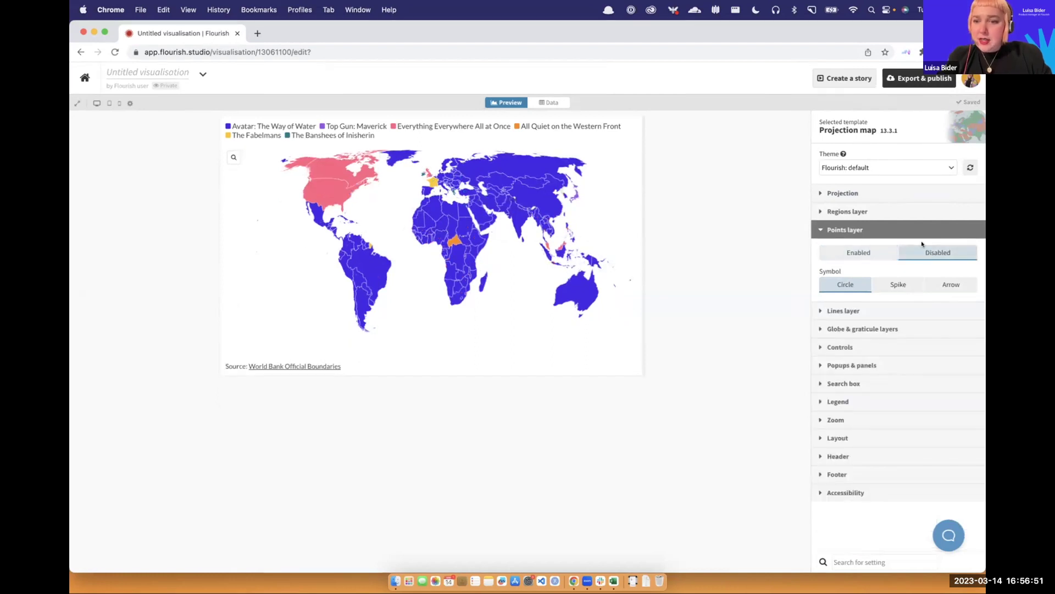
left_click(860, 234)
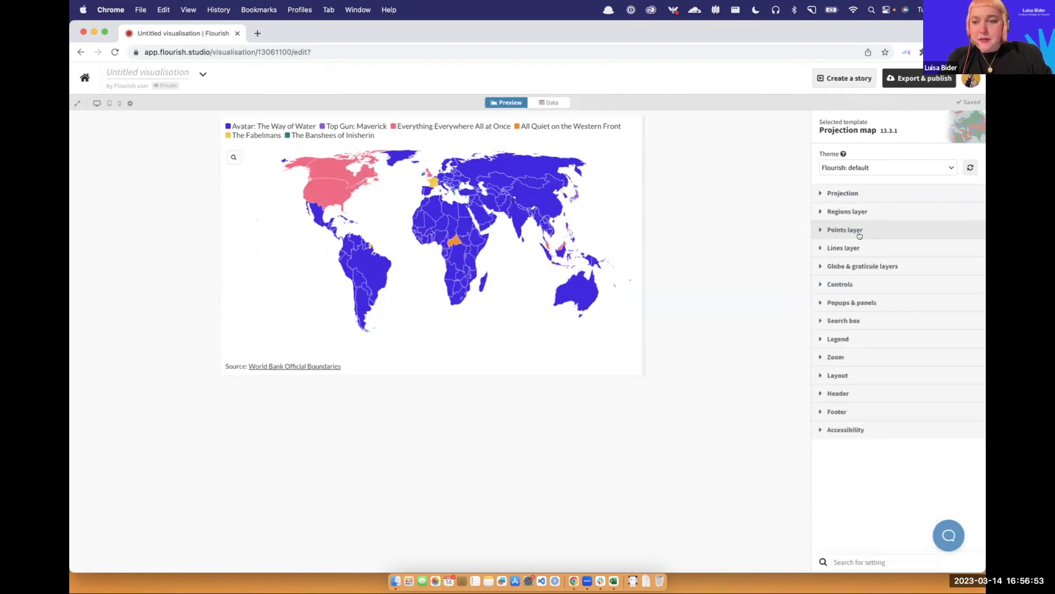
Try the Flourish Deep palette on the Regions layer and replace it with the muted palette that starts with teal, yellow and orange.
left_click(860, 211)
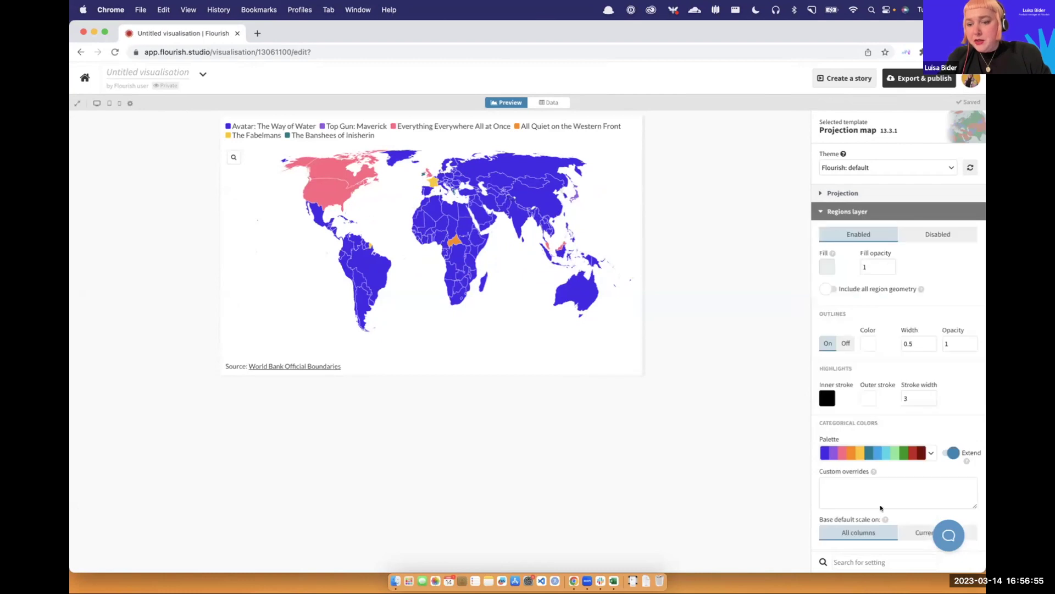
left_click(871, 452)
scroll(870, 439, "down", 3)
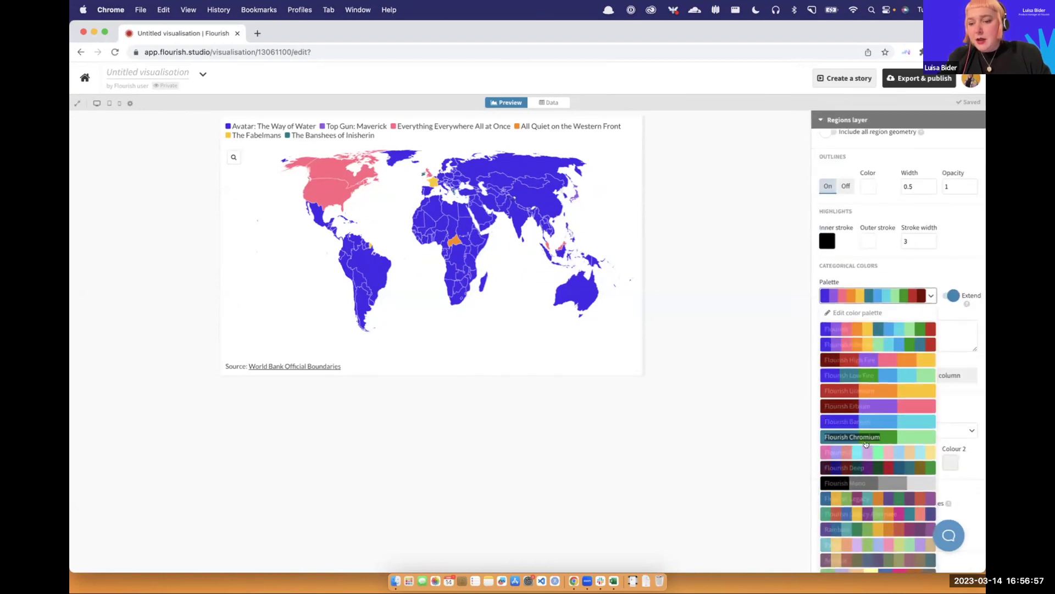
left_click(864, 467)
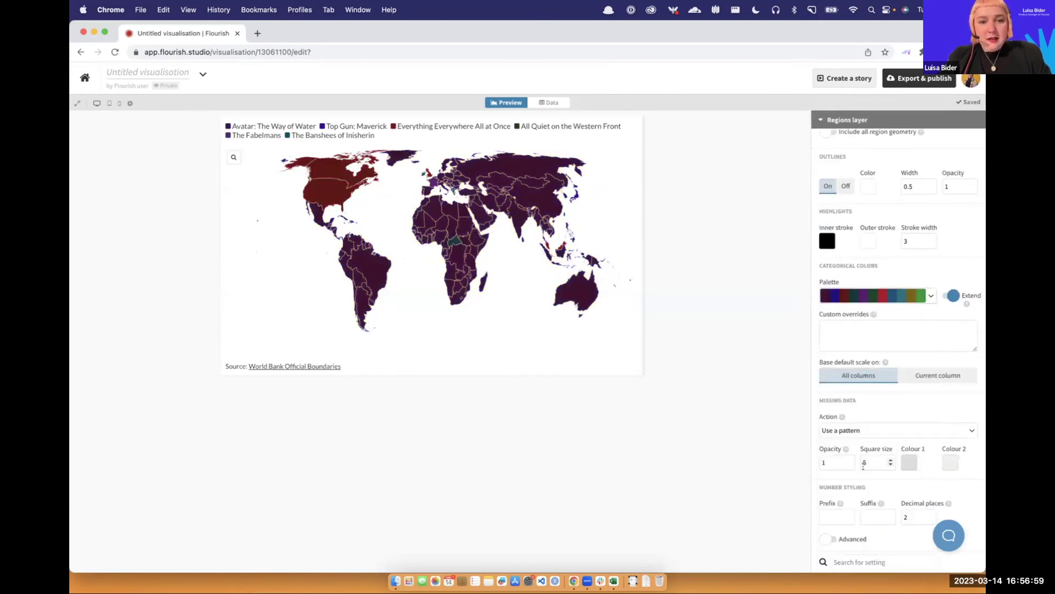
left_click(841, 297)
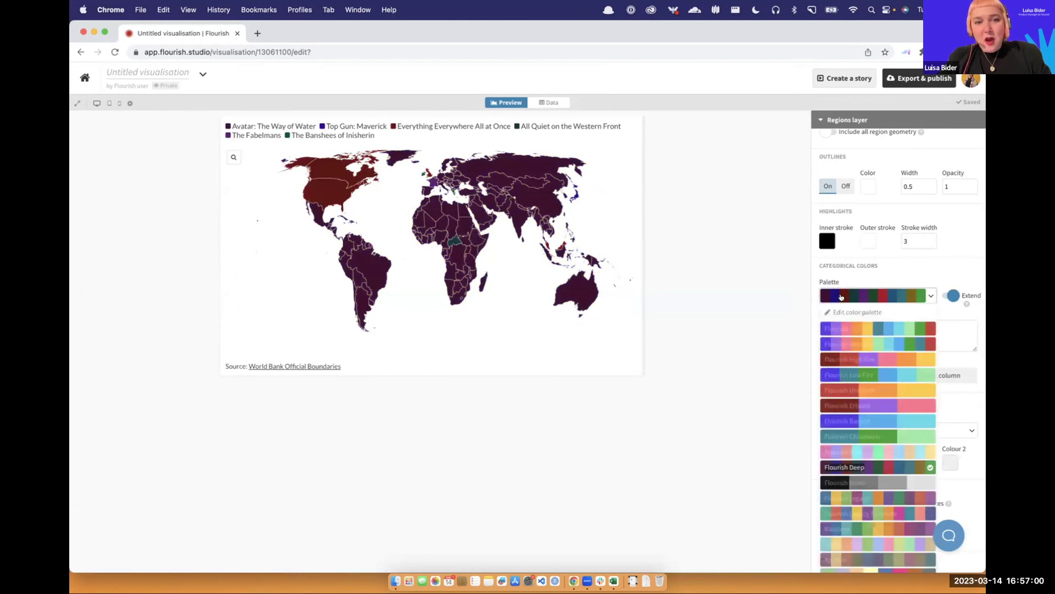
left_click(862, 541)
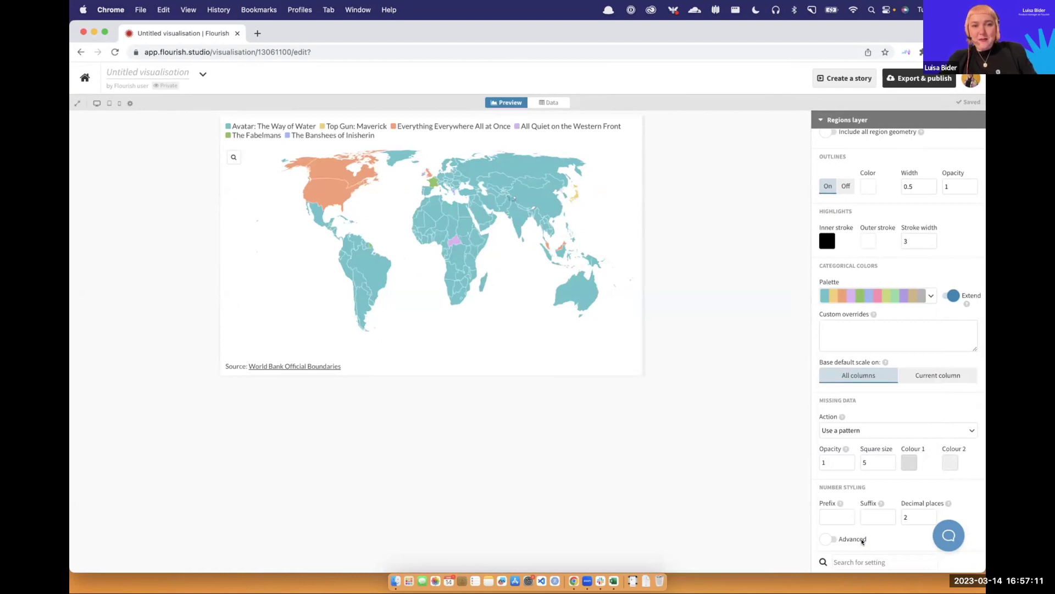
Switch from Flourish to the full-screen Canva presentation showing the "Projection map: a recap" slide.
key("ctrl+Left")
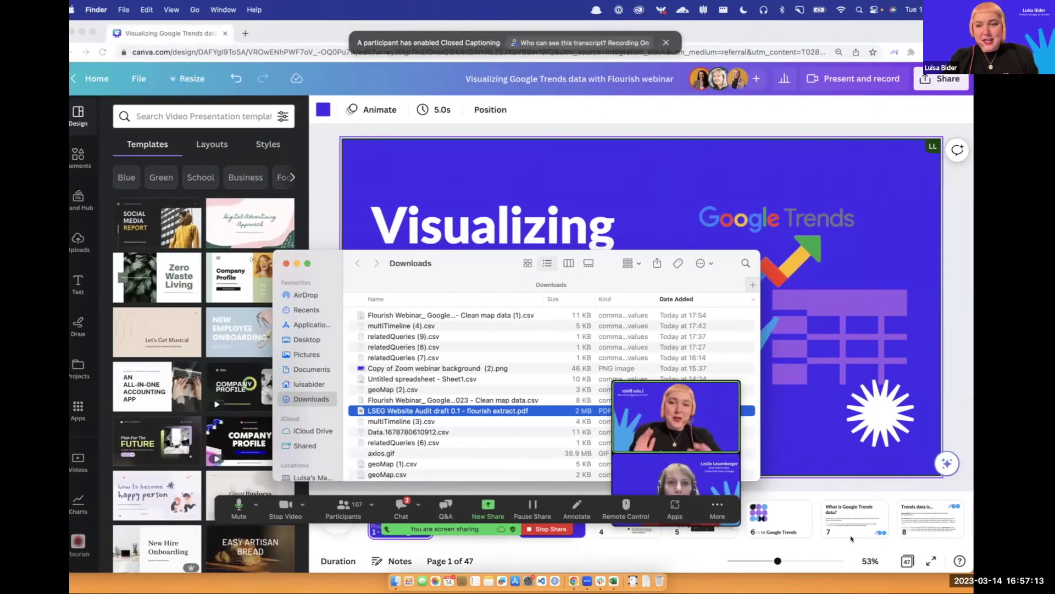
key("ctrl+Right")
key("ctrl+Right")
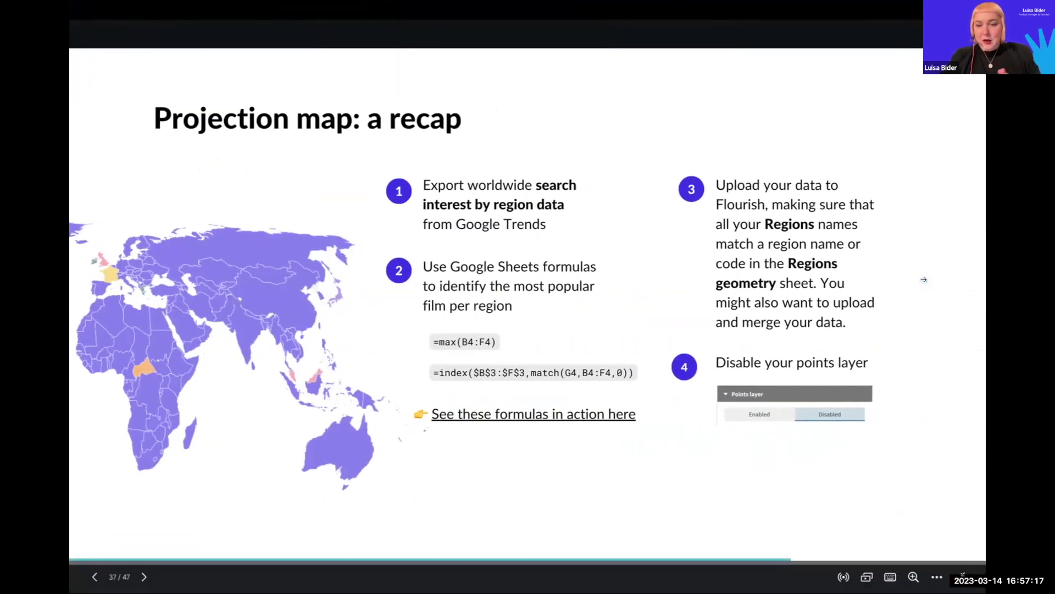
left_click(919, 212)
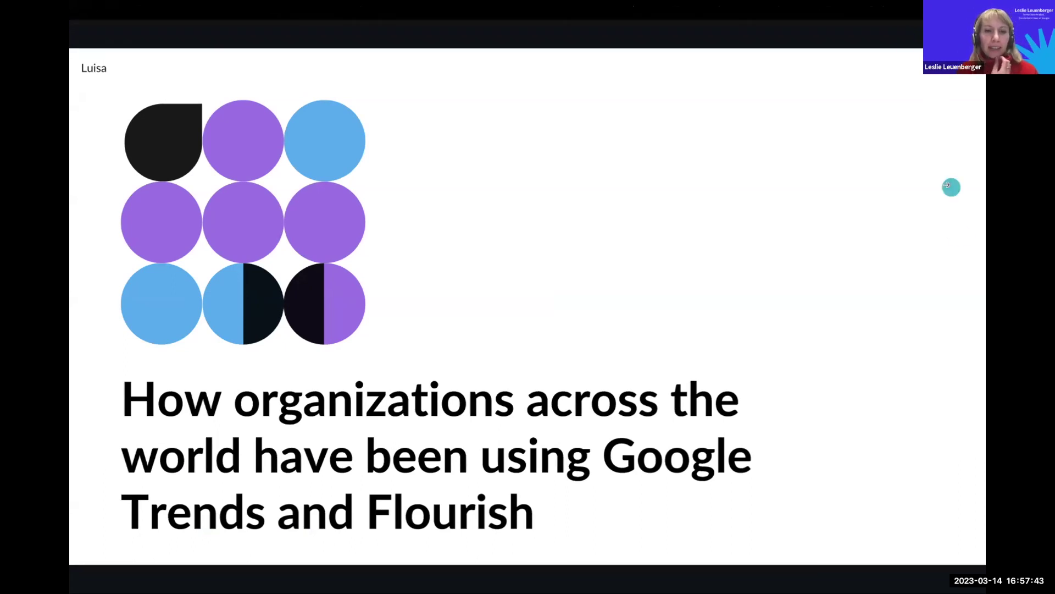
key("Right")
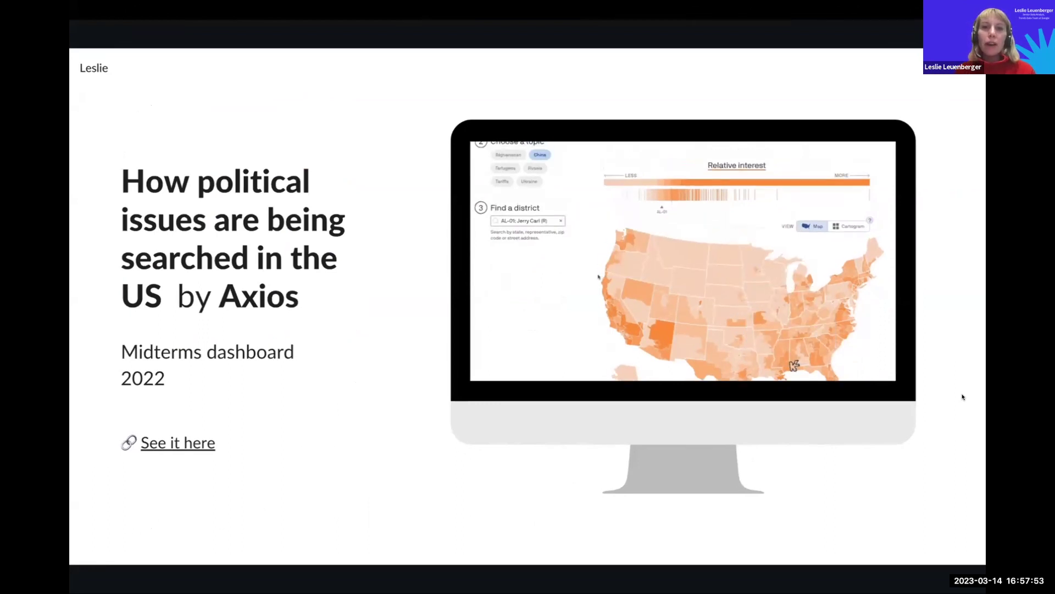
left_click(373, 479)
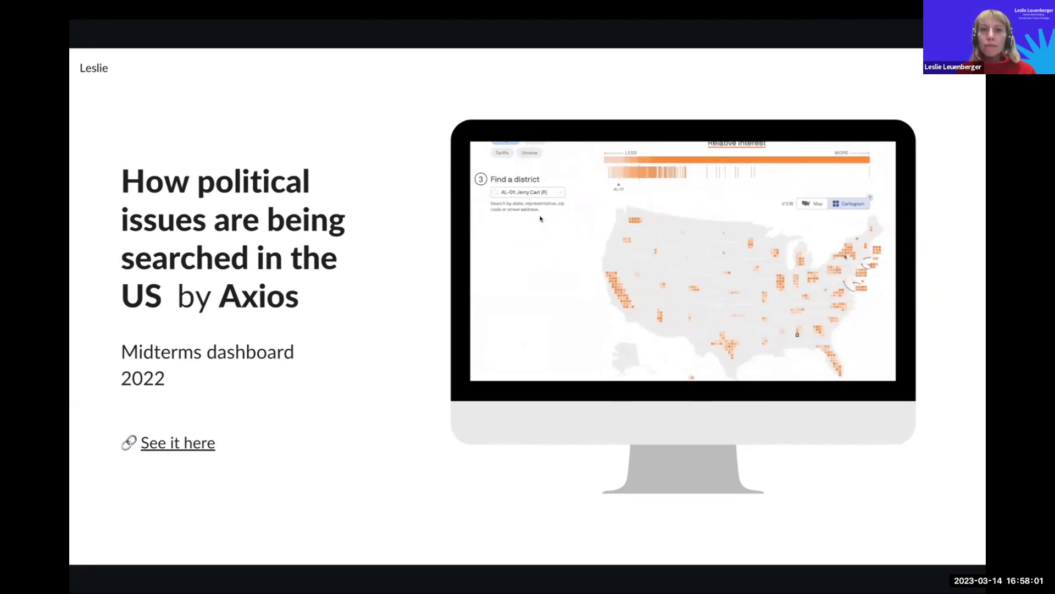
left_click(434, 112)
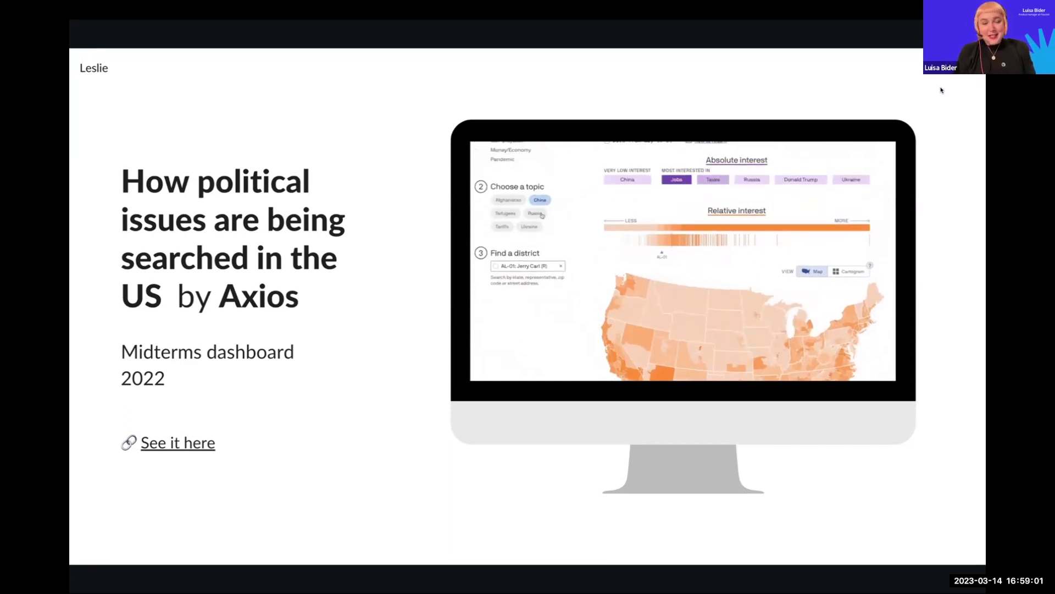
left_click(963, 133)
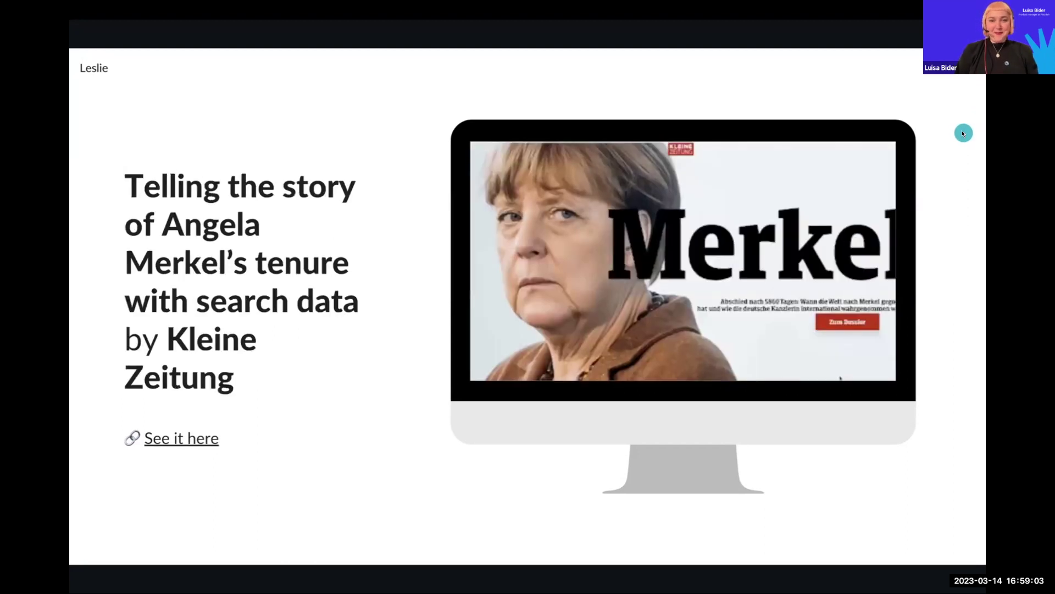
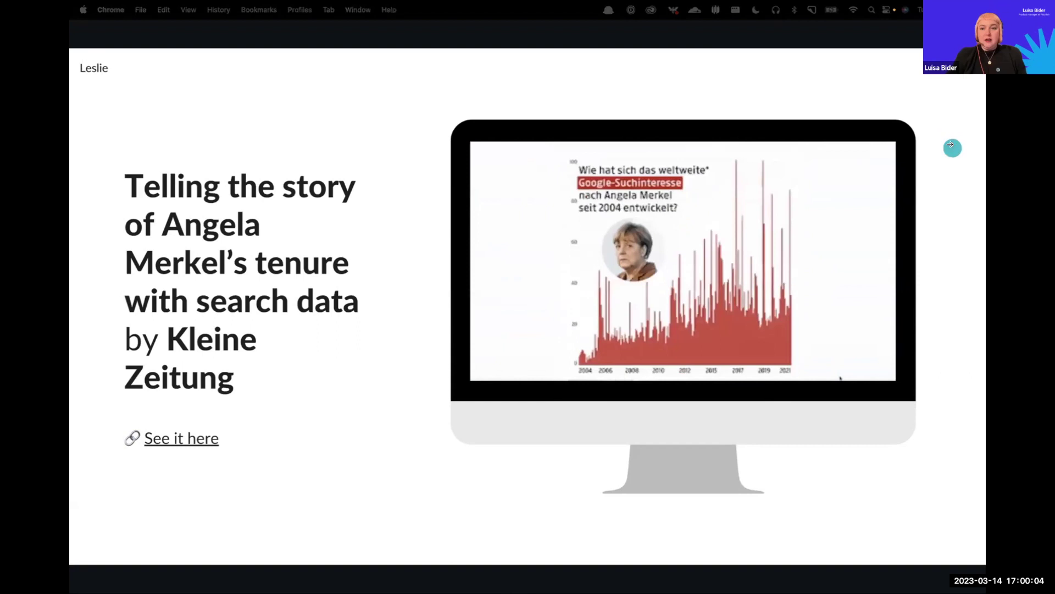
left_click(952, 142)
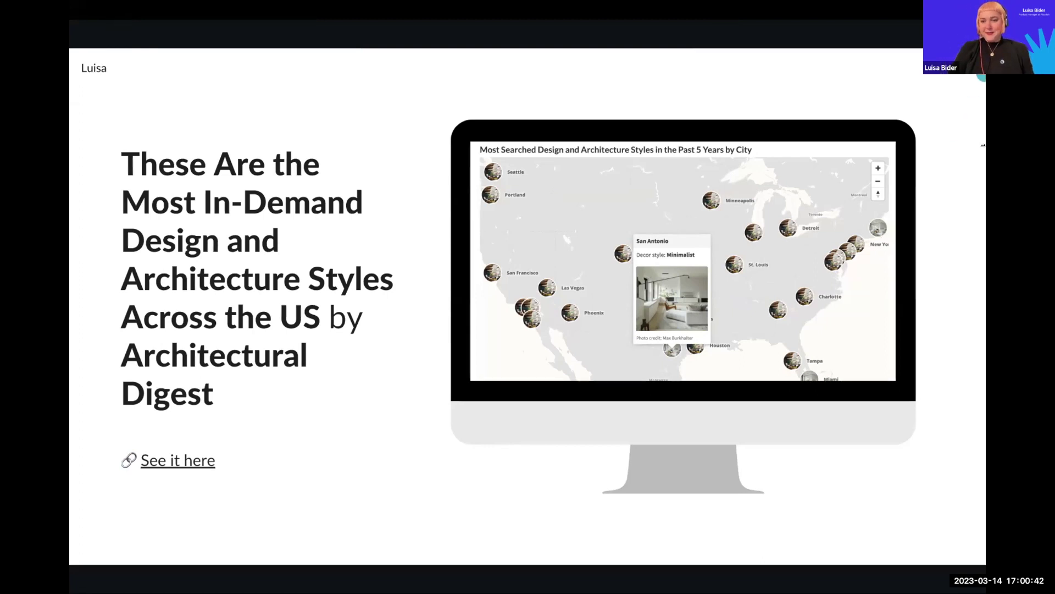
Advance the presentation from the Architectural Digest example through the resources, Flourish product news and "What's new?" slides to the "Our next webinar!" slide.
left_click(955, 211)
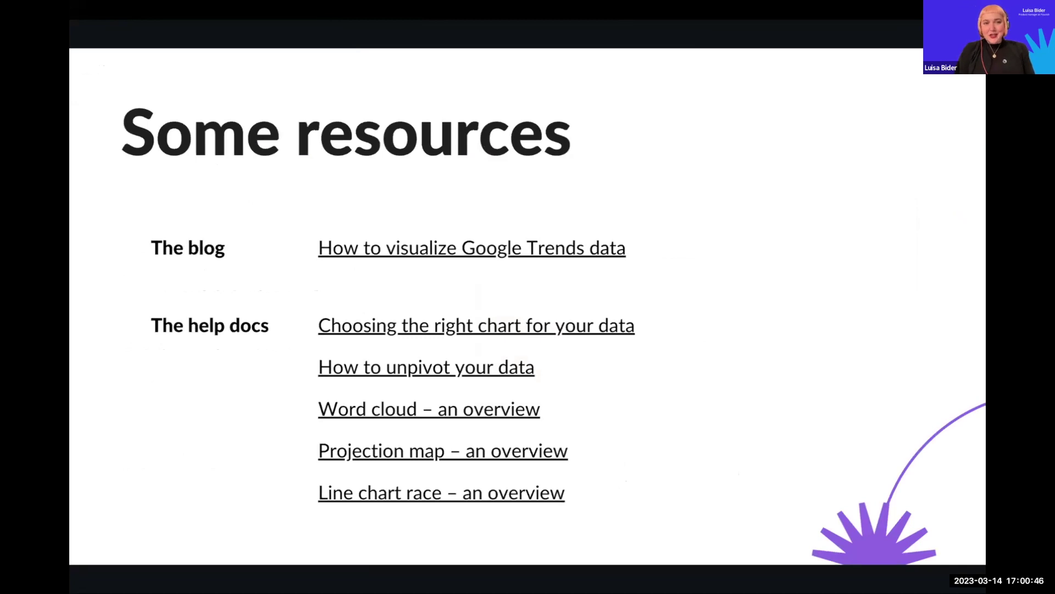
left_click(902, 273)
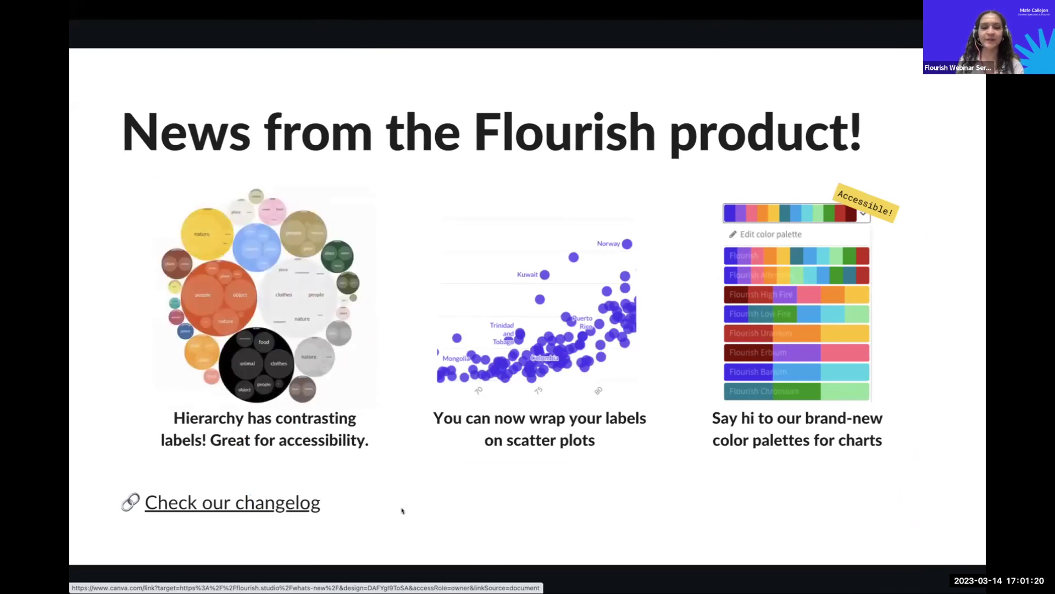
left_click(495, 99)
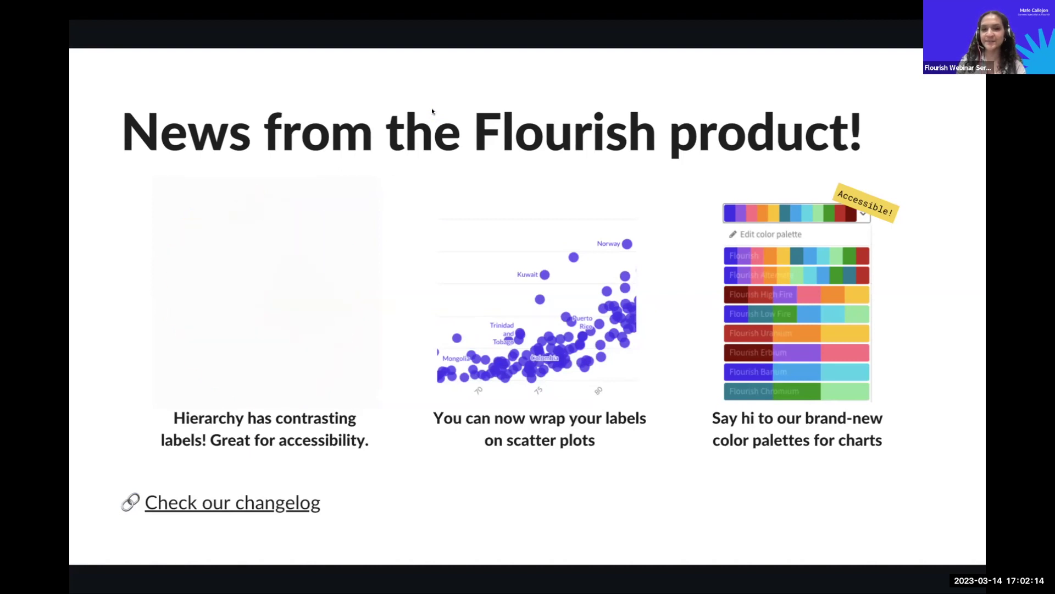
left_click(967, 177)
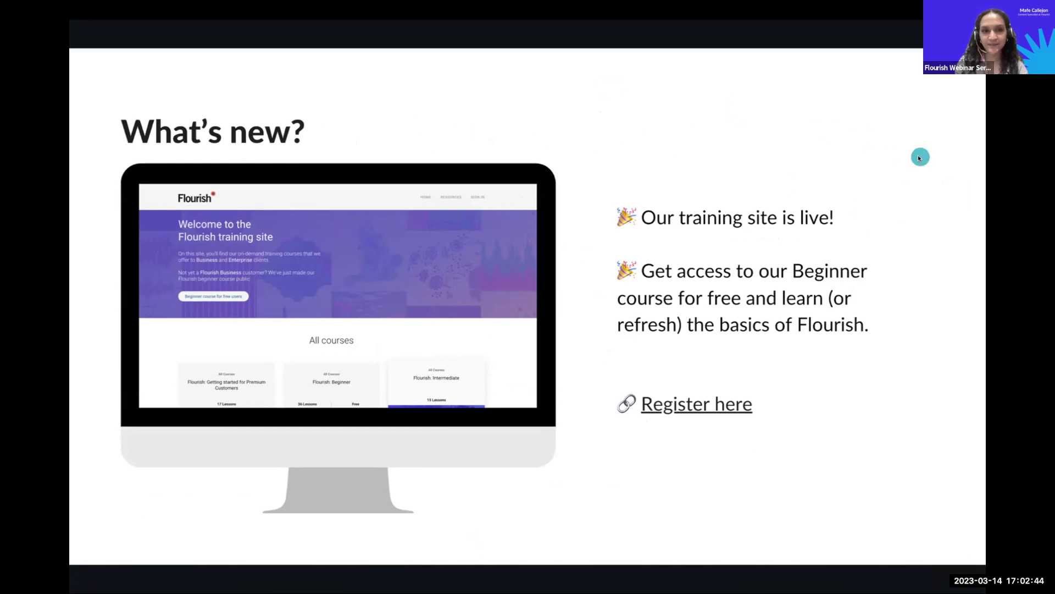
key("Right")
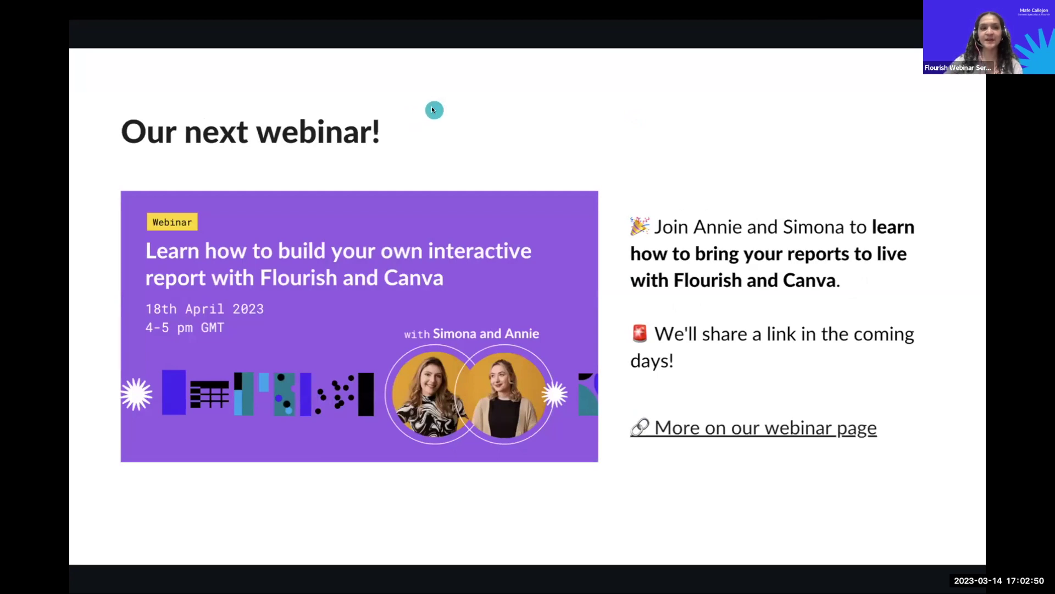
left_click(983, 157)
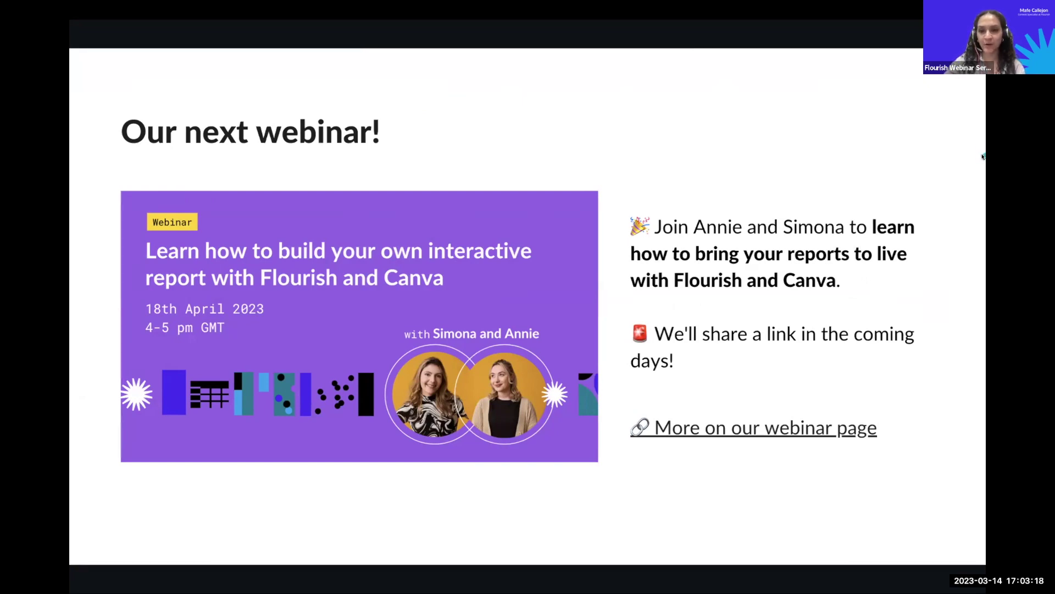
left_click(974, 158)
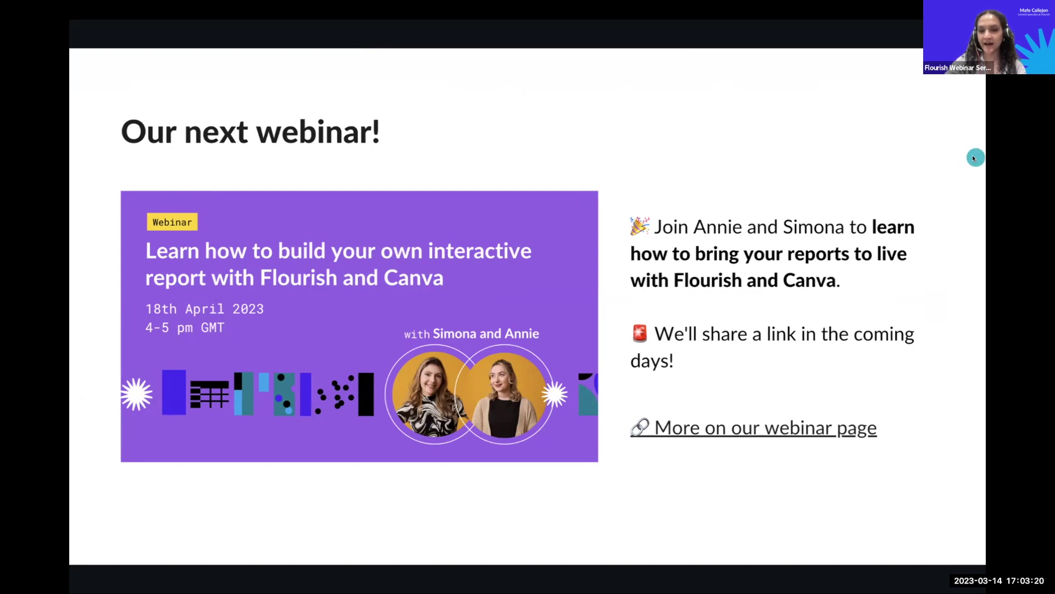